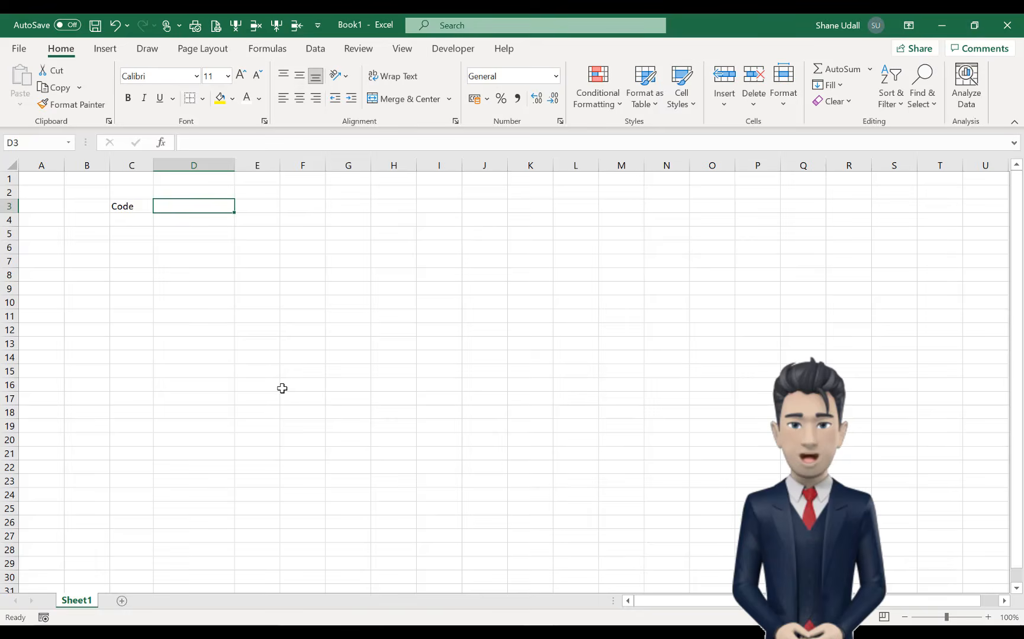
Enter the column heading Description in cell D3
text(escri)
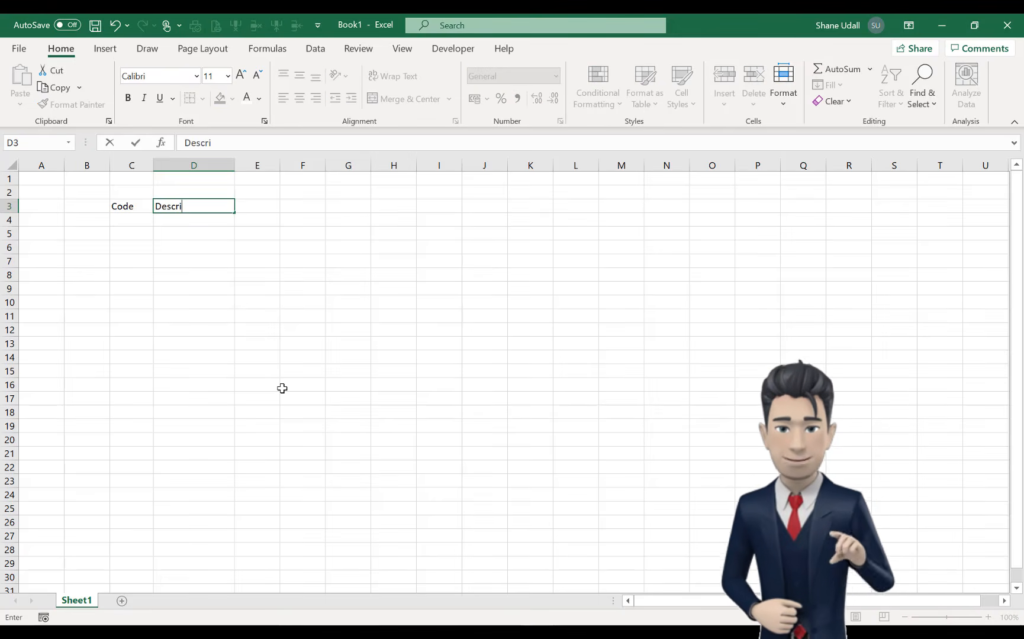
text(ption)
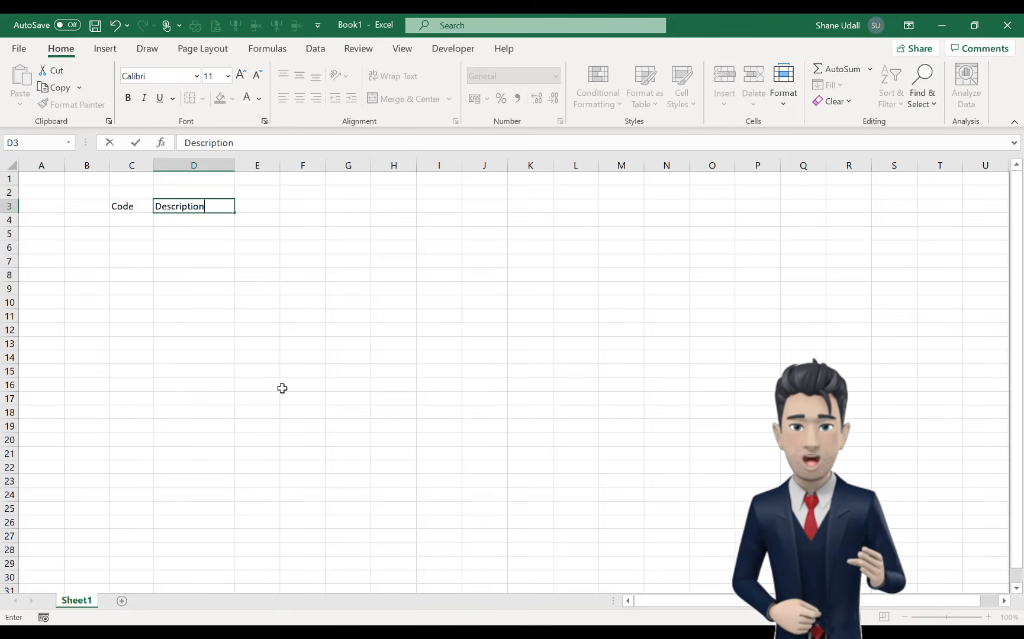
key(Return)
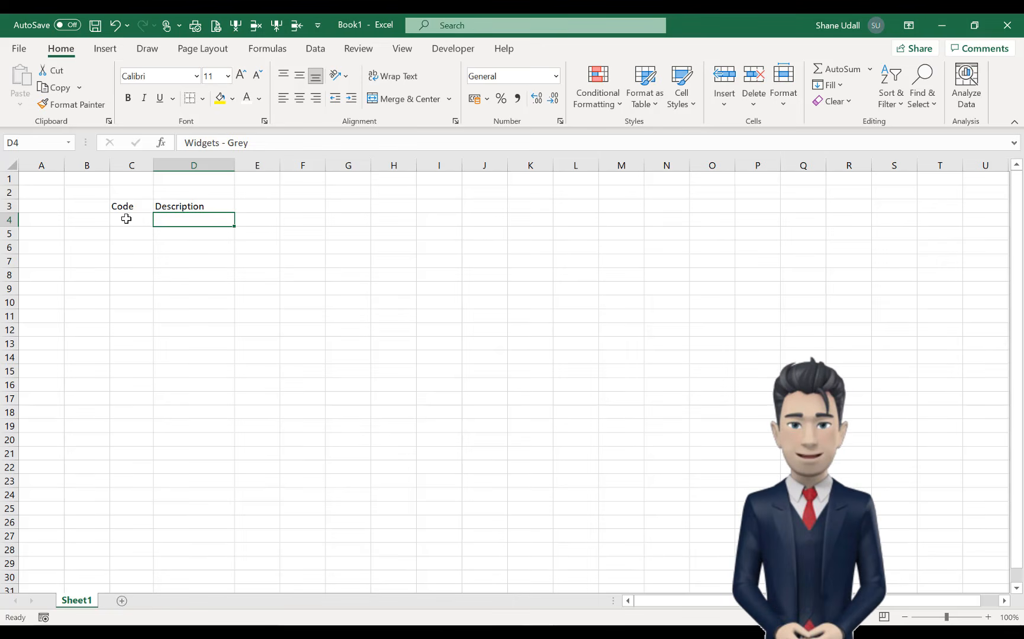
Set the font colour of the product codes and descriptions in C4:D13 to Automatic
drag(126, 219, 188, 338)
click(260, 100)
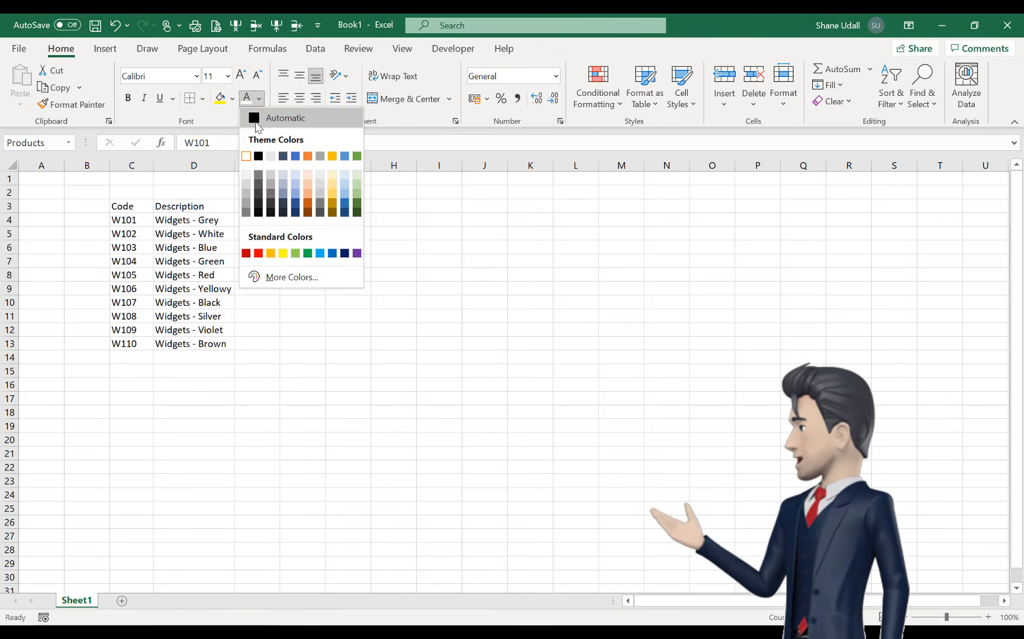
key(Escape)
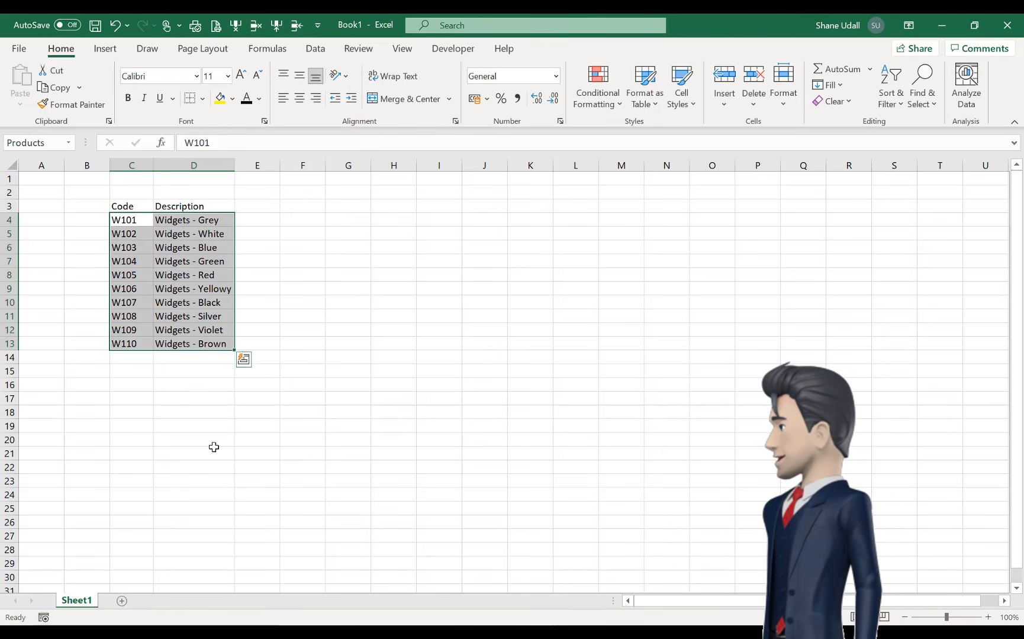
click(134, 203)
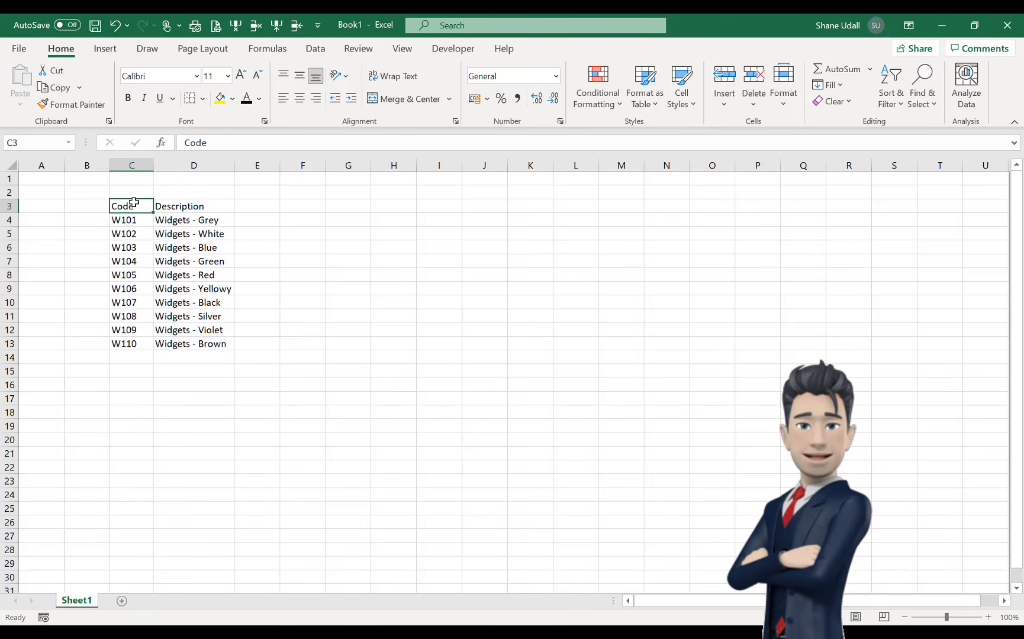
key(Down)
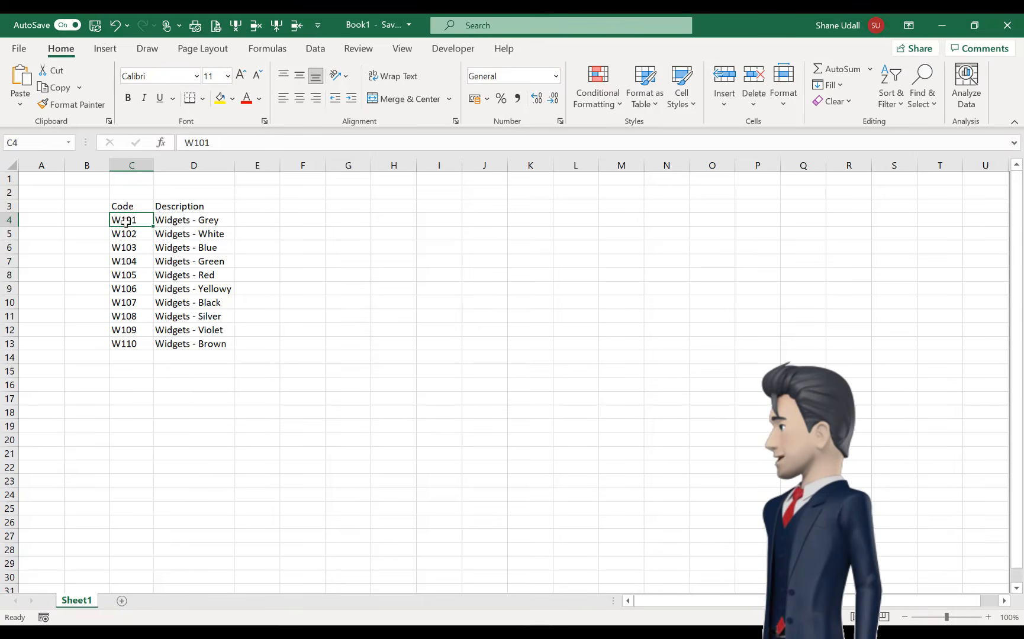
Define the workbook-scoped name Products for the product codes and descriptions in C4:D13
drag(125, 222, 210, 344)
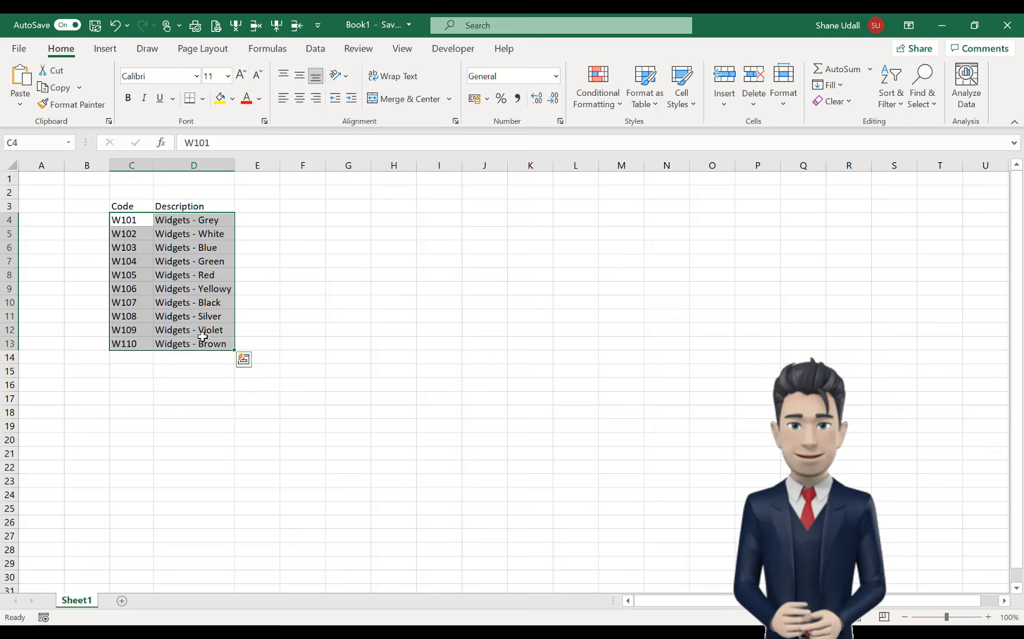
click(269, 51)
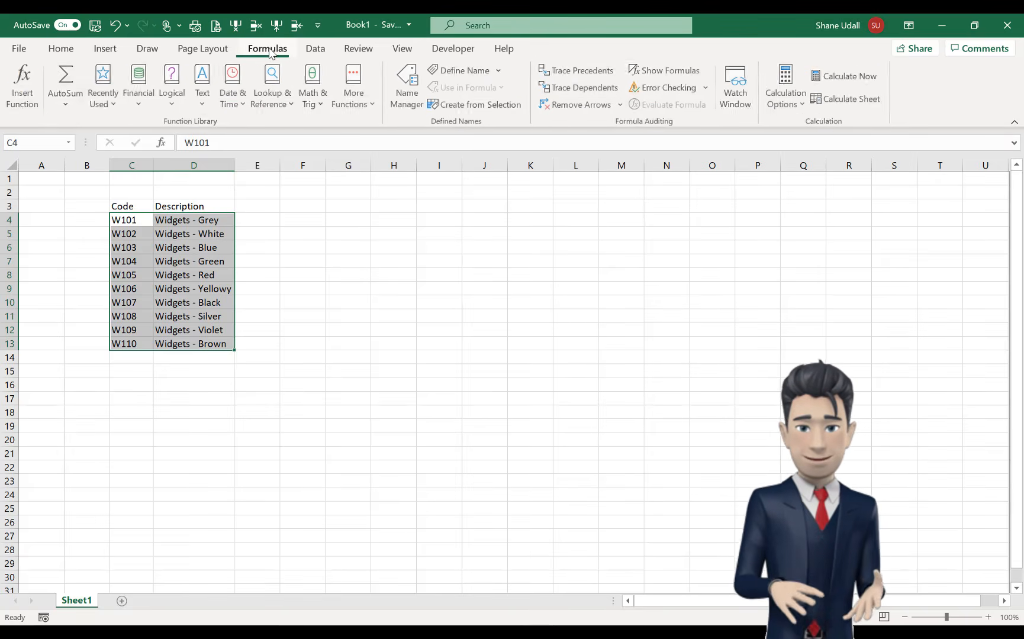
click(463, 70)
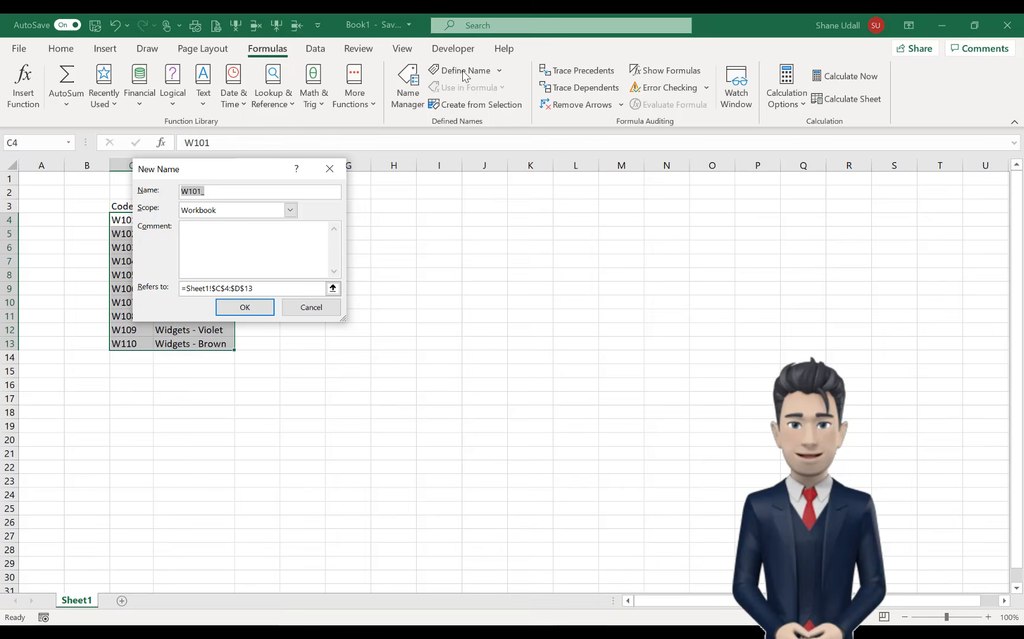
text(Products)
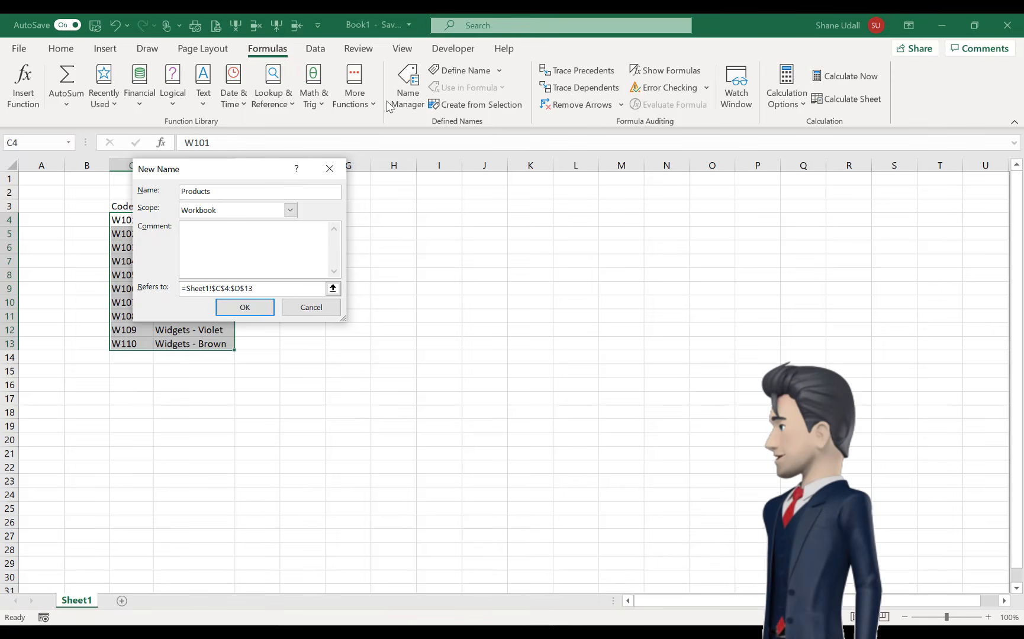
click(251, 310)
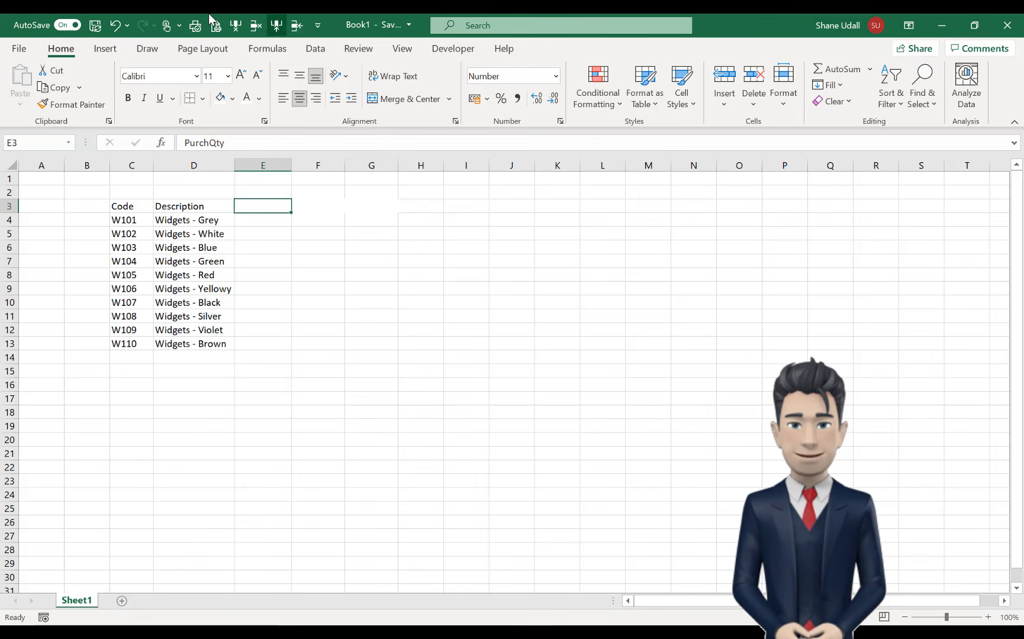
Undo the font change hiding the PurchQty heading in E3 and enter the headings PurchCost in F3 and AvCo in G3
click(116, 26)
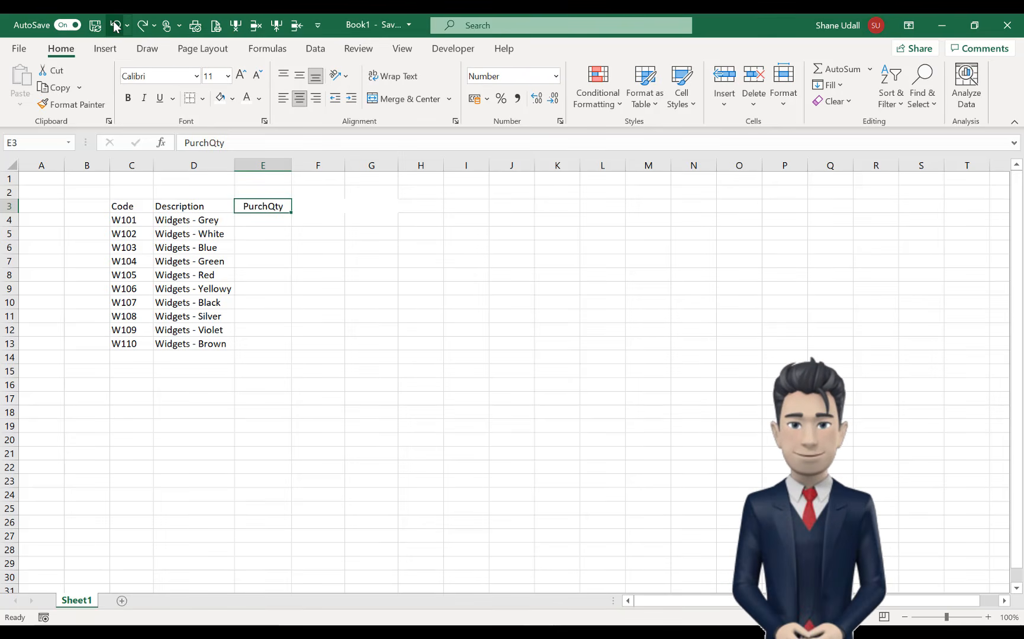
key(Right)
text(PurchCost)
key(ctrl+Return)
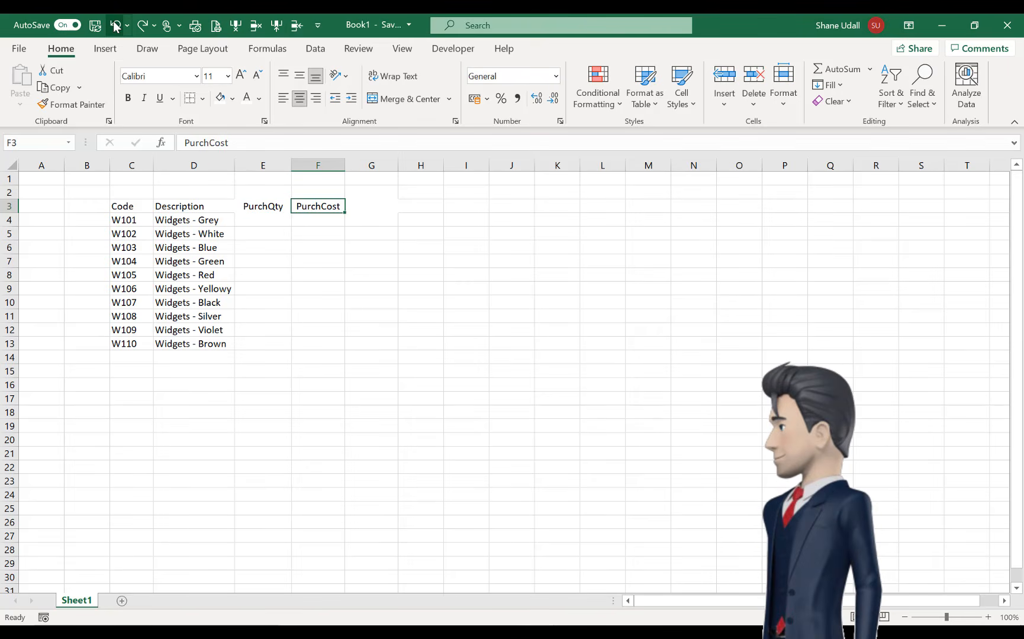
key(Right)
text(AvCo)
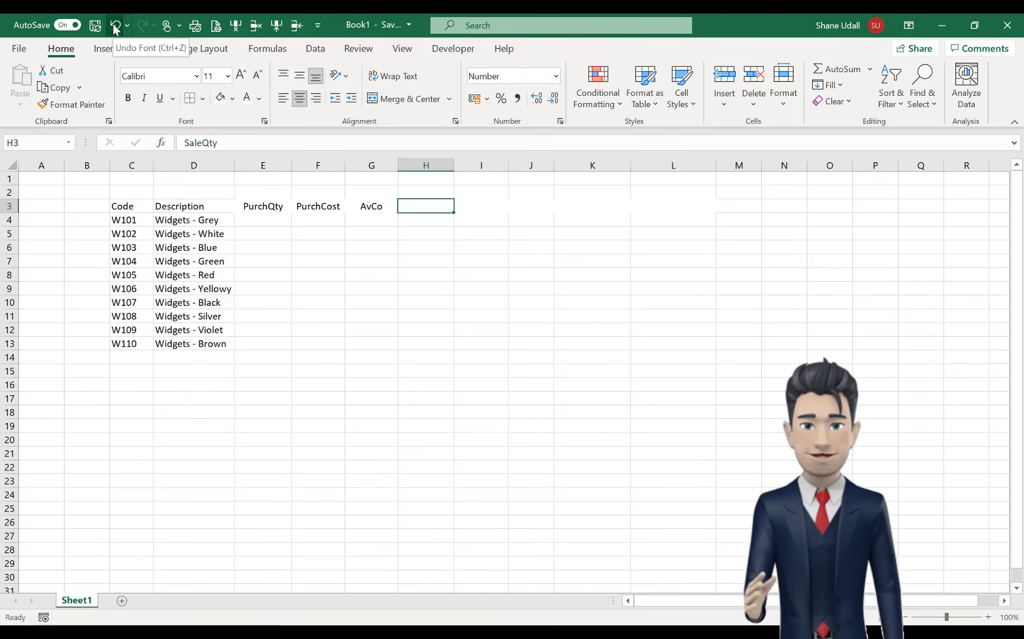
Undo the font changes hiding the headings SaleQty, SaleValue, Profit, InventoryQty and InventoryValue in H3:L3
click(114, 27)
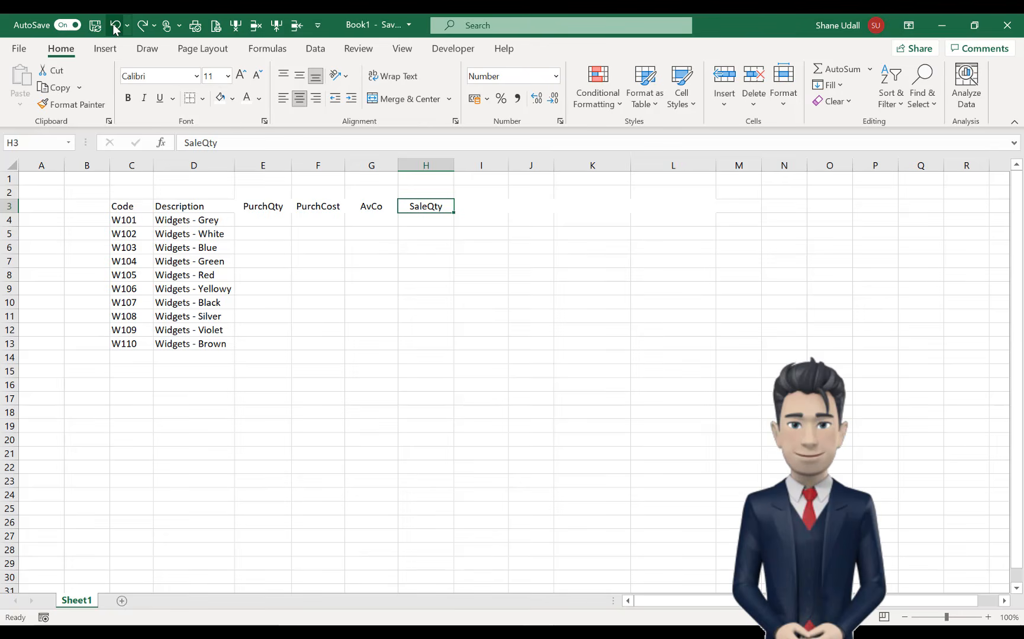
click(114, 26)
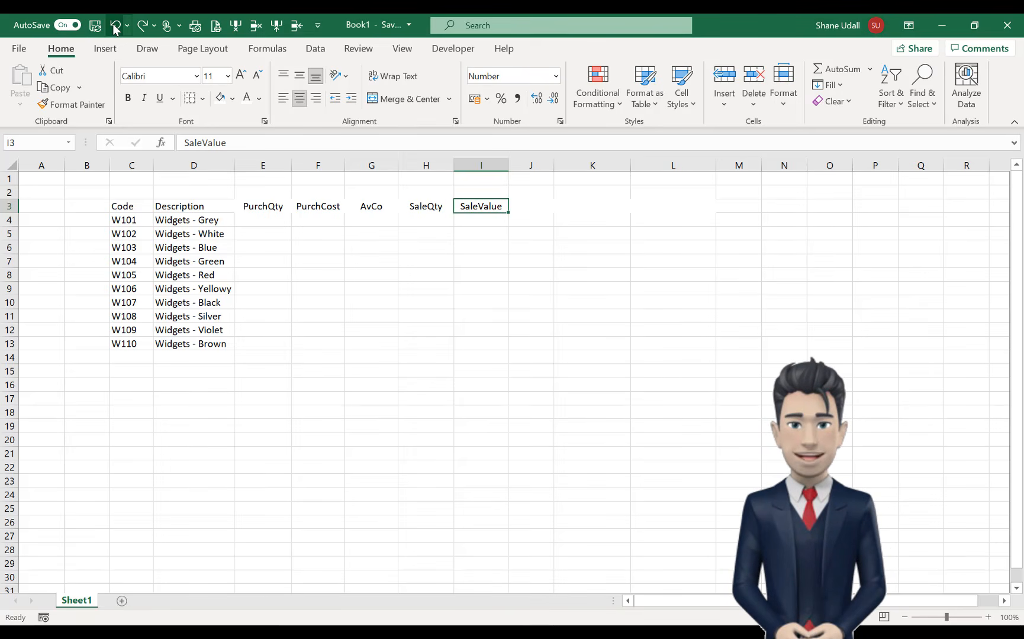
click(116, 30)
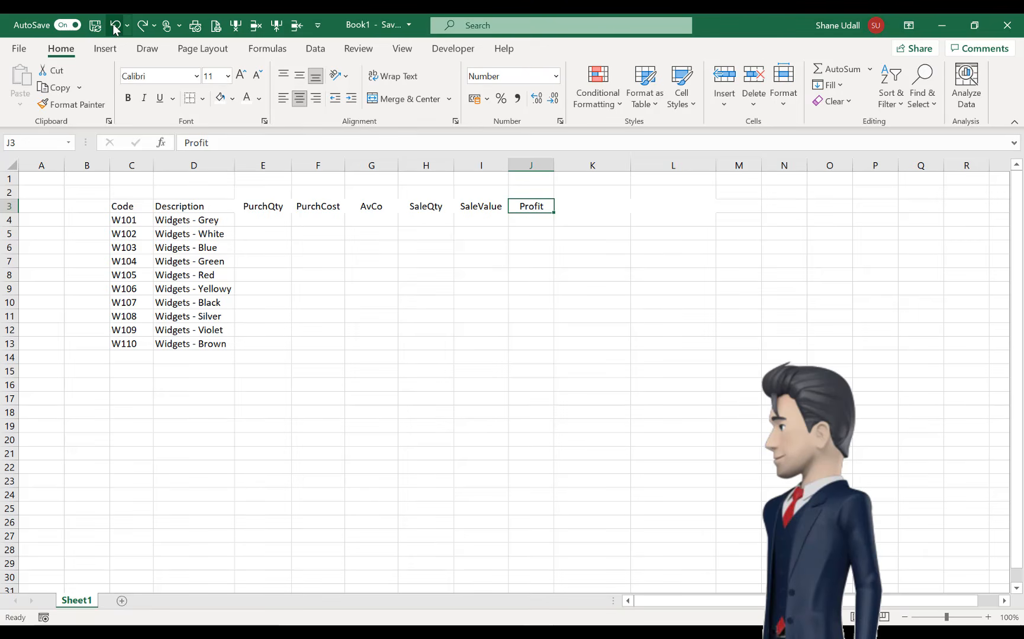
click(115, 29)
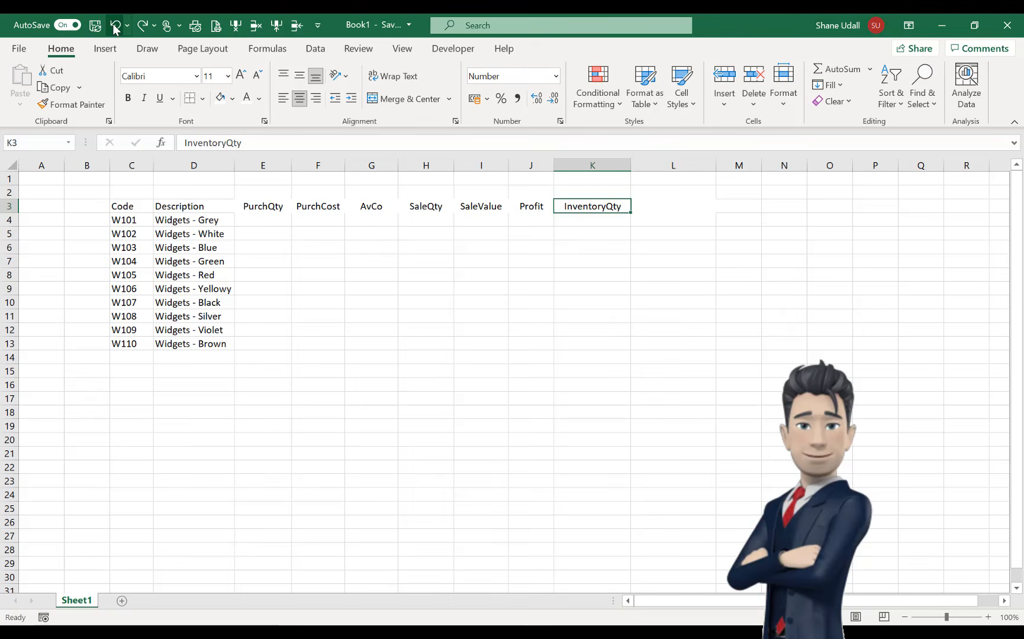
click(115, 30)
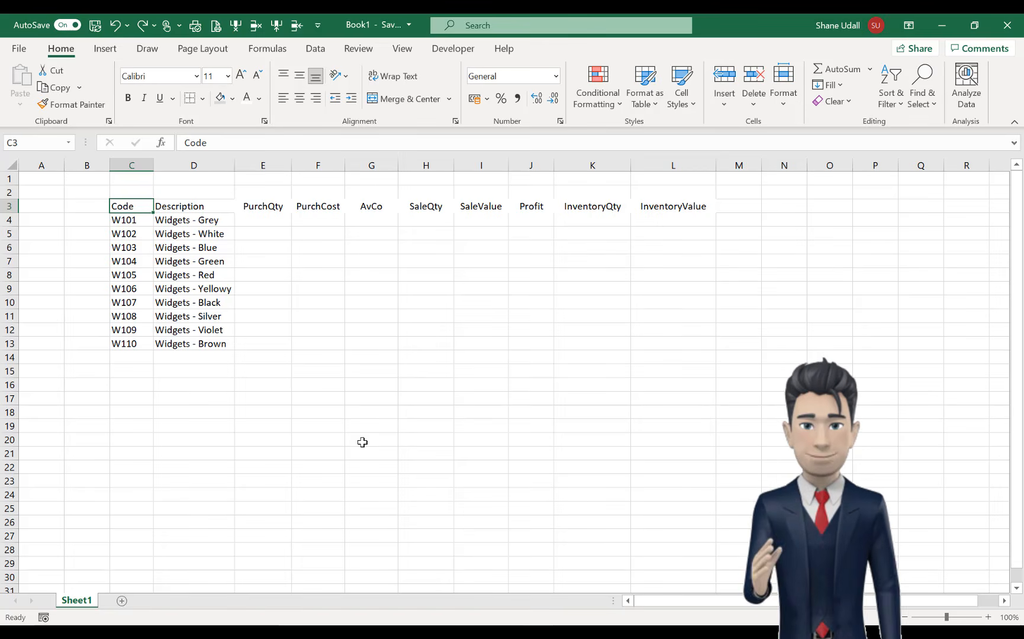
Fill the Code and Description headings with green and the PurchQty, PurchCost and AvCo headings with light green
drag(133, 206, 195, 207)
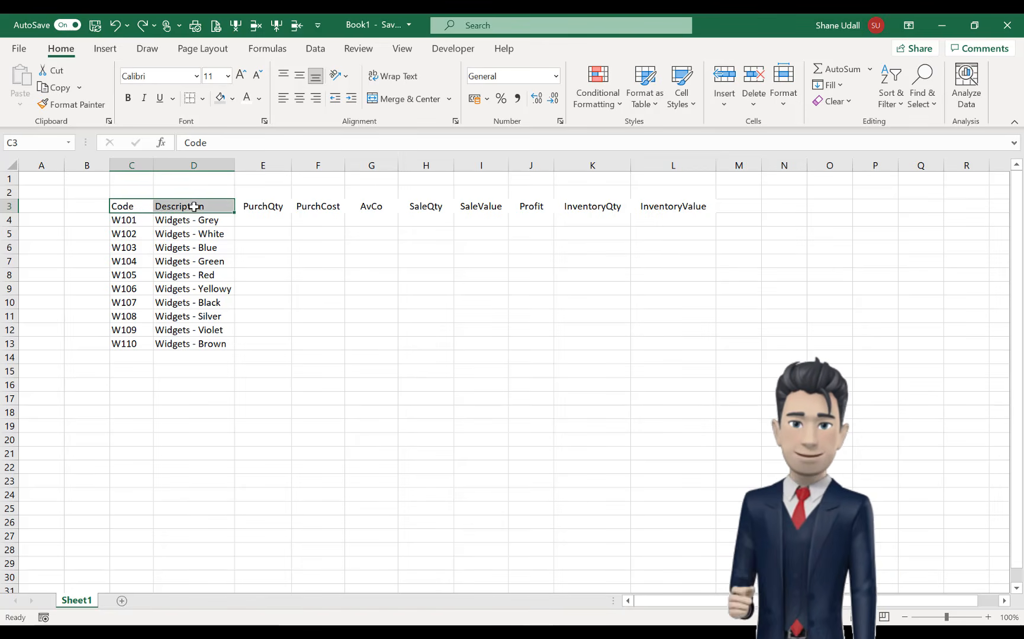
click(235, 98)
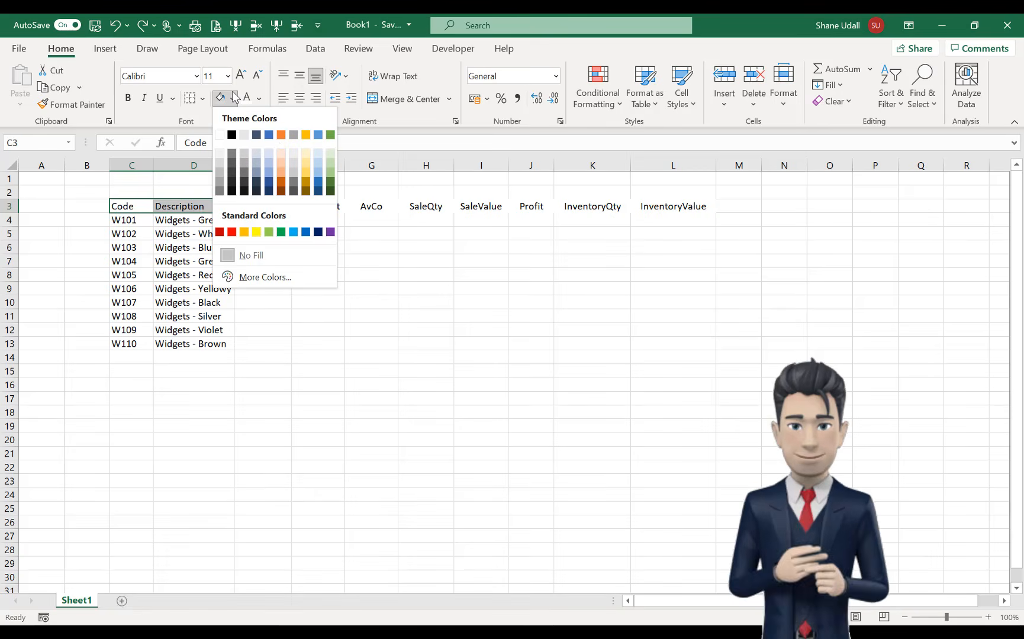
click(331, 135)
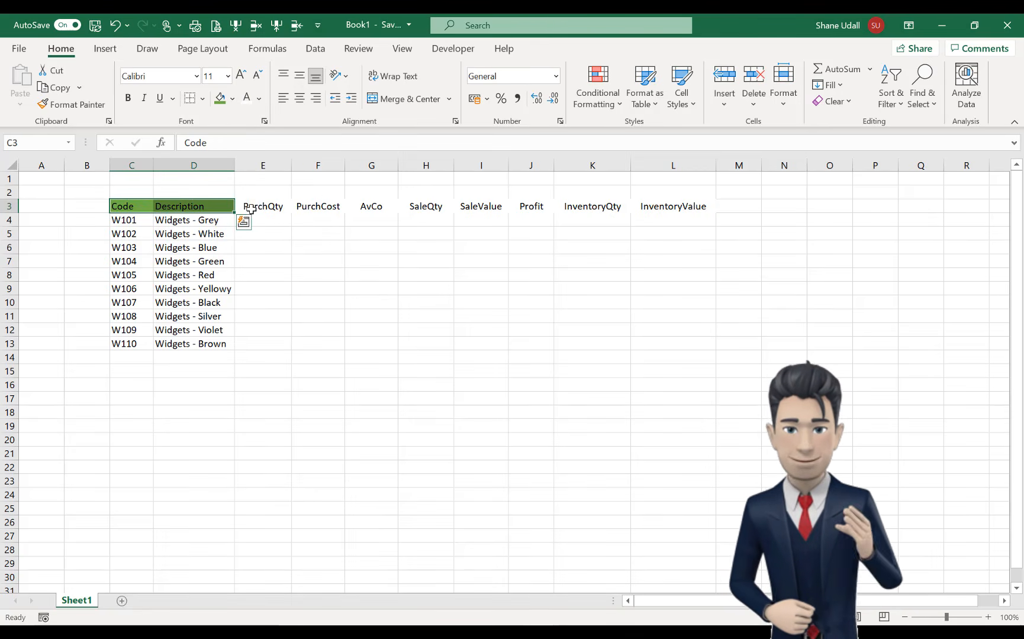
drag(248, 206, 355, 206)
click(234, 99)
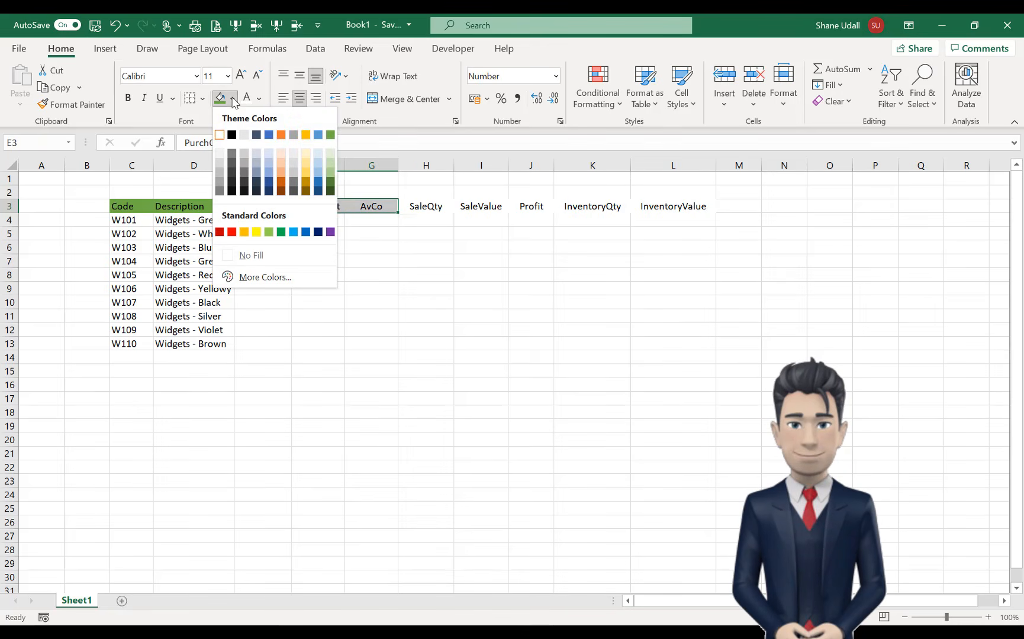
click(331, 172)
Fill the SaleQty and SaleValue headings with light blue and the Profit heading with light orange
click(417, 207)
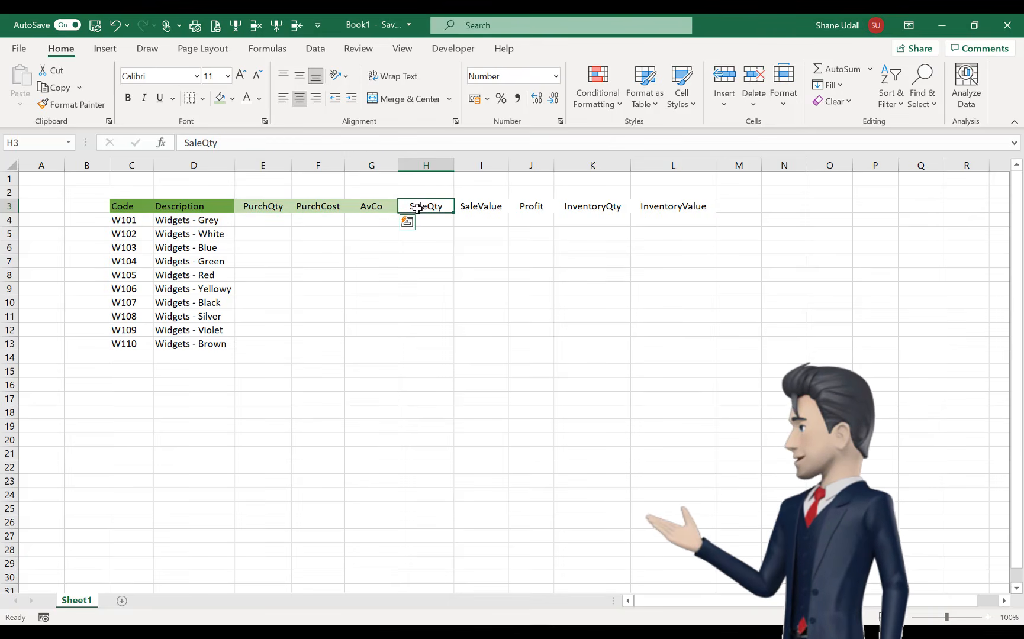
drag(447, 210, 473, 207)
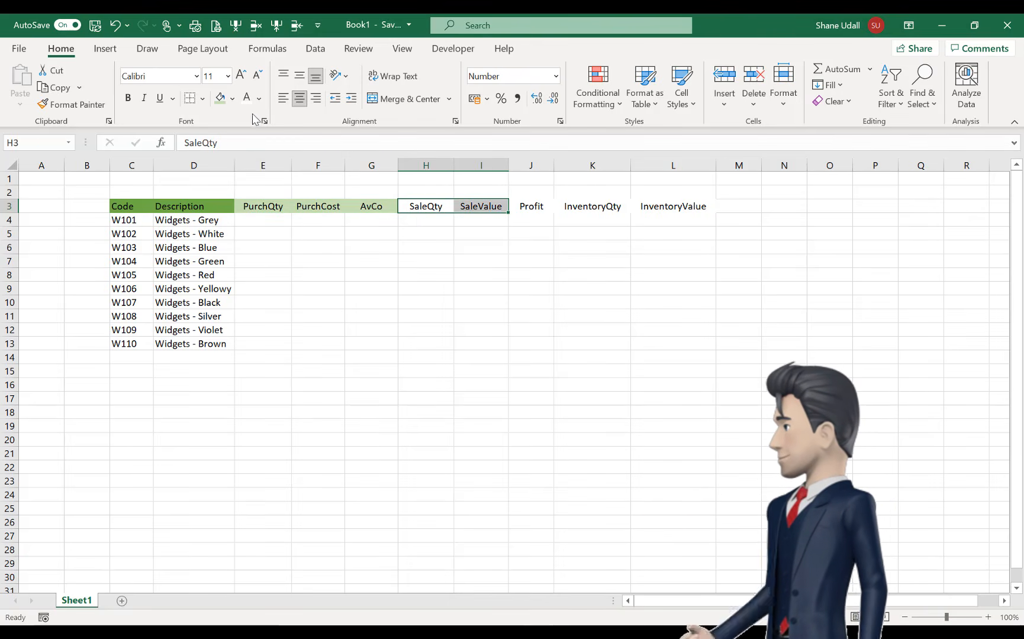
click(234, 98)
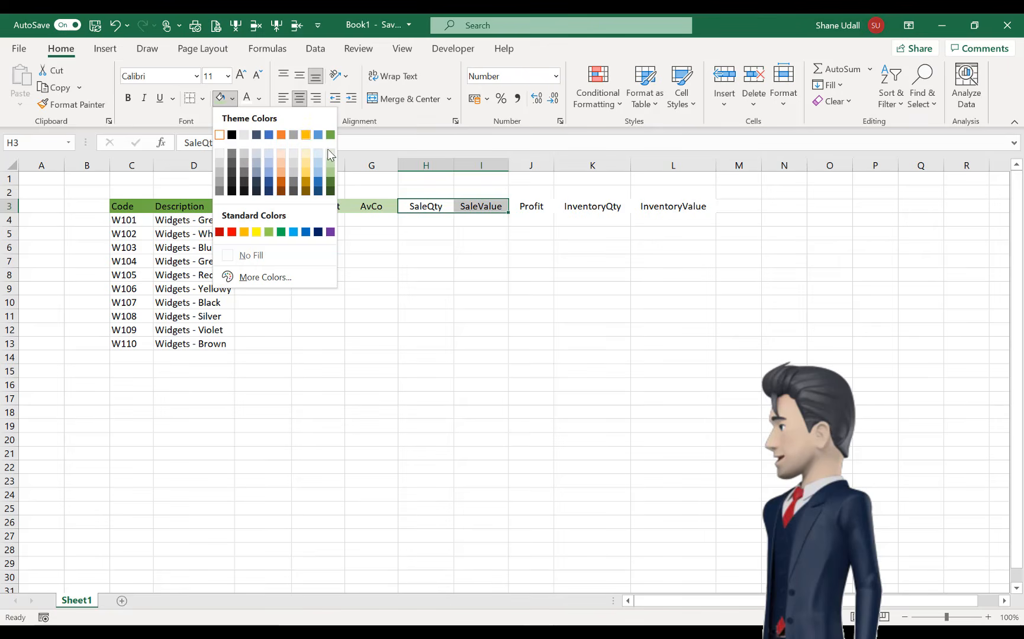
click(319, 165)
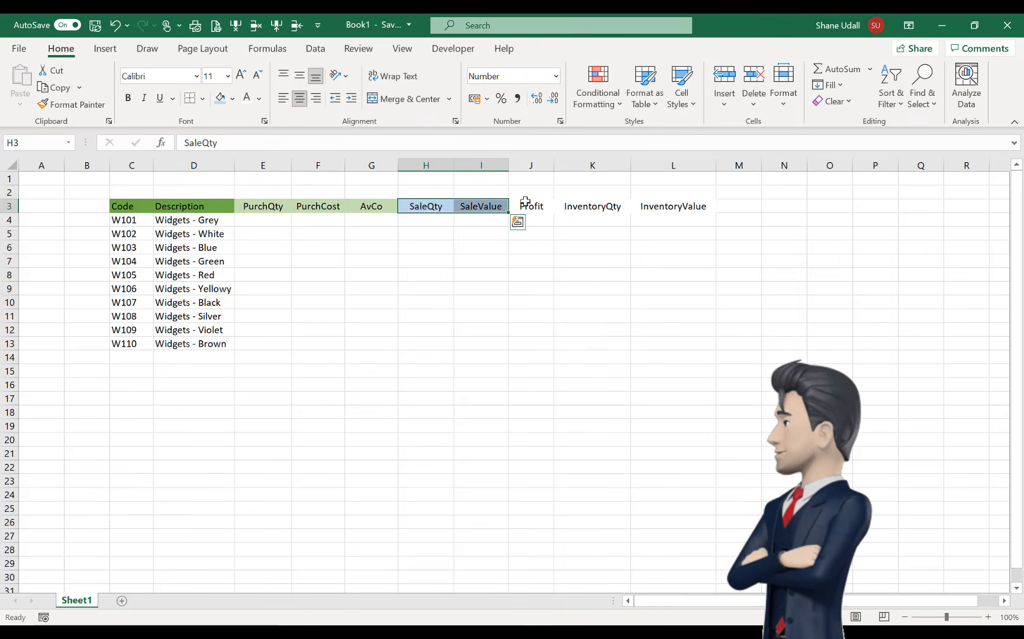
click(525, 207)
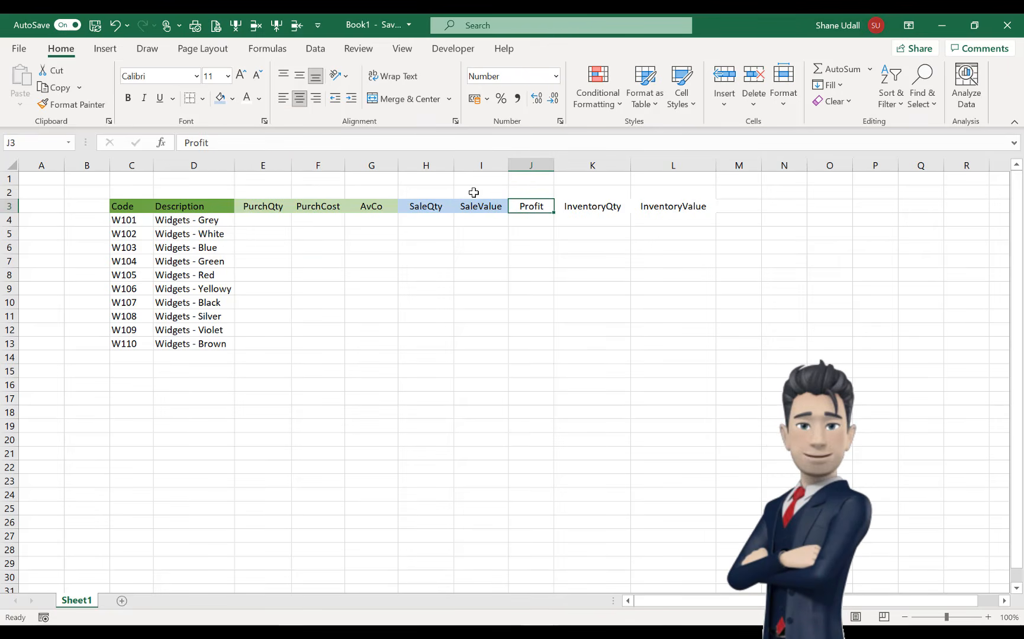
click(234, 98)
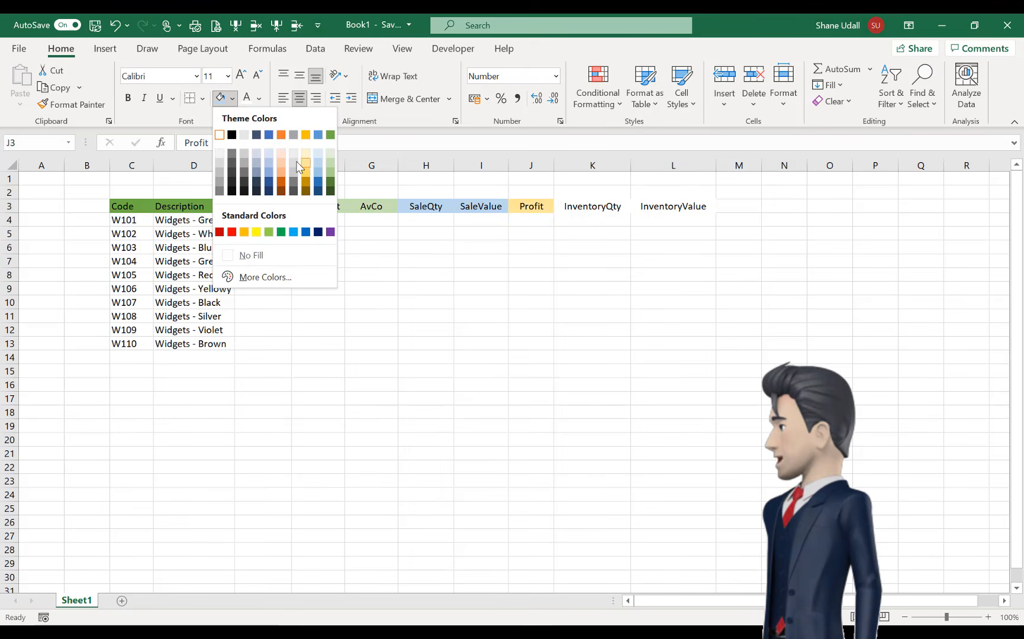
click(280, 161)
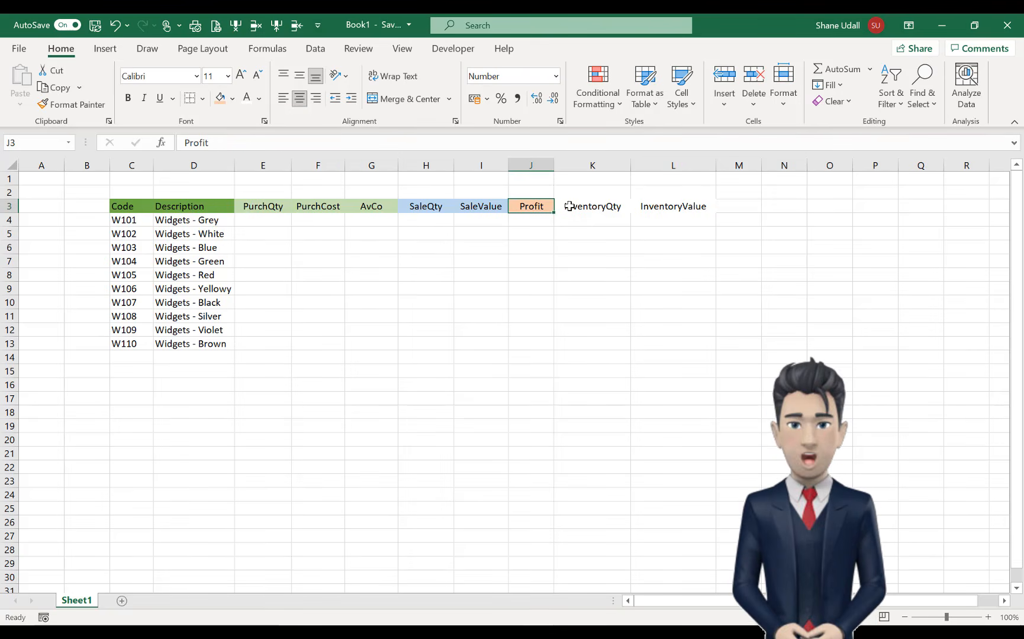
Fill the InventoryQty and InventoryValue headings with light grey and make the whole heading row C3:L3 bold
drag(569, 206, 645, 207)
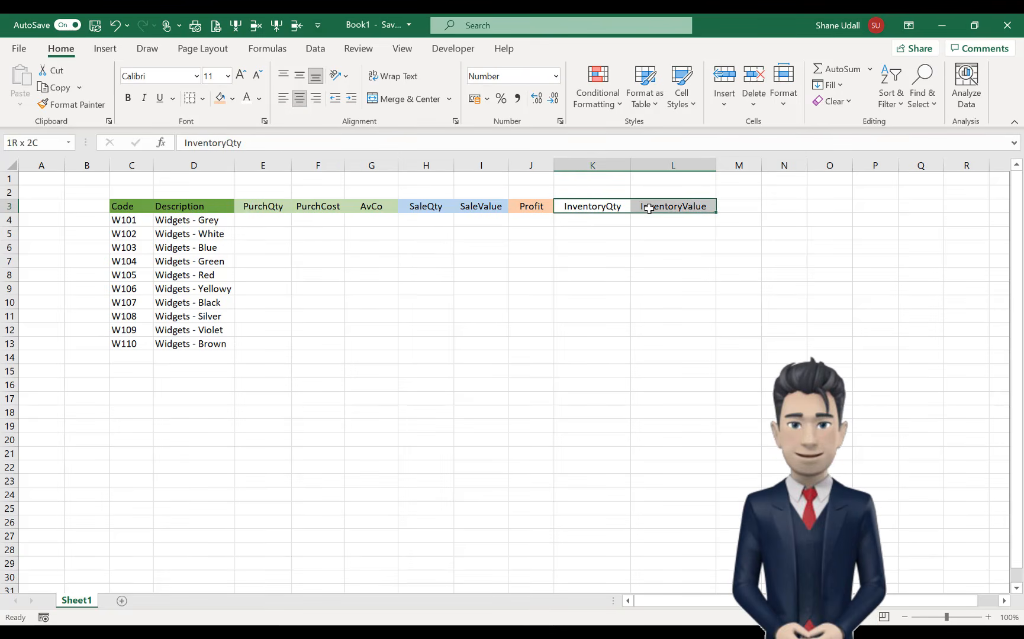
click(233, 99)
click(292, 160)
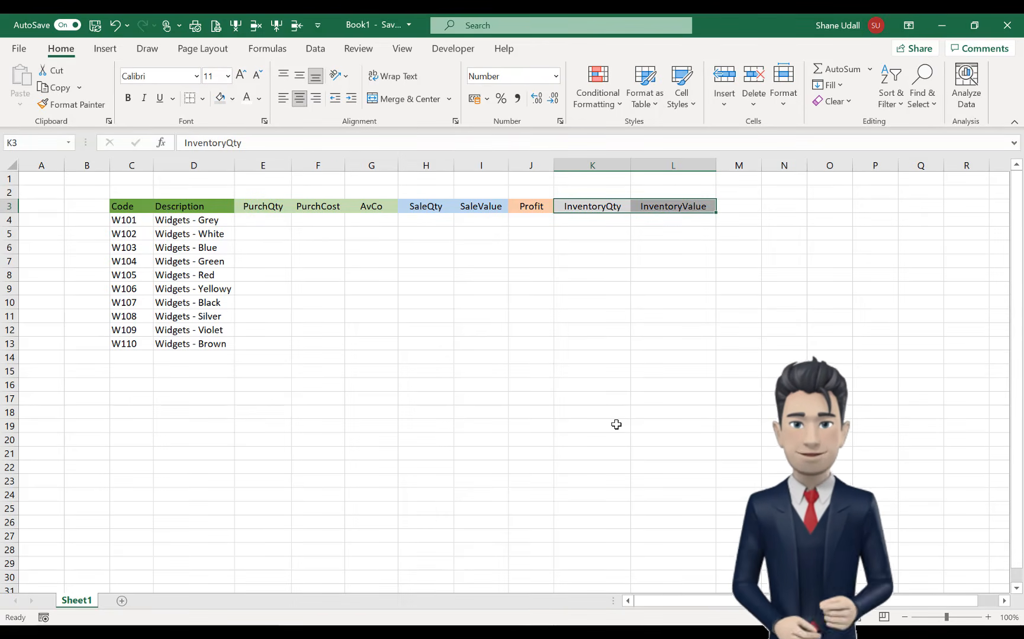
drag(128, 205, 662, 206)
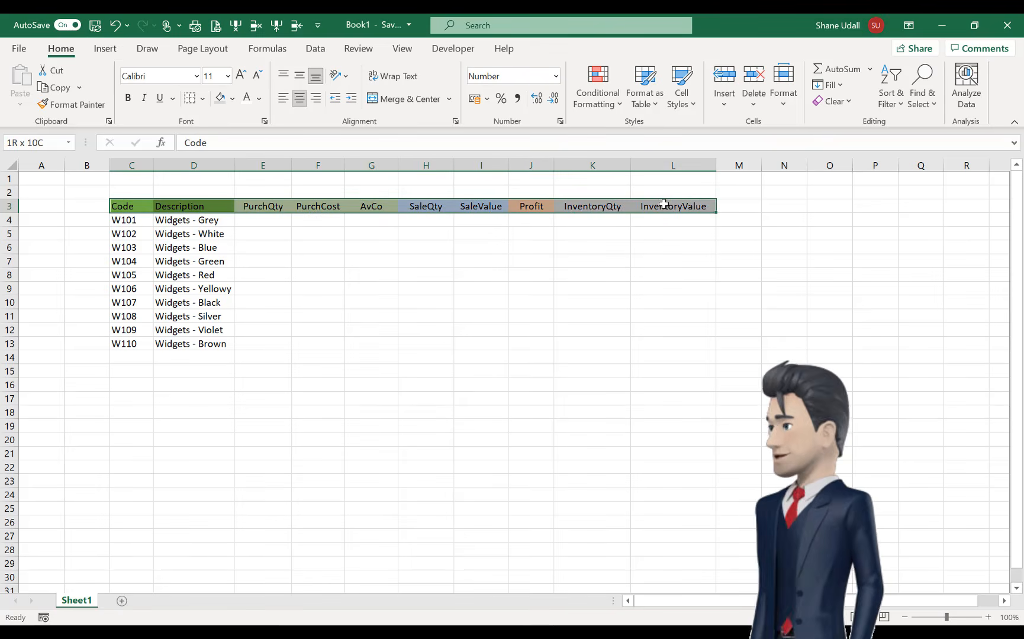
click(128, 99)
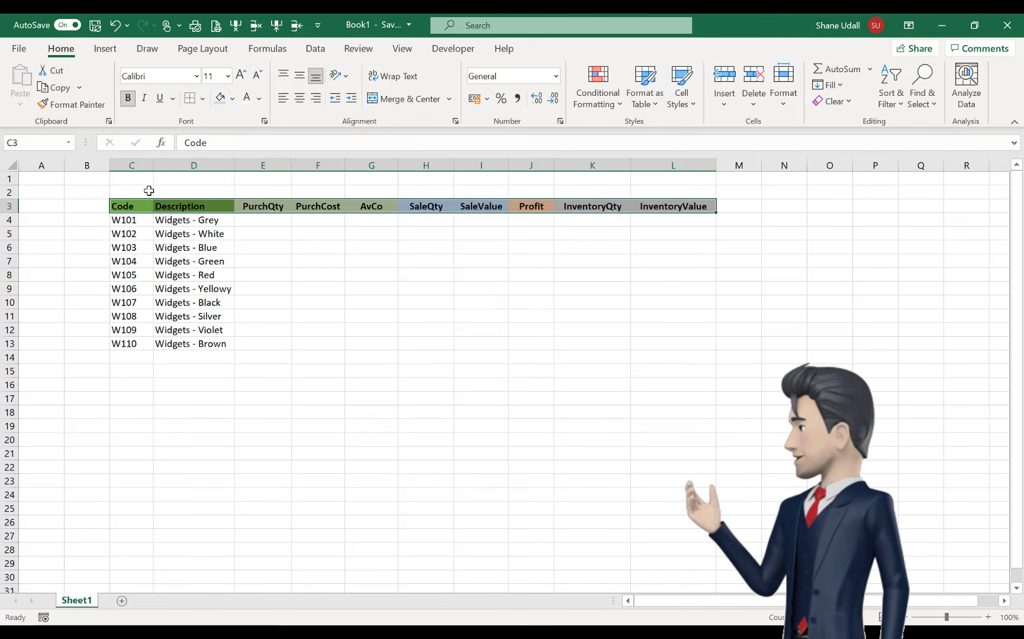
Make the Code and Description heading text white and apply all borders to the table range C3:L13
drag(128, 208, 194, 206)
click(247, 98)
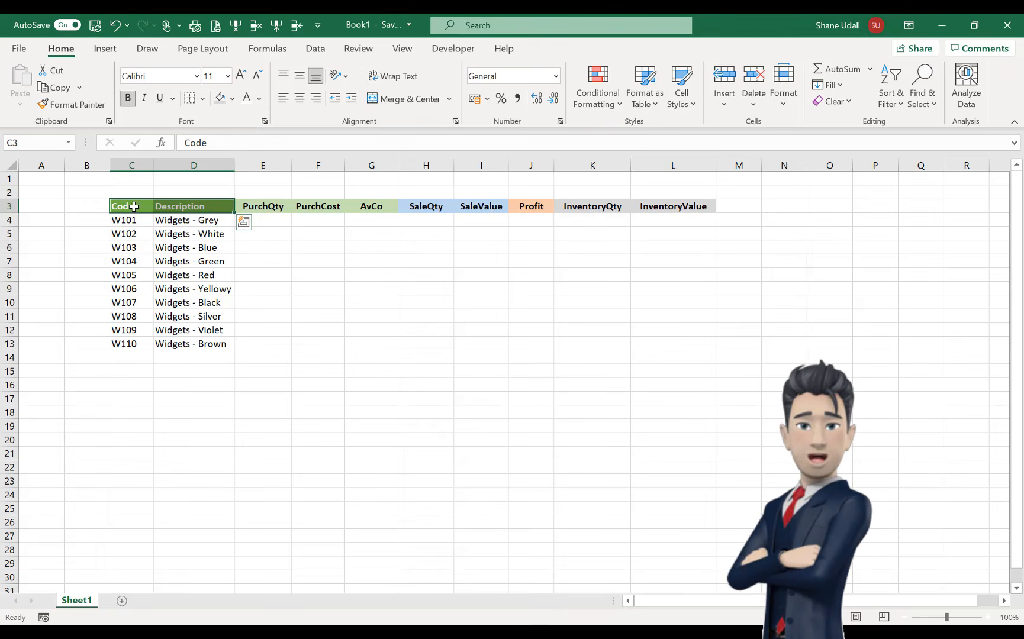
mouse_move(134, 206)
mouse_down()
mouse_move(318, 276)
mouse_move(567, 322)
mouse_move(671, 357)
mouse_move(679, 349)
mouse_up()
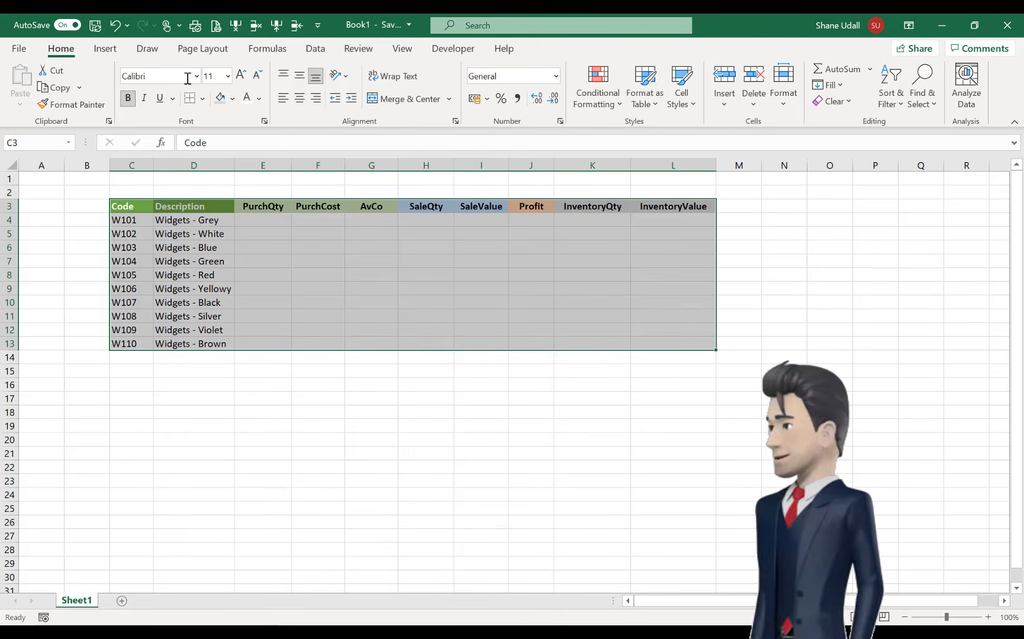
click(203, 99)
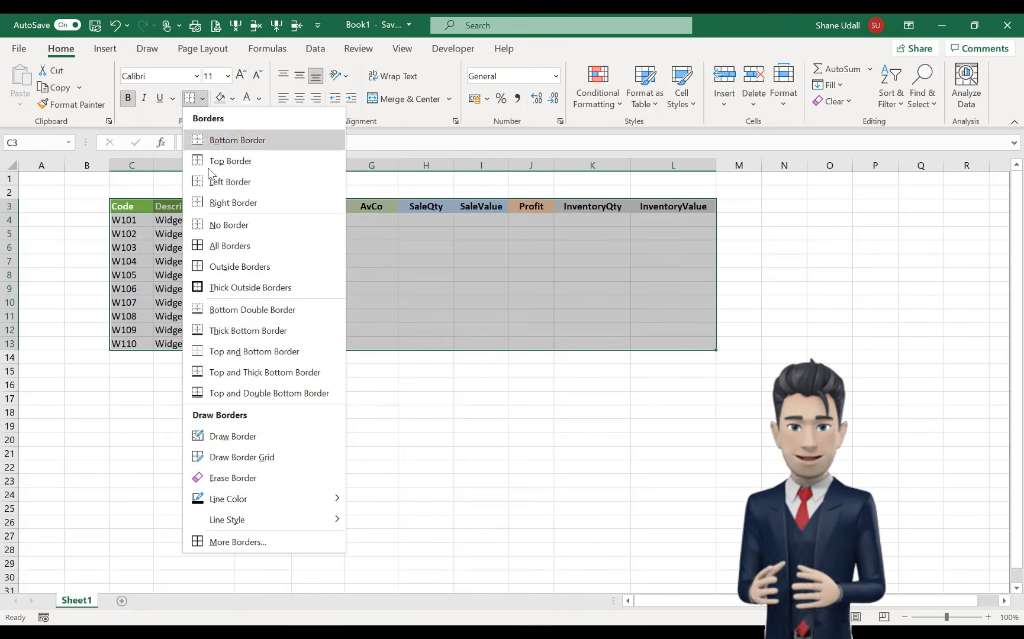
click(215, 250)
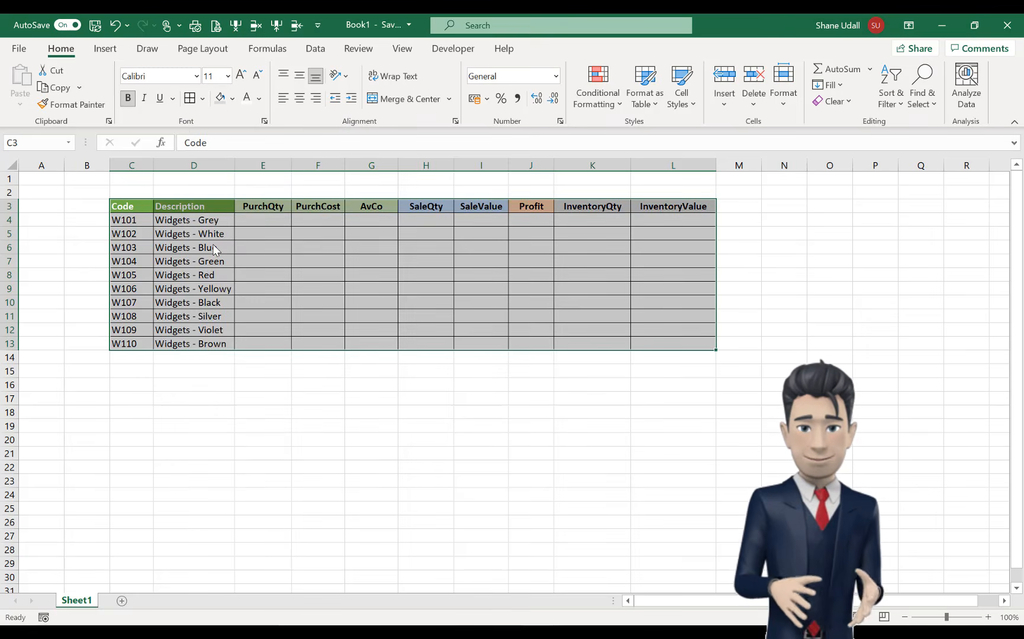
Merge and center C2:L2 above the headings and enter the title INVENTORY MANAGEMENT
drag(131, 193, 673, 193)
click(408, 99)
text(INV)
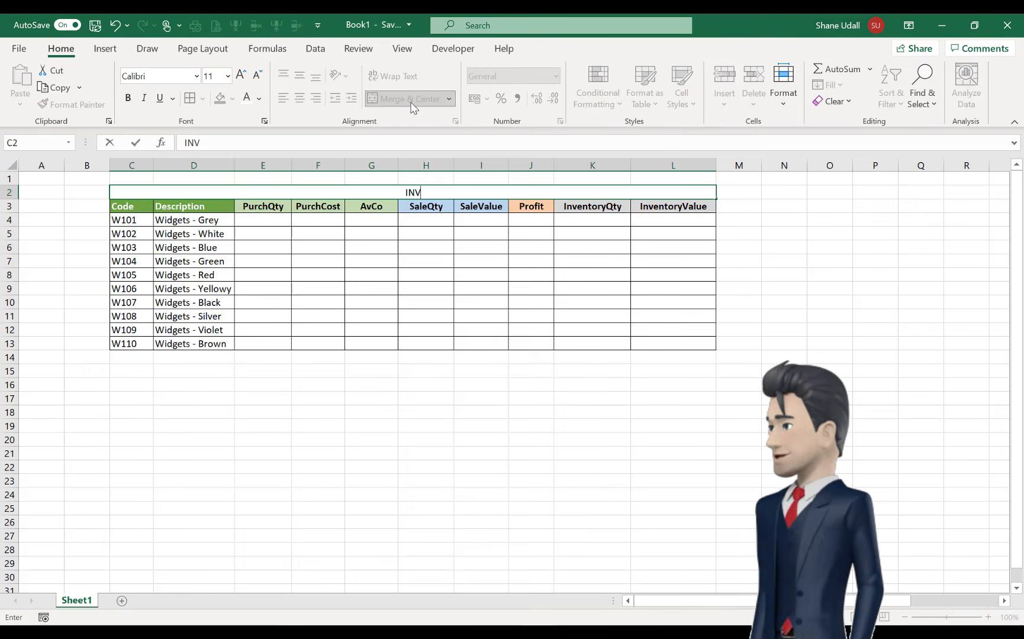
text(ENTORY )
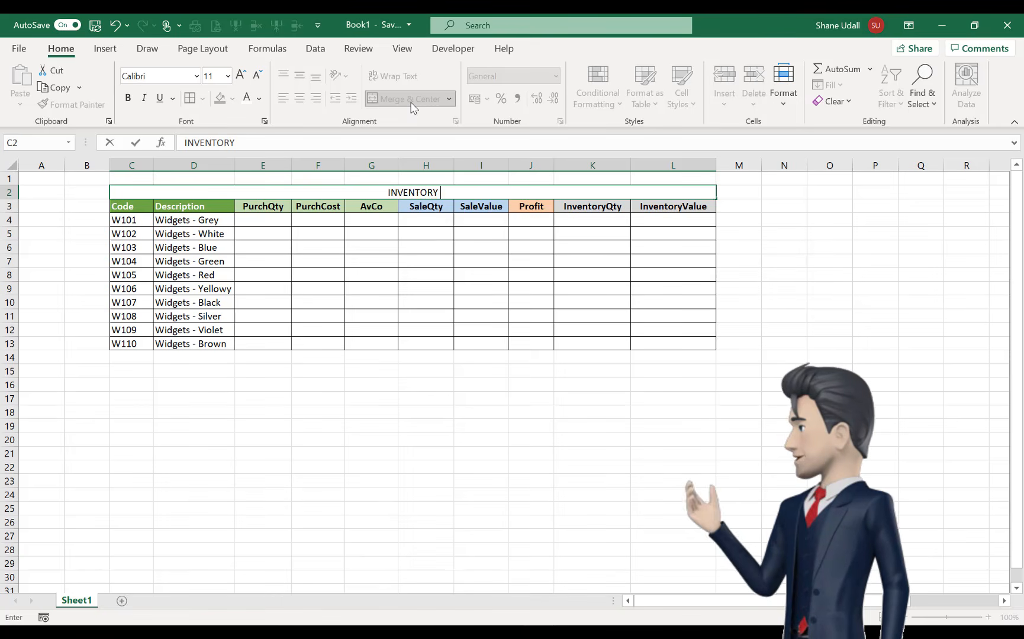
text(MANAGEMENT)
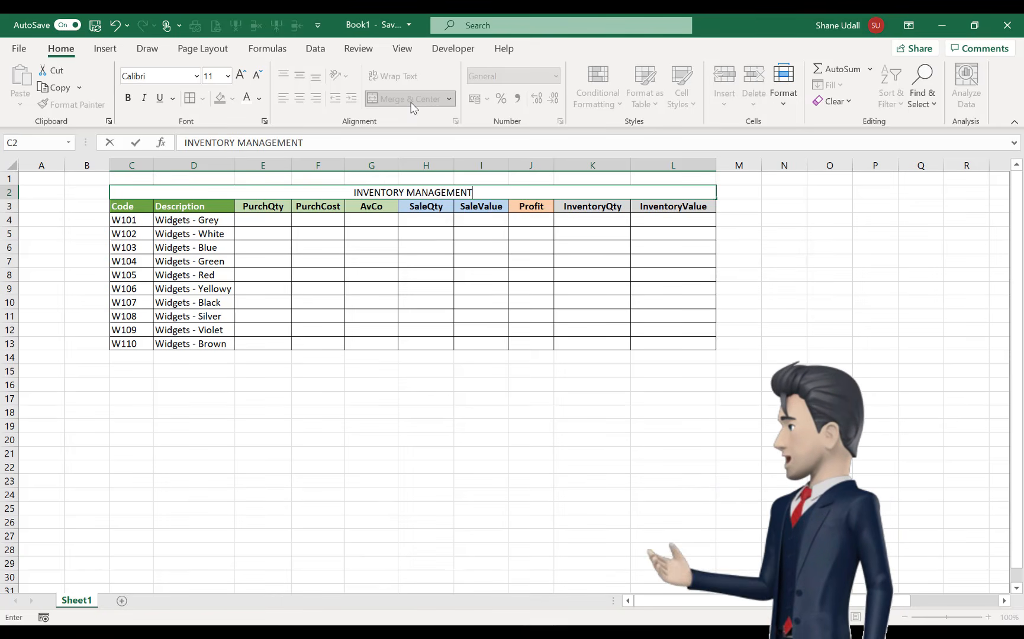
key(ctrl+Return)
key(Return)
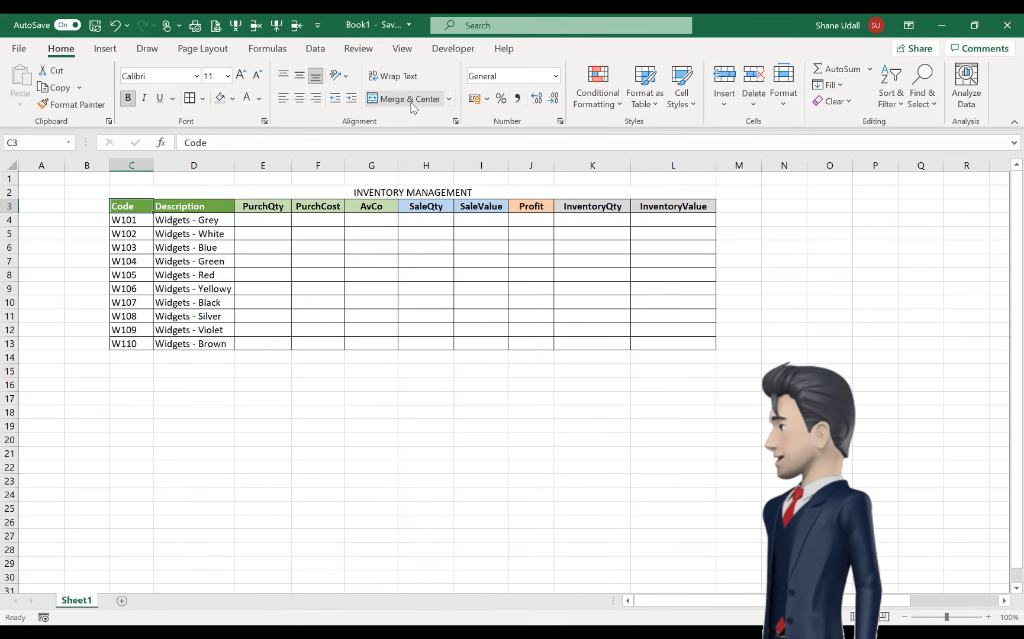
Format the INVENTORY MANAGEMENT title with font size 14, the palest theme green fill and bold text
click(357, 194)
click(240, 74)
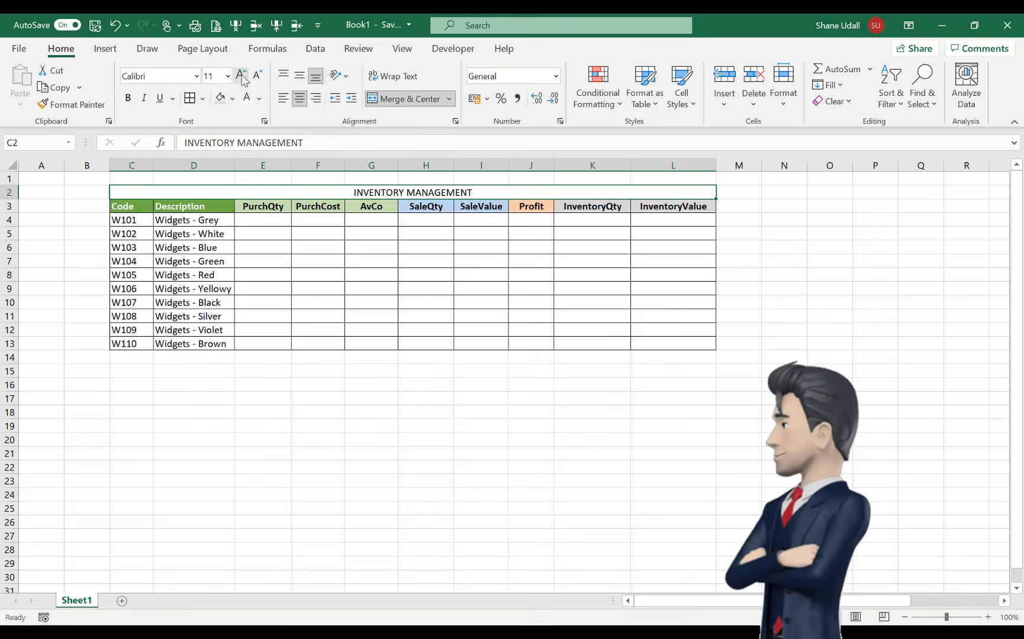
click(240, 74)
click(232, 98)
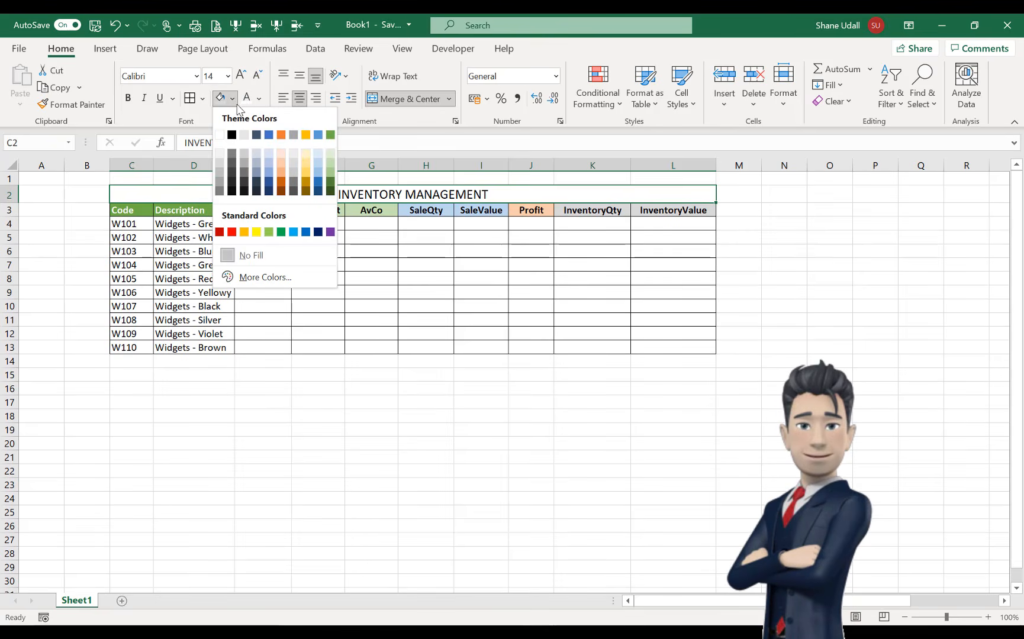
click(330, 153)
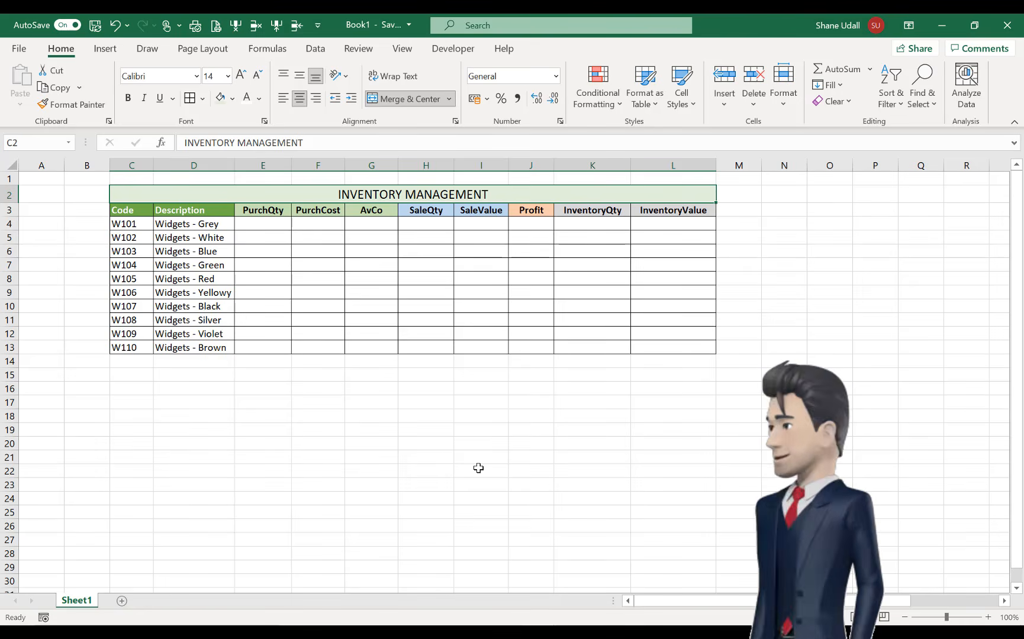
key(ctrl+b)
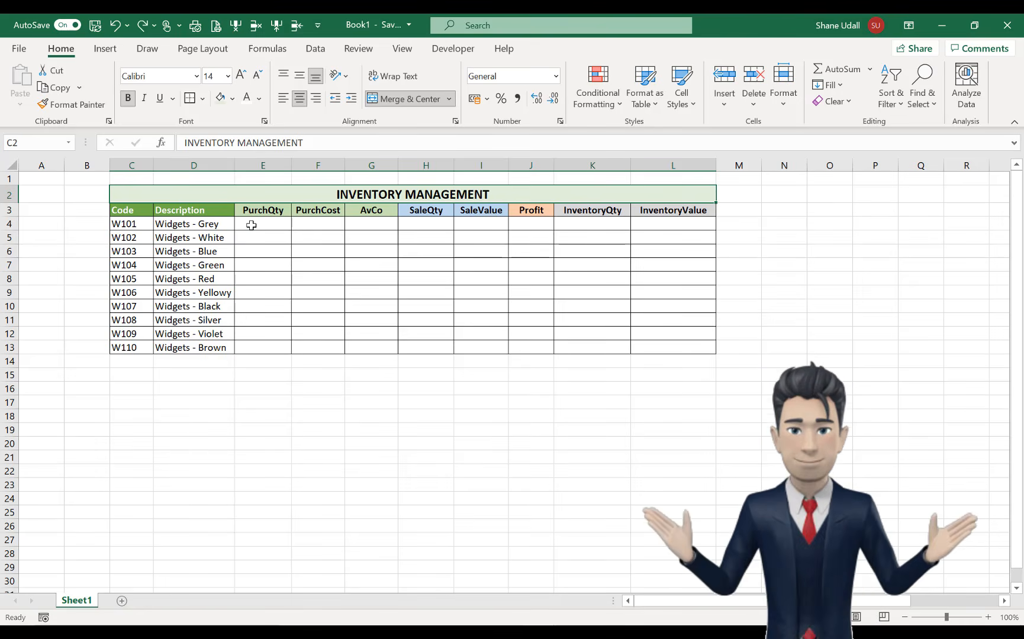
Fill the purchase cells E4:G13 with pale green and the sales cells H4:I13 with pale blue
drag(251, 225, 362, 348)
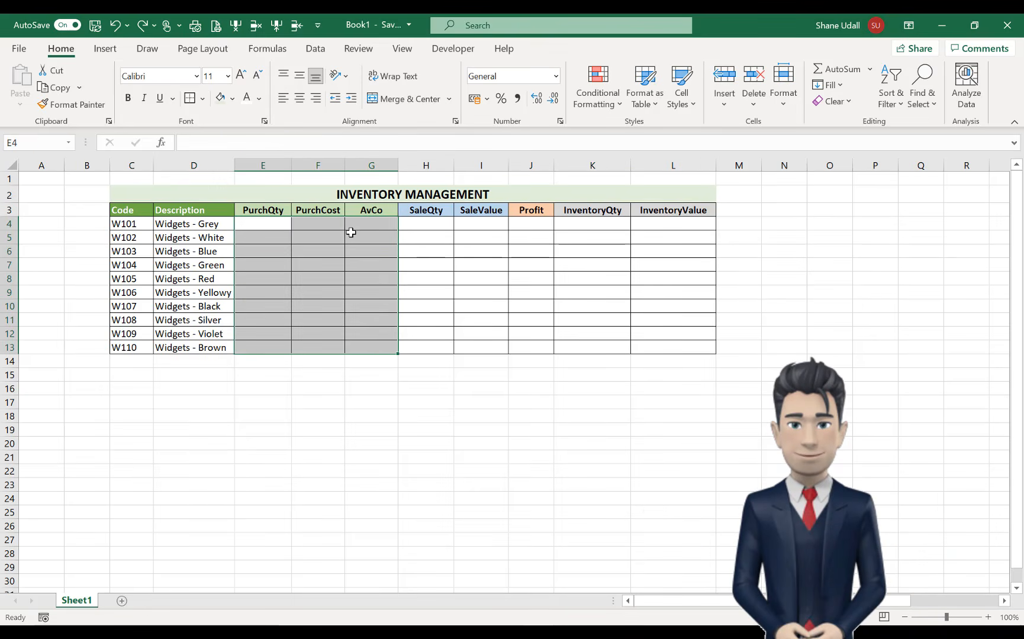
click(232, 98)
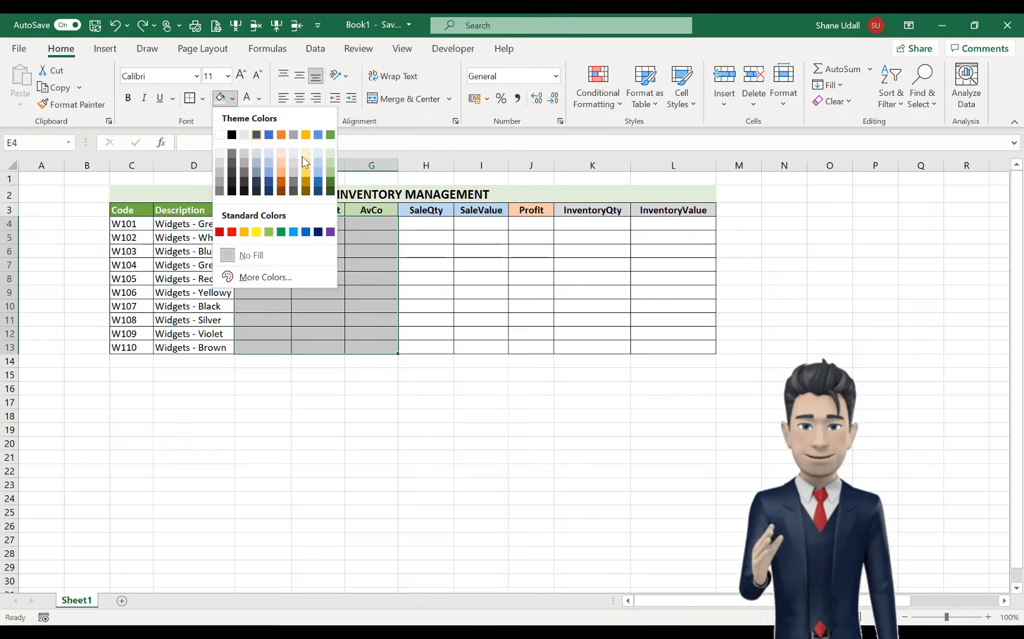
click(331, 155)
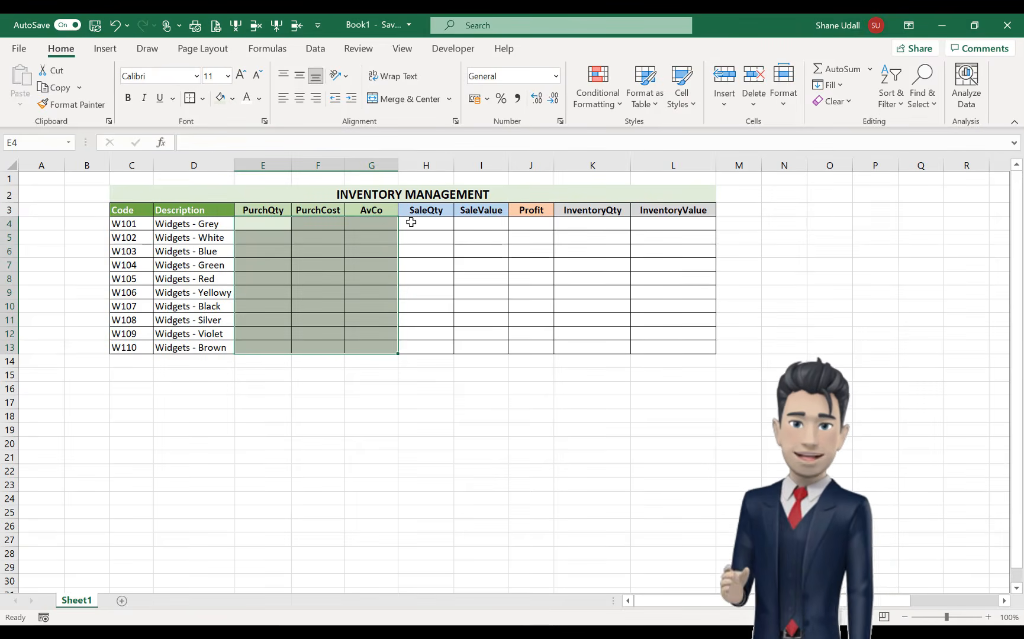
drag(410, 222, 480, 345)
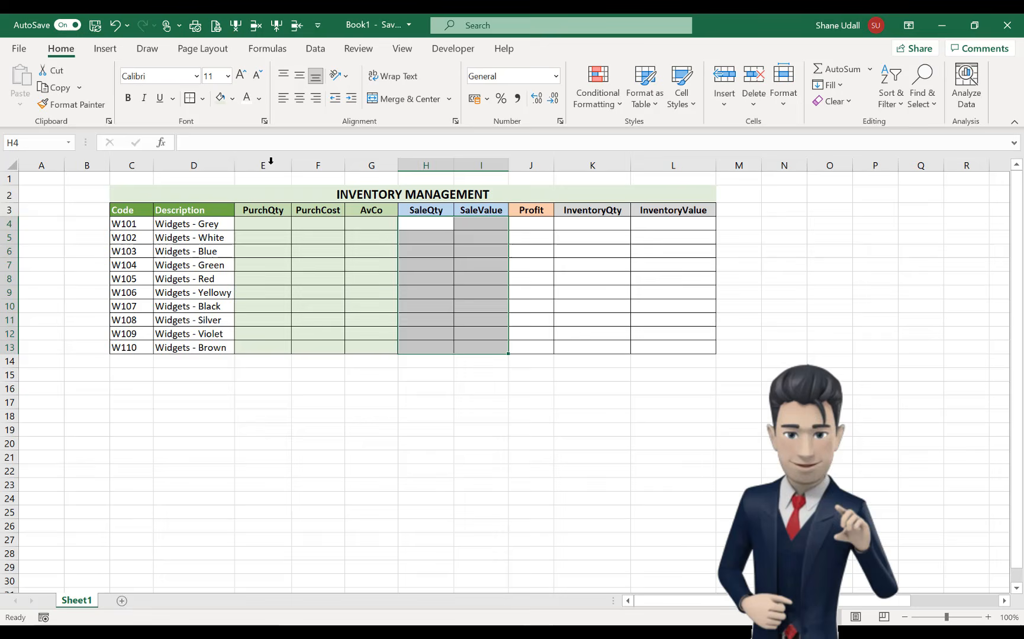
click(233, 98)
click(321, 152)
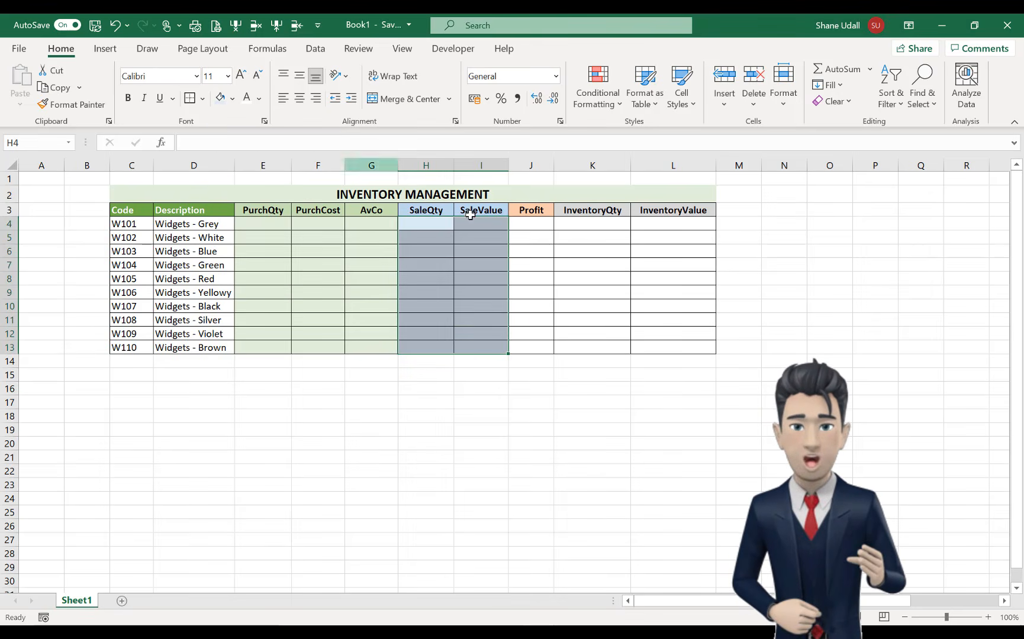
Fill the Profit cells J4:J13 with pale orange and the inventory cells K4:L13 with pale grey
drag(532, 225, 537, 344)
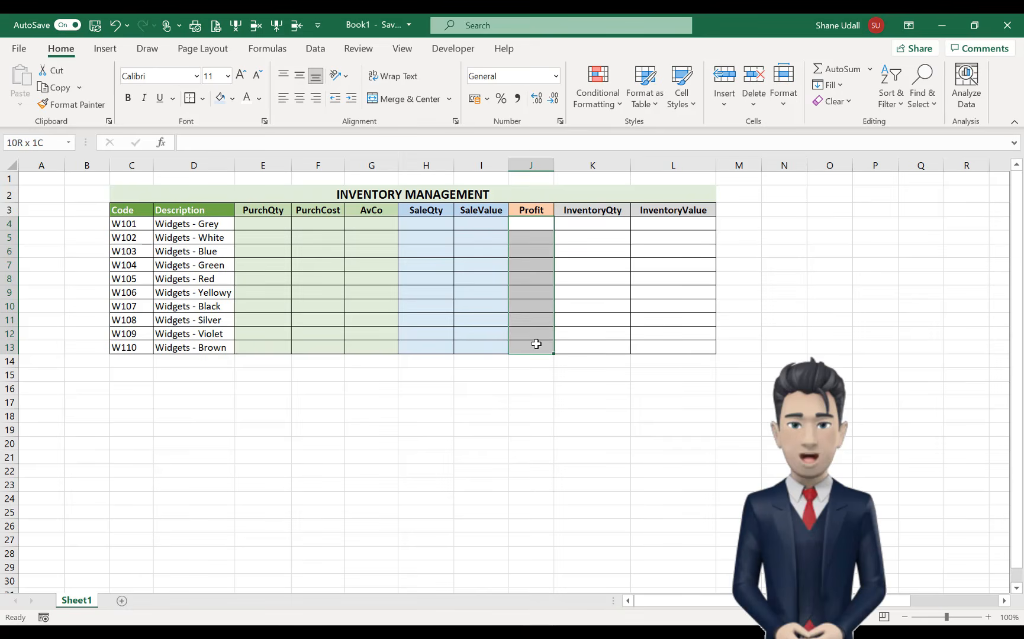
click(234, 99)
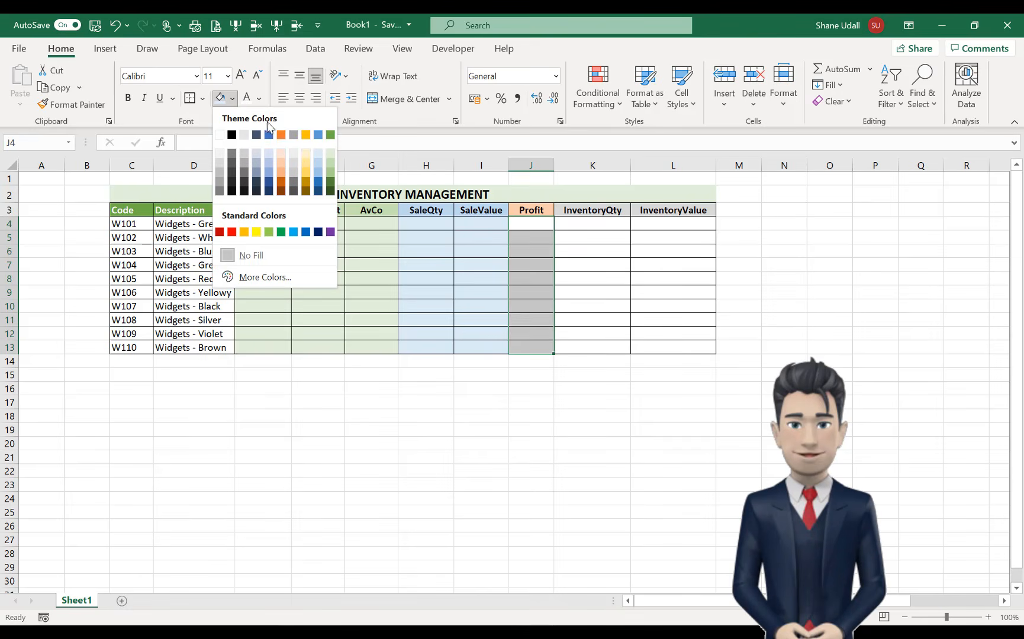
click(283, 154)
drag(571, 224, 679, 342)
click(234, 99)
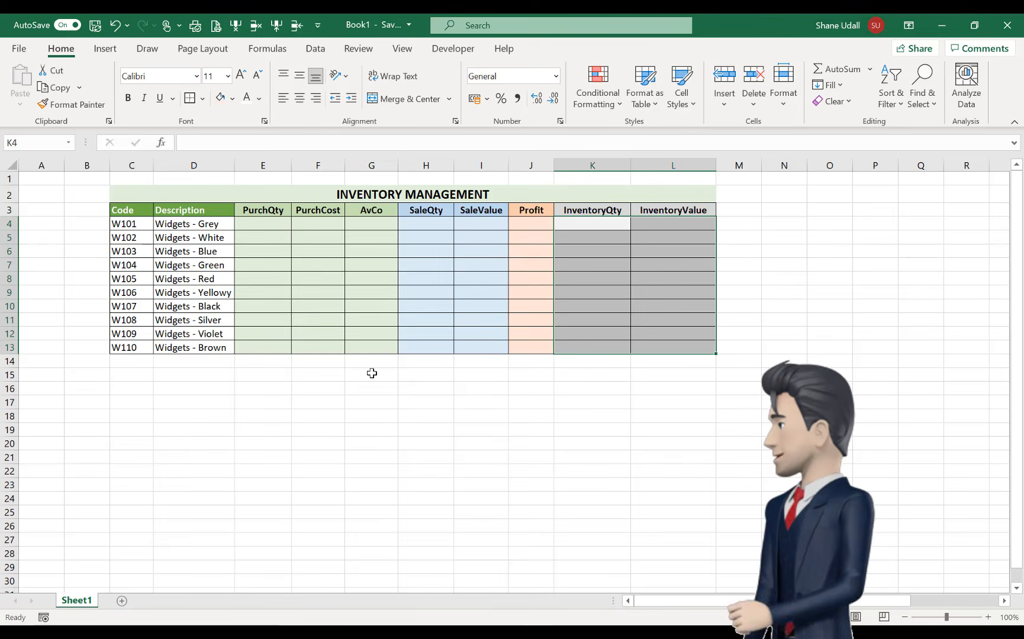
Deselect the table and hide the worksheet gridlines
click(314, 389)
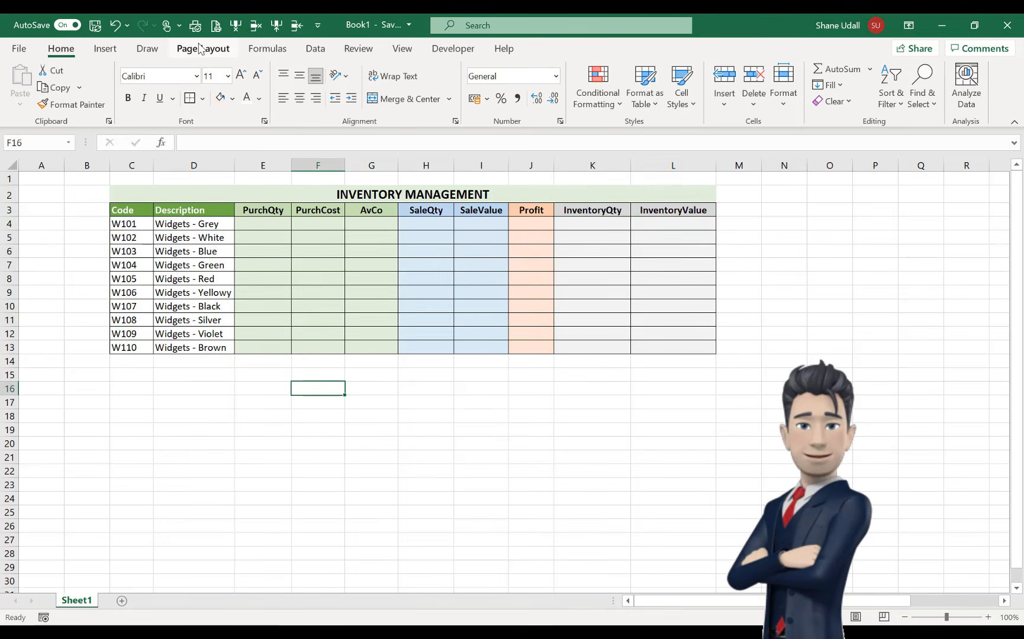
click(199, 50)
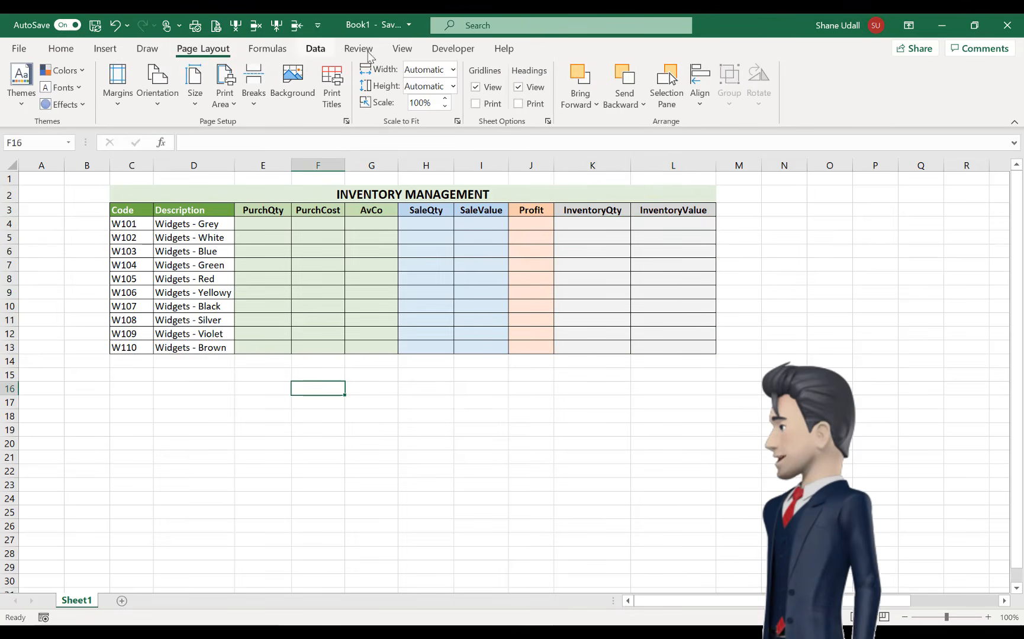
click(483, 90)
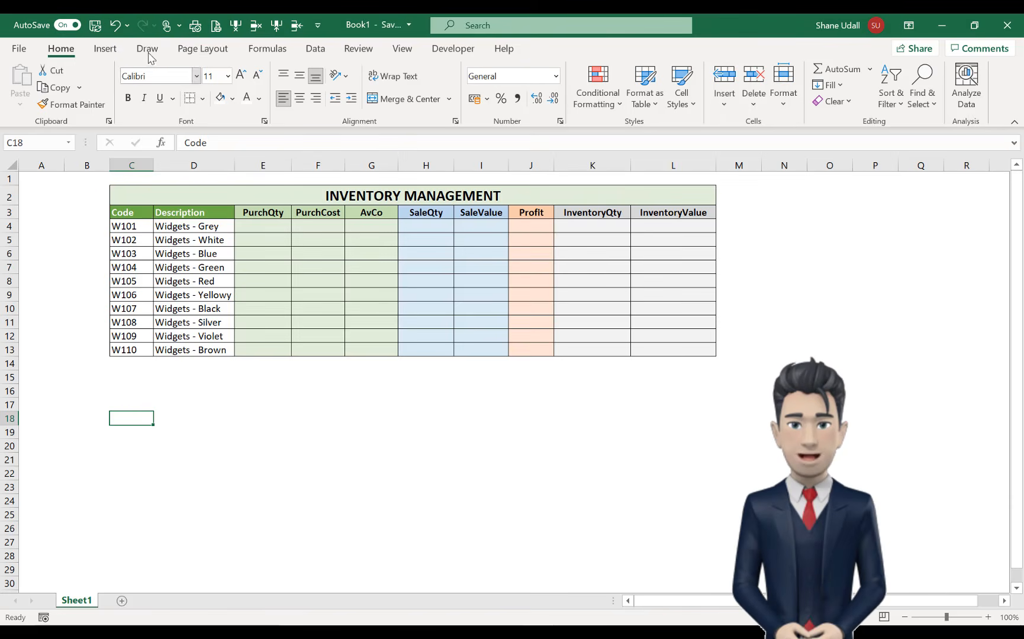
Undo the recent changes to restore the headings Code, Description, Type, Price, Qty and TransValue in C18:H18
click(116, 28)
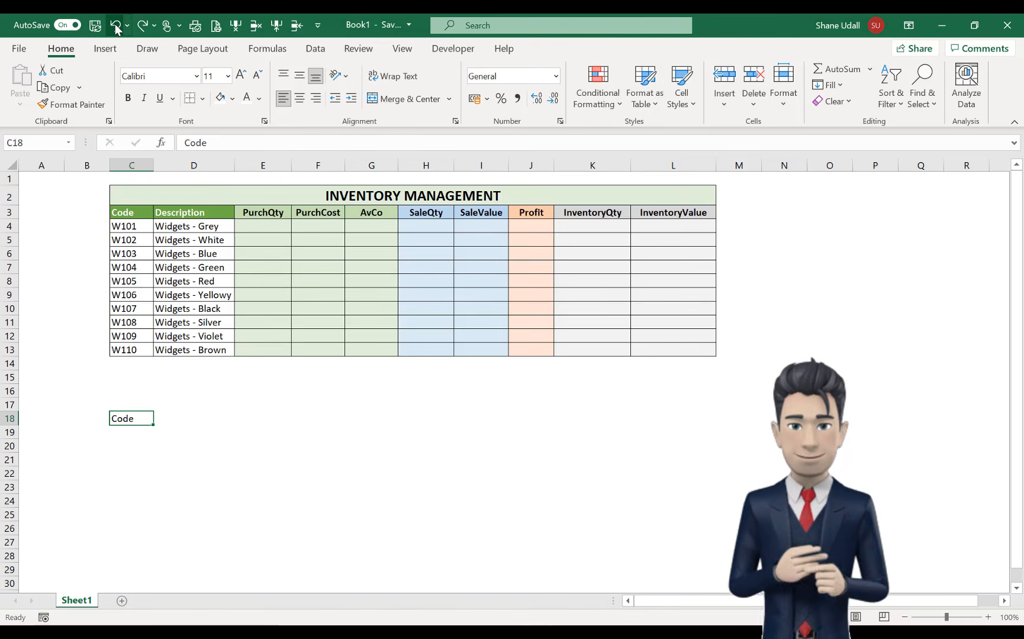
click(116, 27)
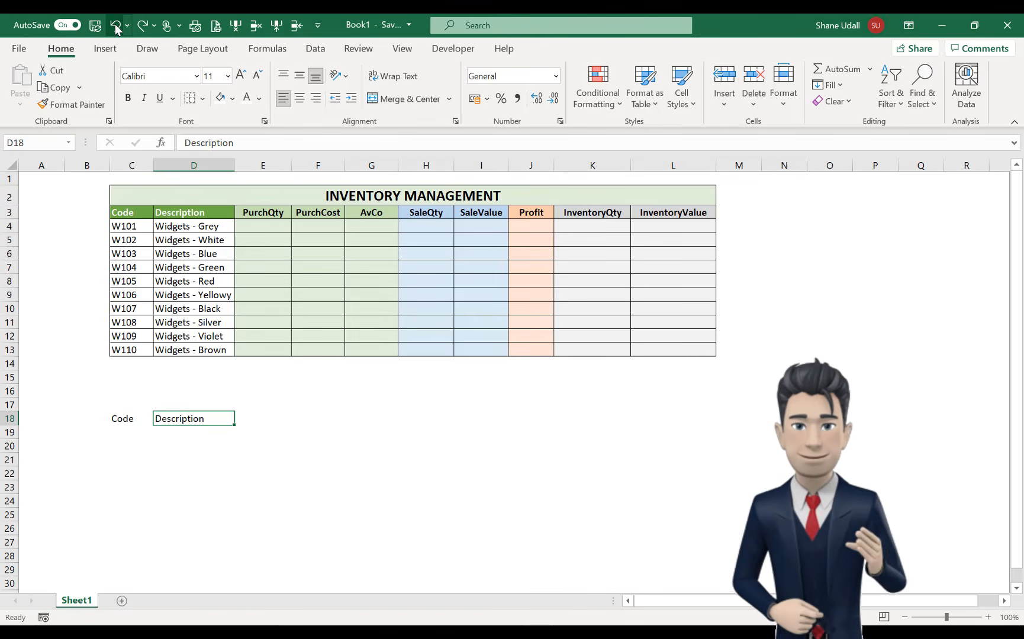
click(116, 28)
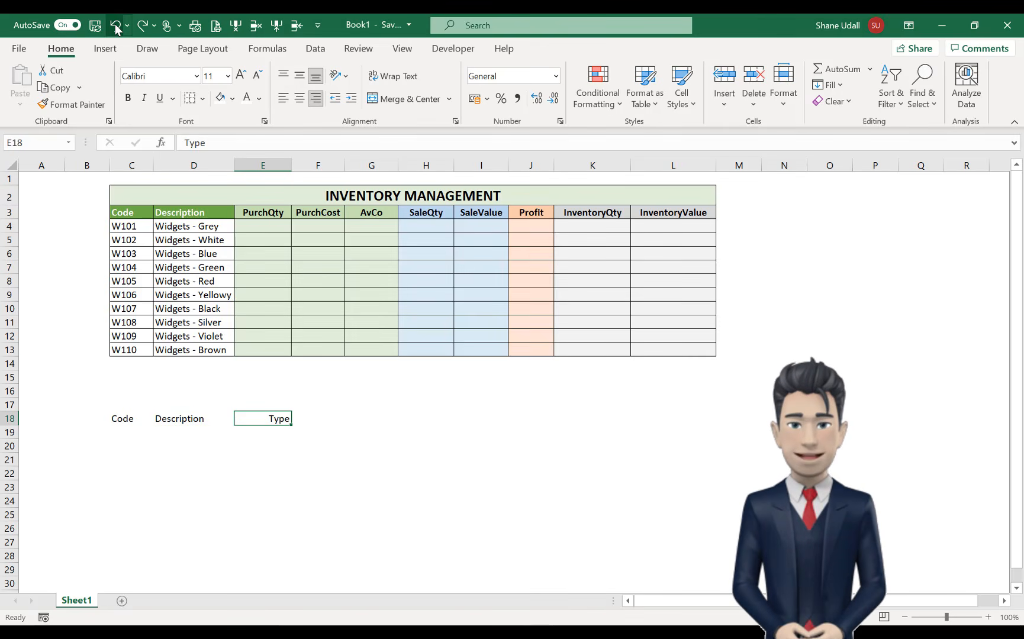
click(117, 27)
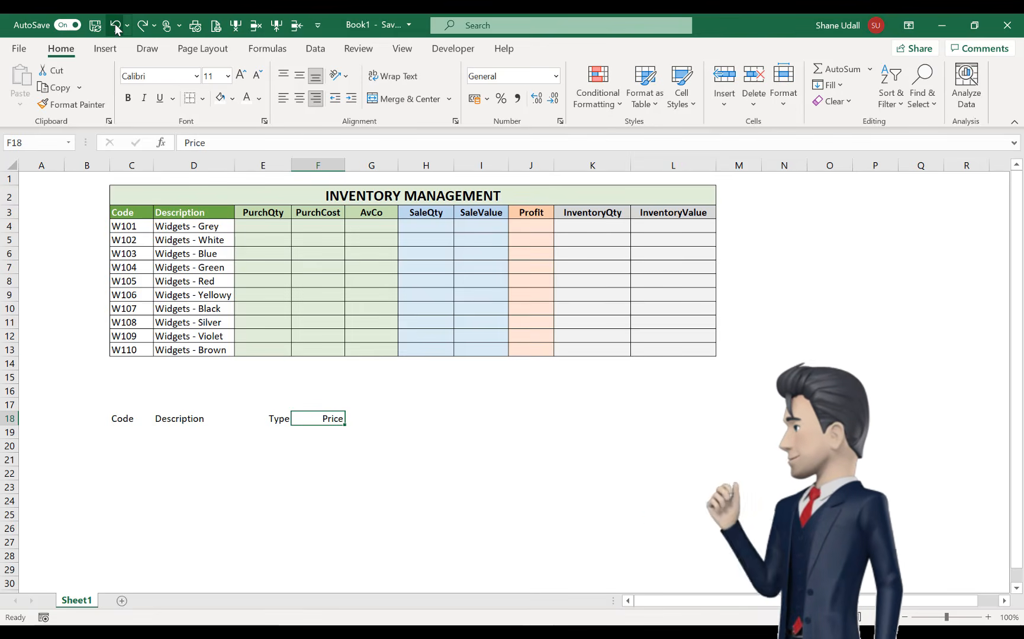
click(117, 27)
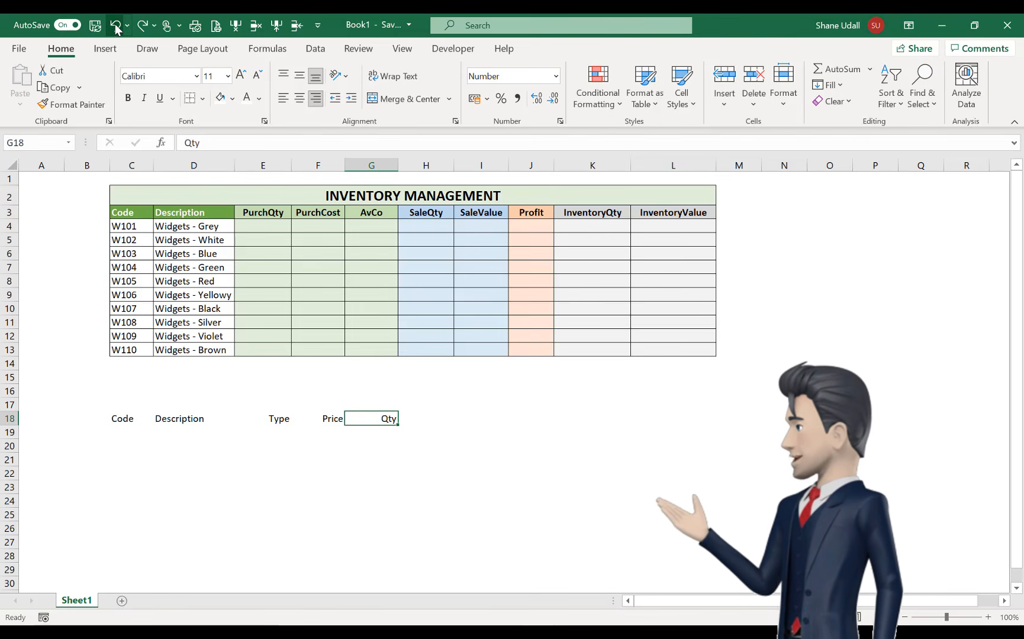
click(116, 27)
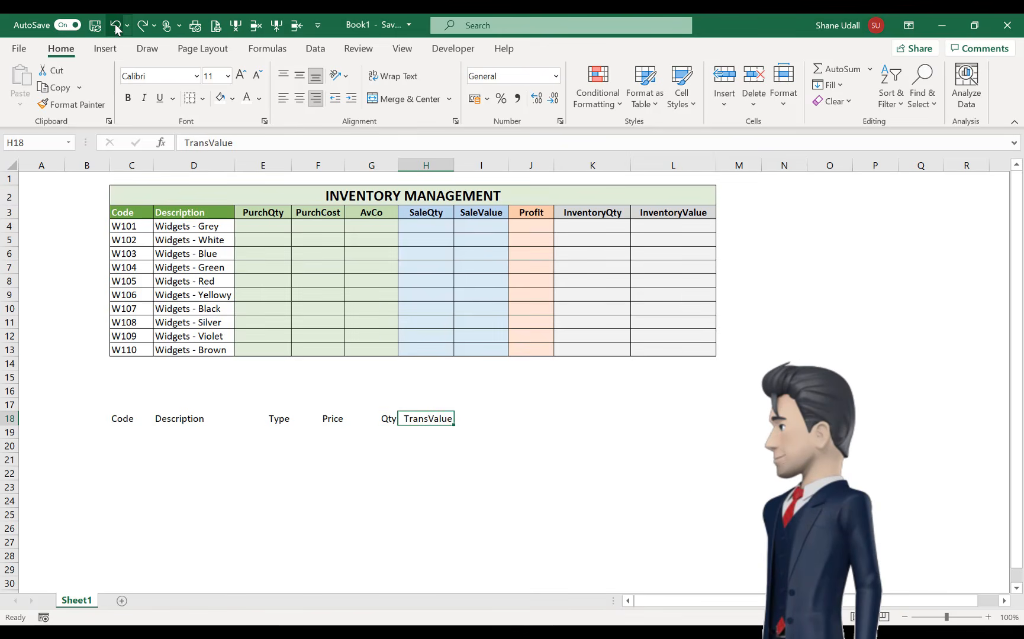
Format the transaction headings C18:H18 with a green fill and bold white text
drag(121, 419, 407, 421)
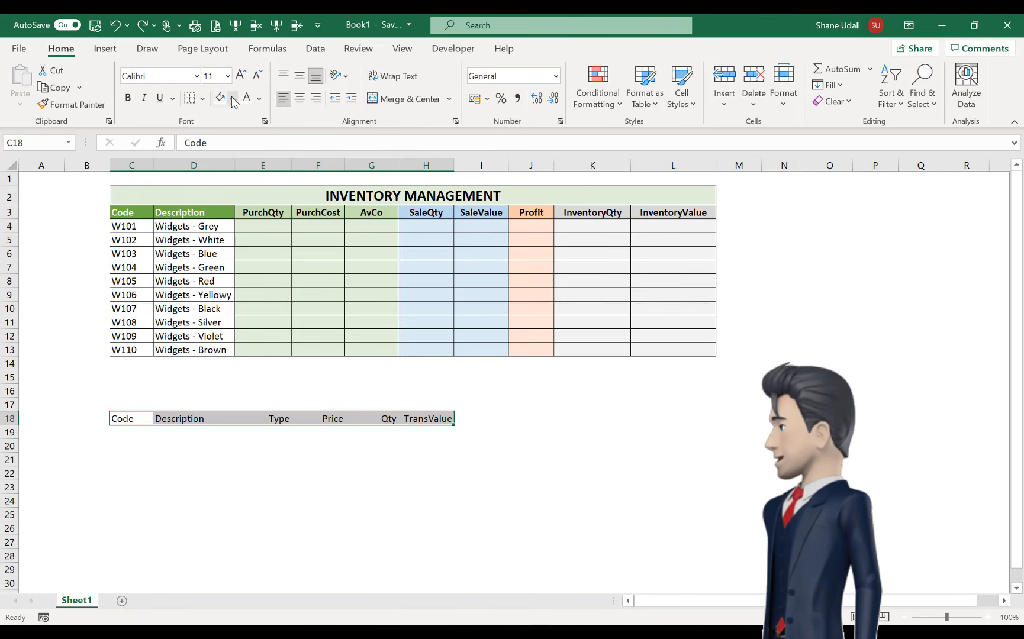
click(234, 100)
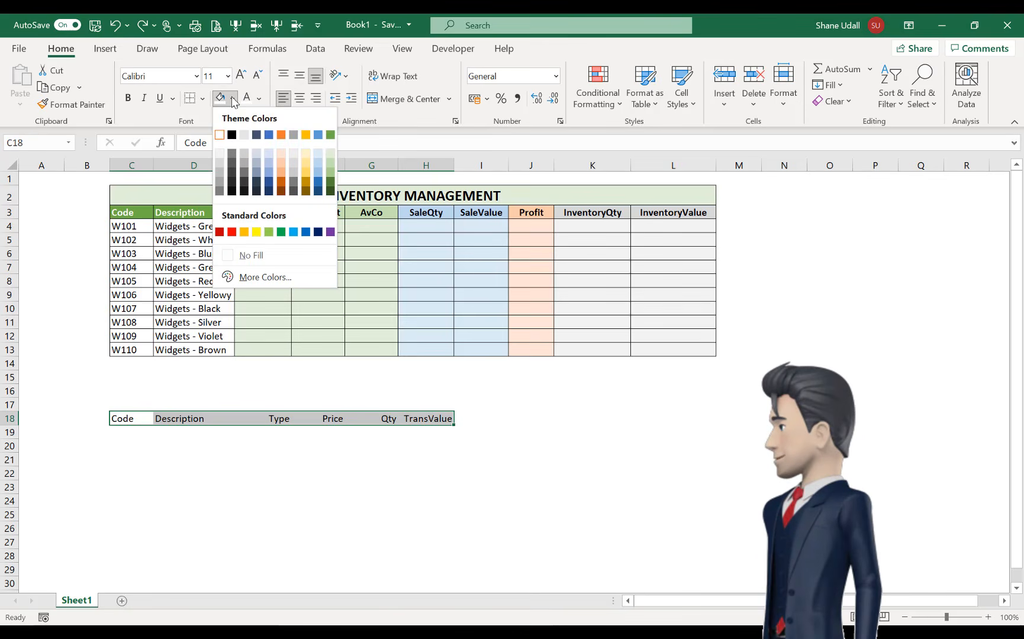
click(330, 135)
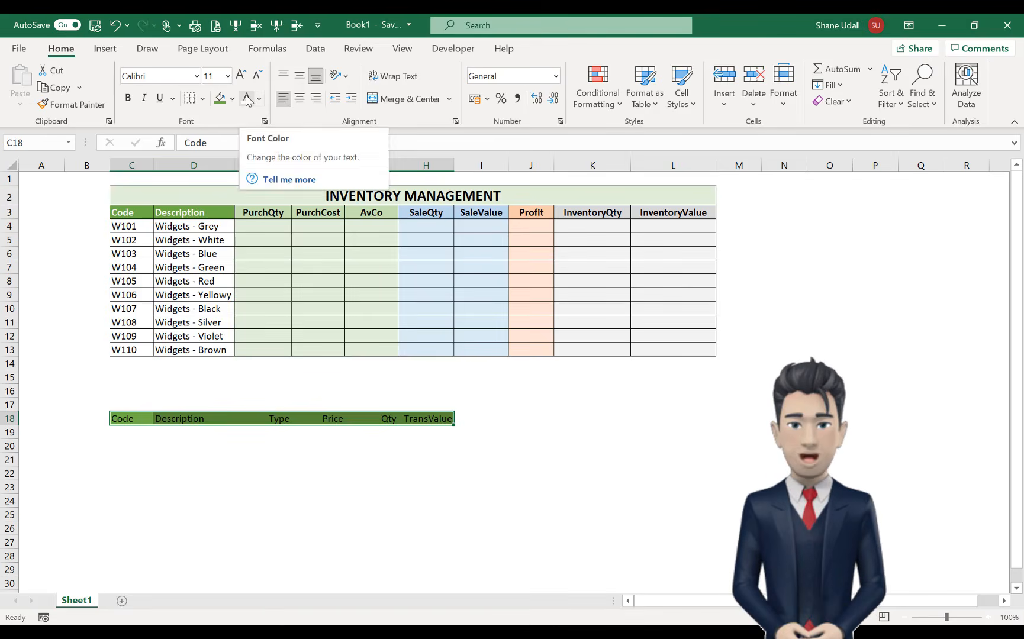
click(248, 99)
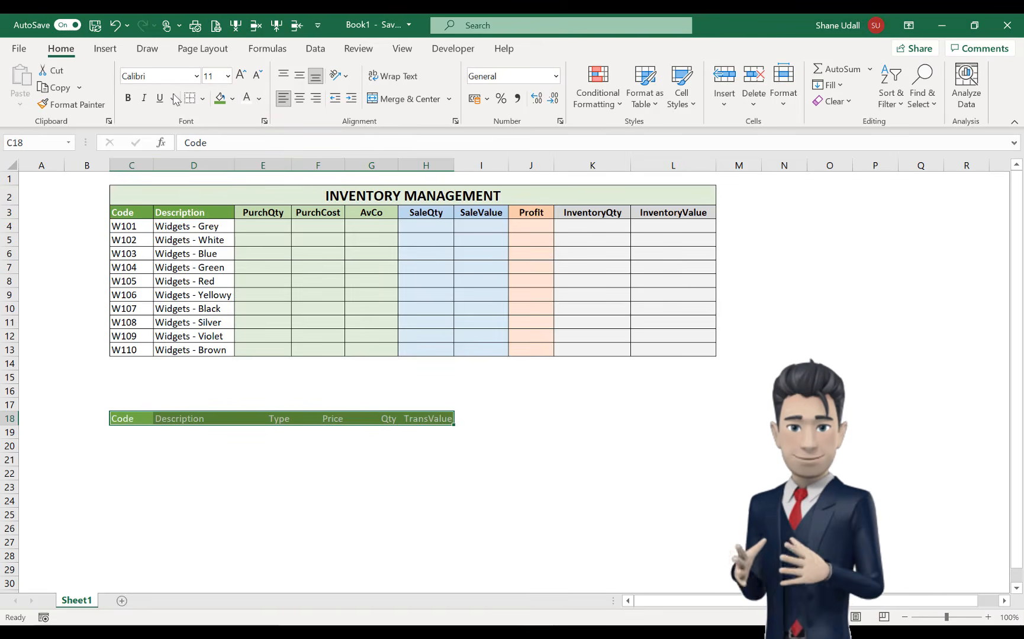
click(129, 99)
Apply all borders to the transaction table range C18:H28
drag(132, 422, 405, 550)
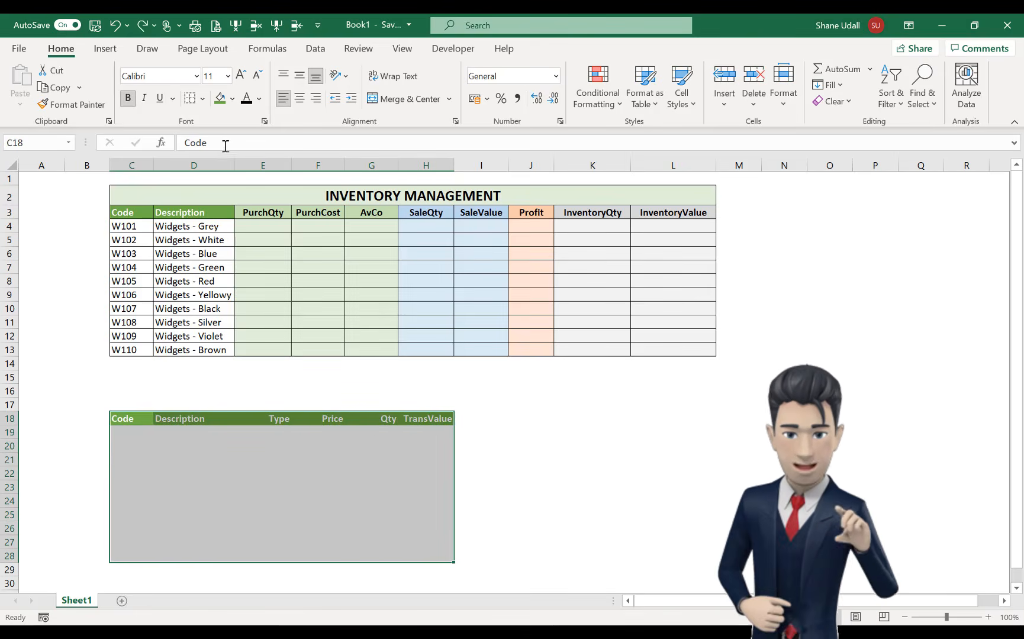
click(203, 99)
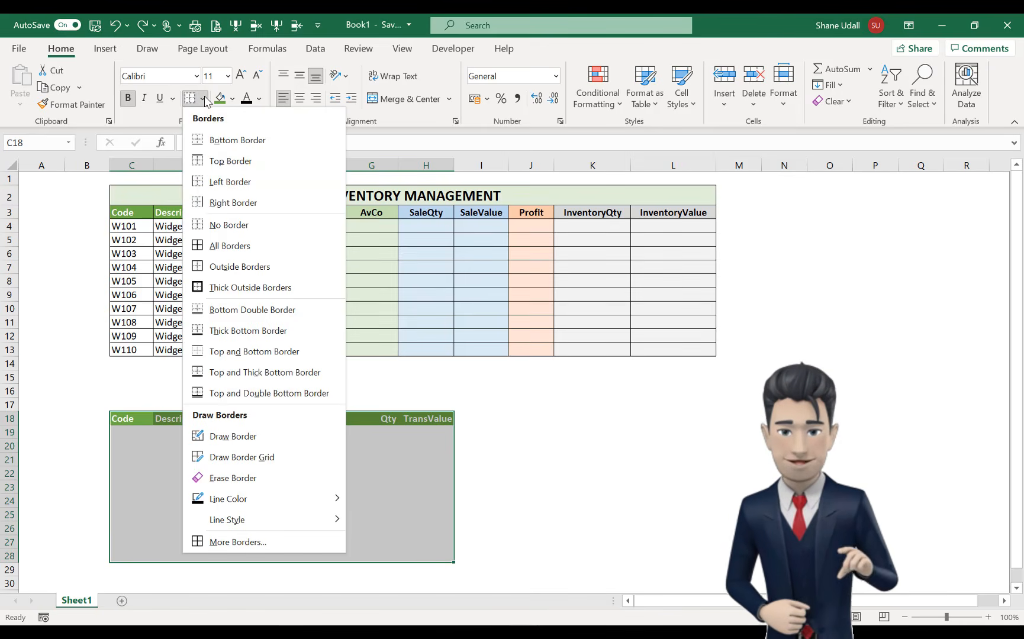
click(220, 247)
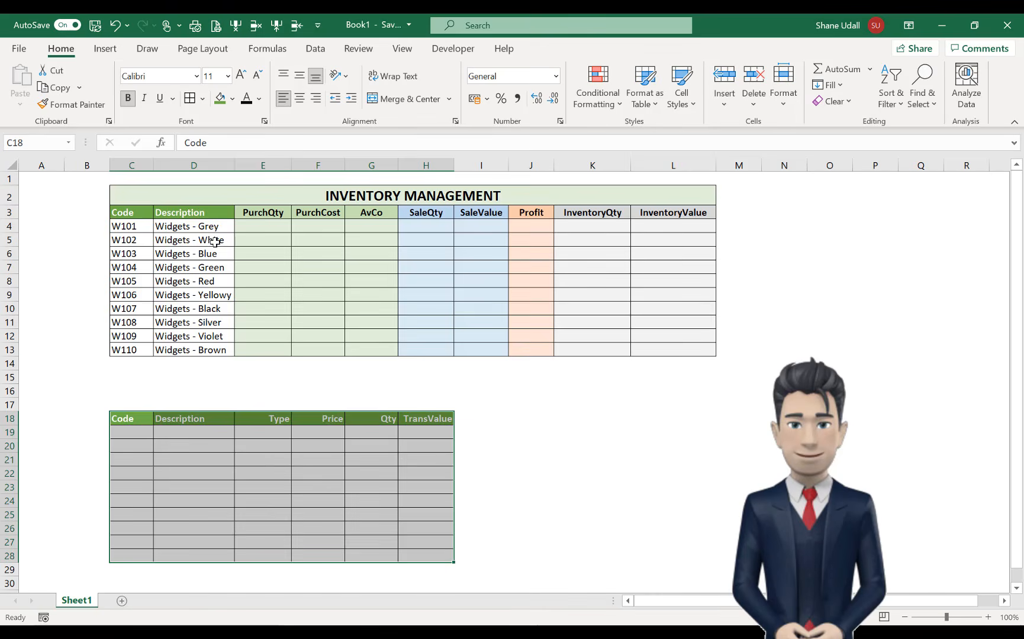
Merge and center cells C17:H17 above the transaction headings
click(127, 406)
drag(326, 407, 434, 402)
click(399, 90)
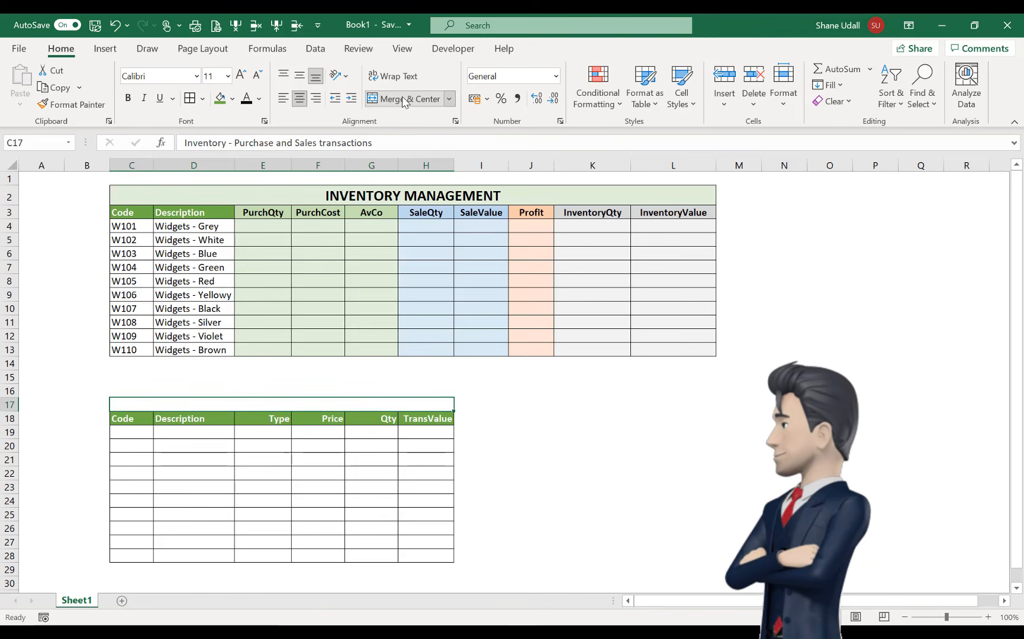
Format the title "Inventory - Purchase and Sales transactions" in C17 with the automatic font color, size 14 and bold
click(259, 99)
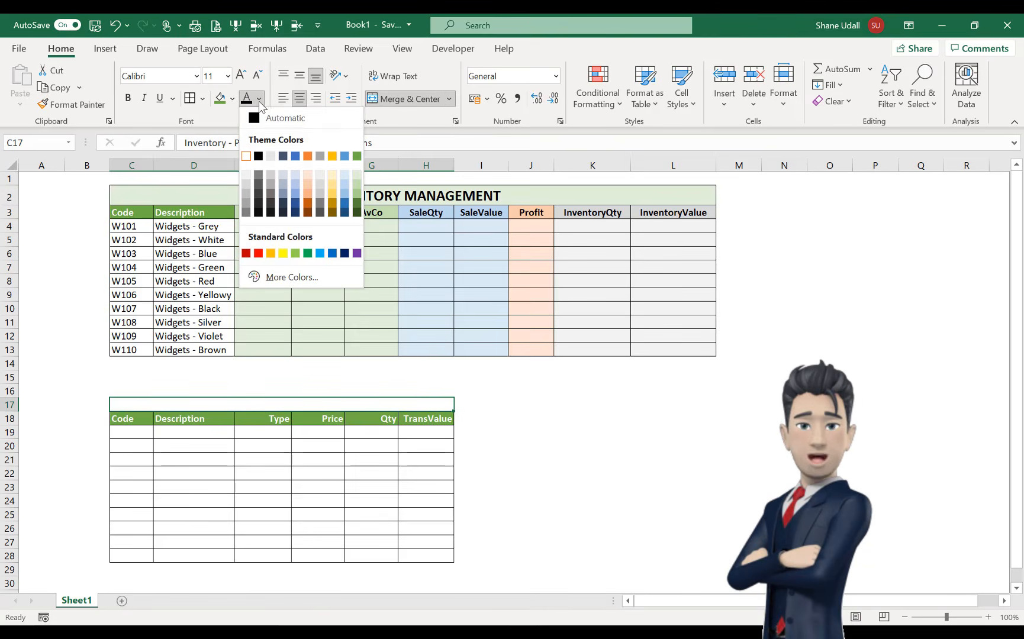
click(256, 119)
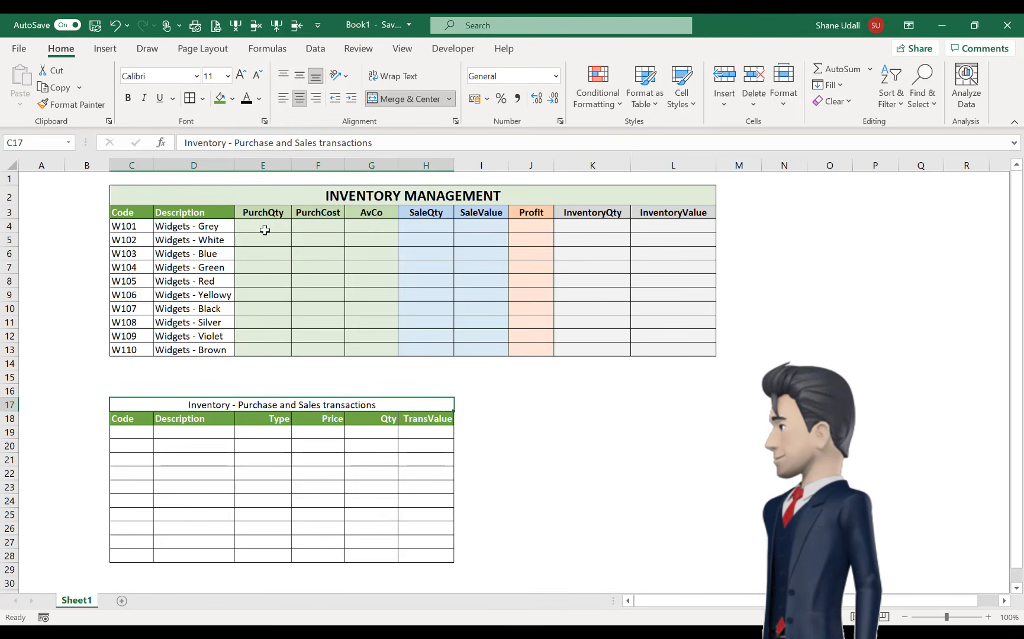
click(241, 76)
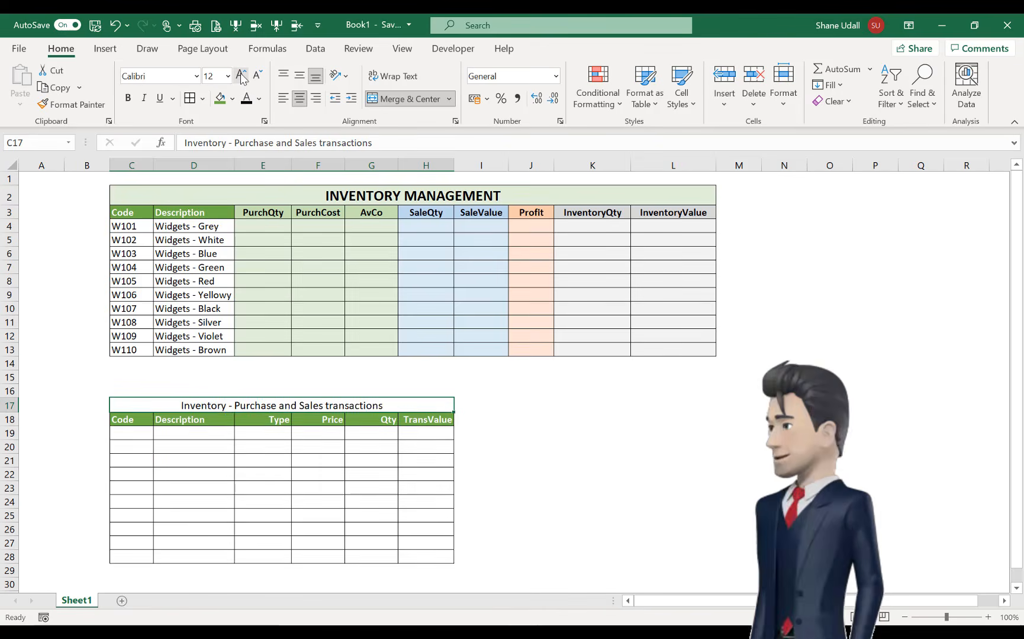
click(241, 76)
click(127, 99)
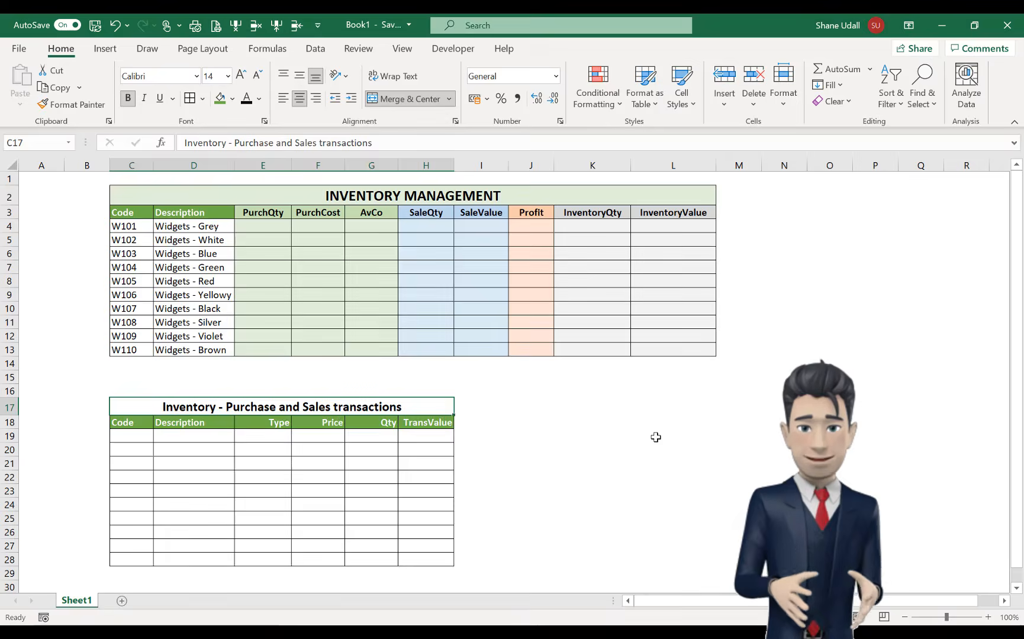
Enter the product code W101 in C19, the first row of the transaction table
key(Down)
key(Down)
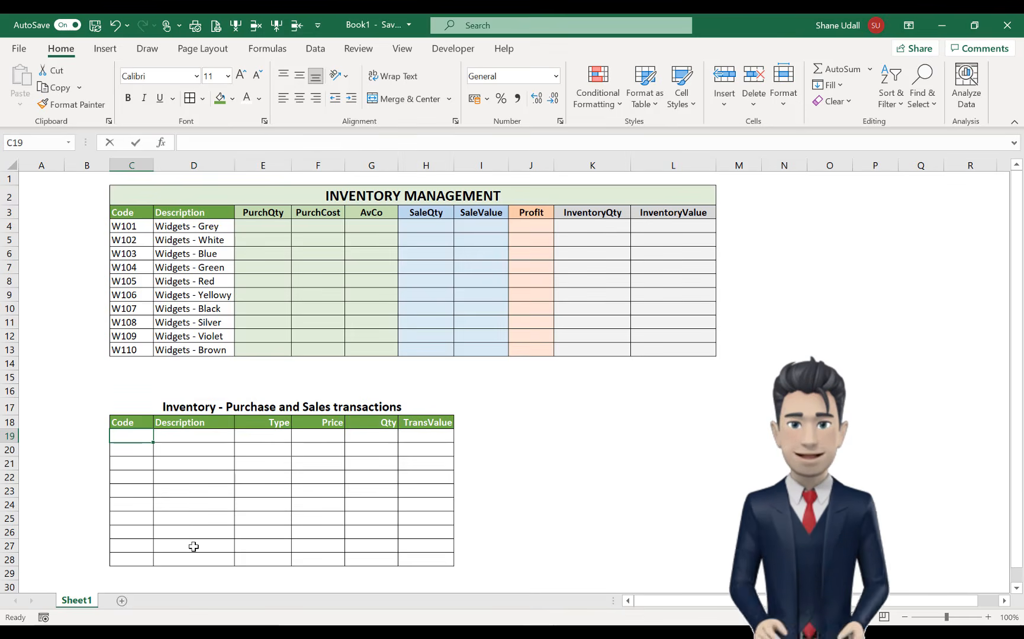
text(W101)
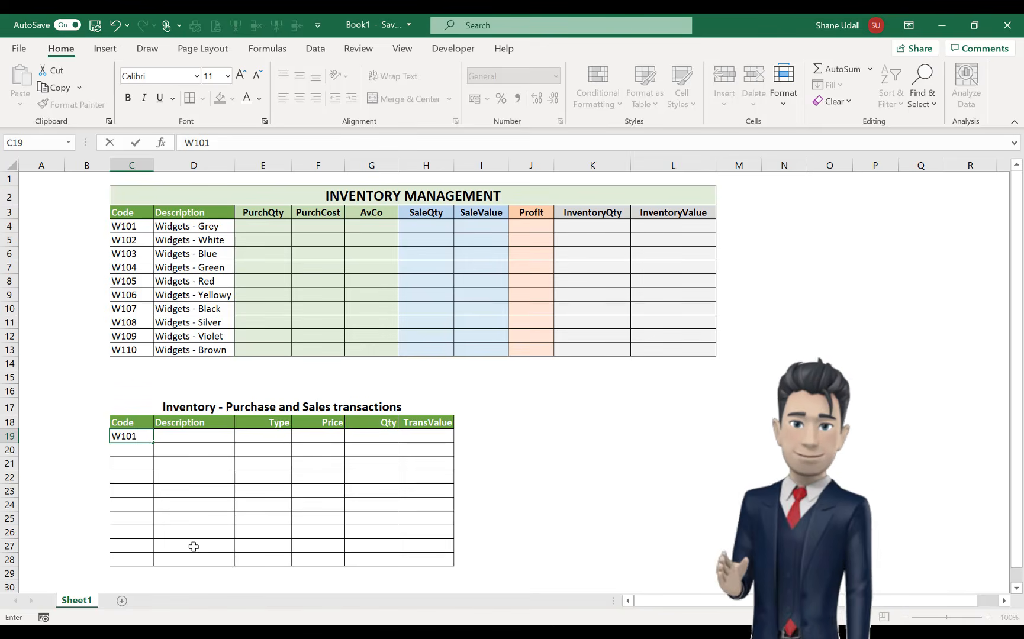
key(Tab)
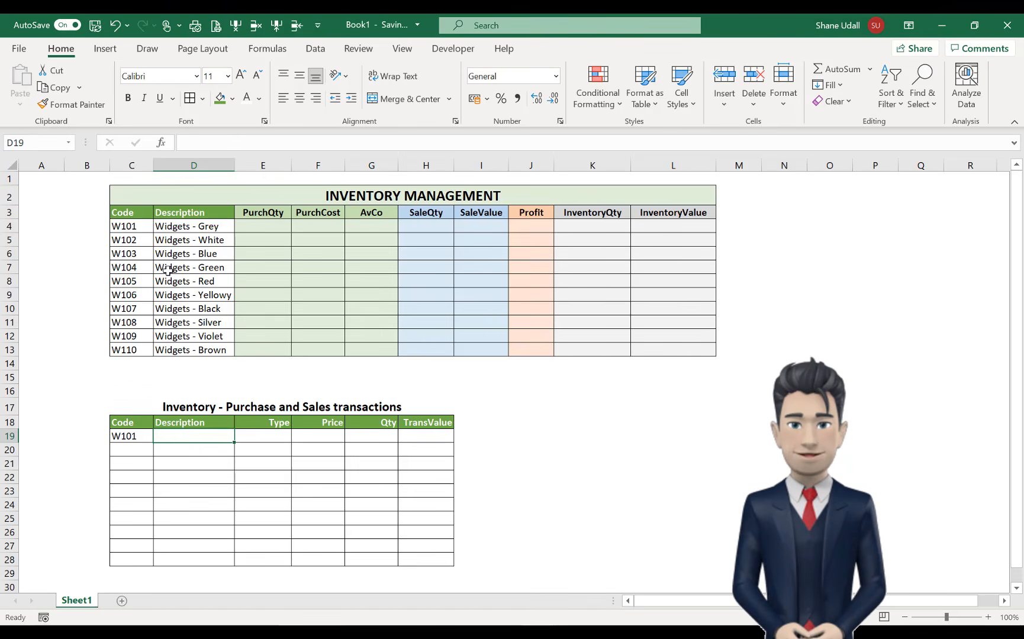
Look up the product description in D19 with the formula =VLOOKUP(C19,PRODUCTS,2,False), using the named range covering C4:D13
drag(135, 231, 187, 349)
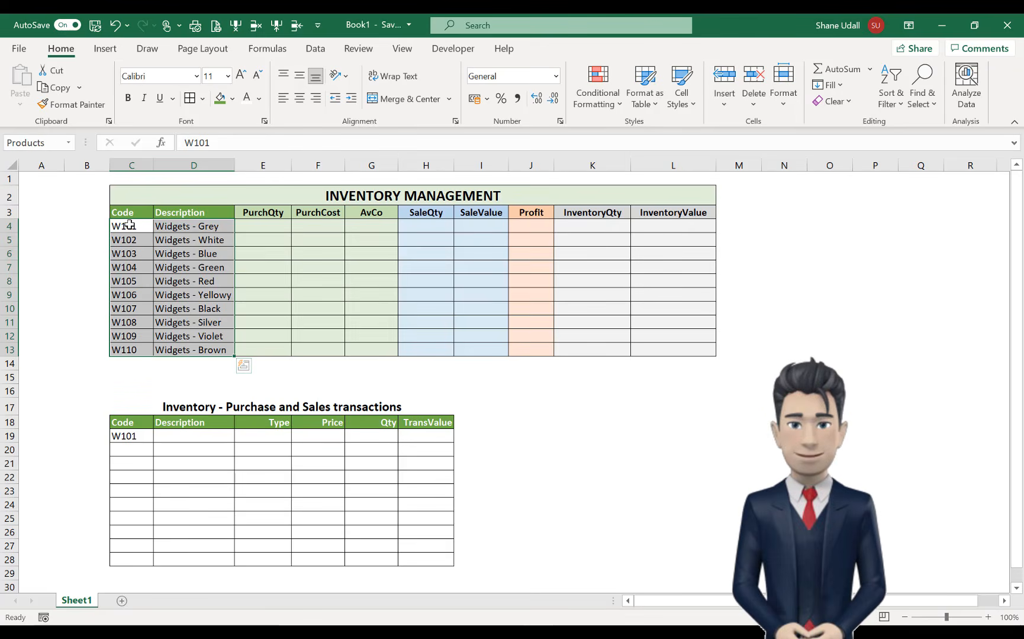
click(168, 437)
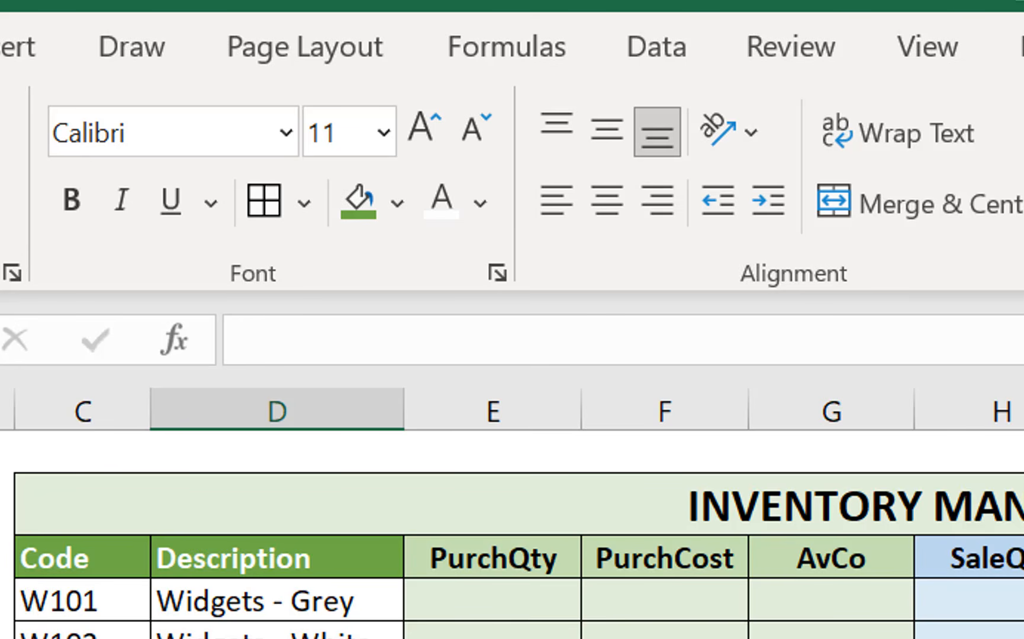
text(=VLOOKUP)
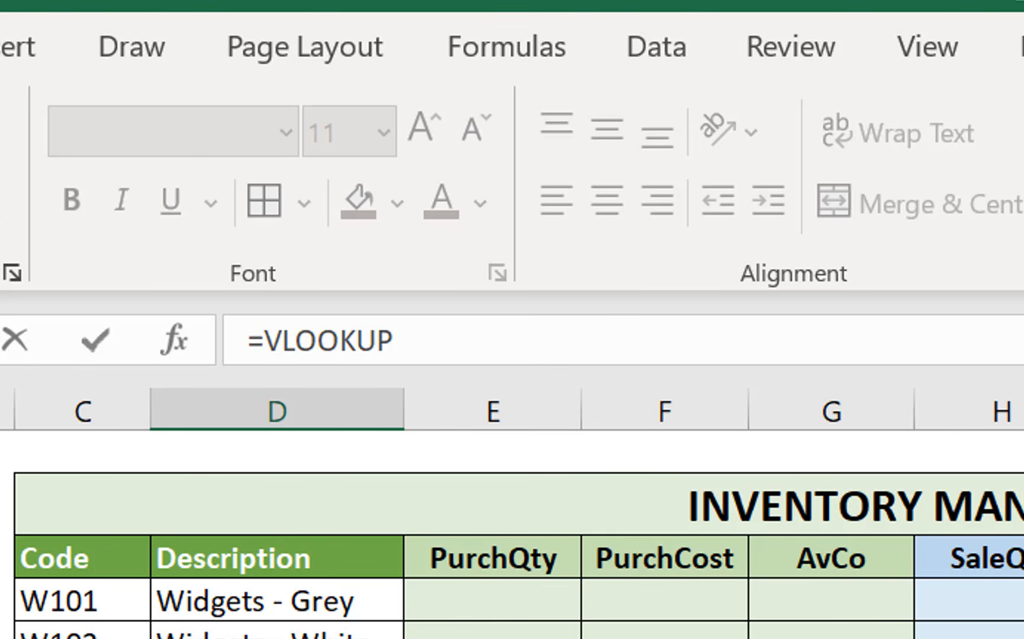
text((C19)
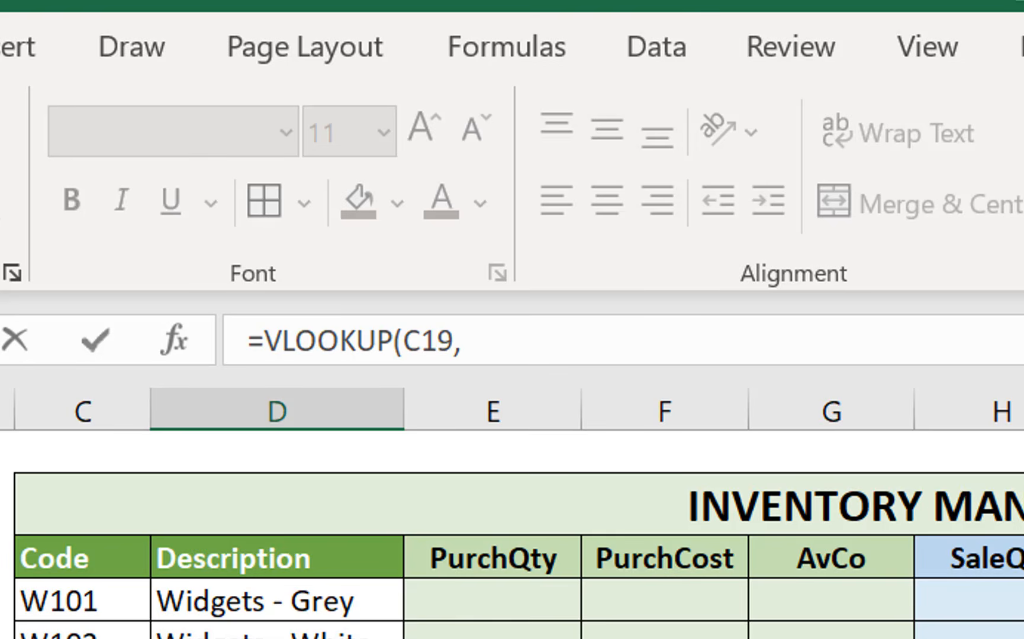
text(,PROD)
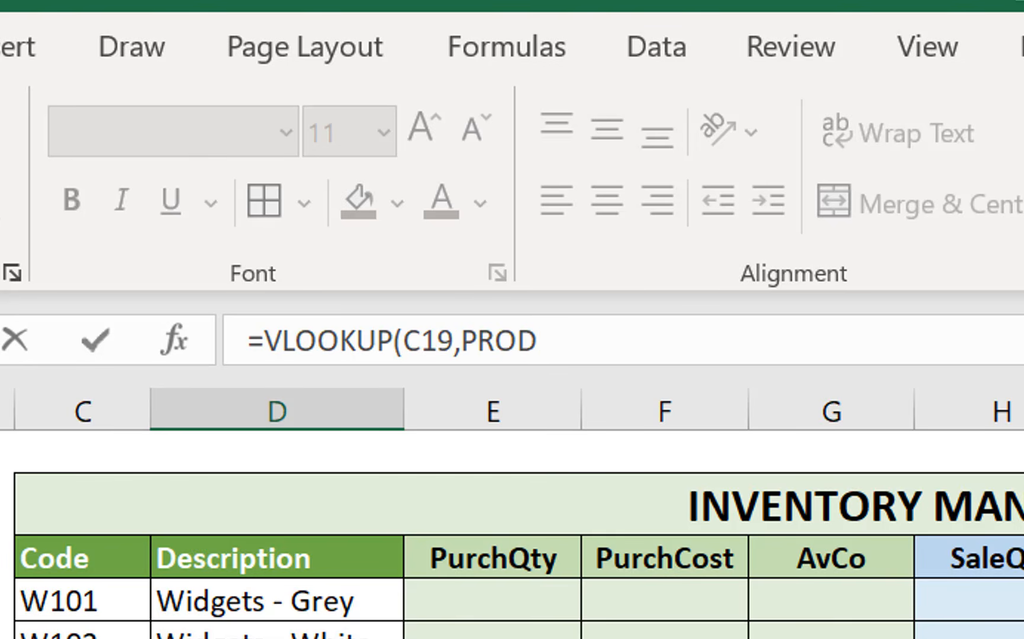
text(UCTS)
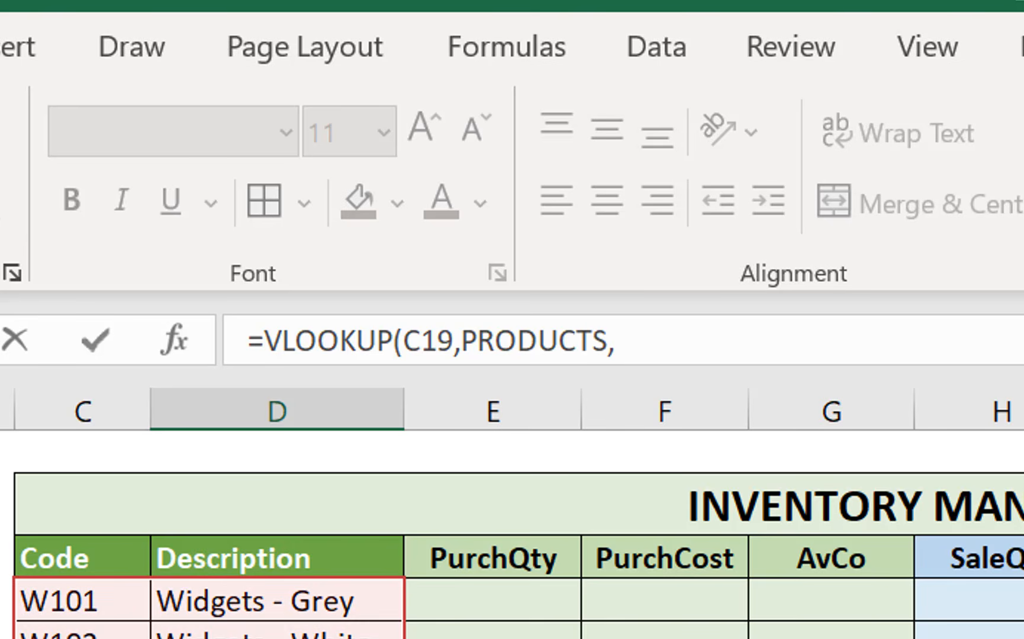
text(,2,False)
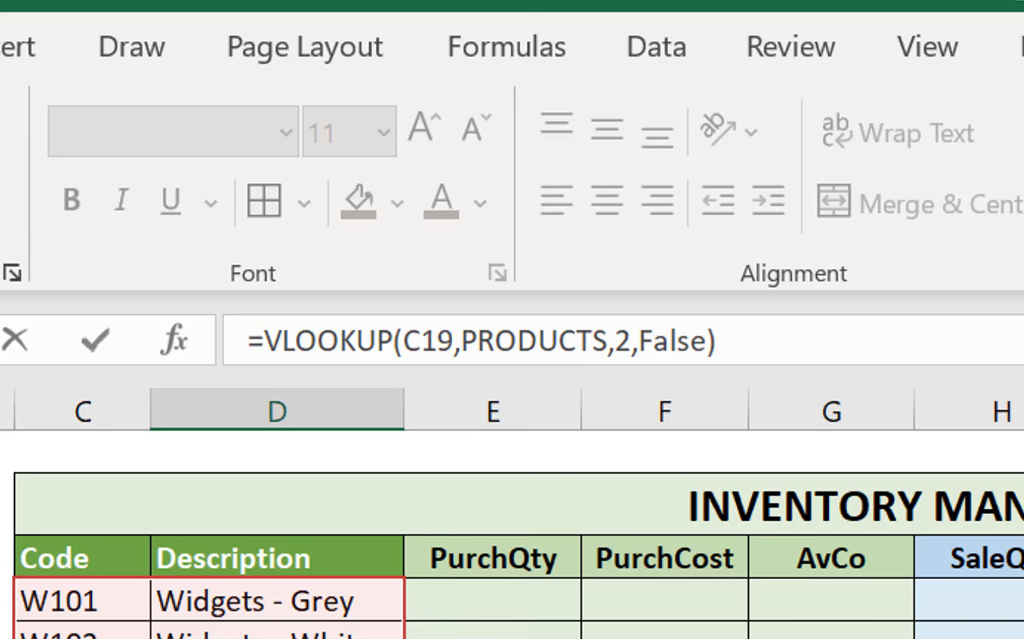
key(Return)
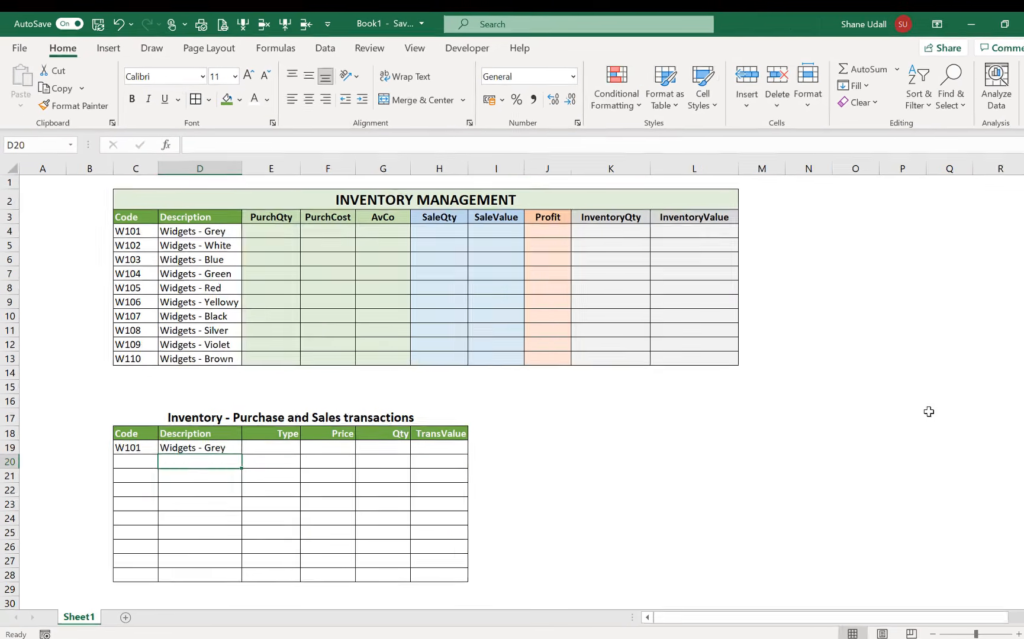
Set the font color of the VLOOKUP formula note in the merged cell N6 to red
click(807, 276)
click(777, 258)
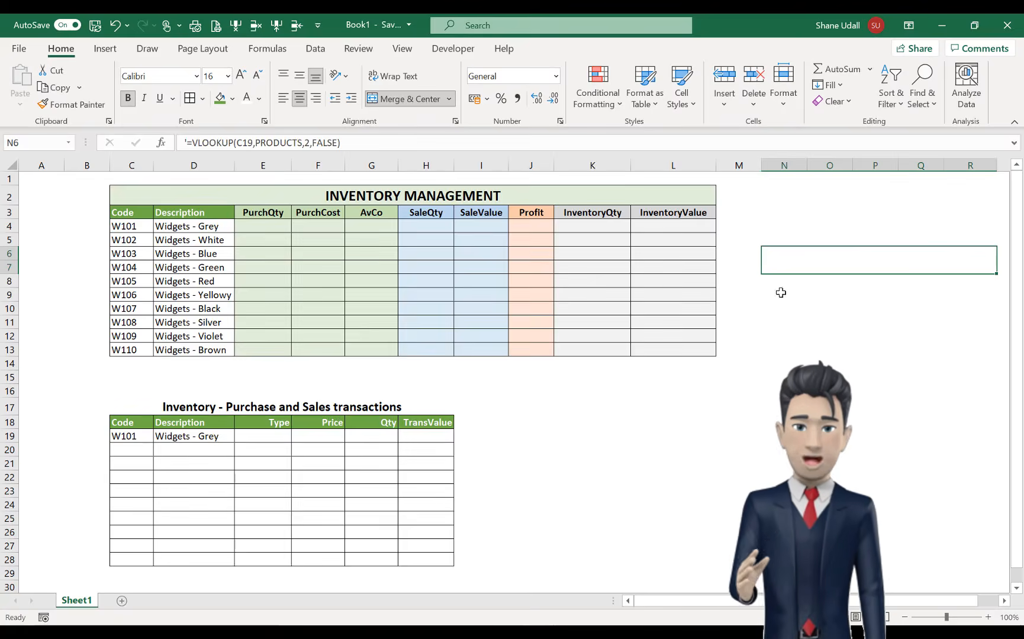
click(259, 100)
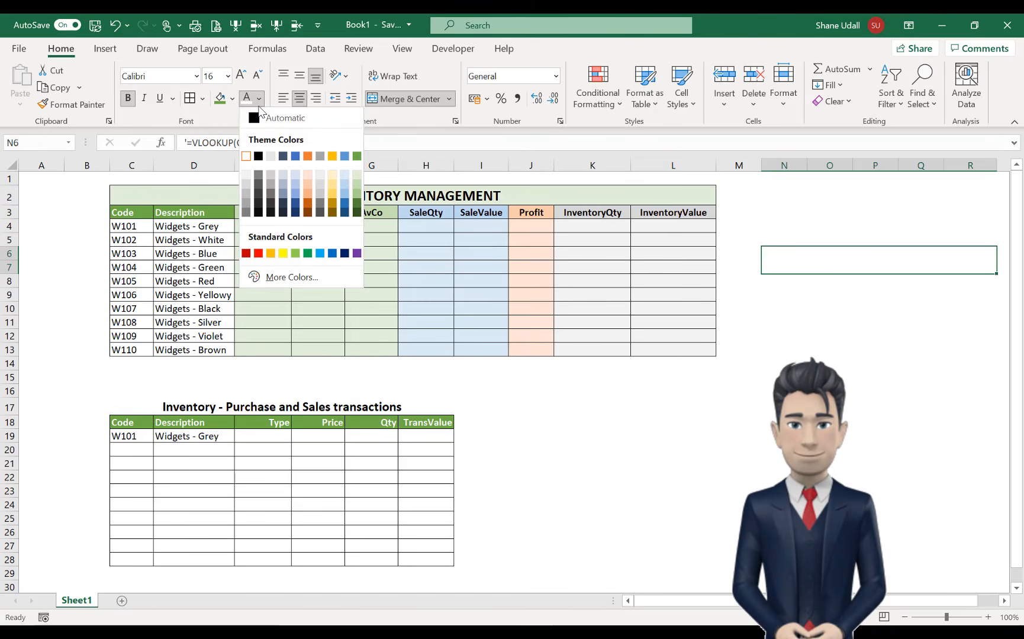
click(261, 253)
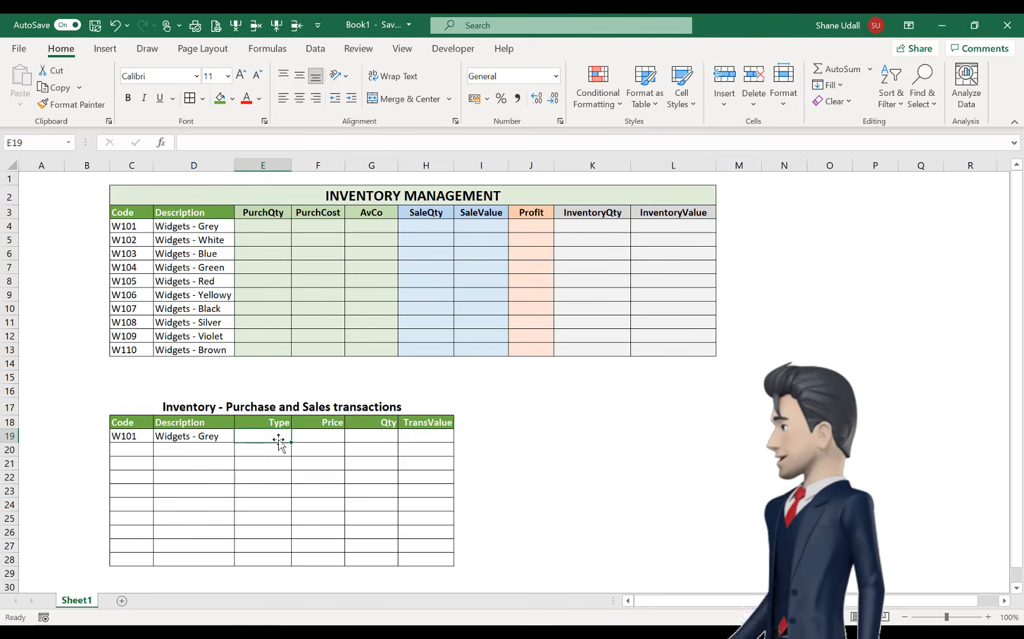
Add list data validation to the Type cell E19 with the source Purchase,Sale
click(315, 48)
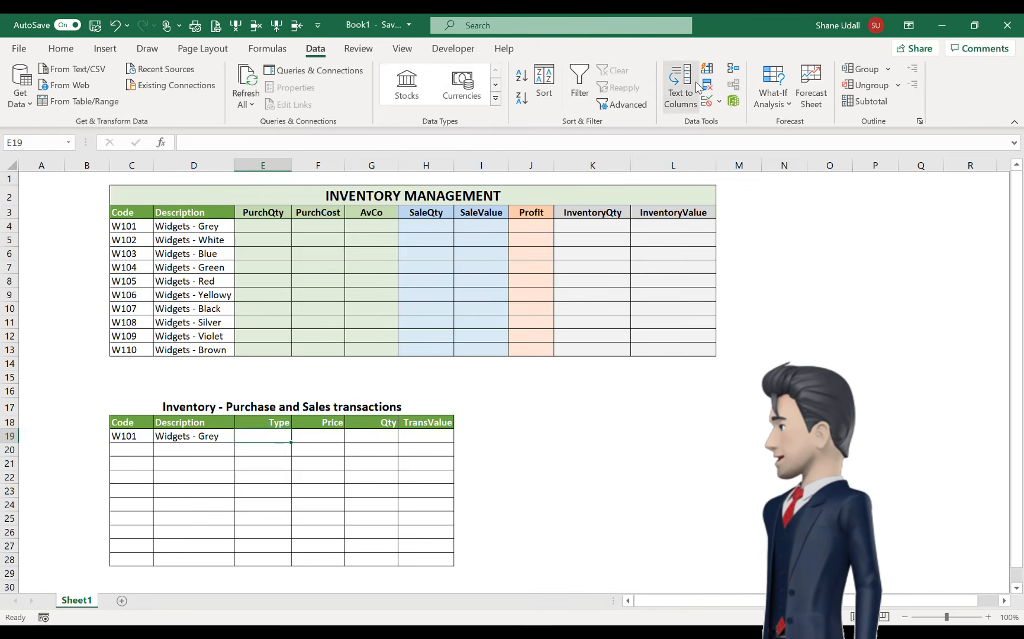
click(707, 102)
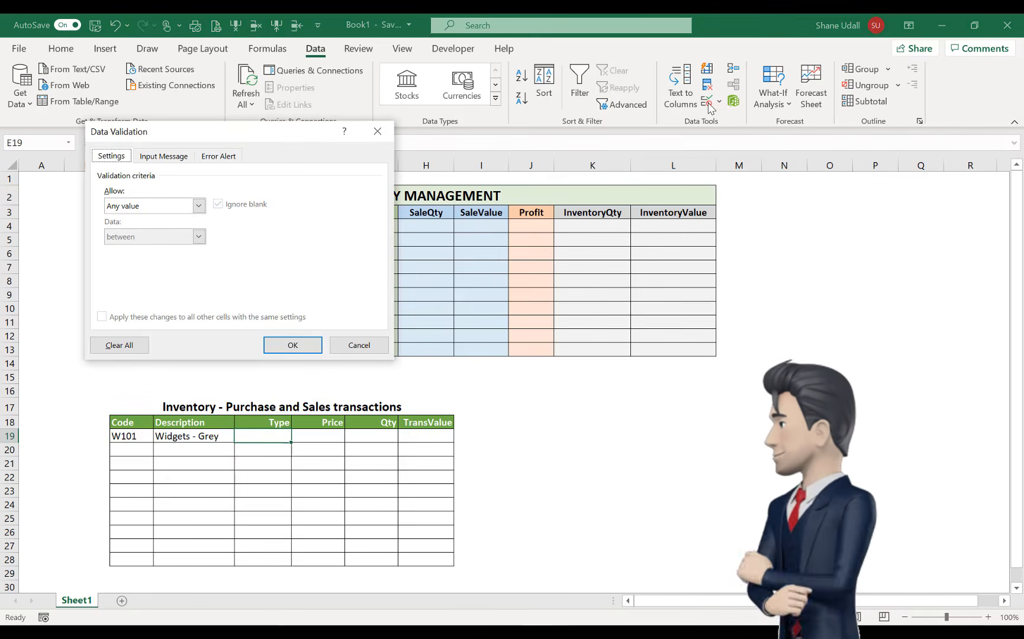
click(200, 205)
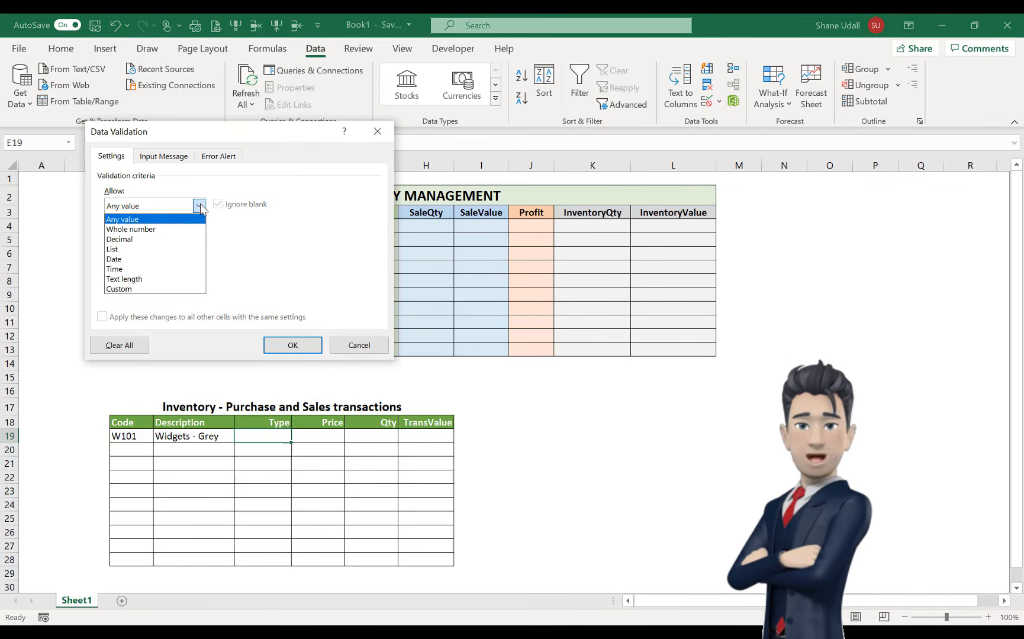
click(151, 249)
click(137, 266)
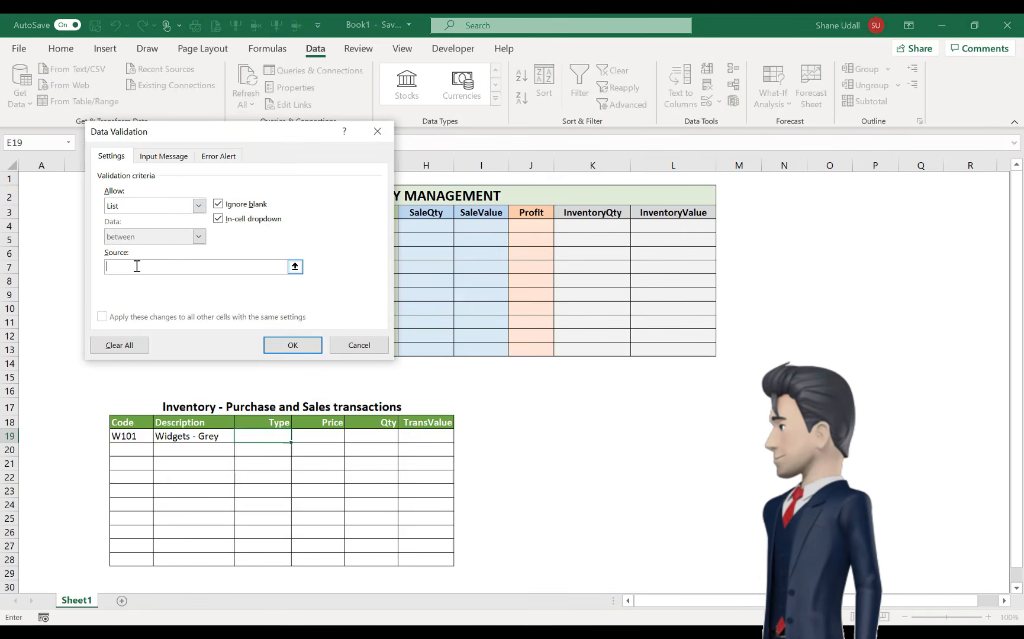
text(Purchase)
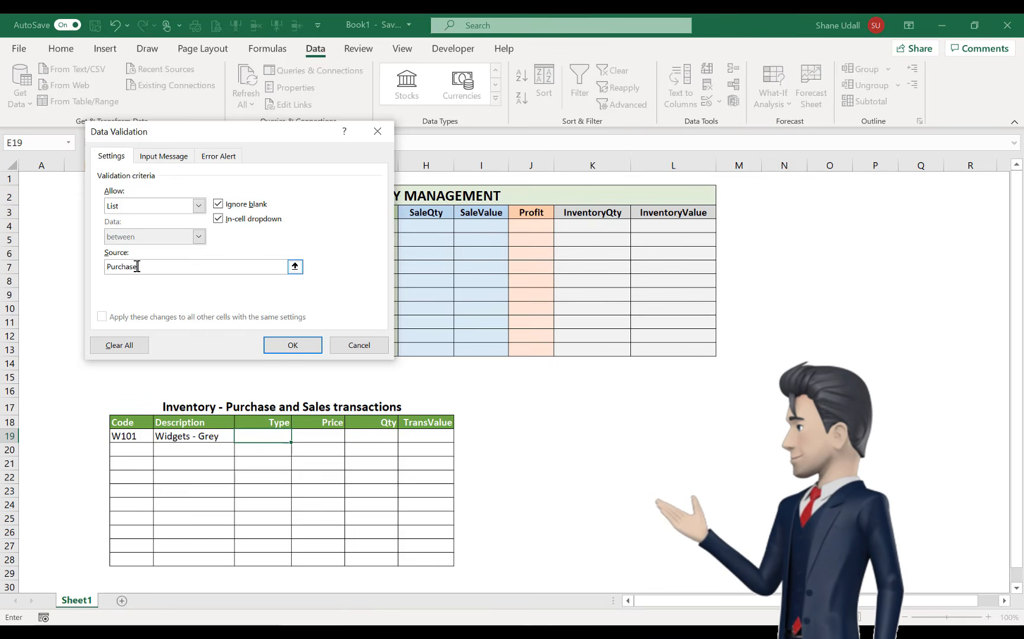
text(,Sale)
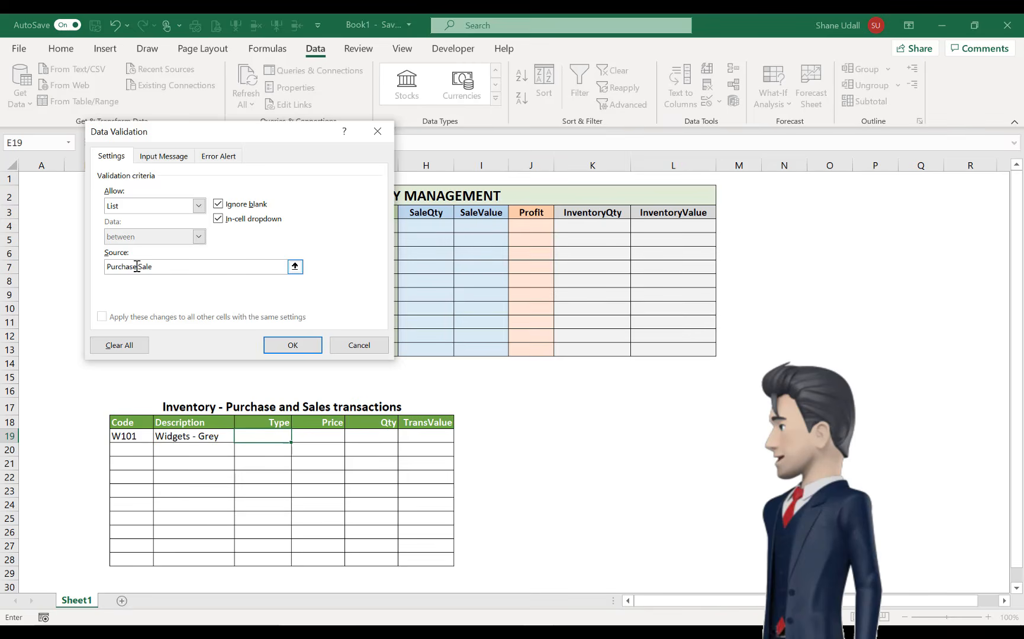
click(292, 347)
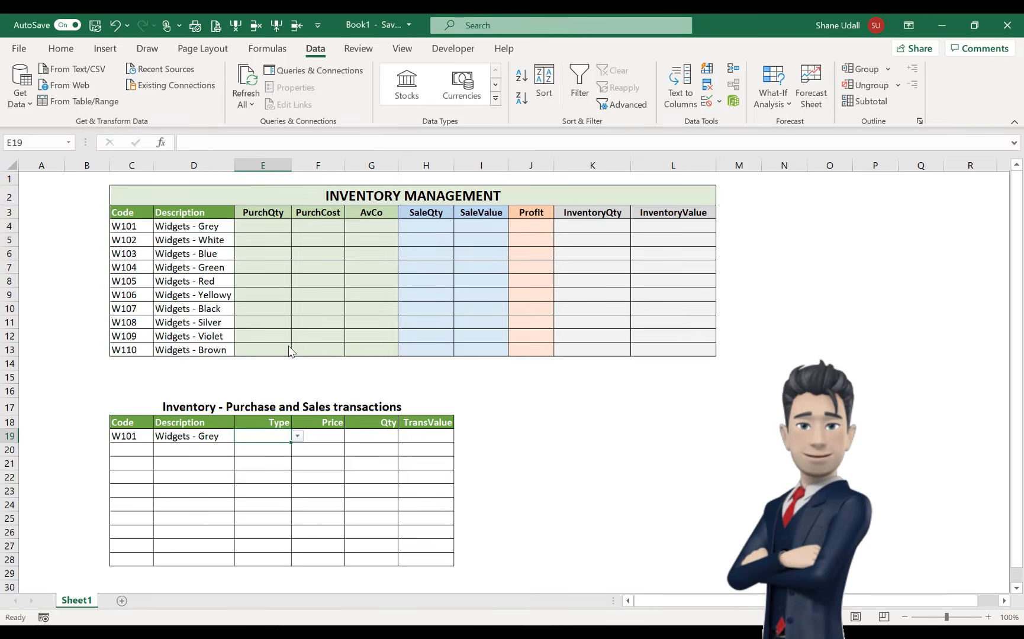
Complete the W101 transaction row with type Purchase from the list, price 15 and quantity 10
click(297, 436)
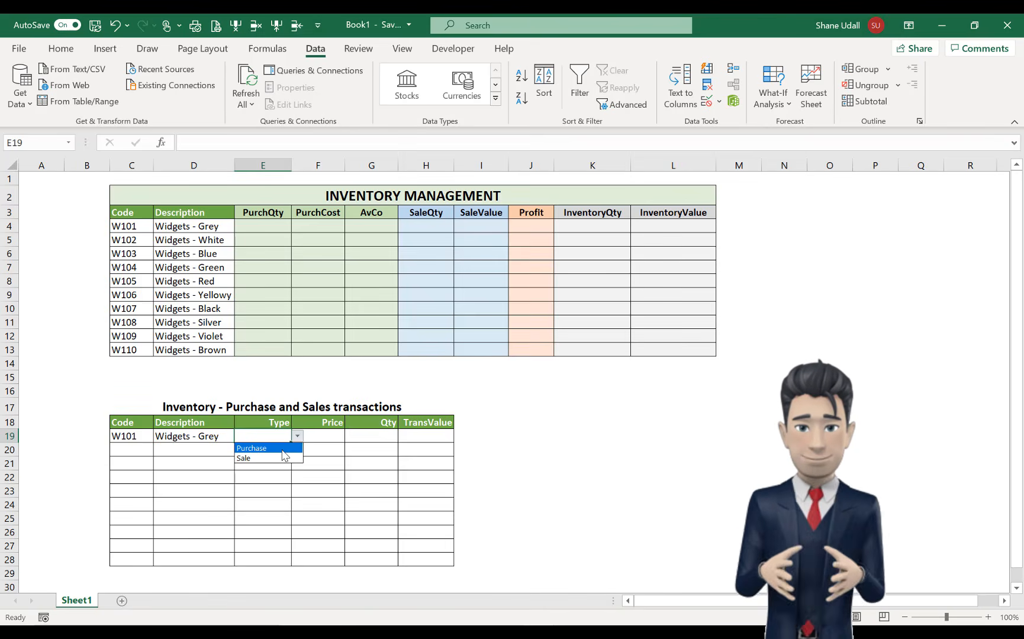
click(283, 450)
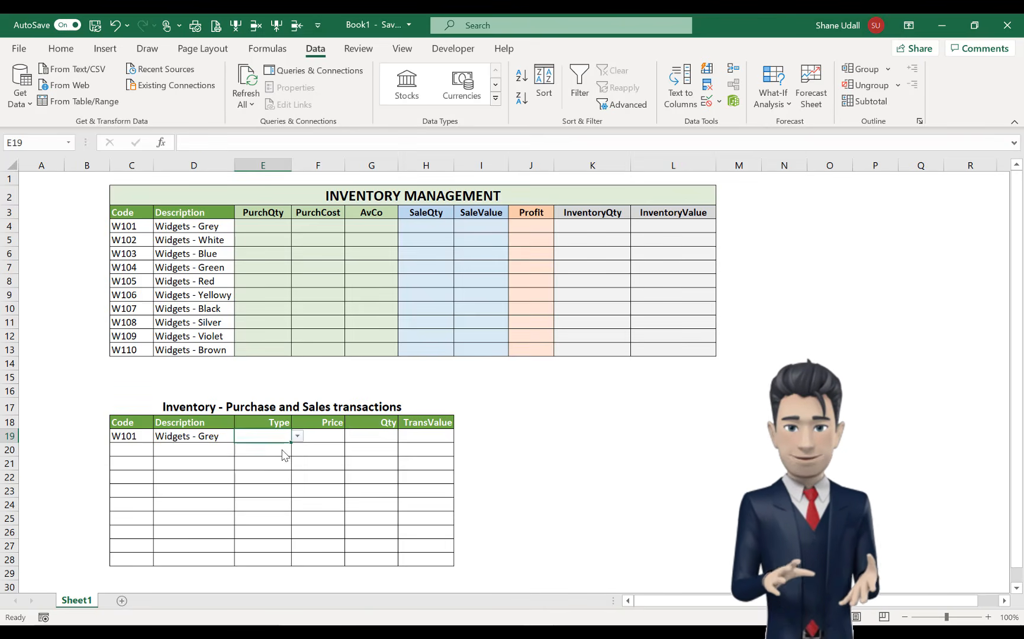
click(314, 438)
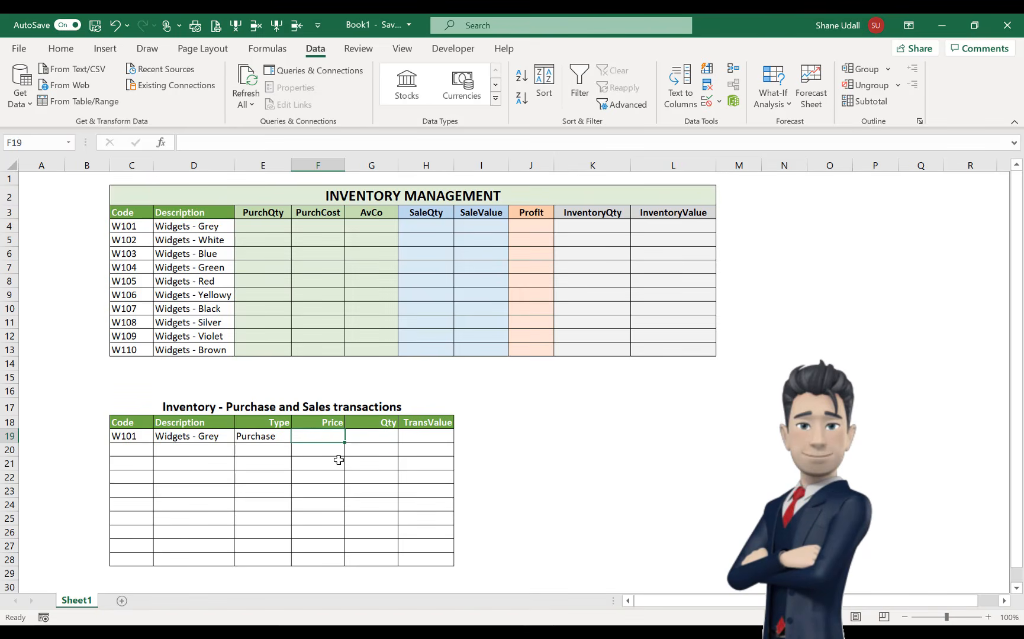
text(15)
key(Tab)
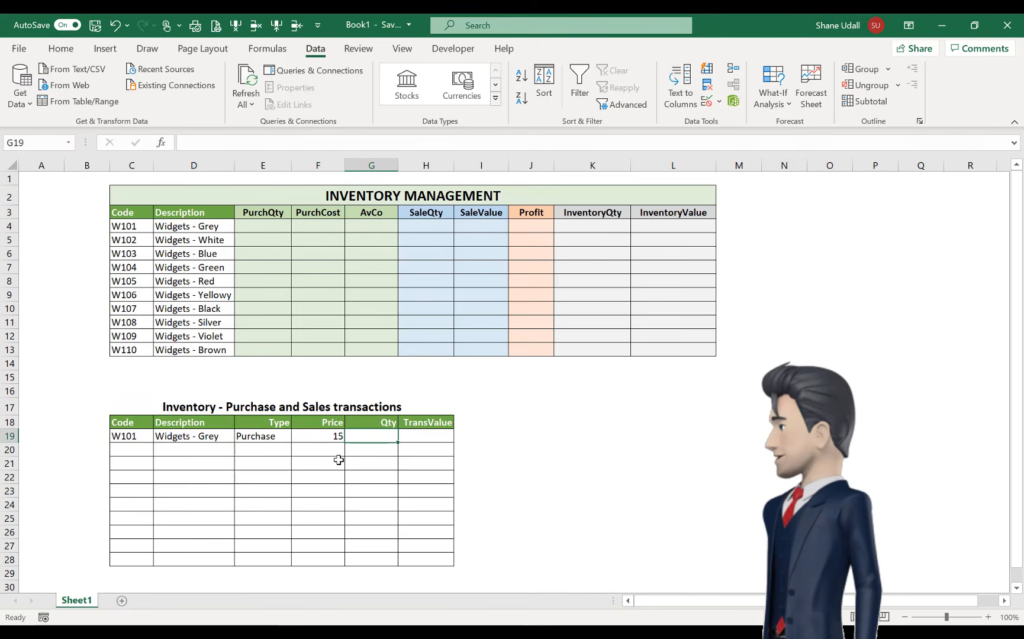
text(10)
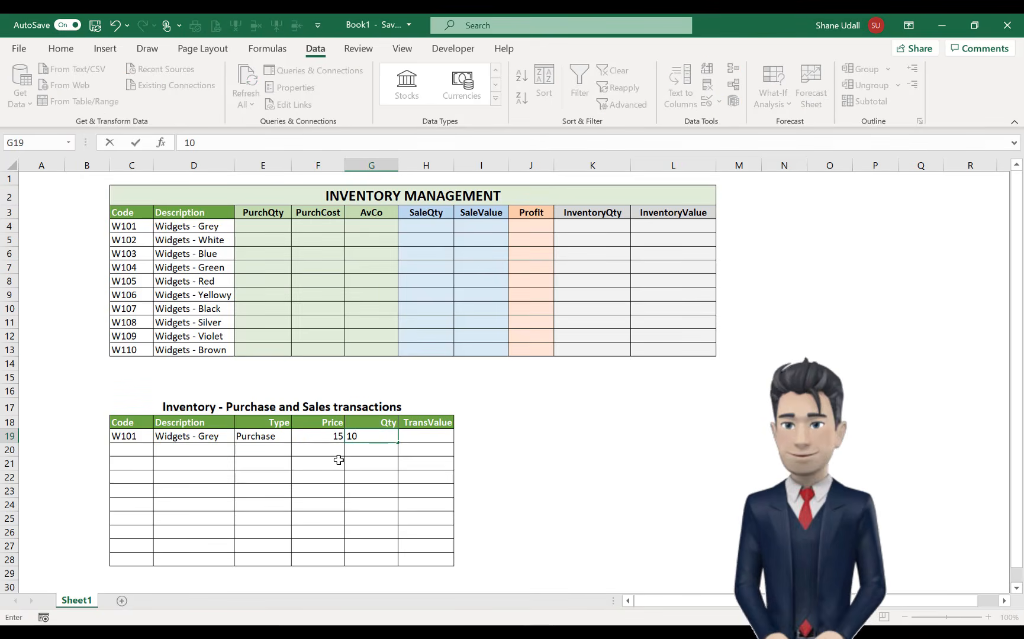
key(Tab)
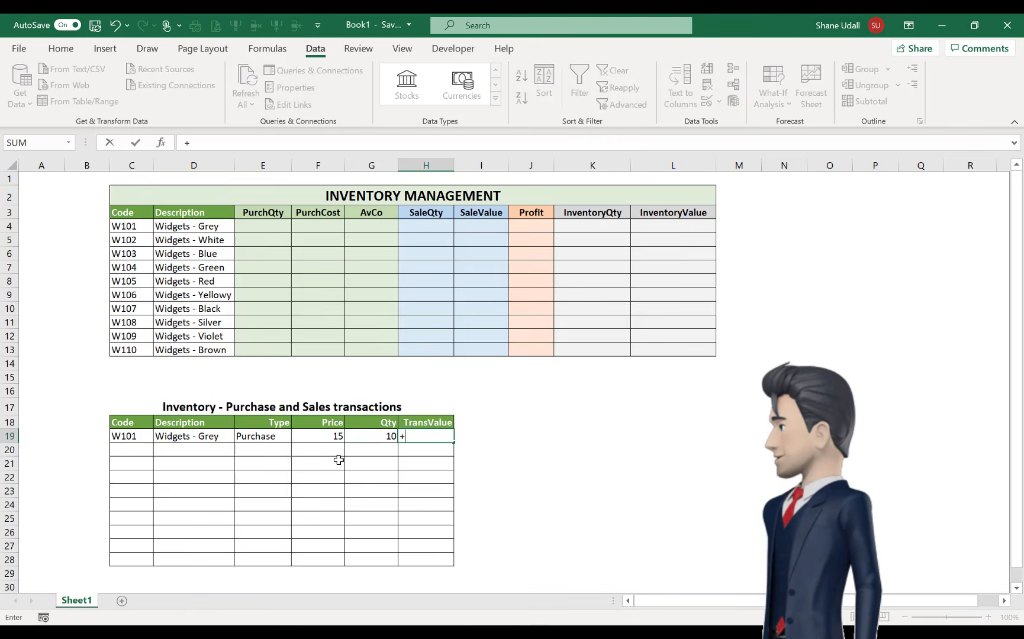
Calculate TransValue in H19 with =+F19*G19, and fill the Description, Type and TransValue cells of row 19 down to row 28
text(+)
click(337, 436)
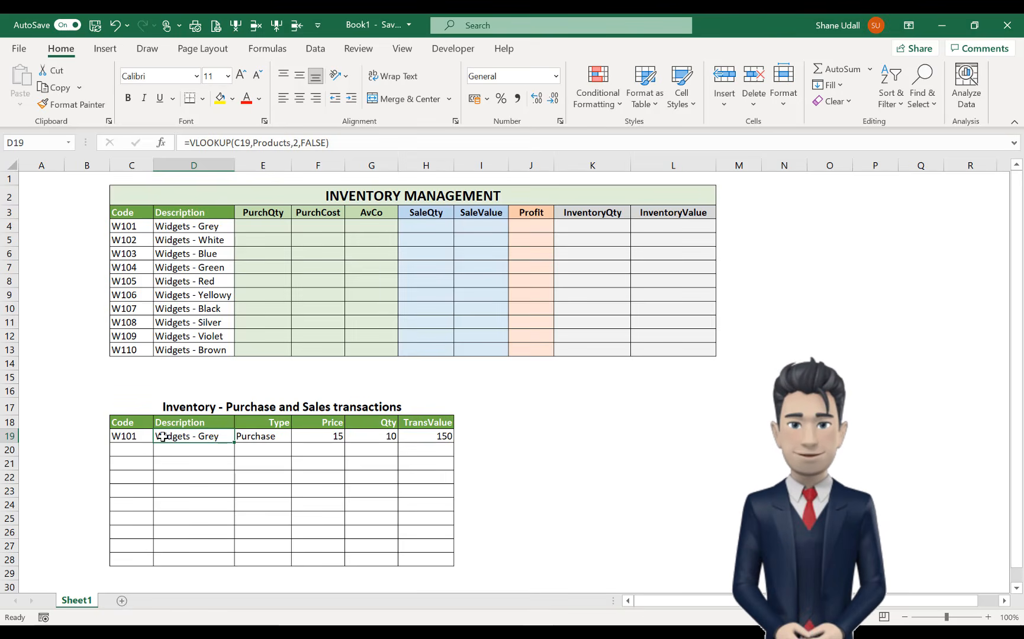
drag(225, 437, 296, 565)
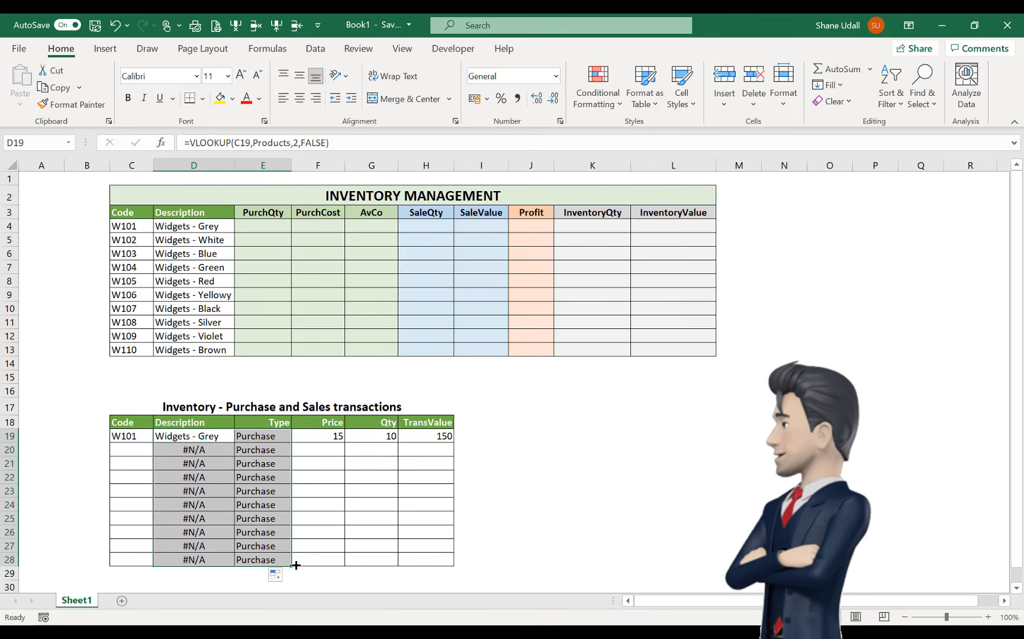
click(435, 436)
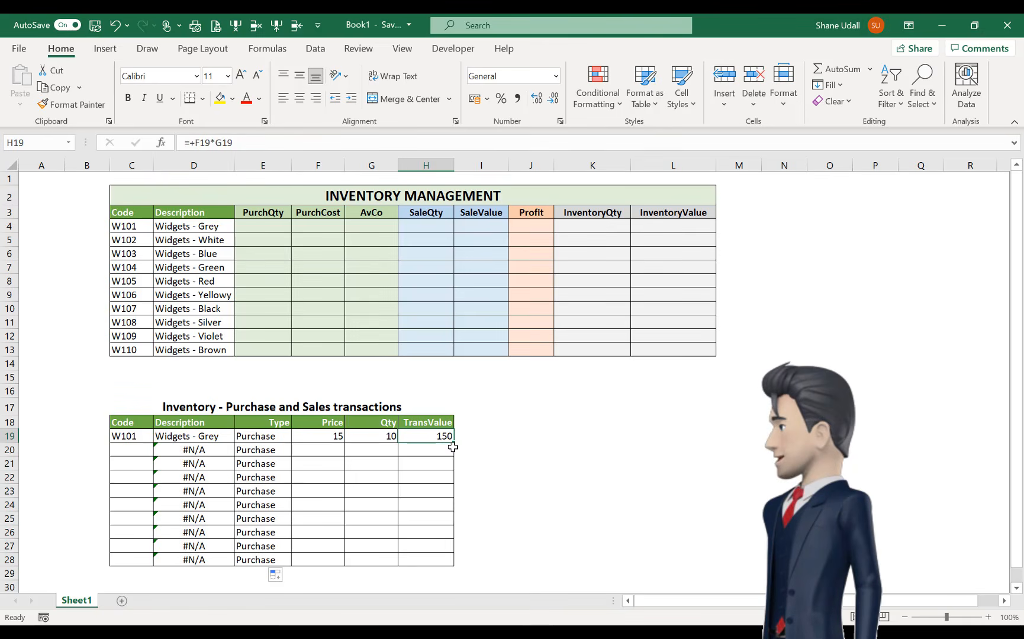
drag(454, 445, 450, 567)
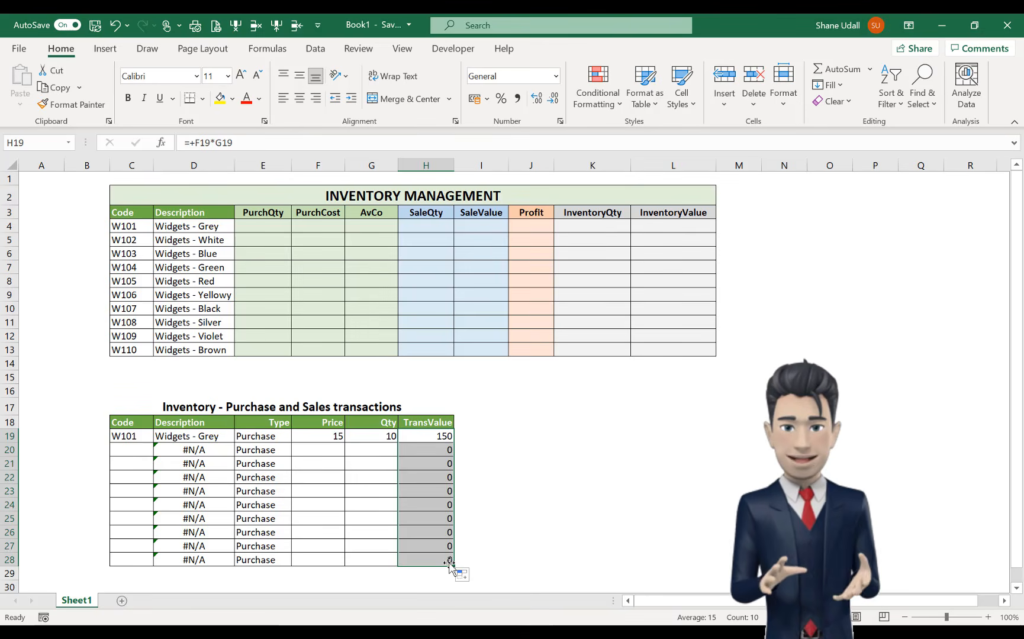
Highlight the Description cells D20:D28 in yellow and undo the fill
drag(195, 560, 178, 450)
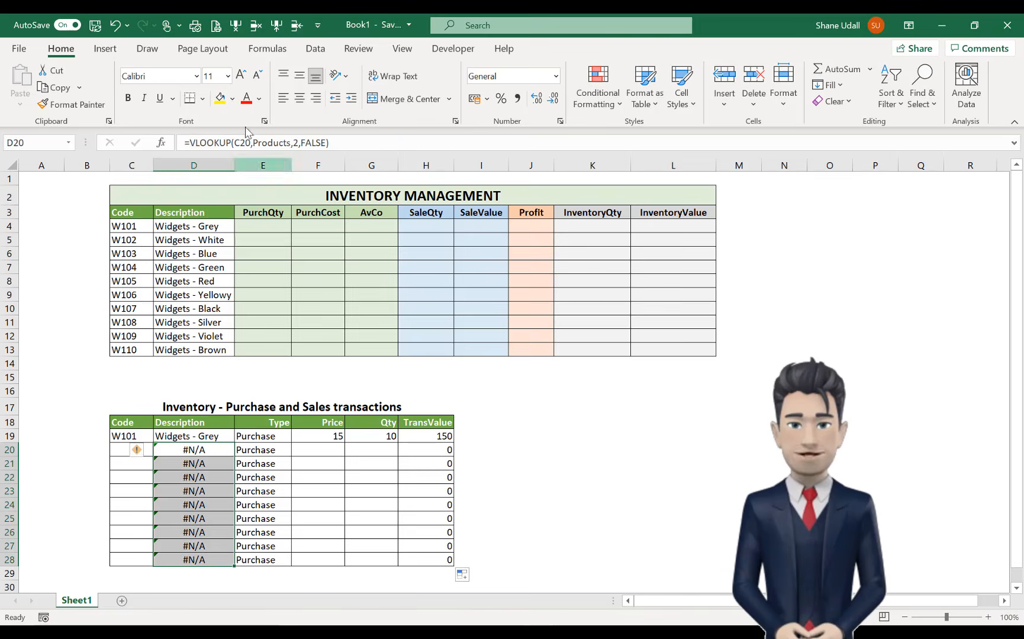
click(222, 99)
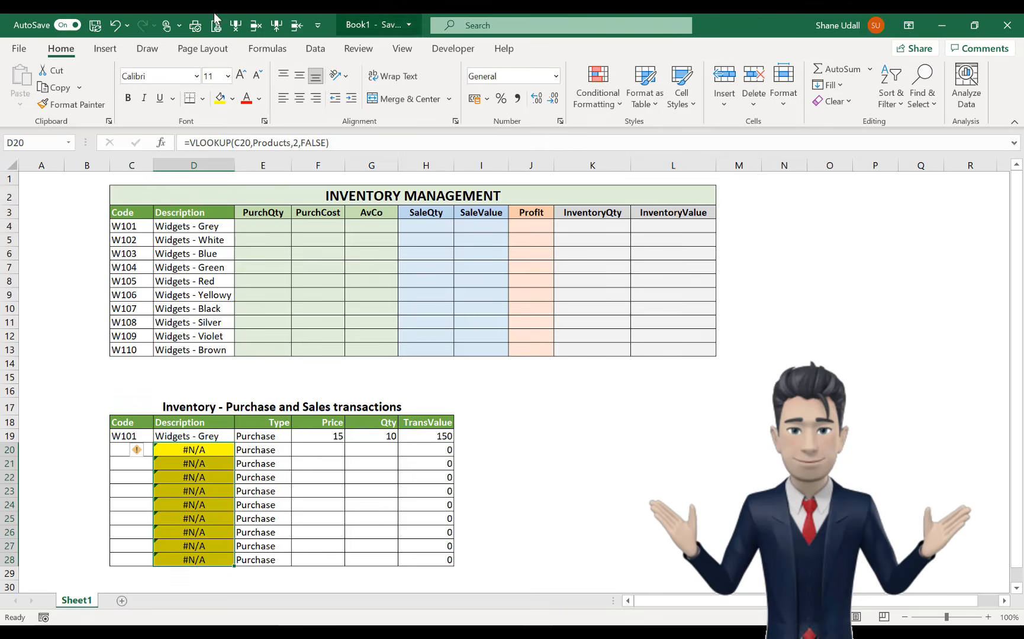
click(115, 26)
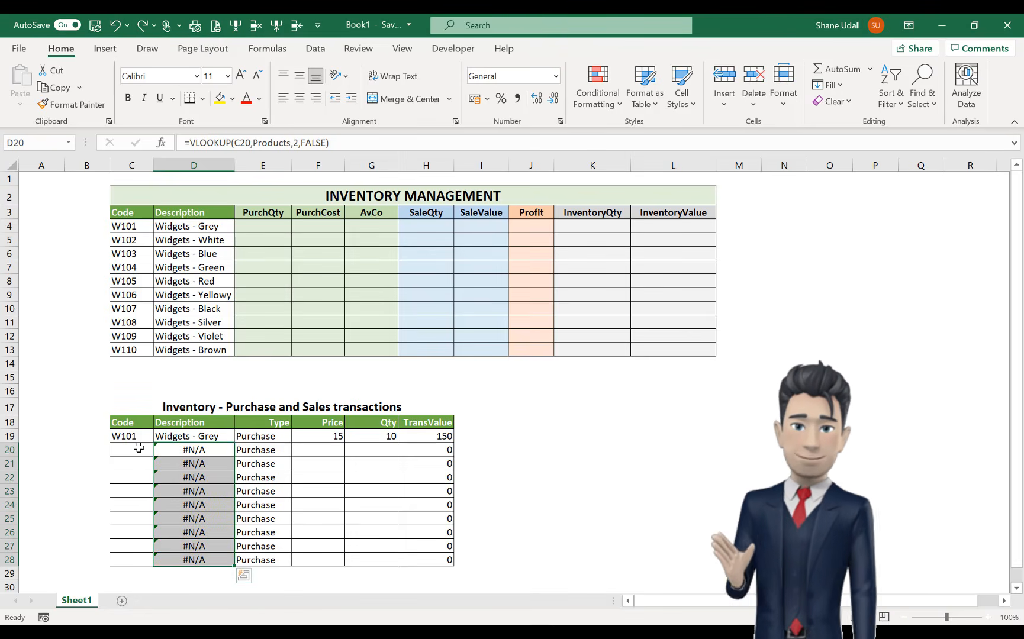
Highlight the blank Code cells C20:C28 in yellow, check the lookup formulas beside them, and undo the fill
drag(138, 449, 137, 559)
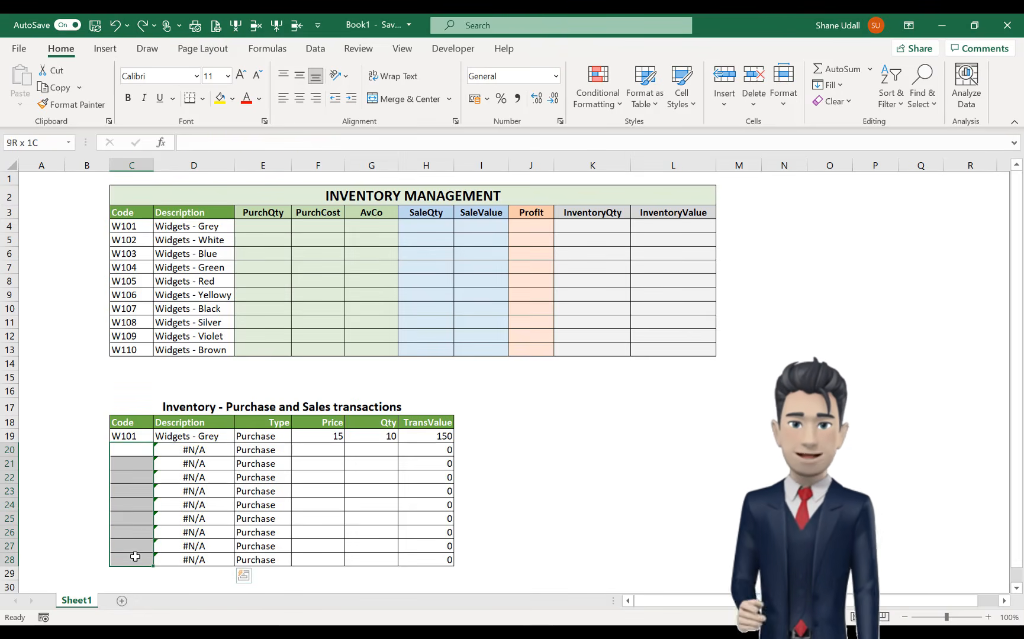
click(222, 99)
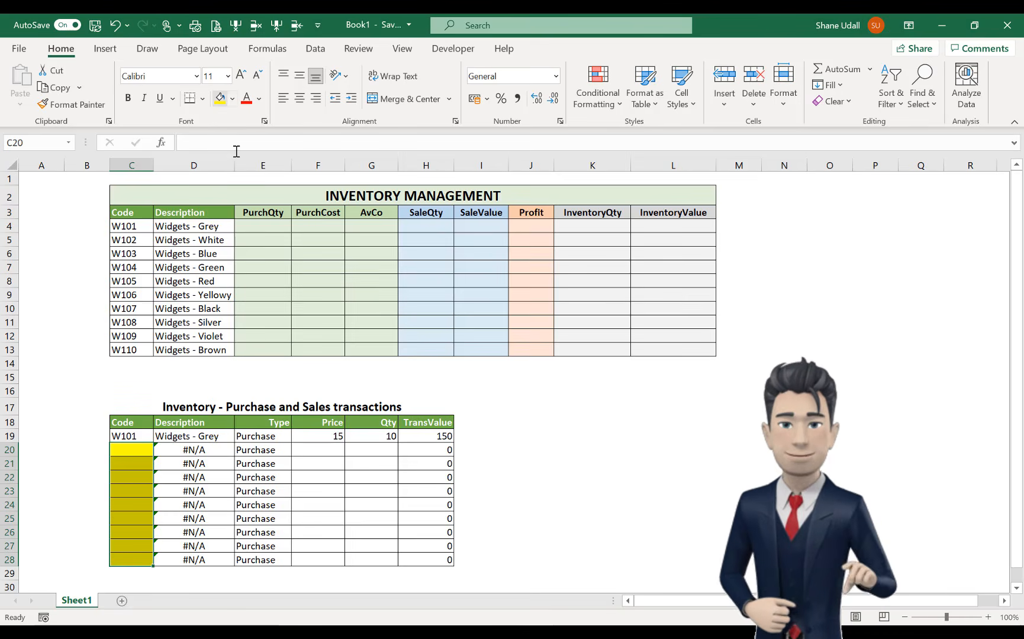
click(201, 454)
click(209, 460)
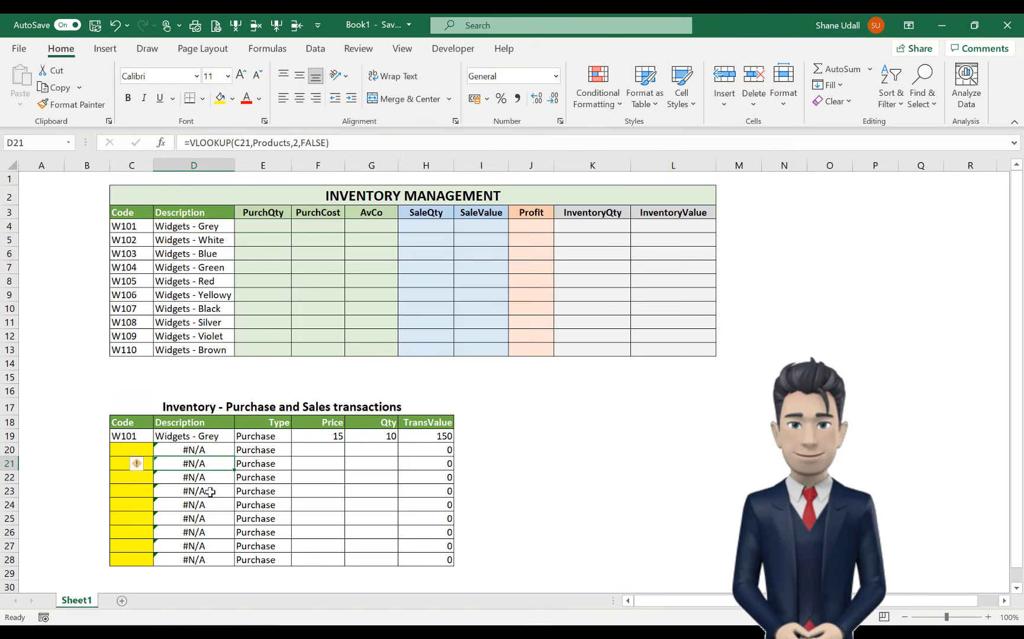
click(211, 493)
click(213, 507)
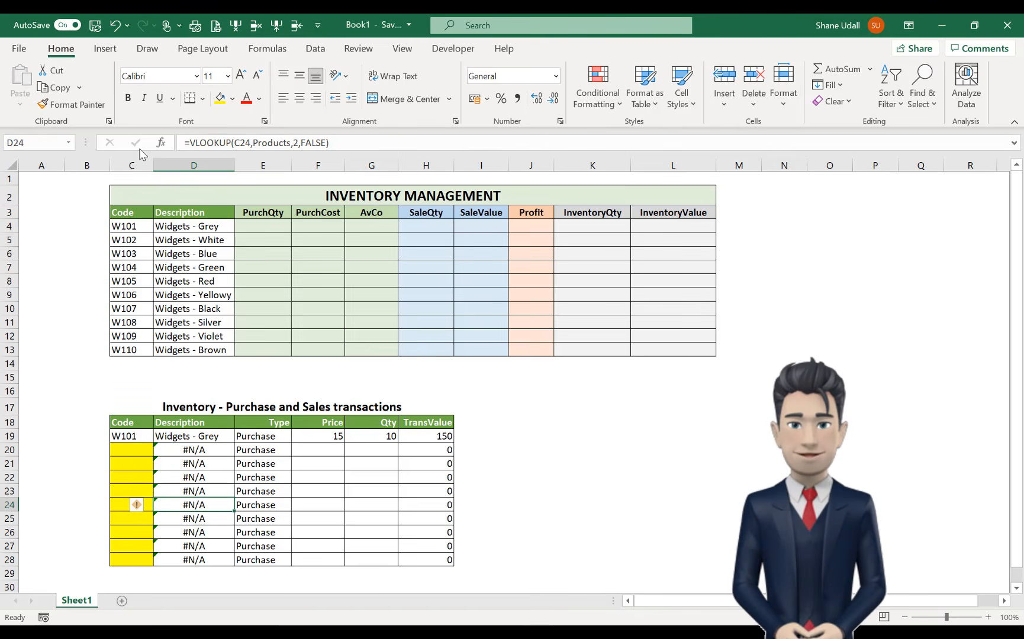
click(116, 25)
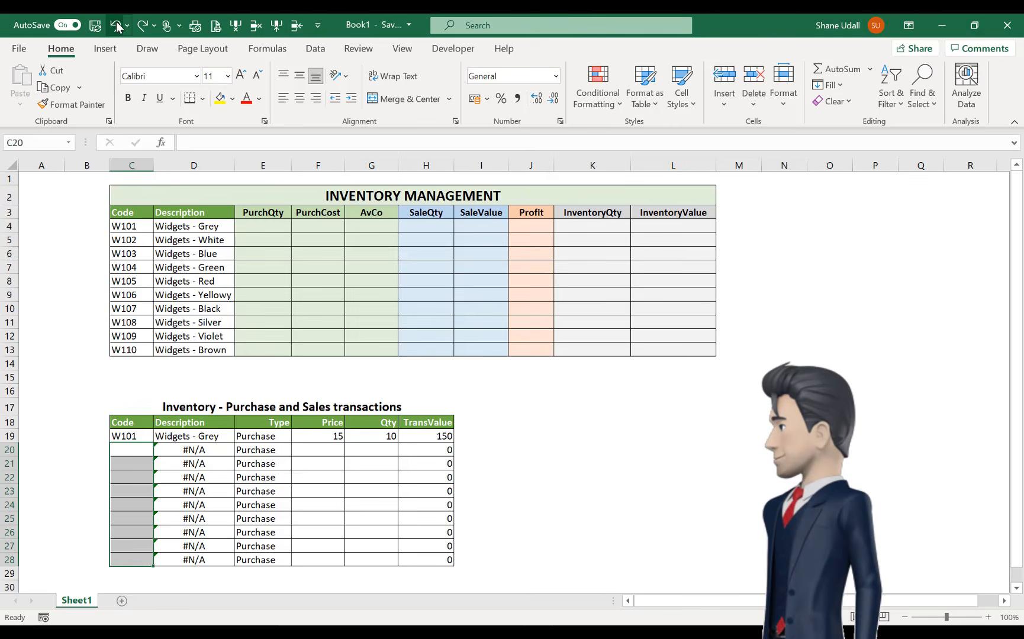
click(201, 436)
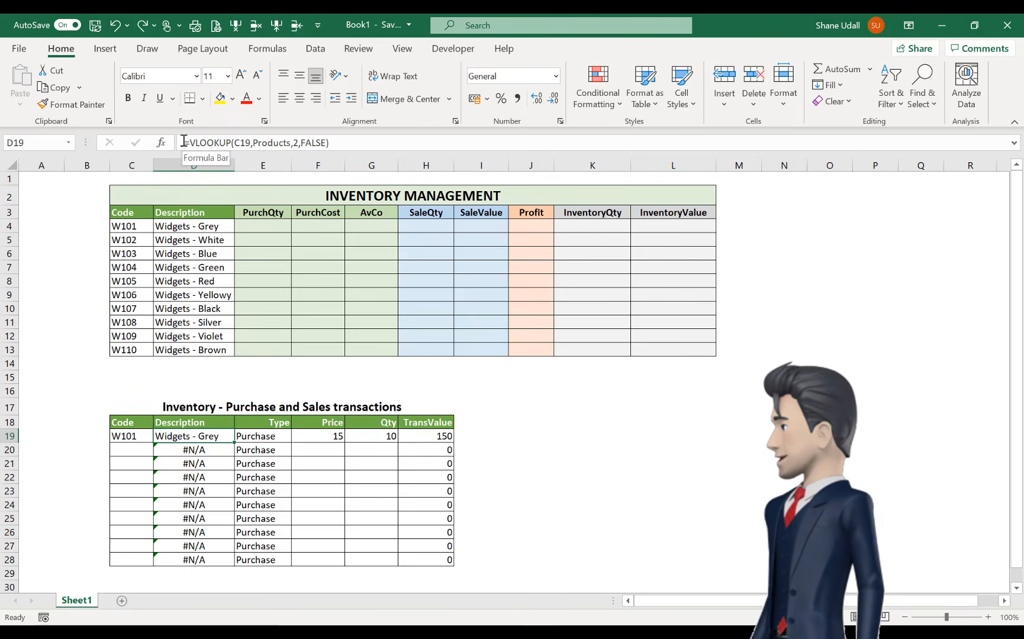
click(301, 143)
drag(301, 141, 333, 141)
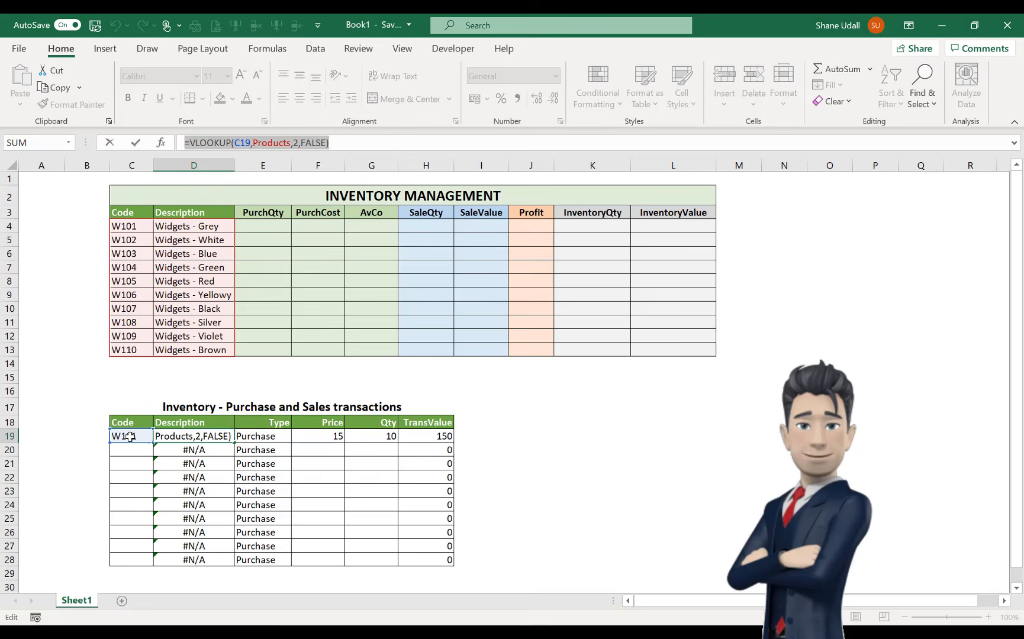
text(=)
click(130, 436)
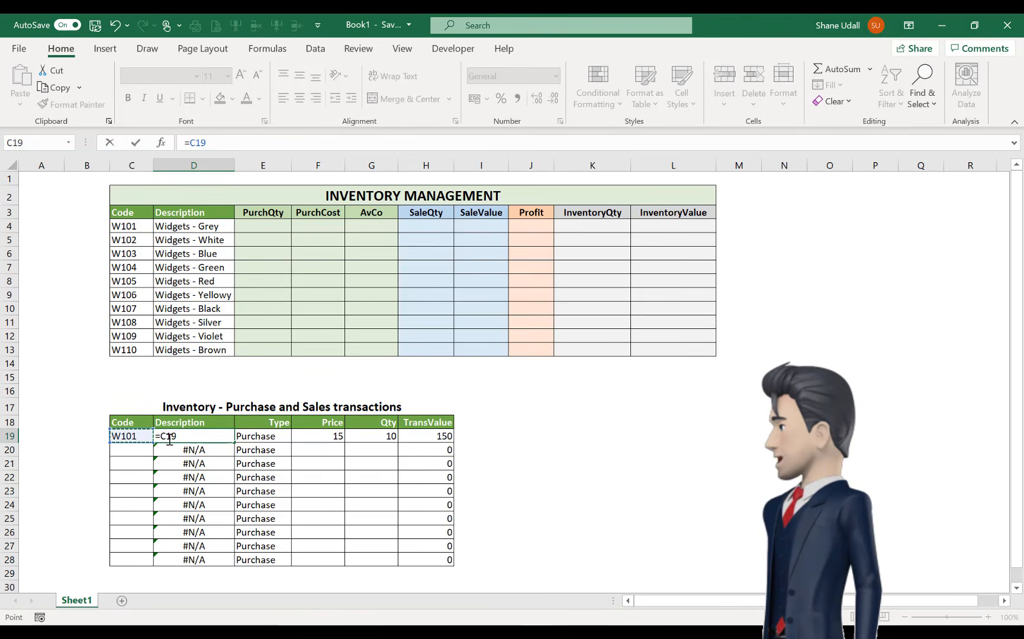
key(Down)
key(Down)
key(Down)
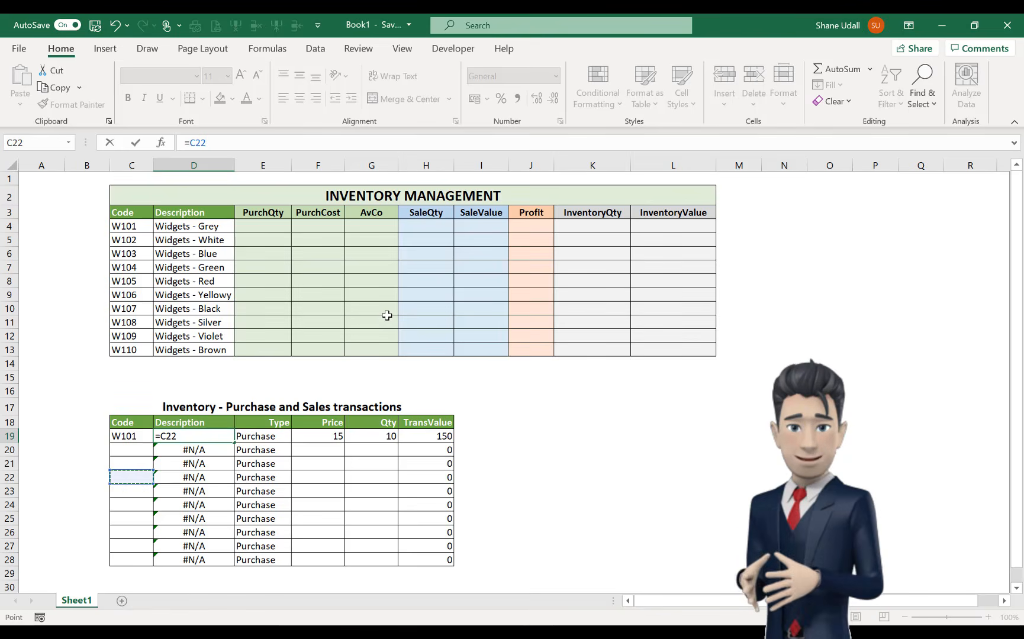
key(Escape)
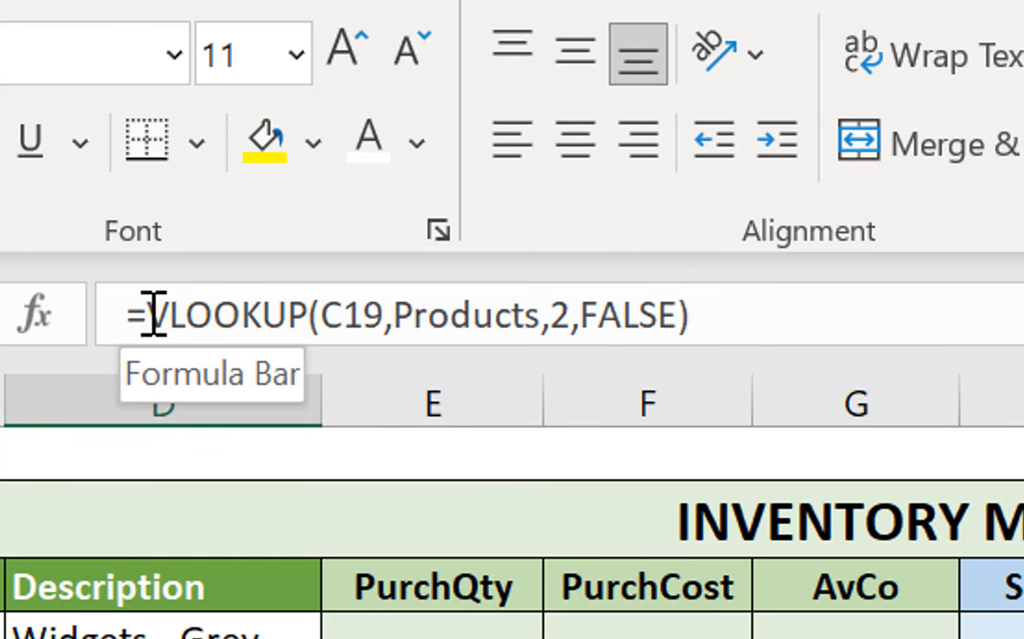
Wrap the D19 lookup in a blank-code test: =IF(C19="","",VLOOKUP(C19,Products,2,FALSE))
click(147, 315)
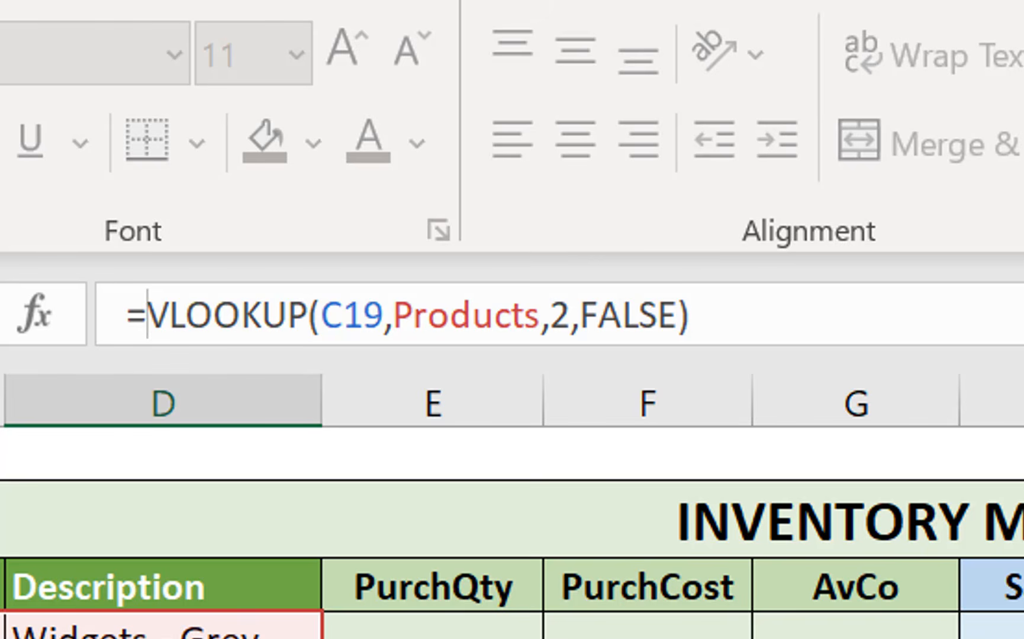
text(IF)
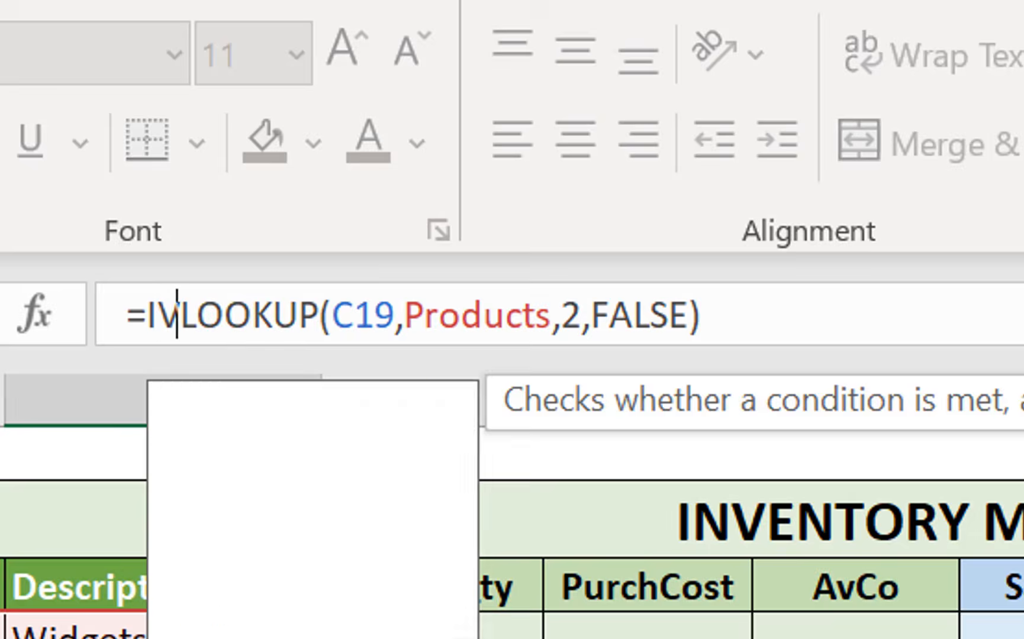
text(()
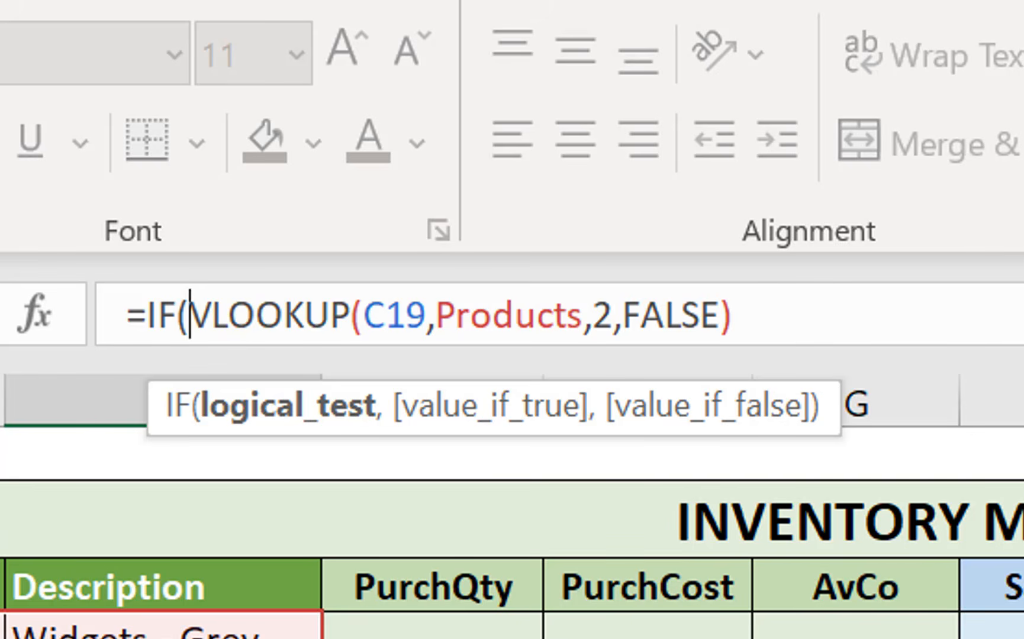
text(C19)
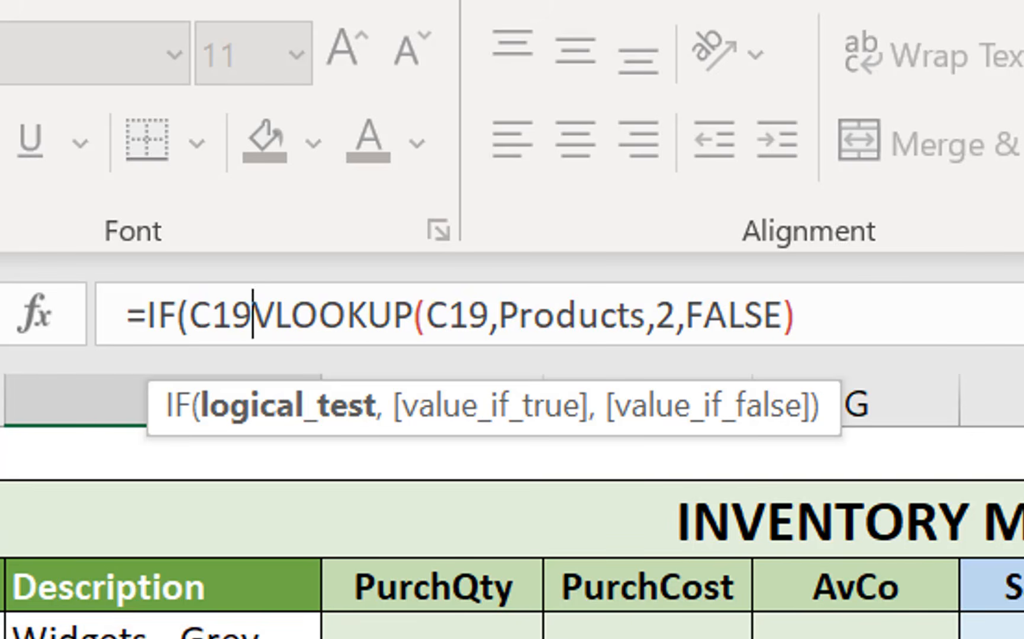
text(=)
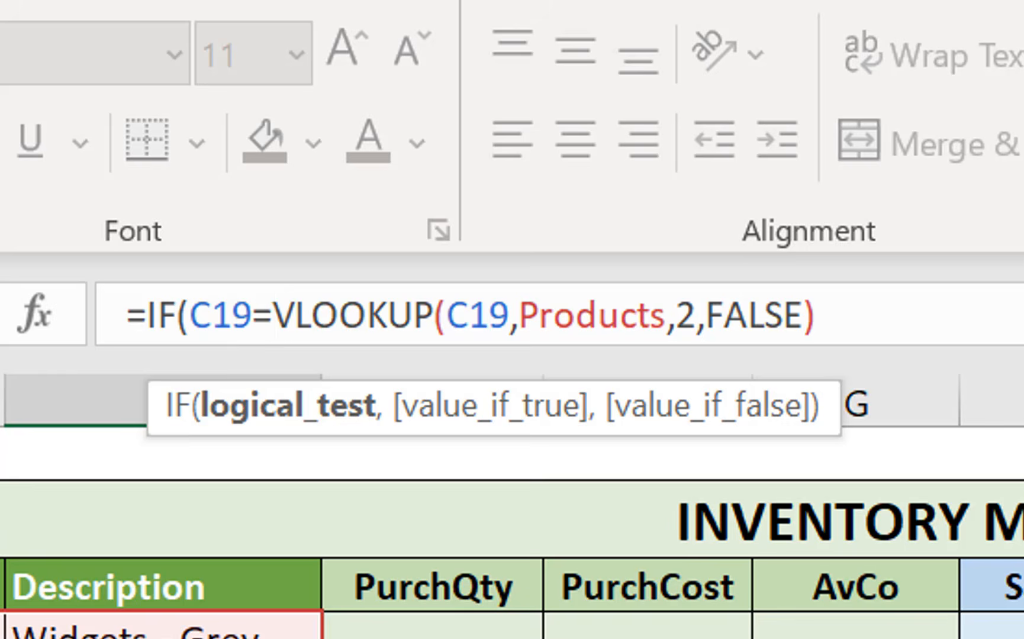
text("")
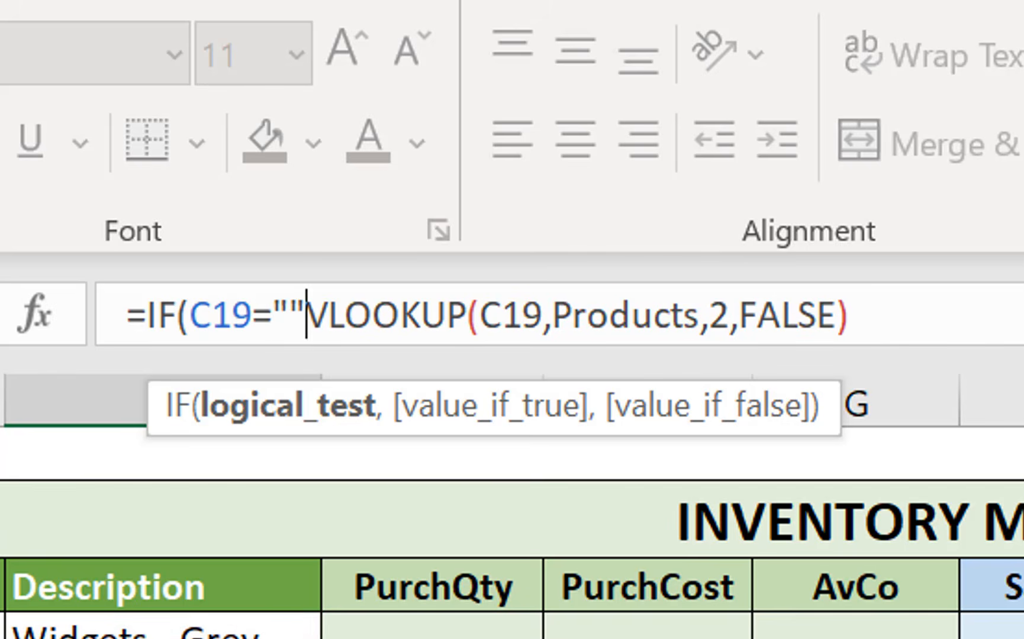
text(,"")
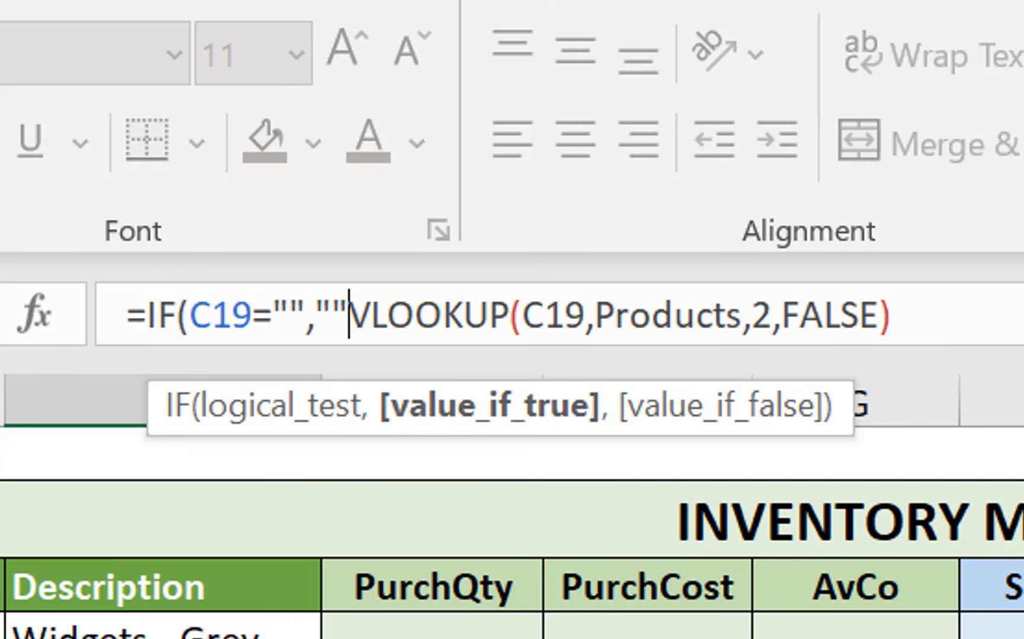
text(,)
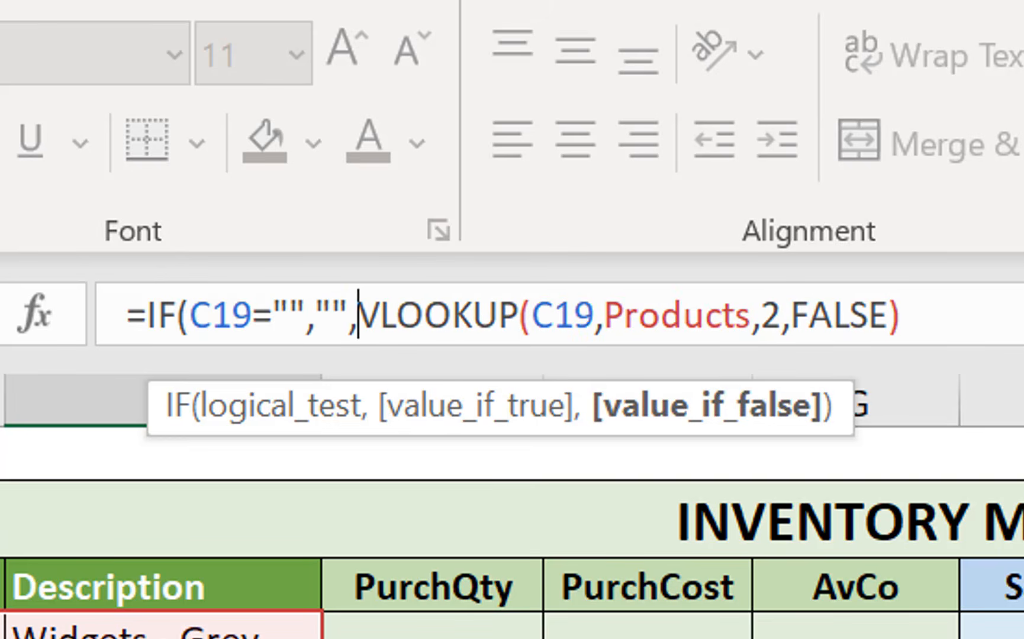
click(937, 304)
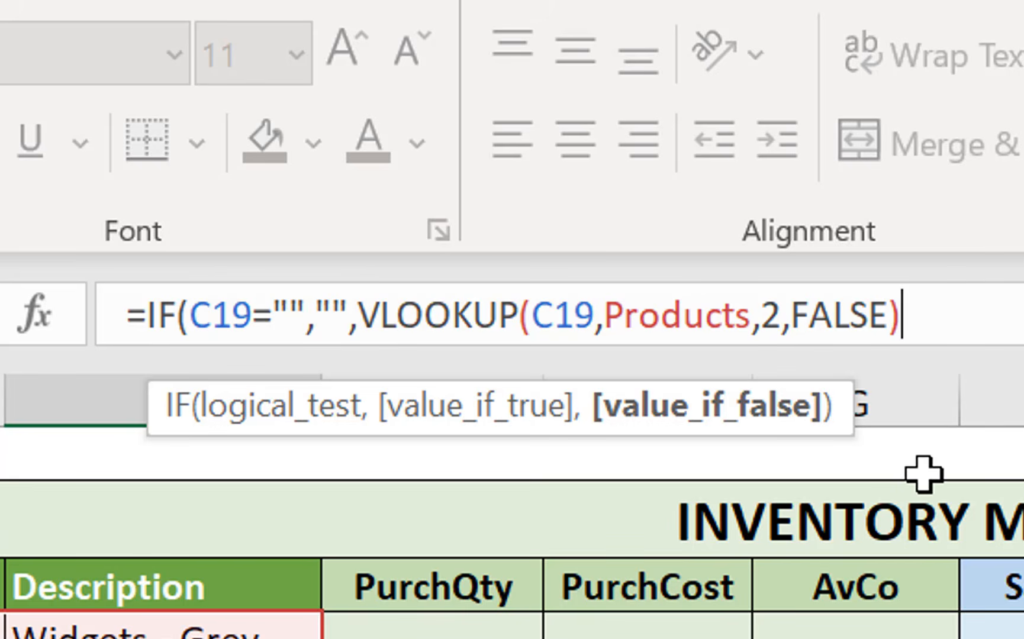
text())
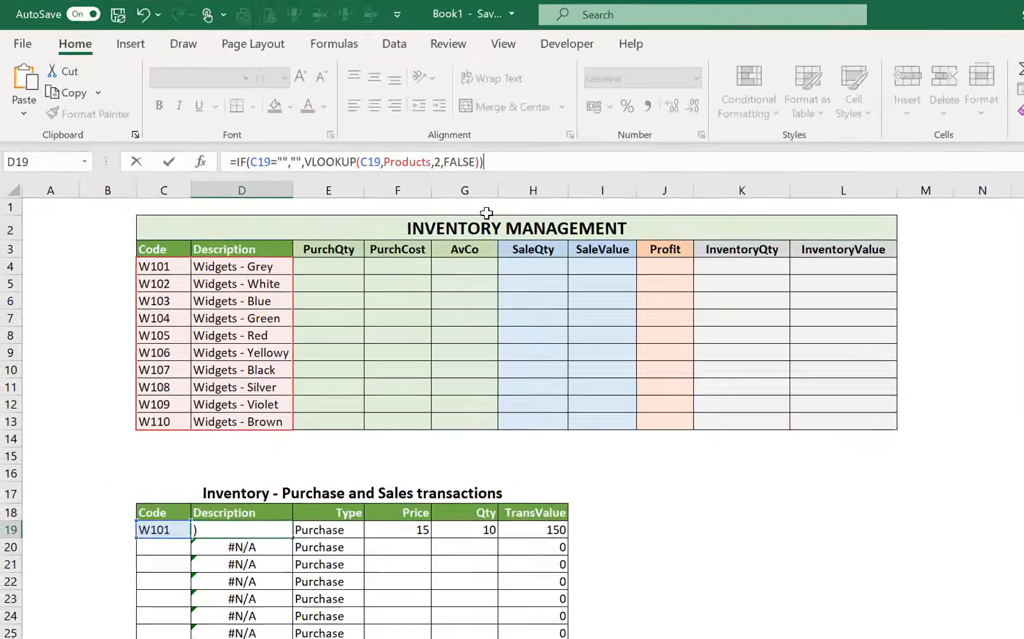
key(Return)
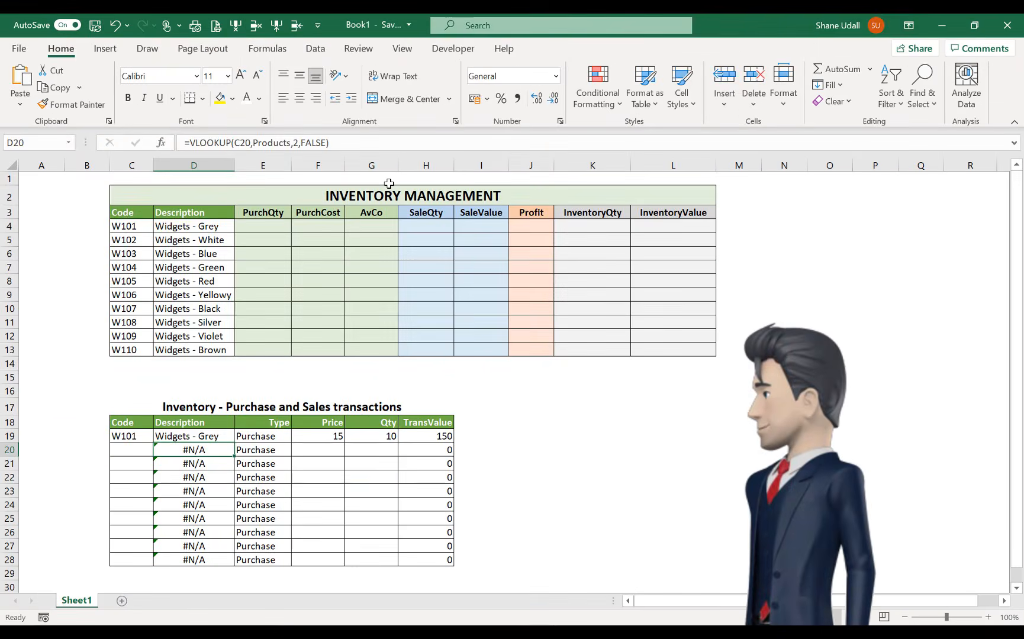
Fill the Description formula from D19 down to D28
click(195, 437)
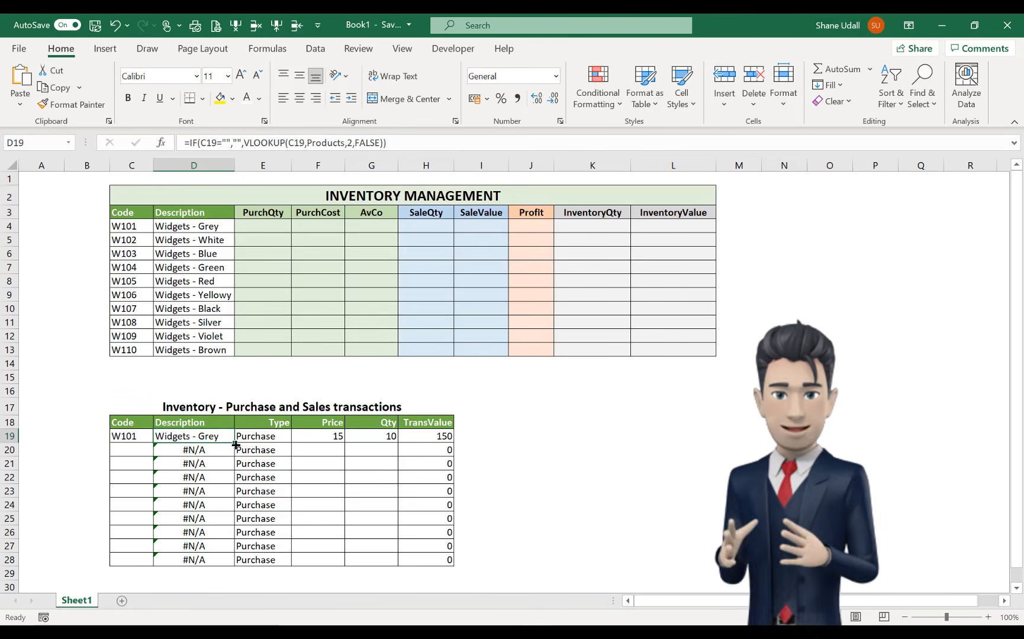
drag(237, 445, 206, 449)
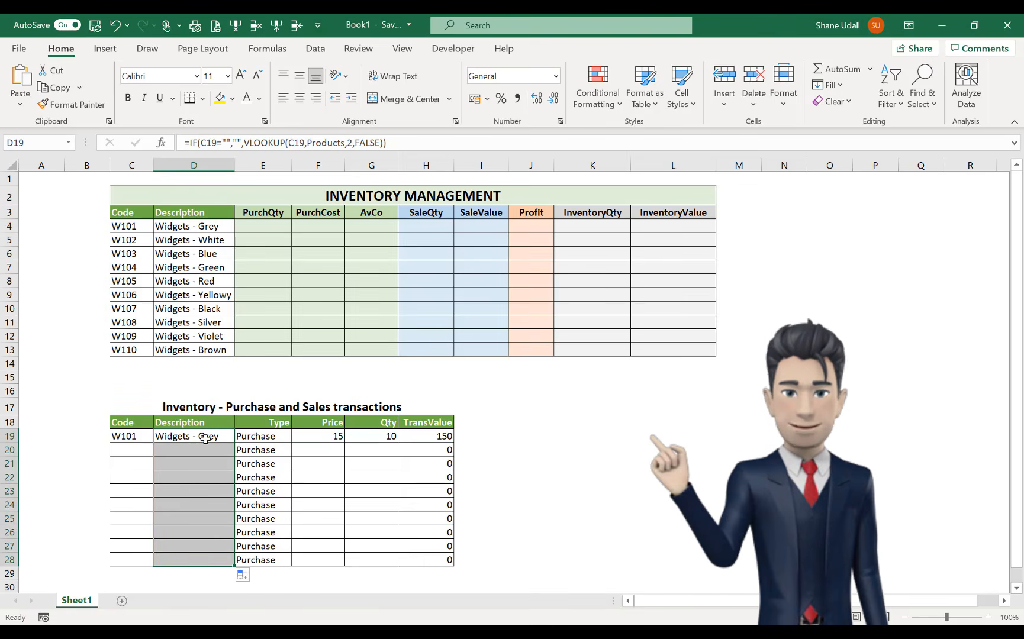
click(205, 438)
Clear the copied Purchase entries from the Type cells E20:E28
drag(255, 450, 255, 556)
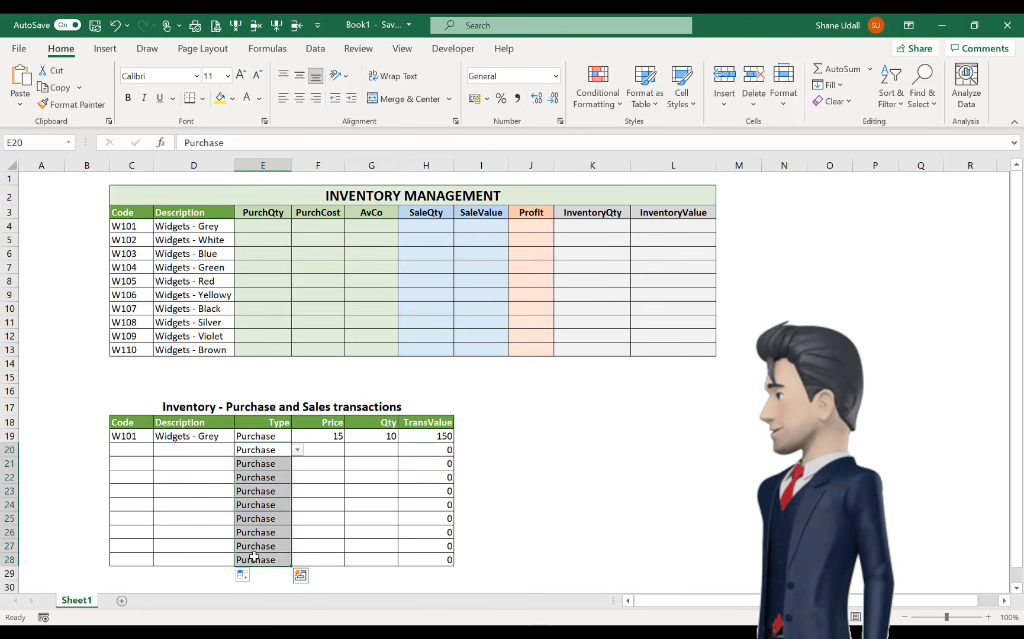
key(Delete)
click(262, 493)
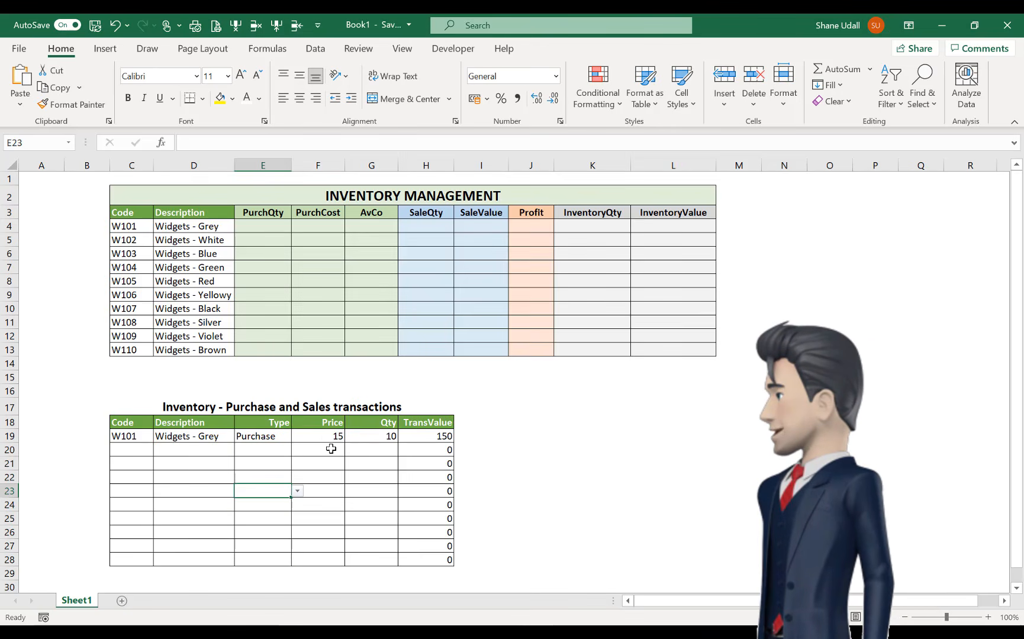
Format the Price cells F19:F28 and TransValue cells H19:H28 as Number with 2 decimal places
drag(327, 437, 339, 555)
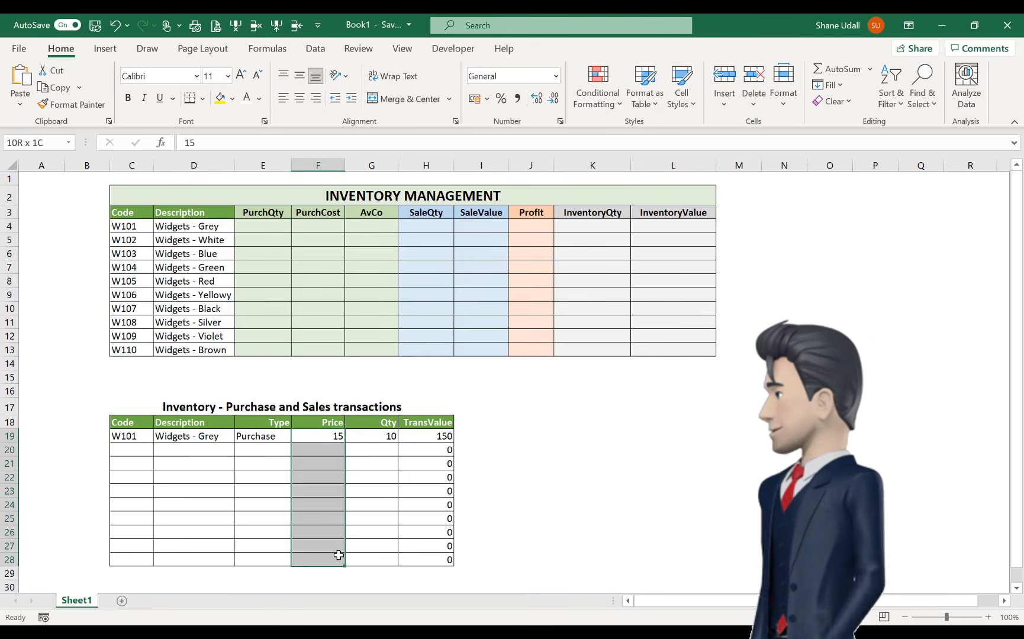
drag(438, 437, 437, 560)
right_click(437, 550)
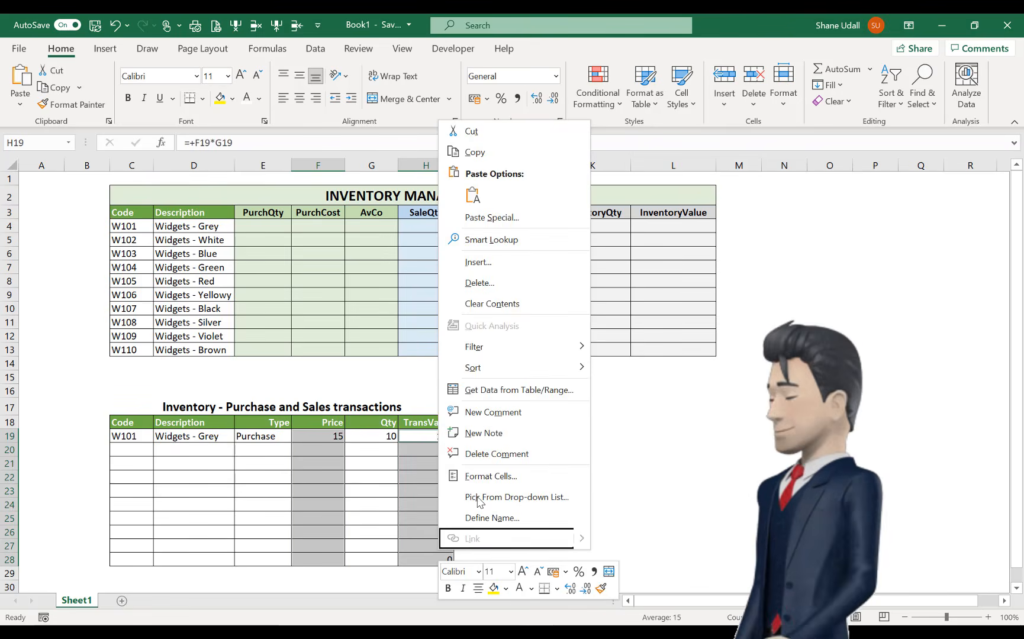
key(Escape)
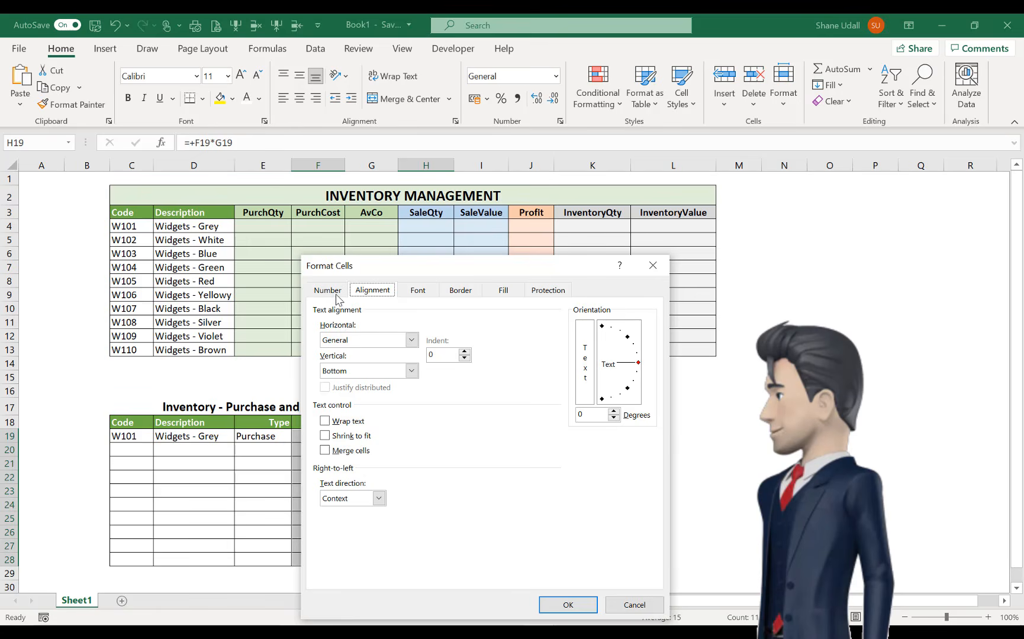
click(328, 291)
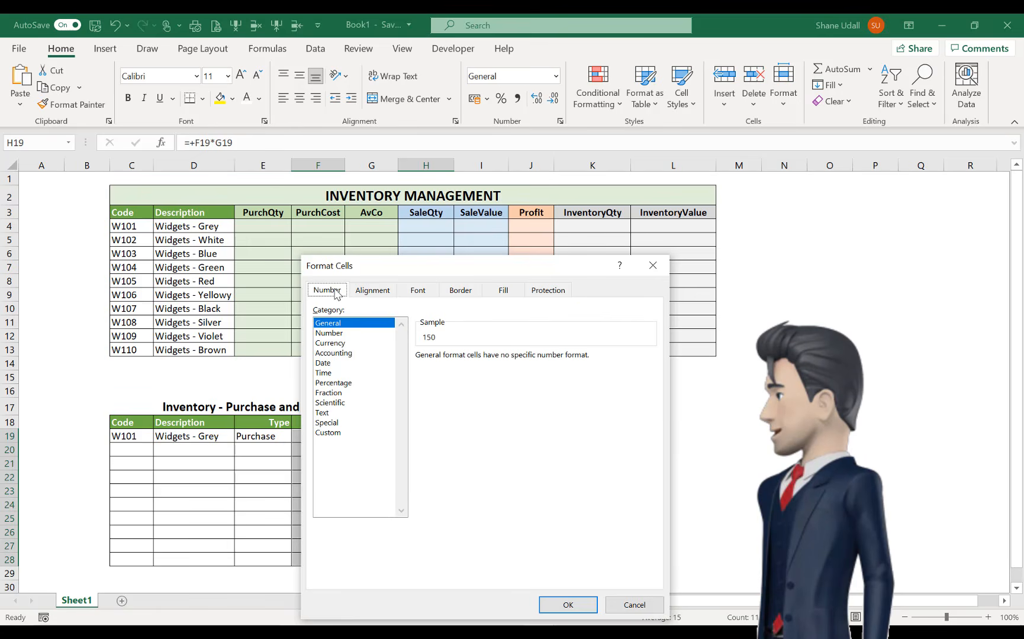
click(330, 334)
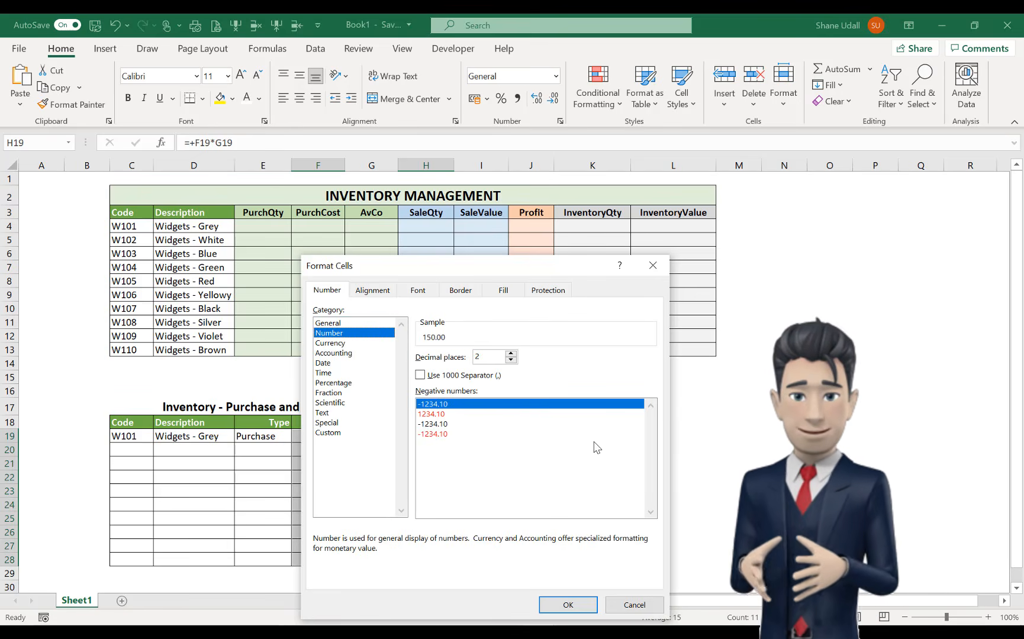
click(583, 605)
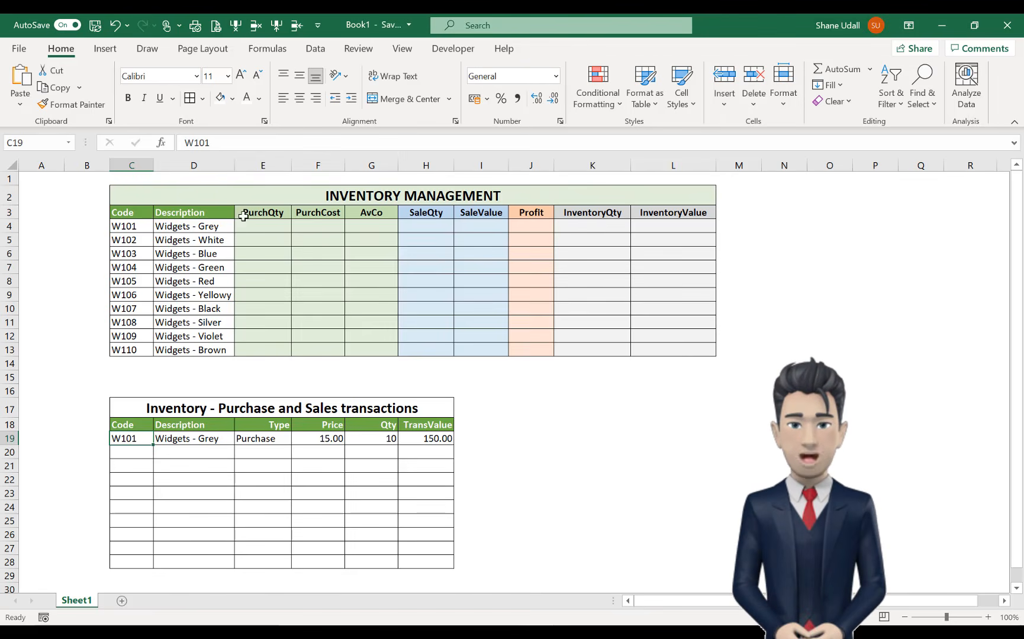
Set the font colour of transaction cells C20:H28 to Automatic and check the Sale quantities in G21 and G26
drag(255, 226, 536, 335)
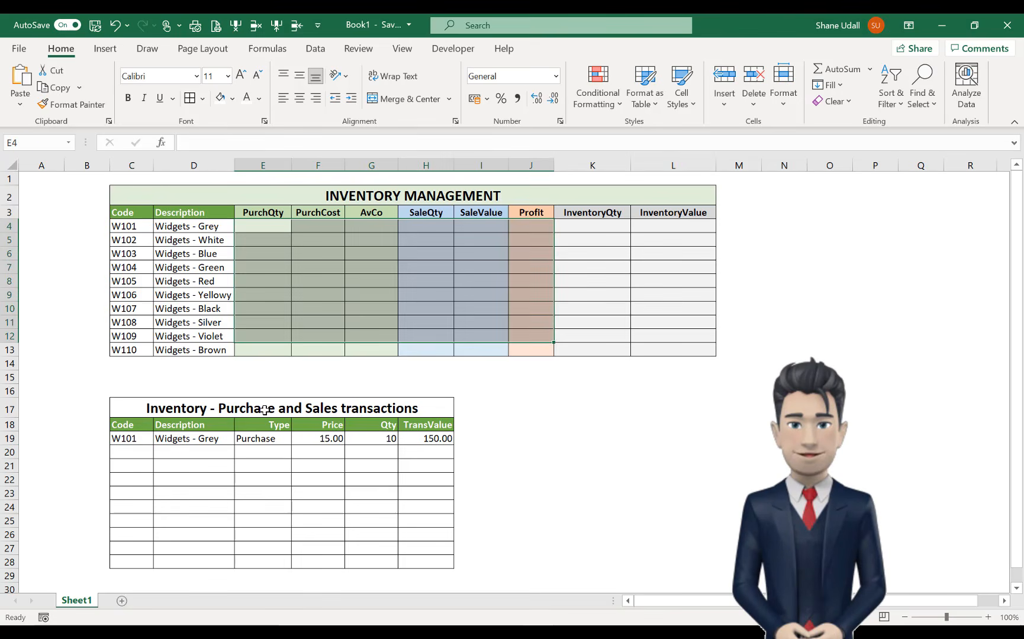
drag(127, 455, 432, 564)
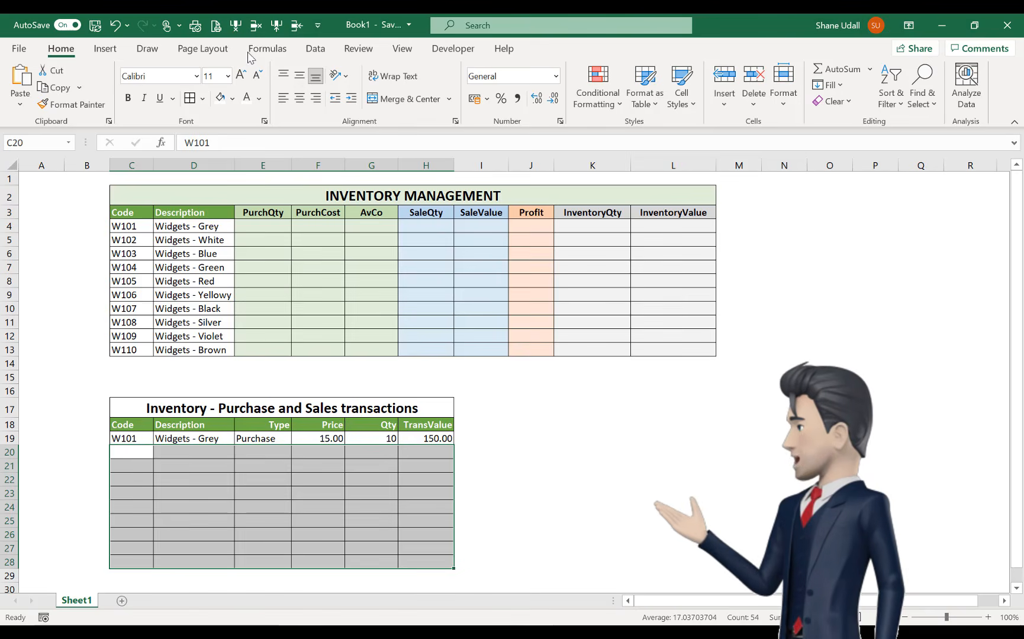
click(259, 99)
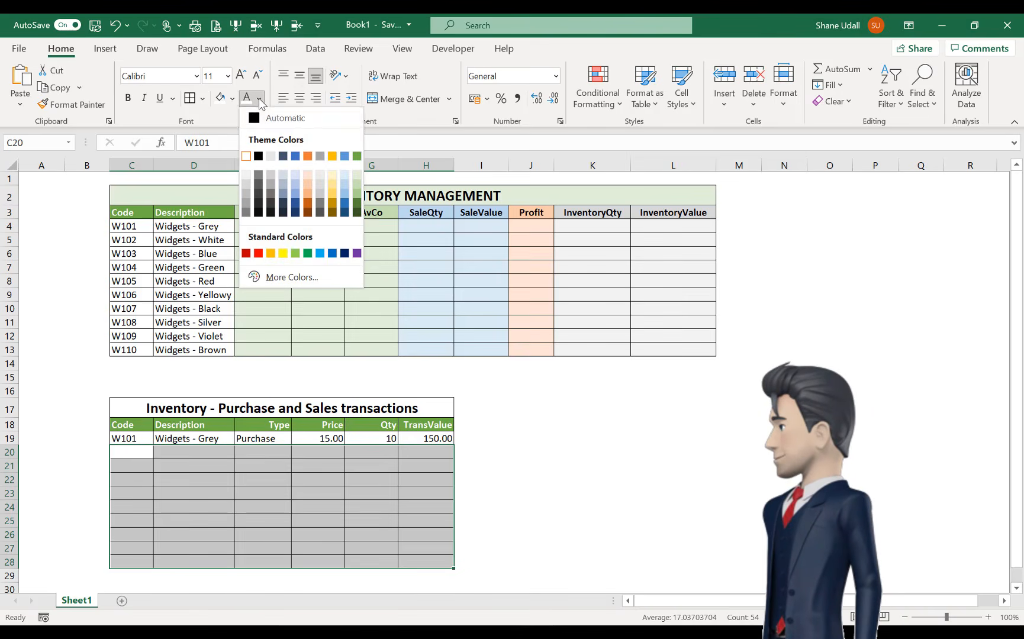
click(257, 118)
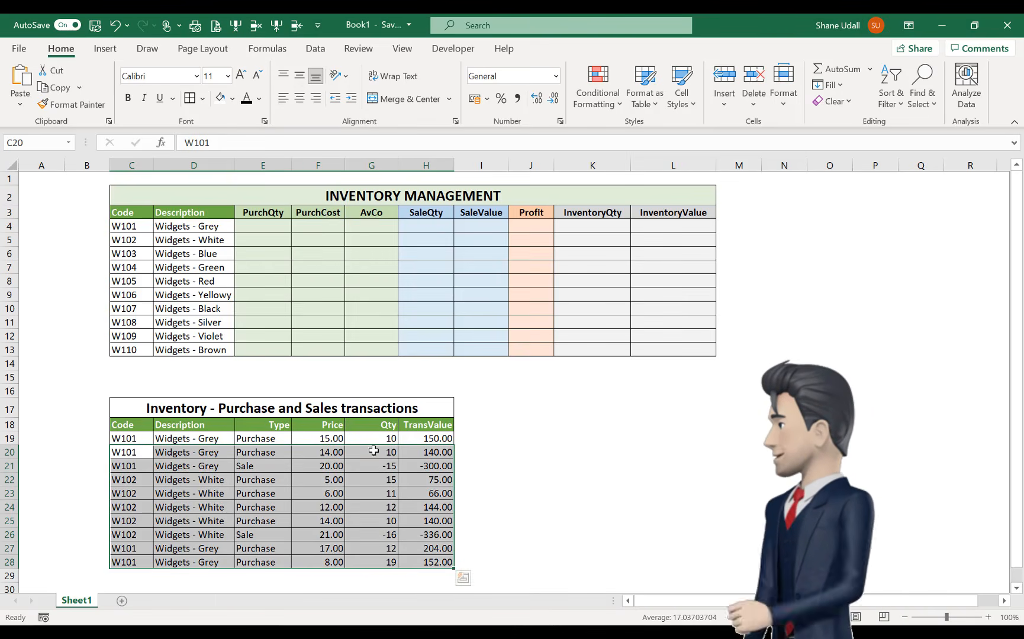
click(262, 494)
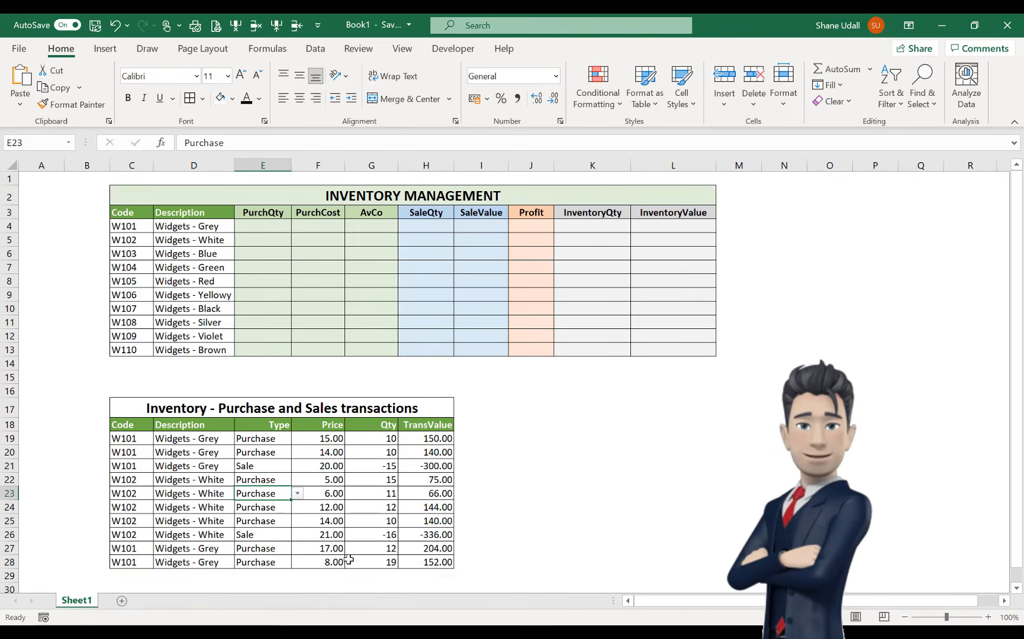
click(378, 467)
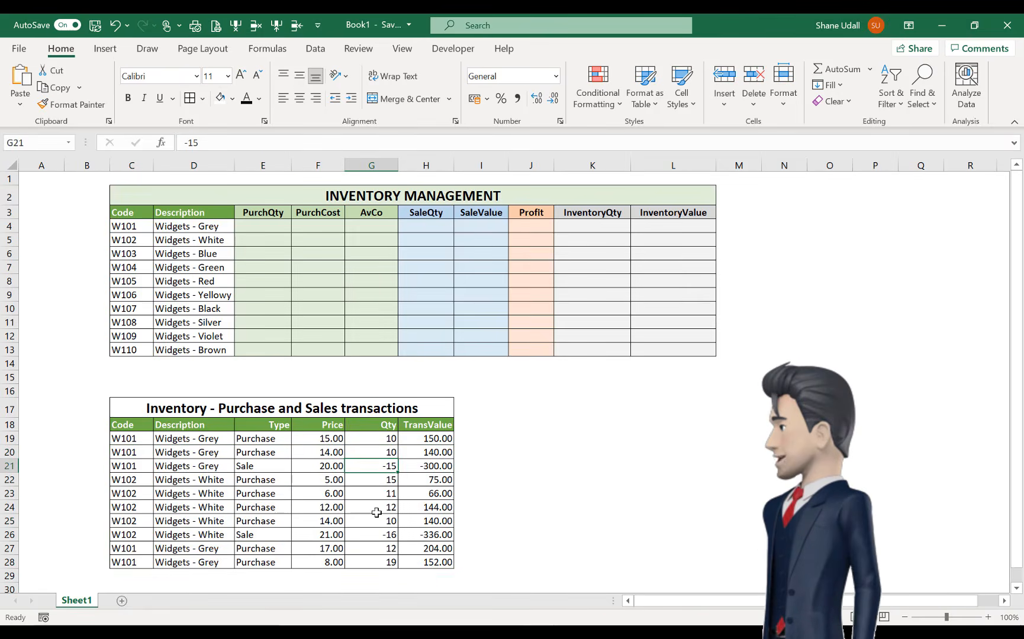
click(373, 534)
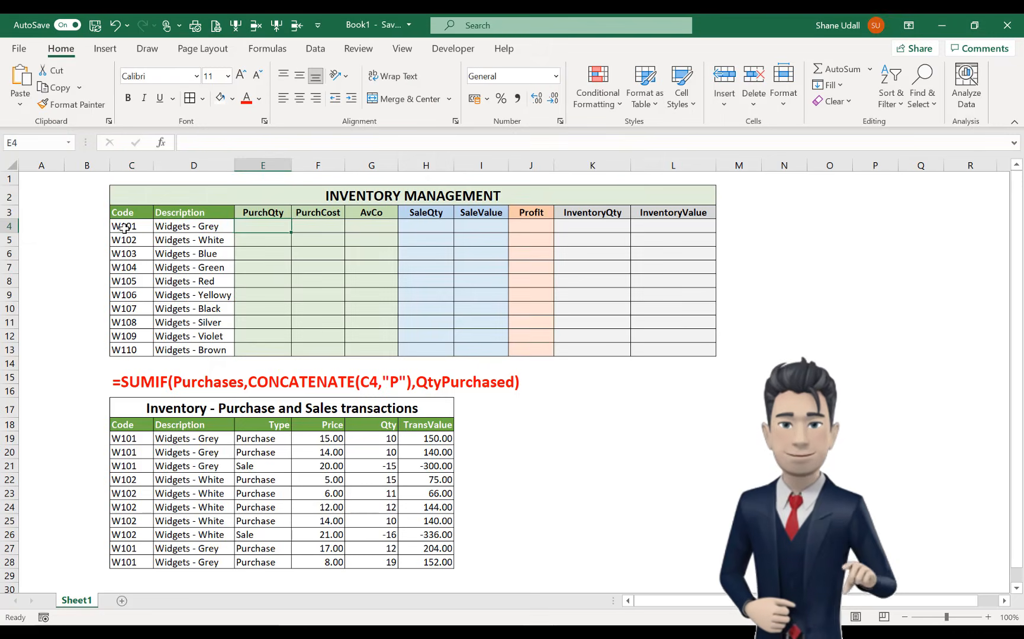
Enter the PurchQty formula for W101 in E4: =SUMIF(Purchases,CONCATENATE(C4,"P"),QtyPurchased)
click(126, 226)
click(249, 227)
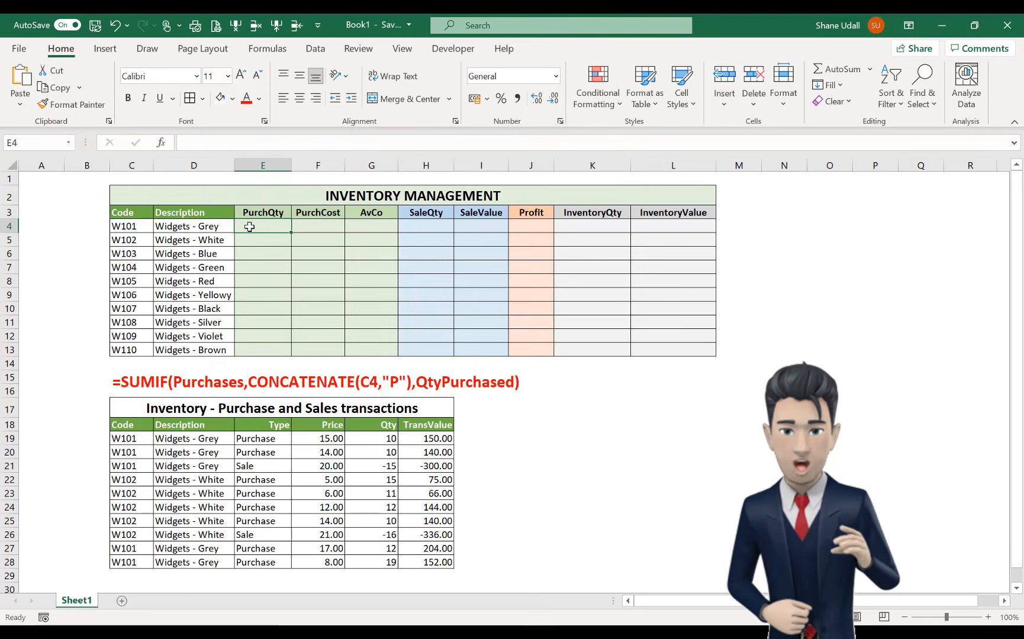
click(180, 142)
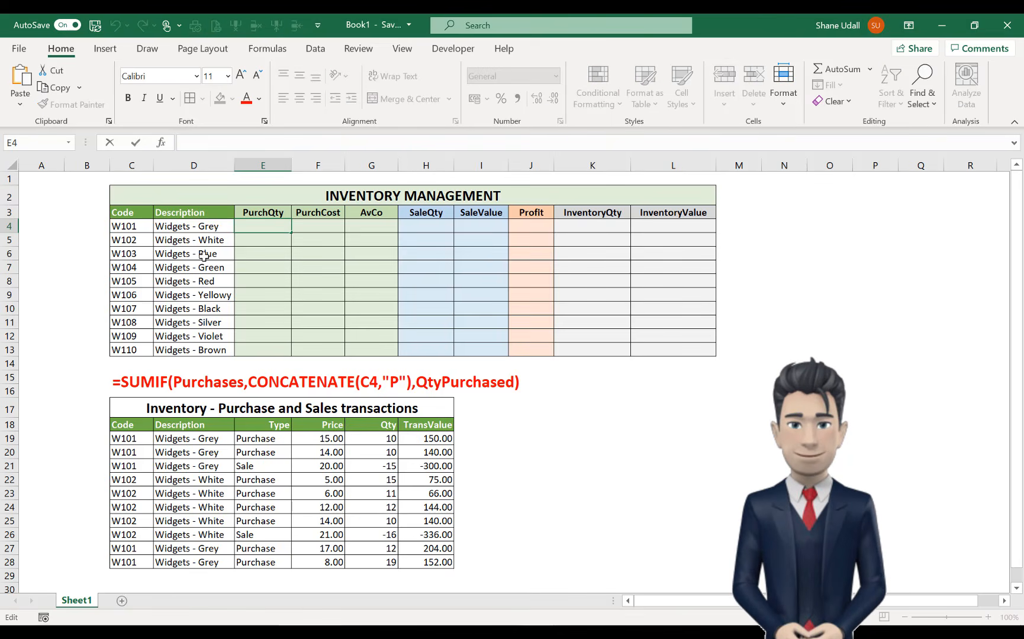
text(=)
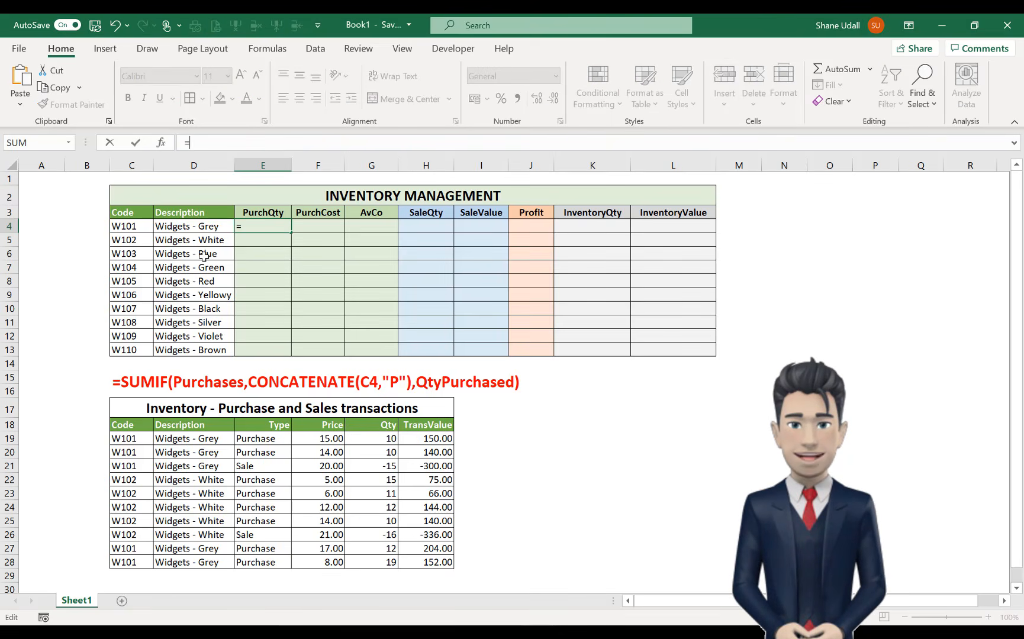
text(S)
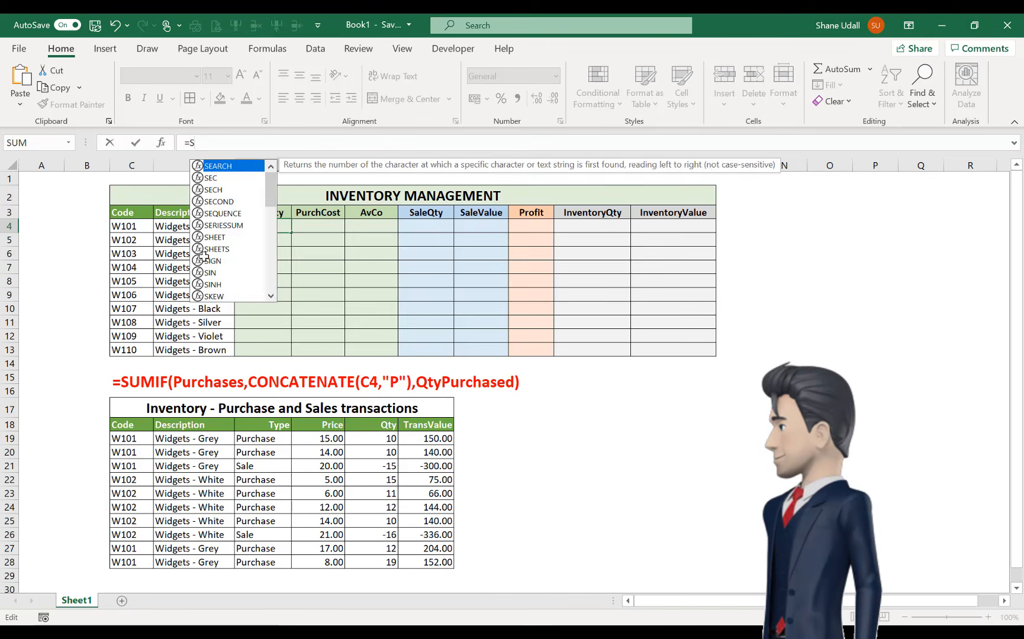
text(UMIF()
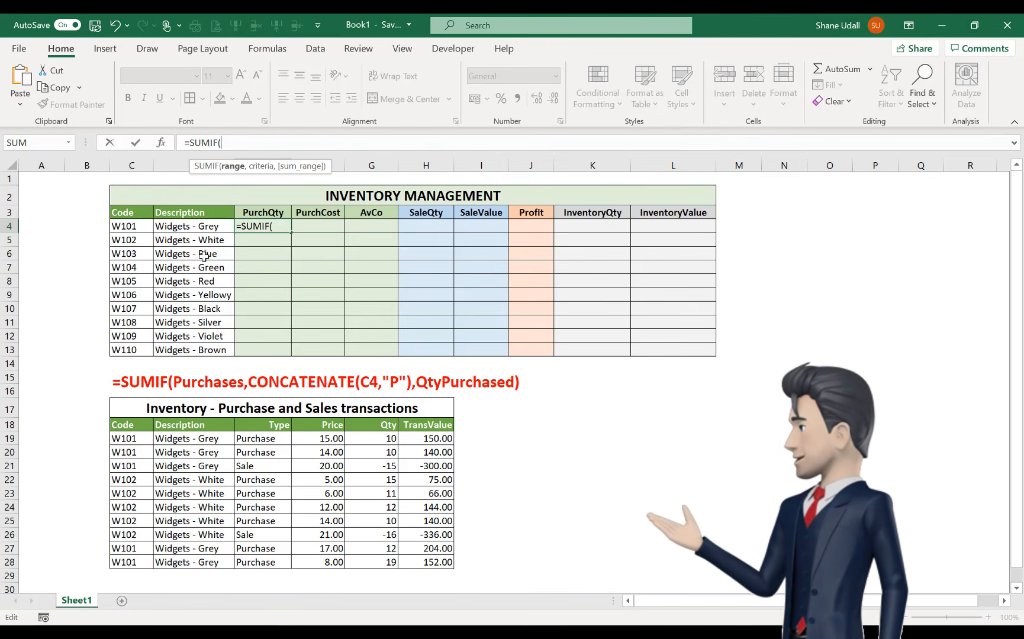
text(Purc)
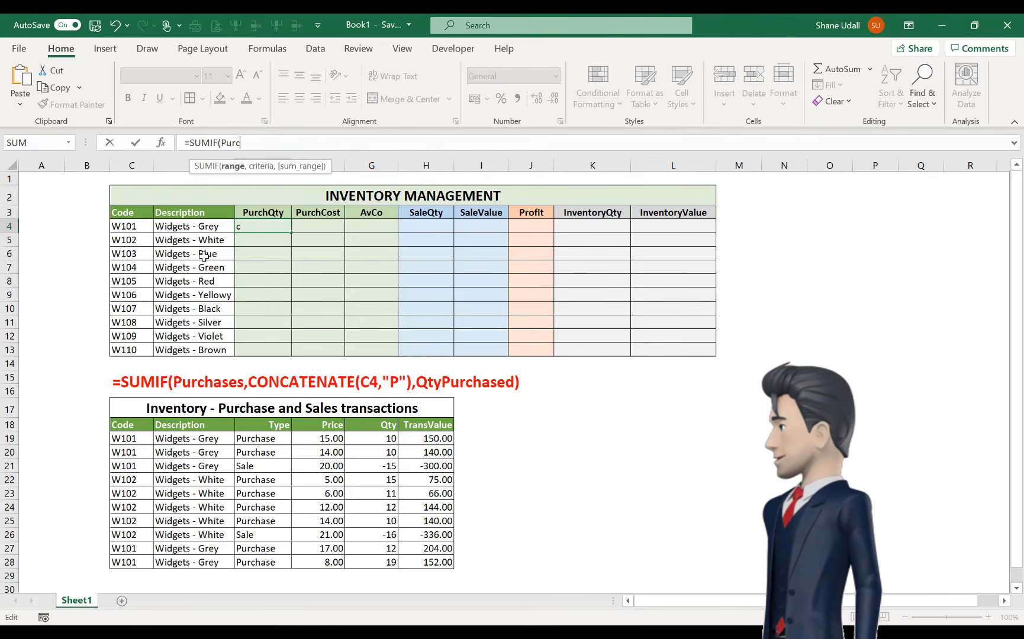
text(hases)
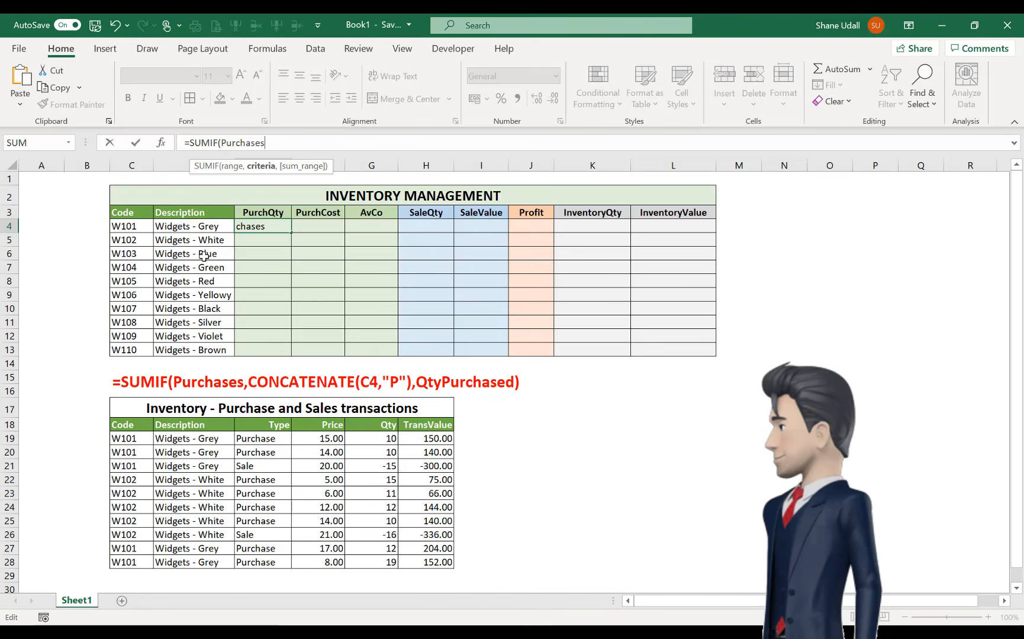
text(,CONC)
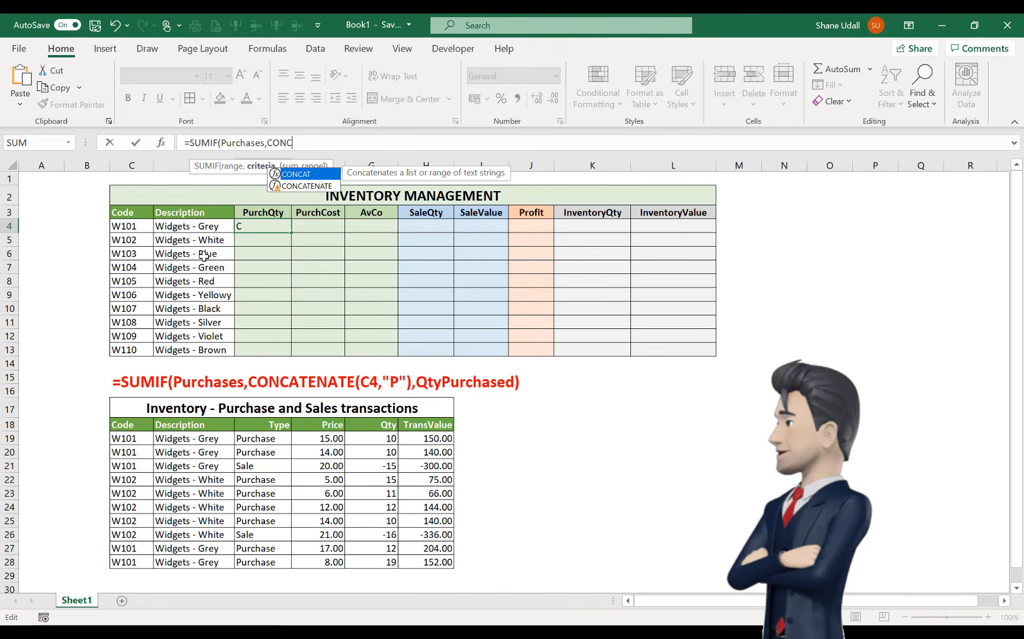
text(ATENA)
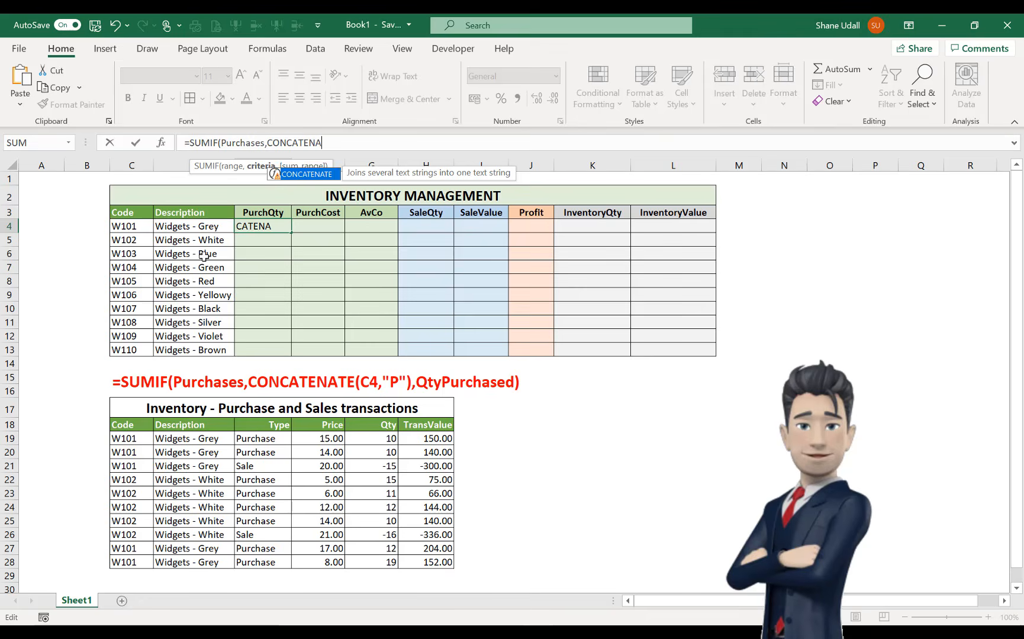
key(BackSpace)
text(TE()
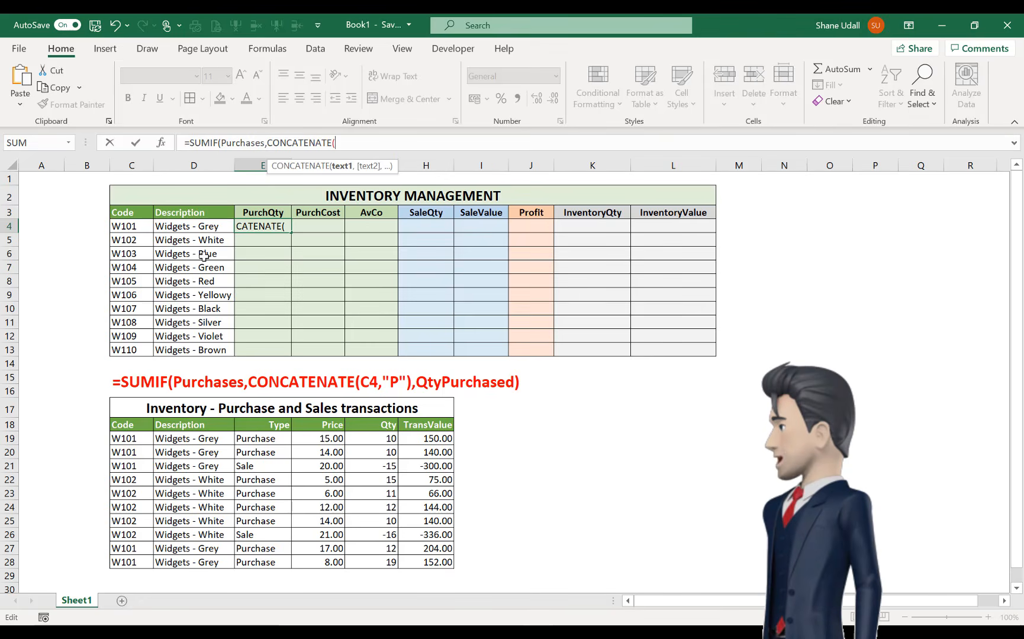
click(113, 228)
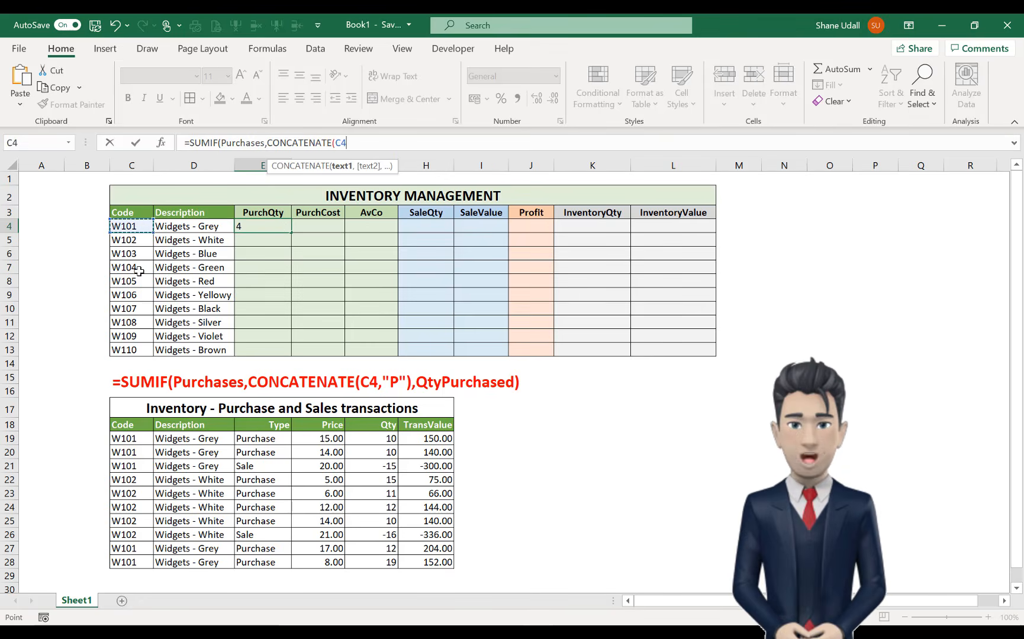
text(,)
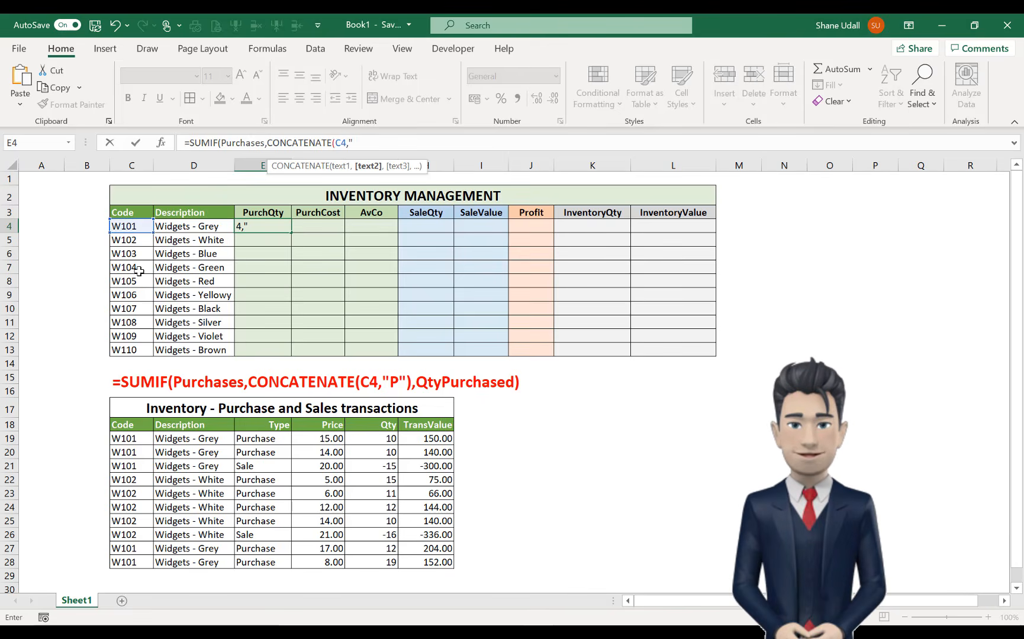
text("P")
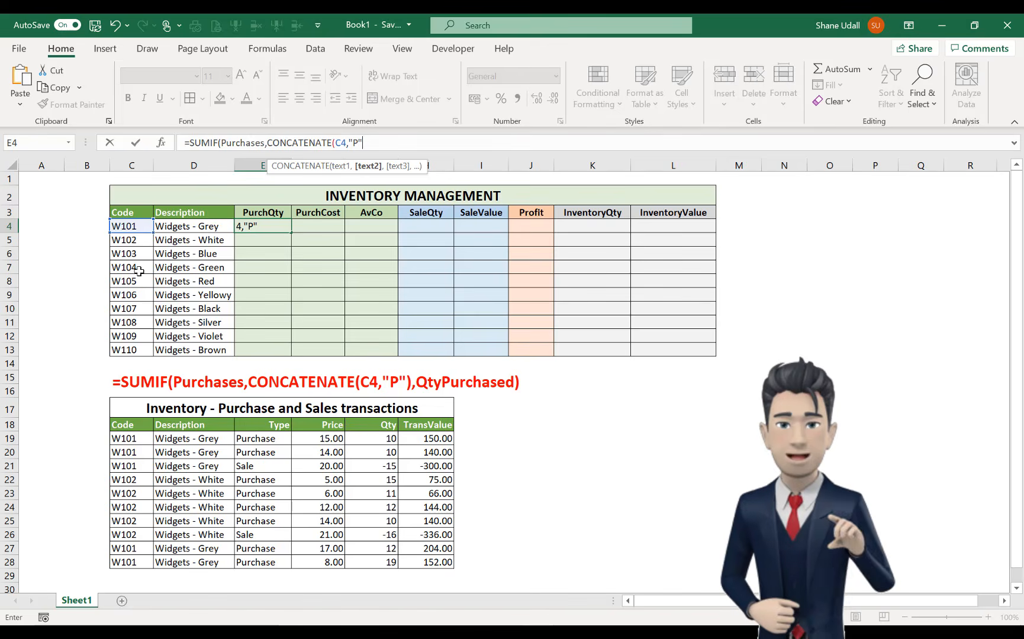
text(),)
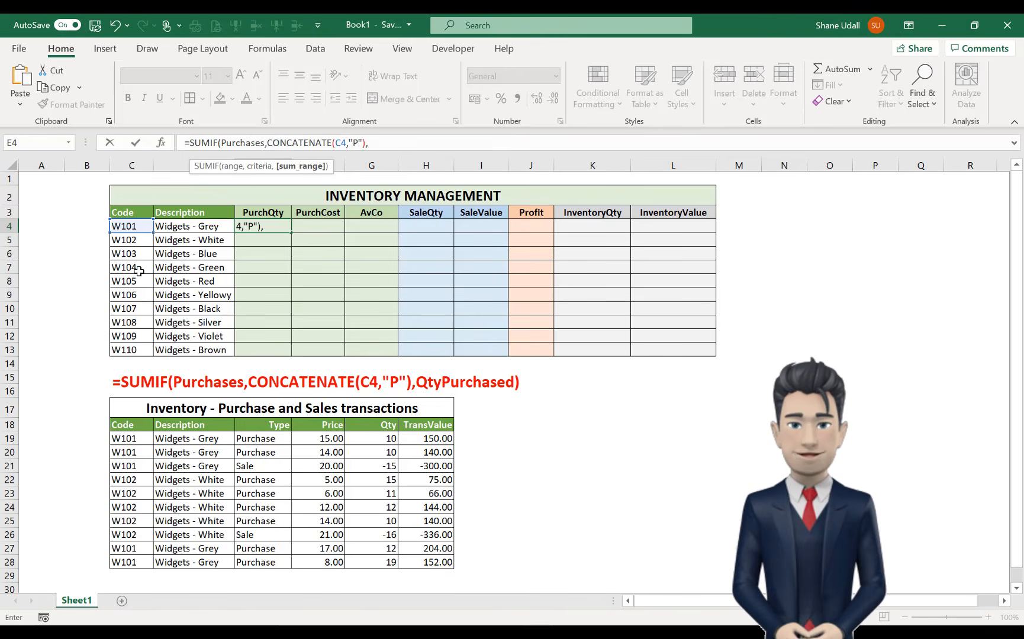
text(QtyPurc)
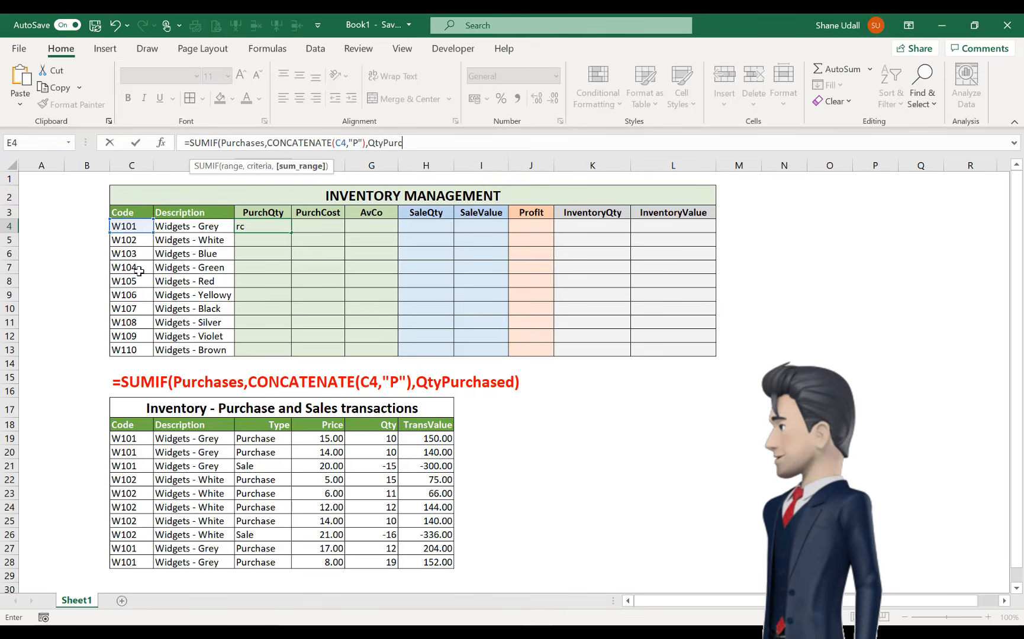
text(hased)
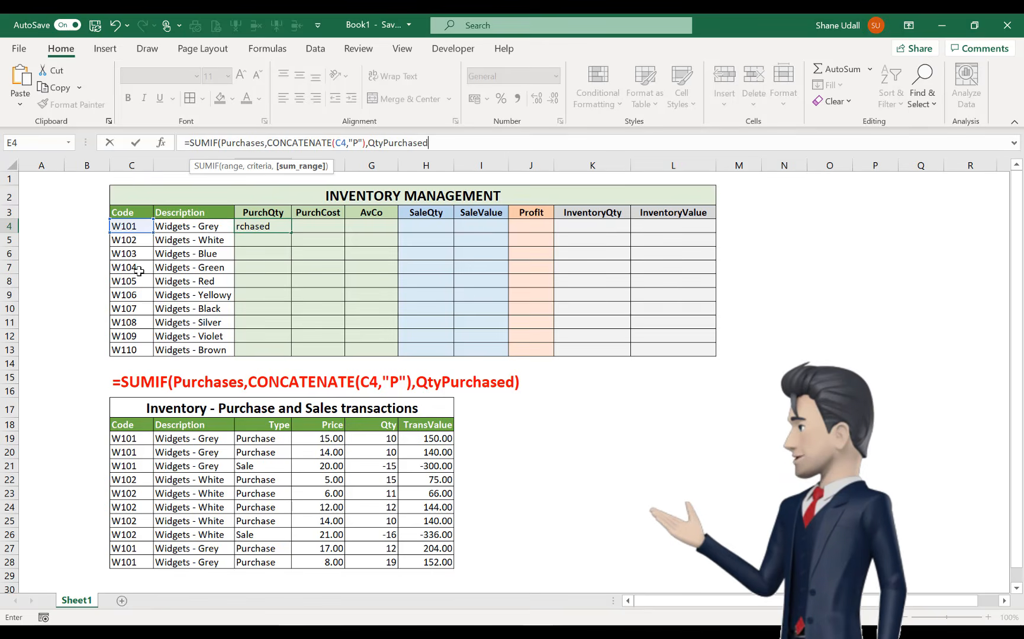
text())
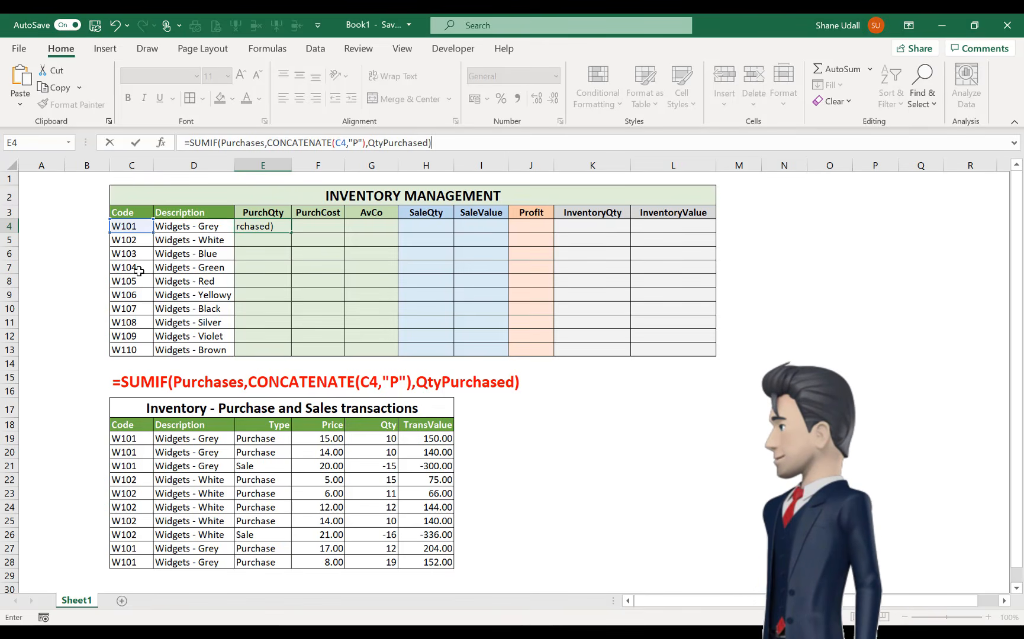
key(Return)
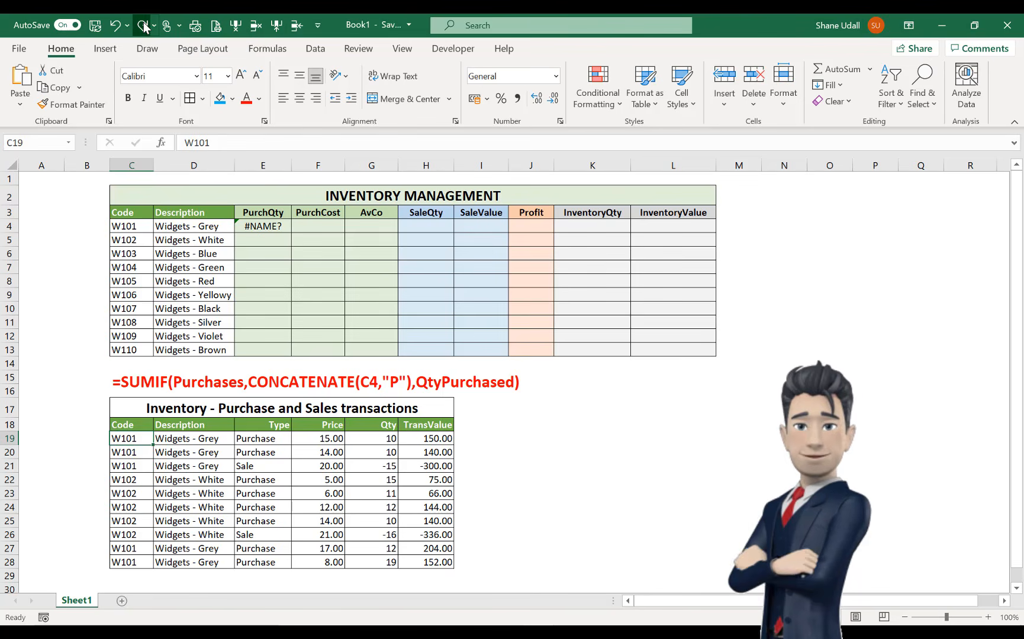
Redo the yellow fill on the W101 transaction codes and the blue fill on their Purchase types, and select E4
click(144, 26)
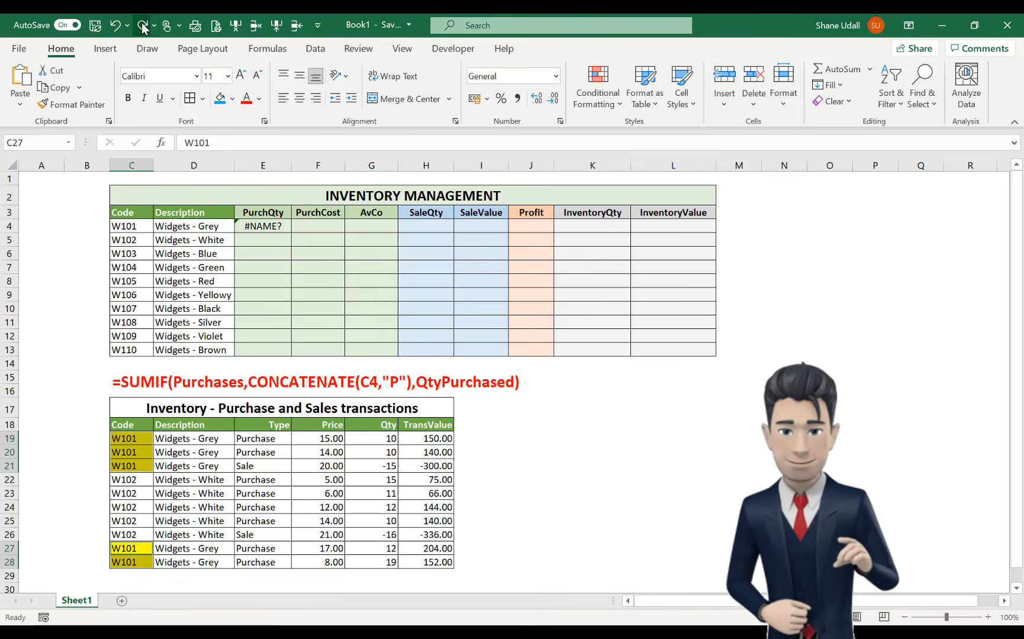
click(142, 27)
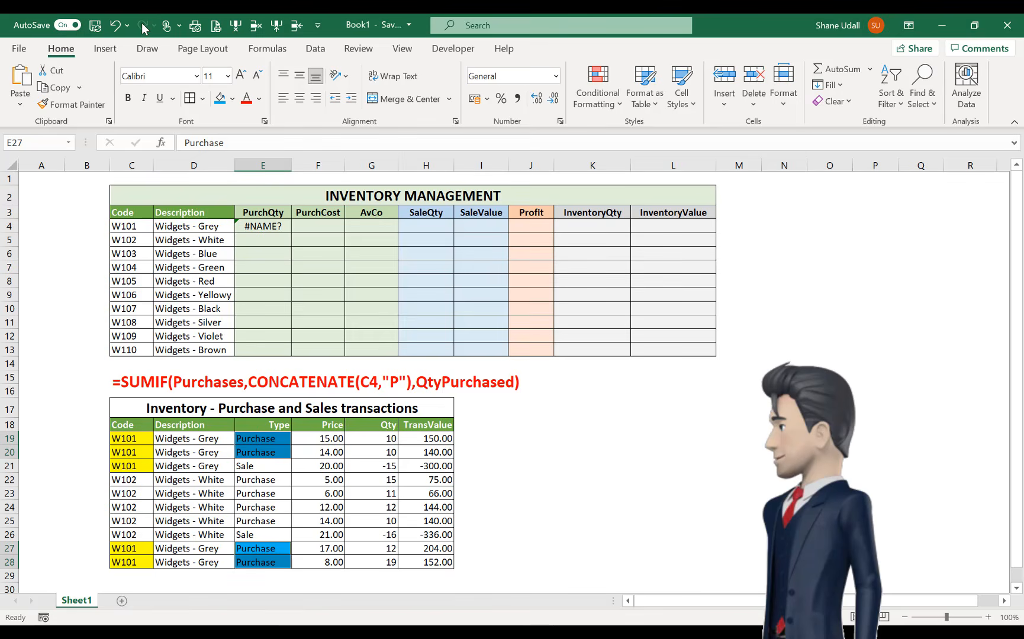
click(138, 445)
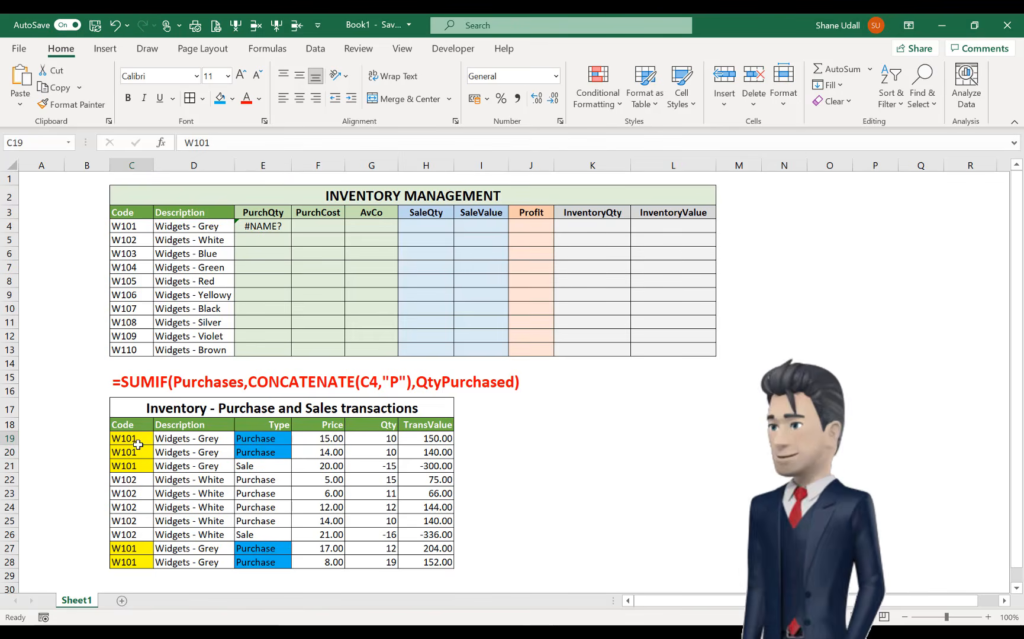
click(273, 443)
click(270, 227)
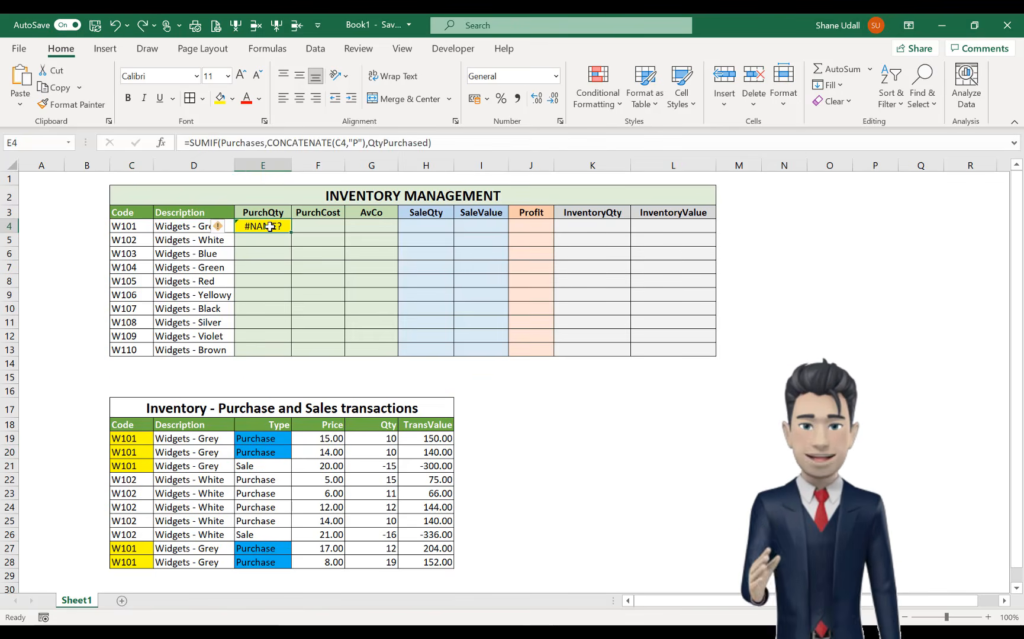
Review the SUMIF formula in E4 and set the font colour of the CONCATENATE note in C15 to red
drag(184, 143, 448, 142)
key(Escape)
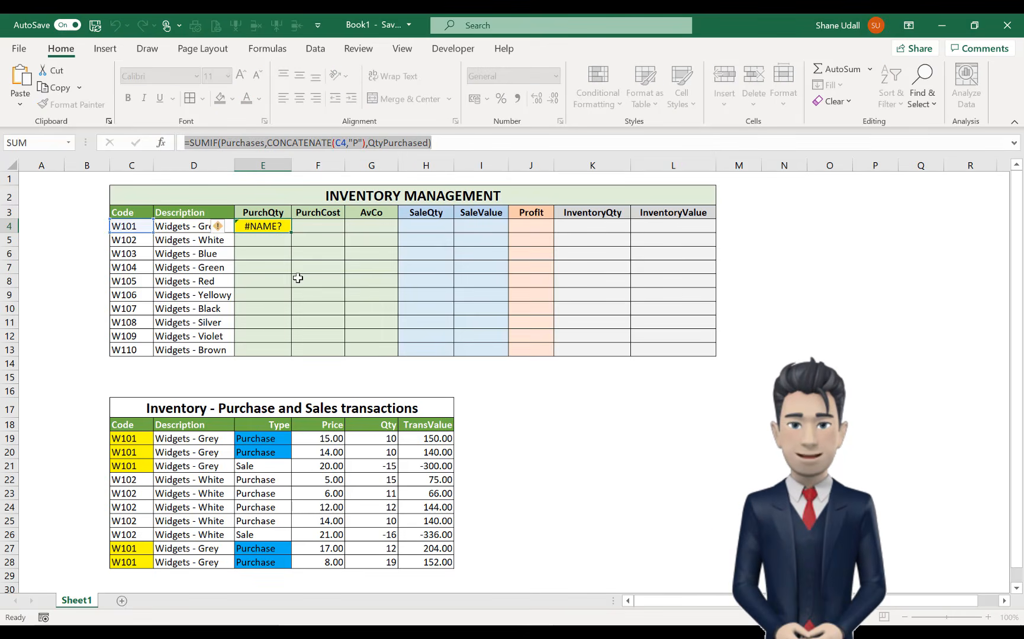
click(170, 376)
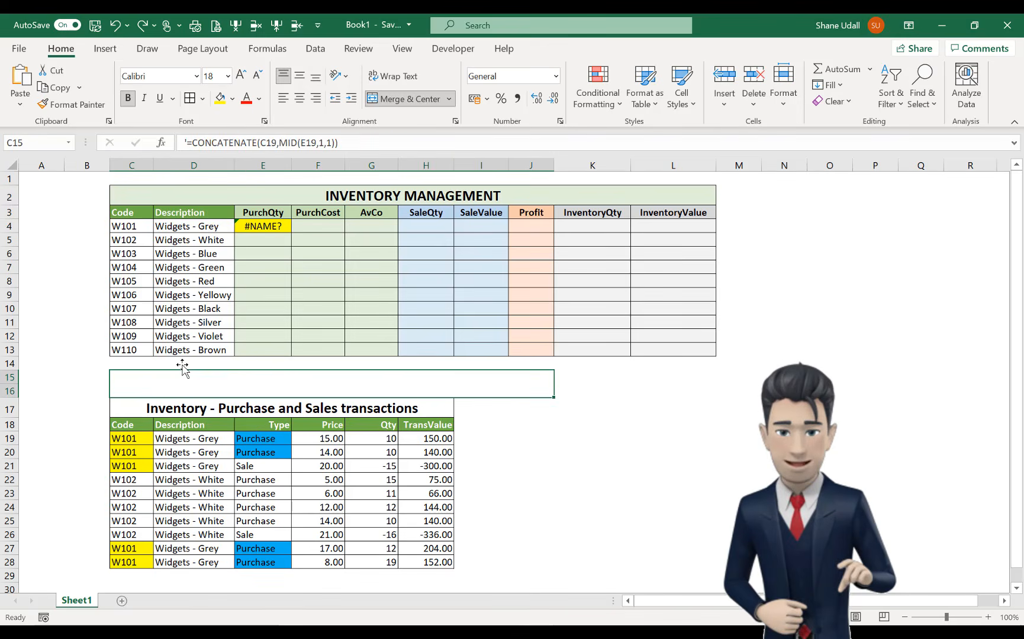
click(245, 98)
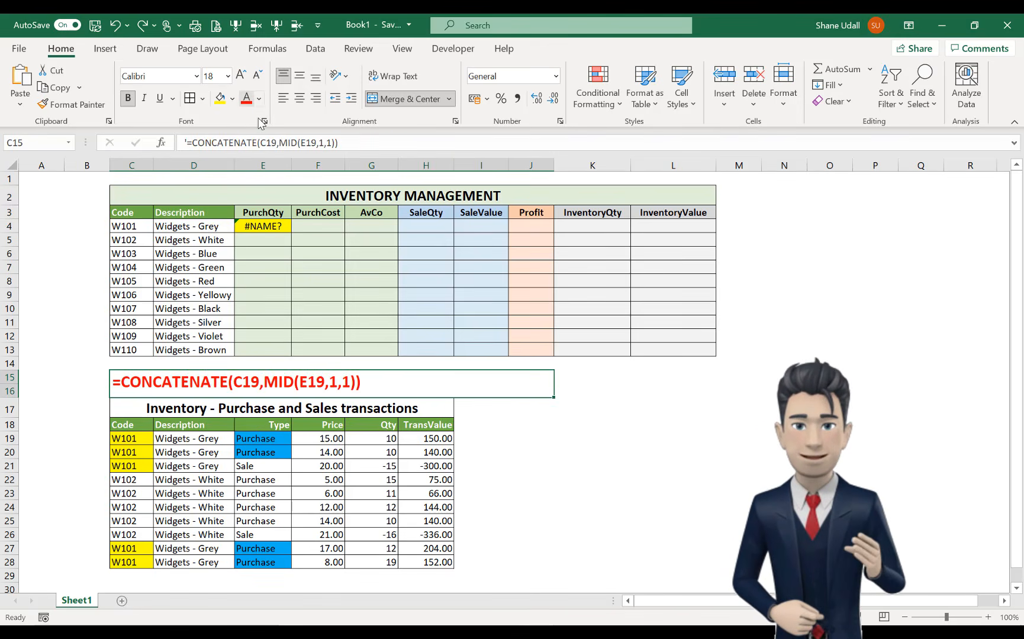
Check the Code and Type cells of the first two transactions, in rows 19 and 20
click(128, 439)
click(261, 439)
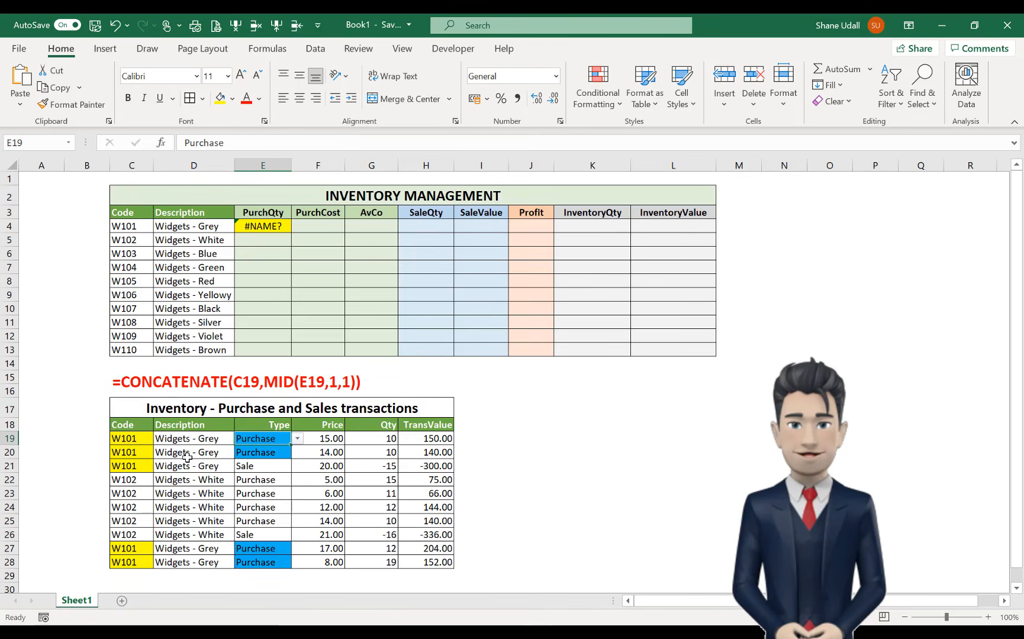
click(141, 454)
click(268, 449)
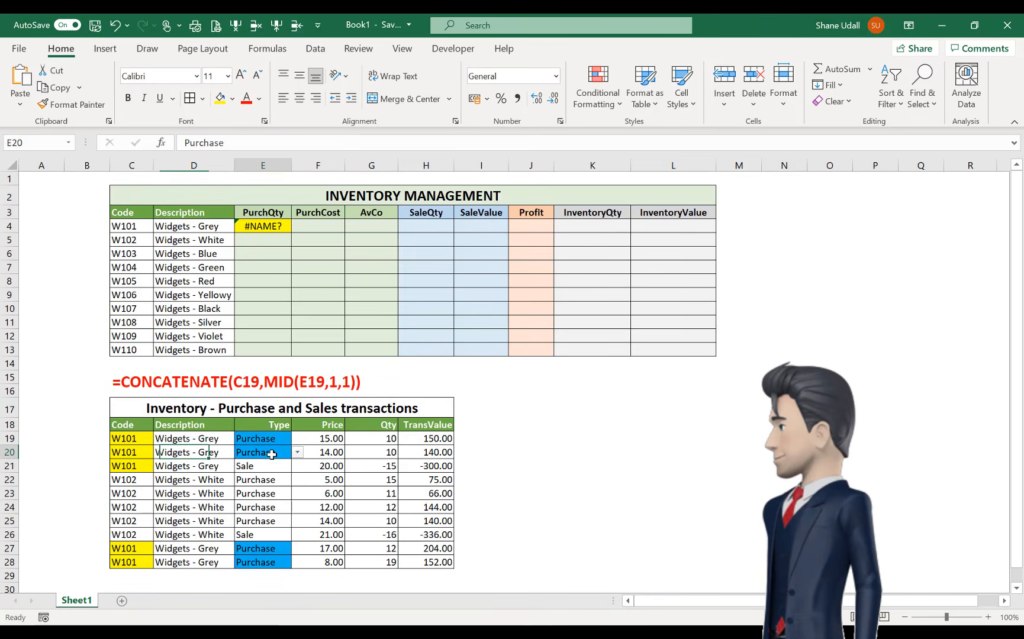
Enter the formula =CONCATENATE(C19,MID(E19,1,1)) in I19, beside the first transaction, and reselect that cell
click(482, 437)
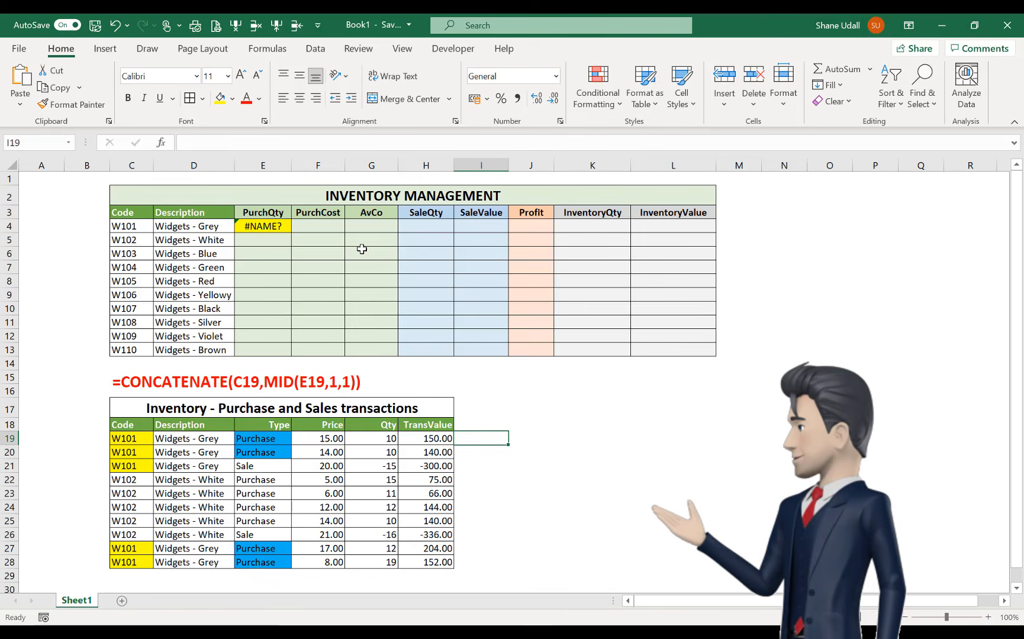
click(188, 142)
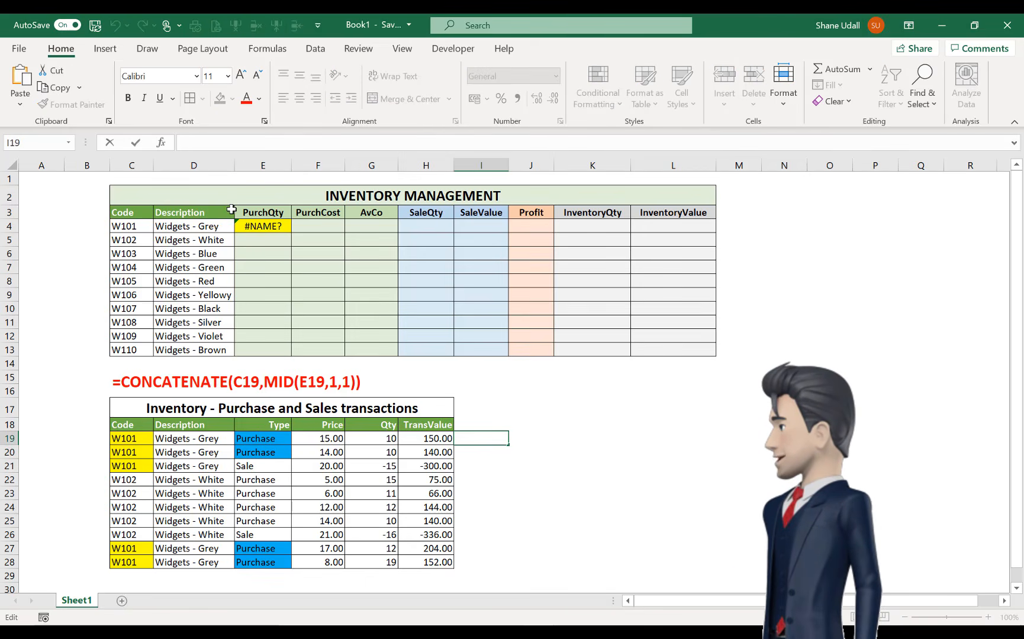
text(+)
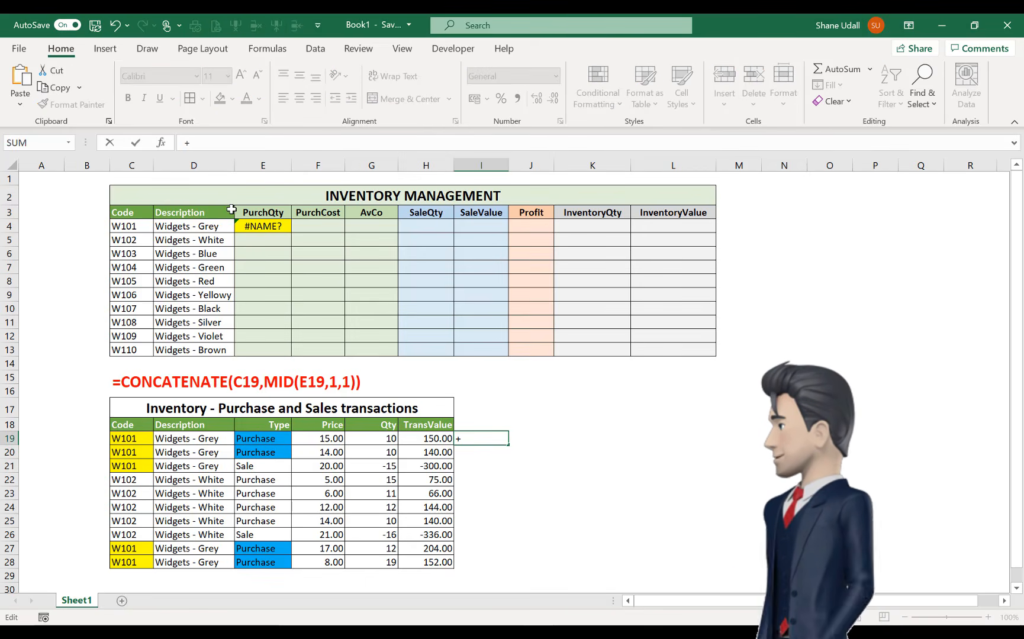
key(BackSpace)
text(=C)
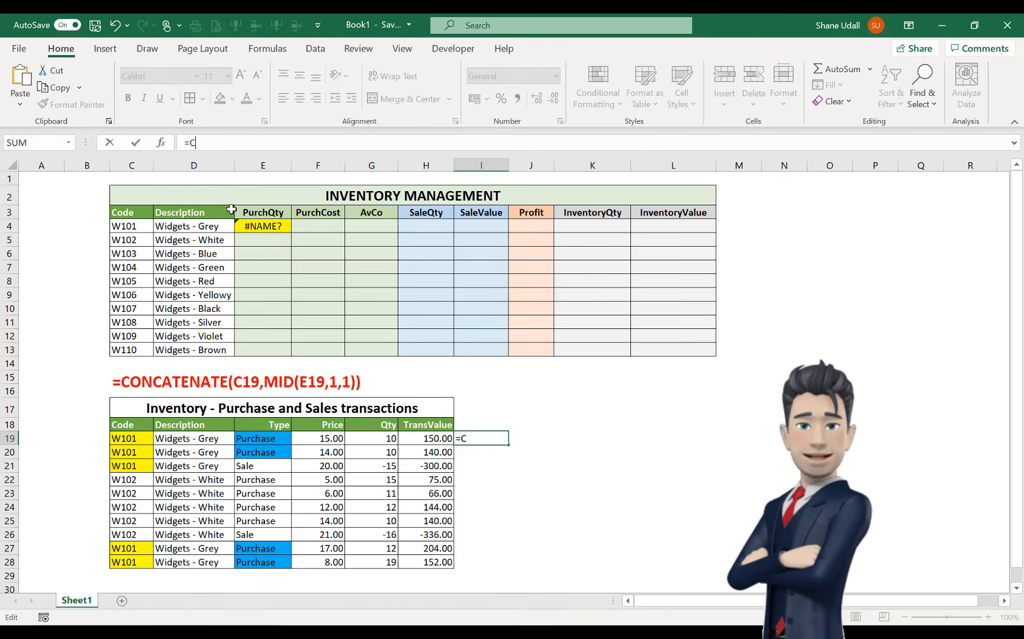
text(ONCAT)
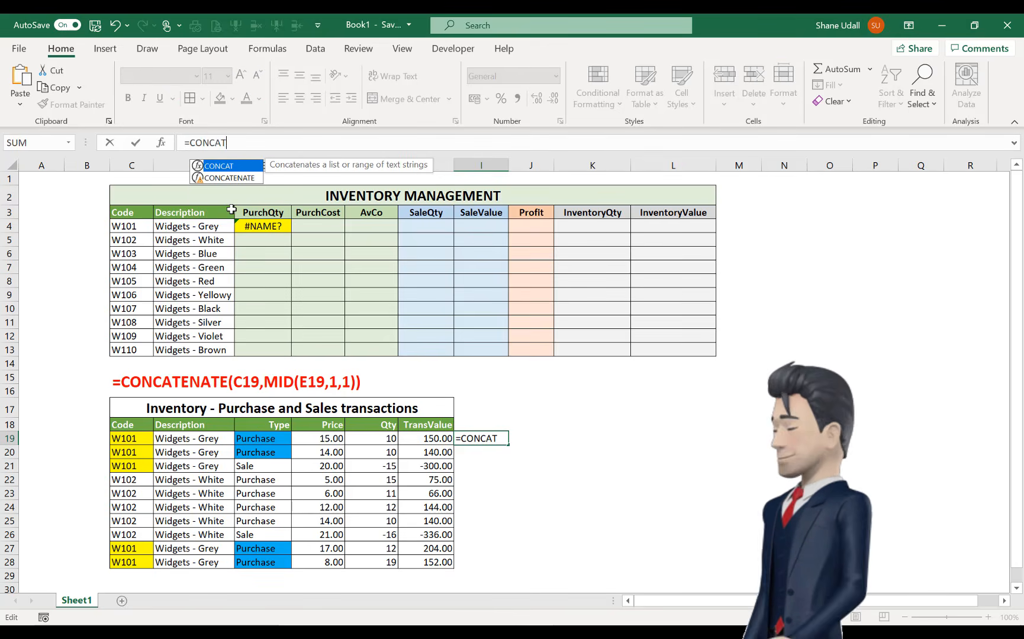
text(ENATE)
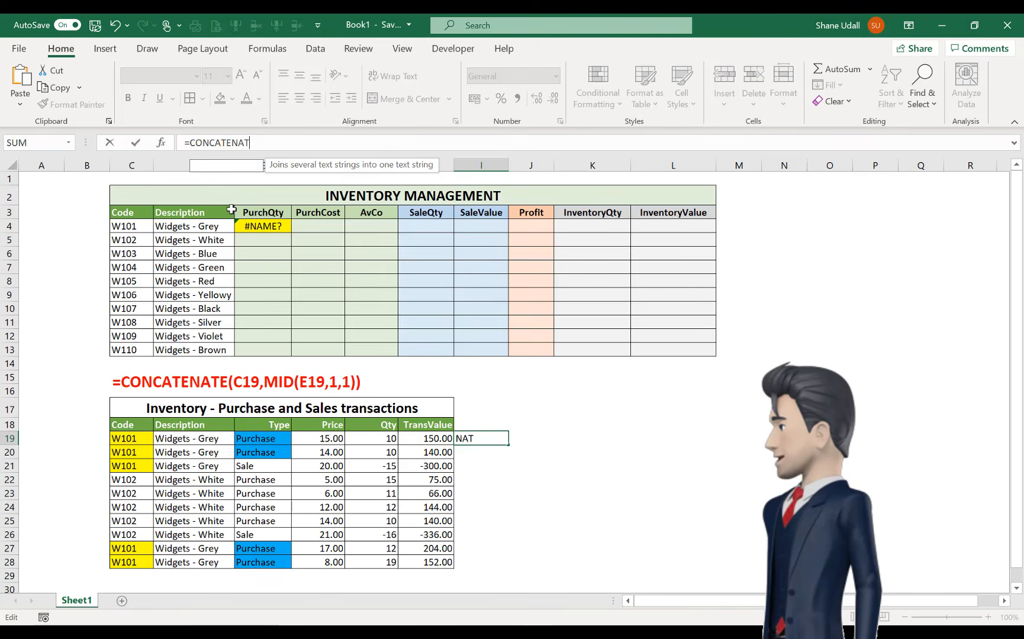
text(()
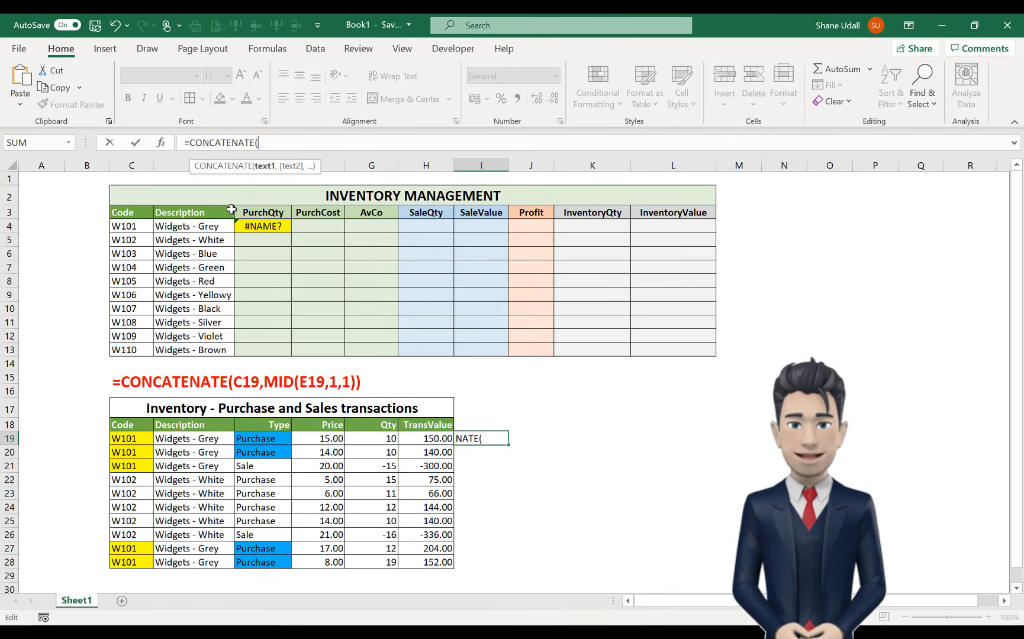
click(143, 438)
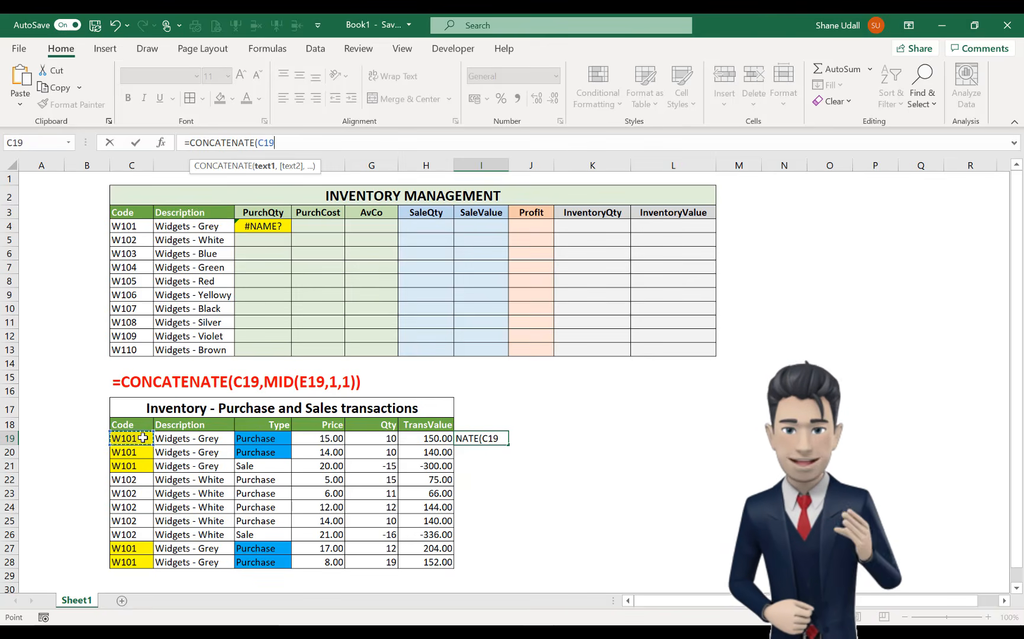
text(,)
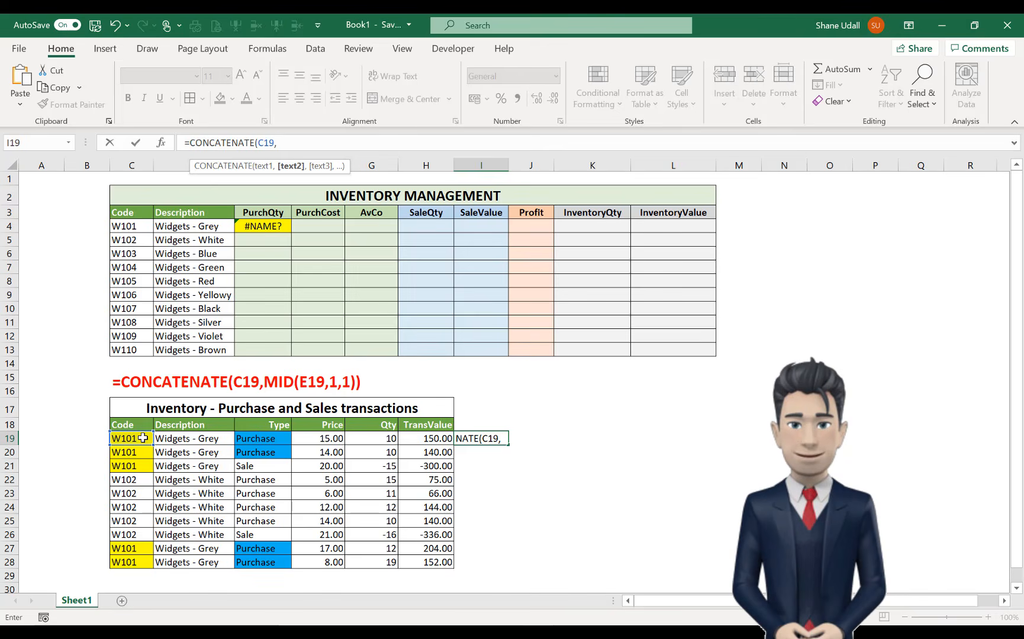
text(MID)
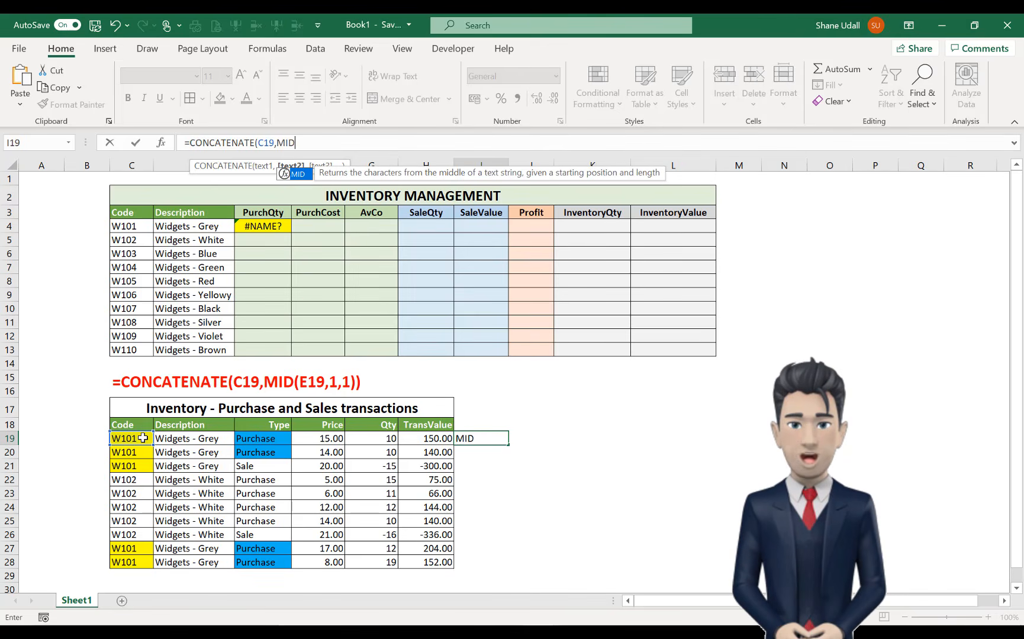
text(()
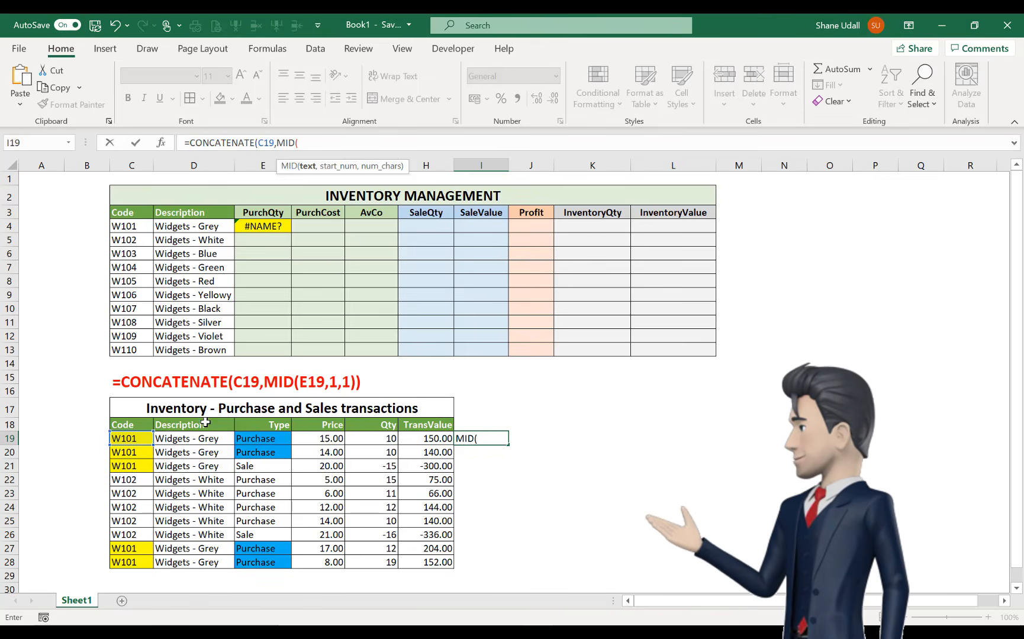
click(246, 440)
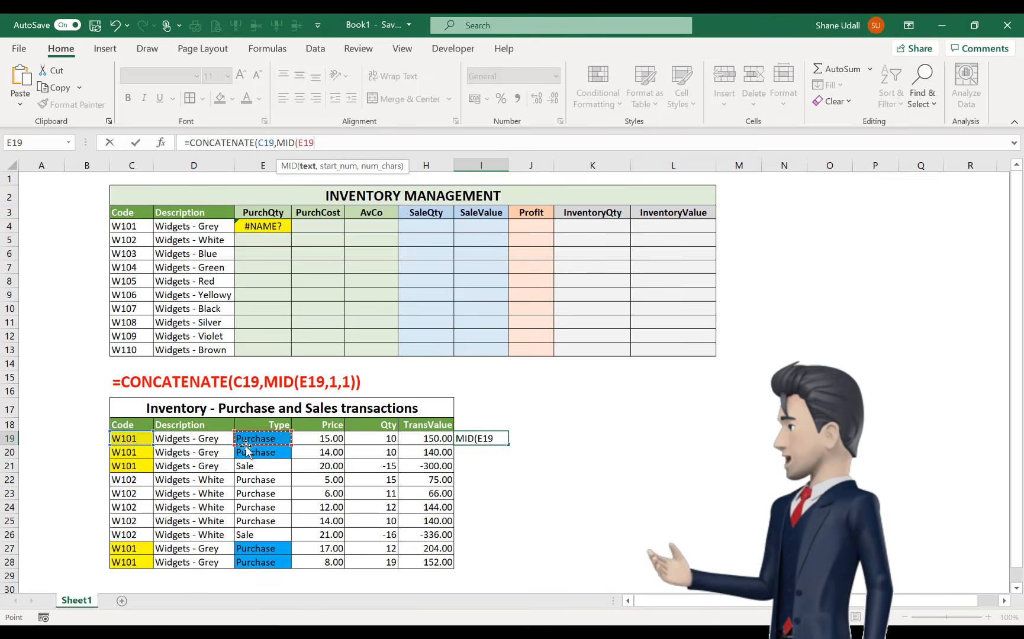
text(,)
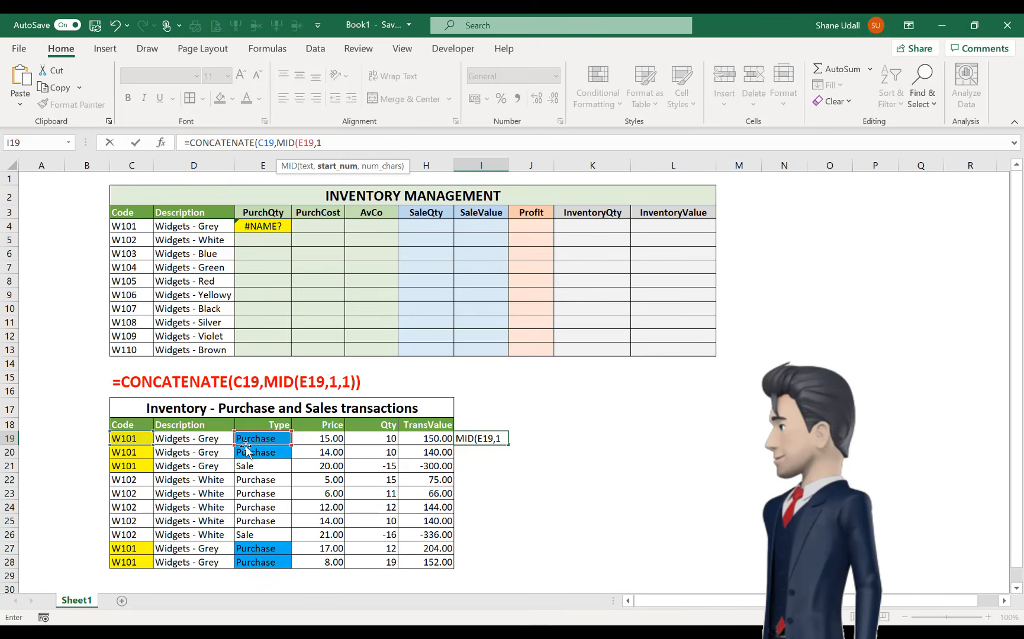
text(1,)
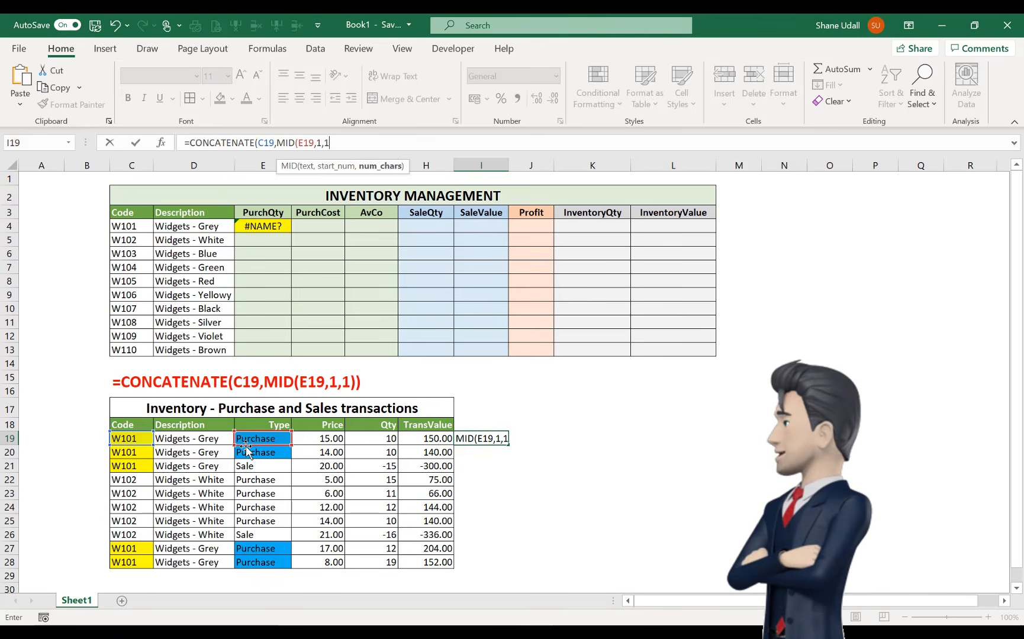
text(1)))
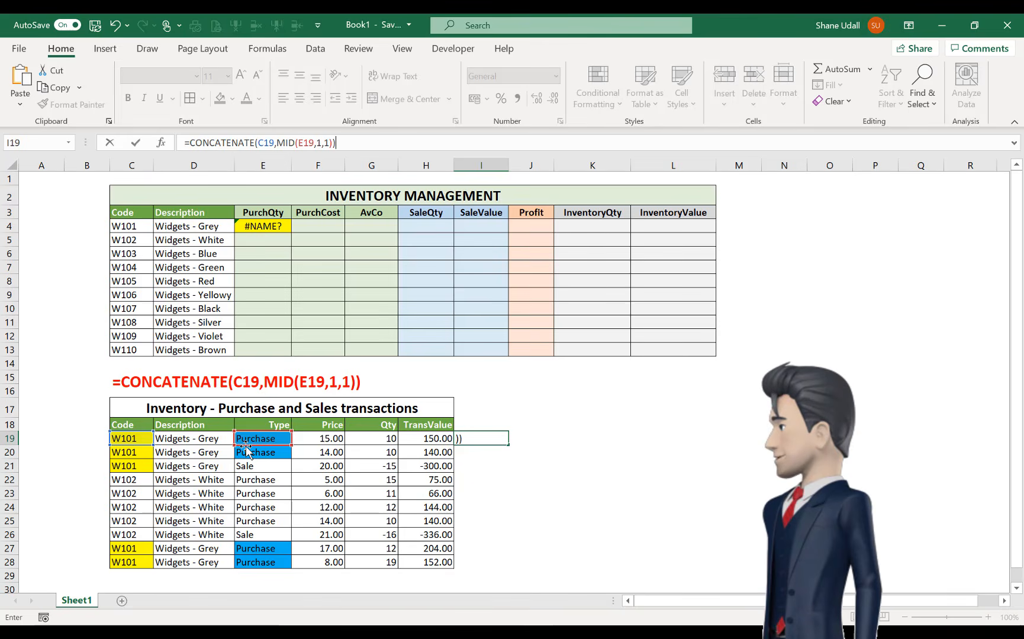
key(Return)
key(Up)
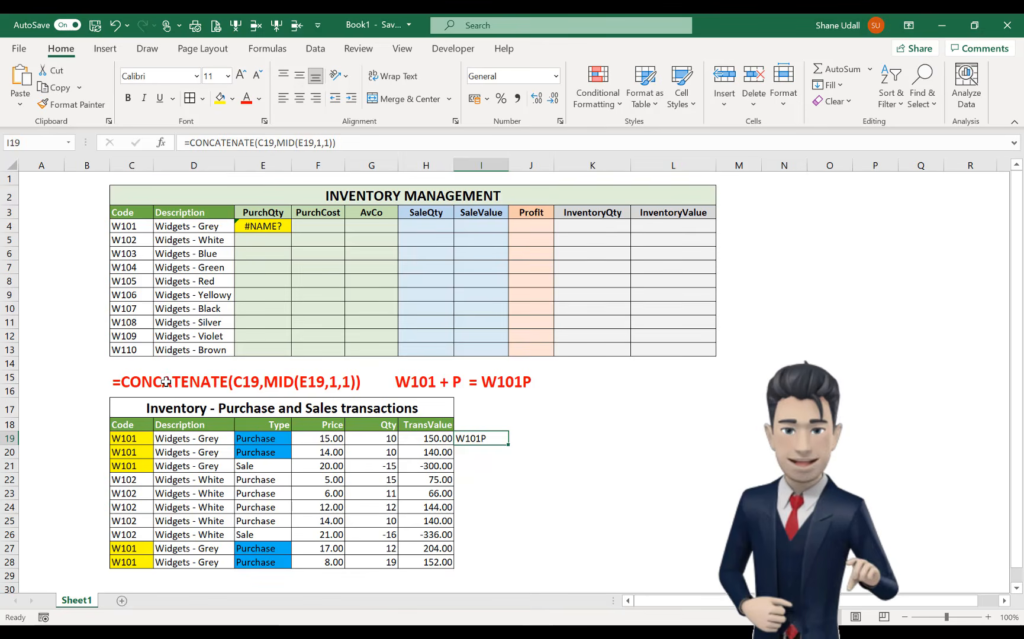
Compare the CONCATENATE note in C15 with the formula cell I19 and its source cells C19 and E19
click(224, 388)
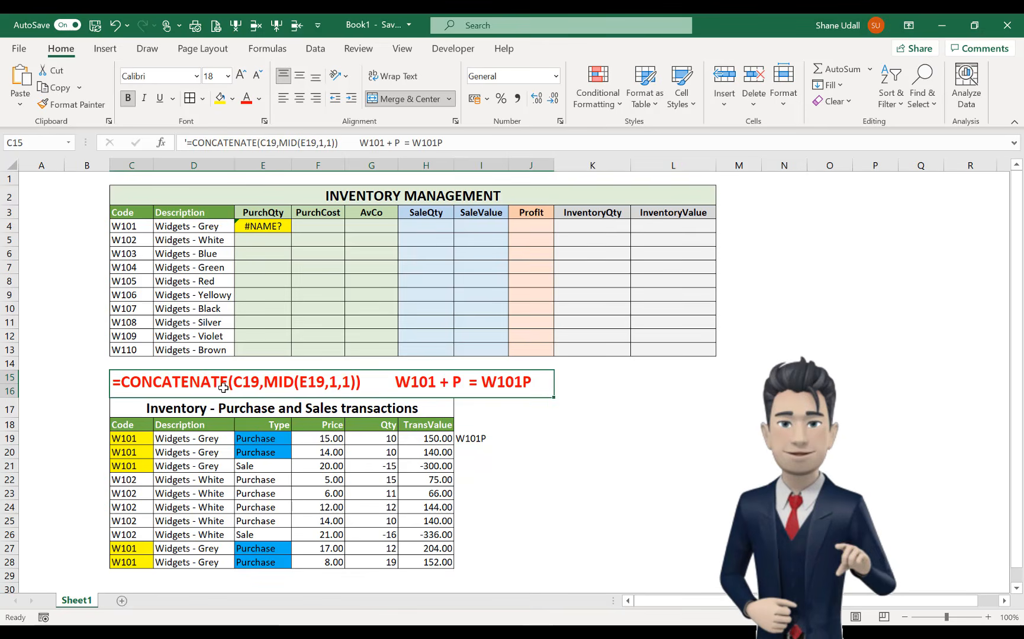
click(475, 438)
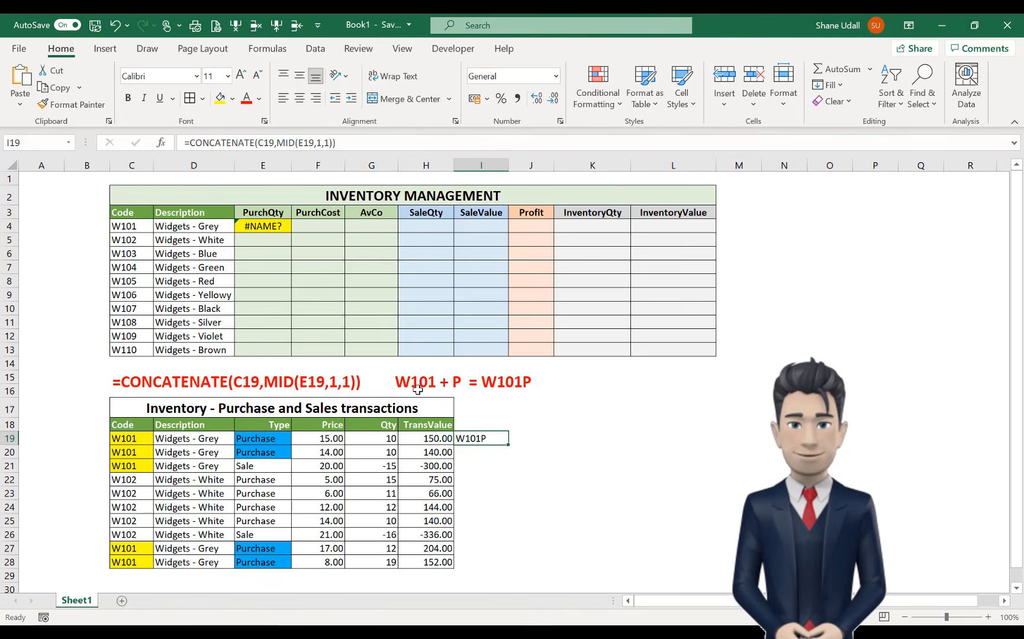
click(141, 440)
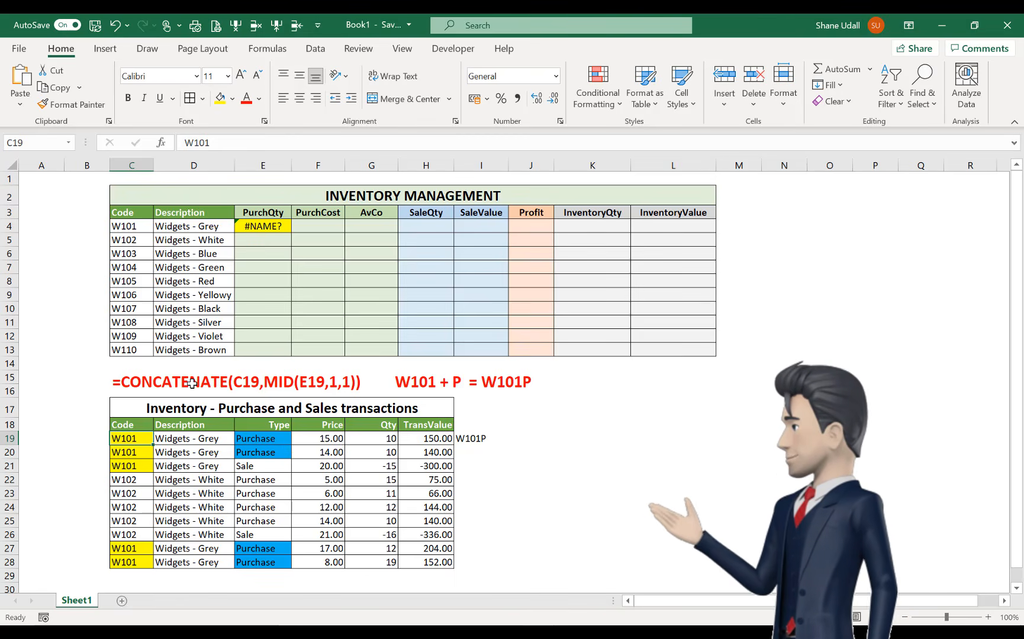
click(260, 380)
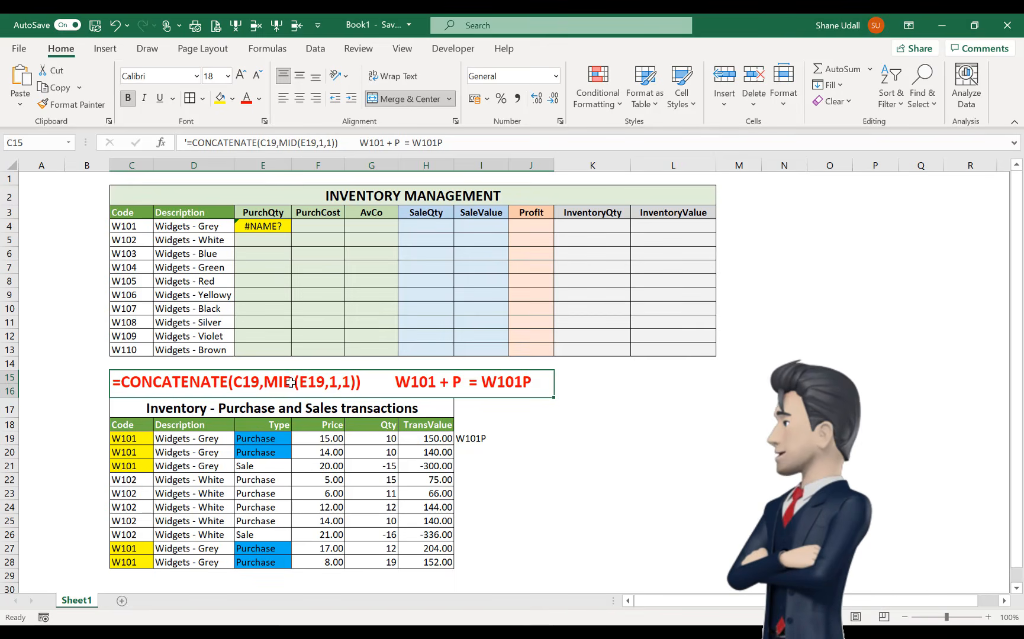
click(270, 441)
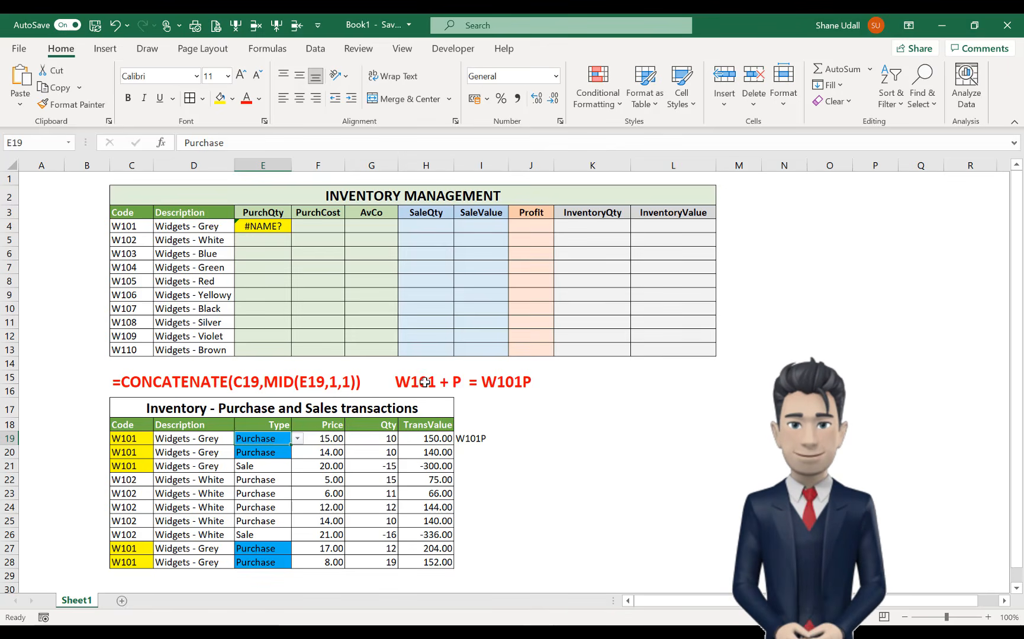
click(137, 380)
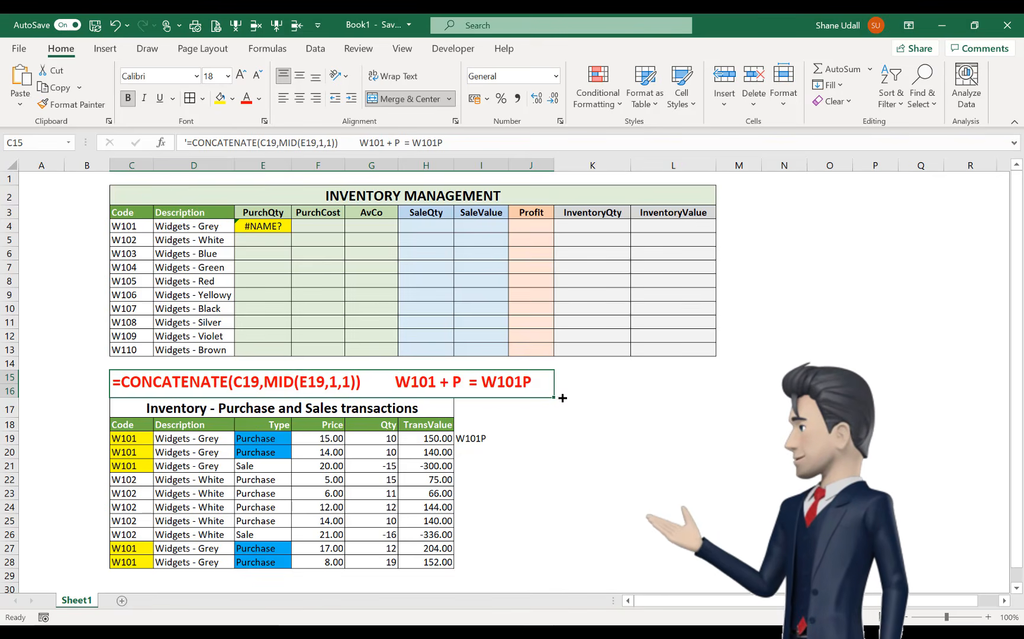
Fill the I19 CONCATENATE formula down to I28 and check the copied formulas in I21 and I24
click(480, 438)
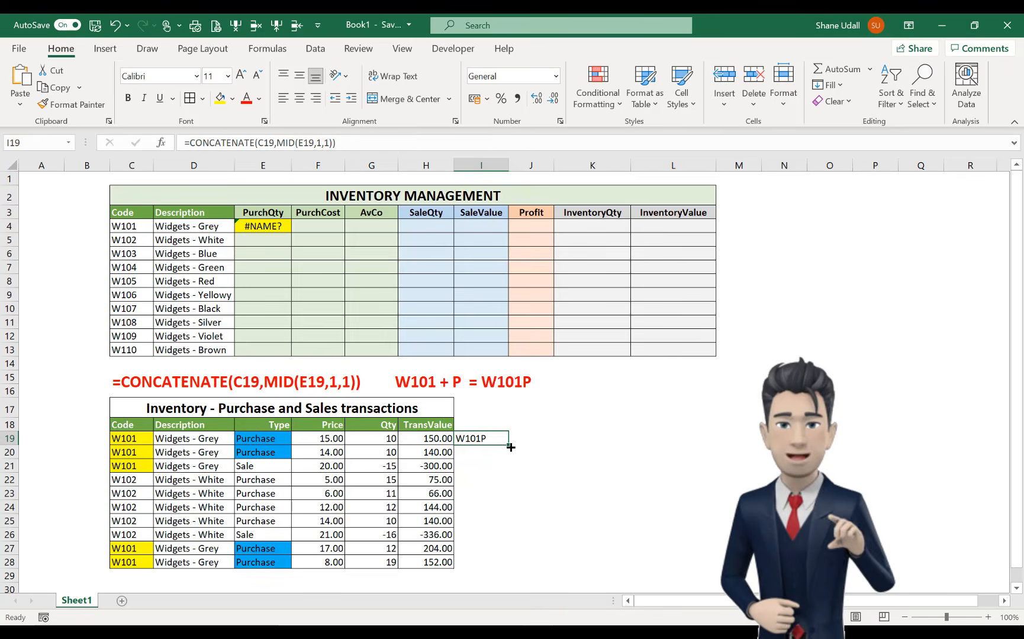
drag(511, 447, 511, 567)
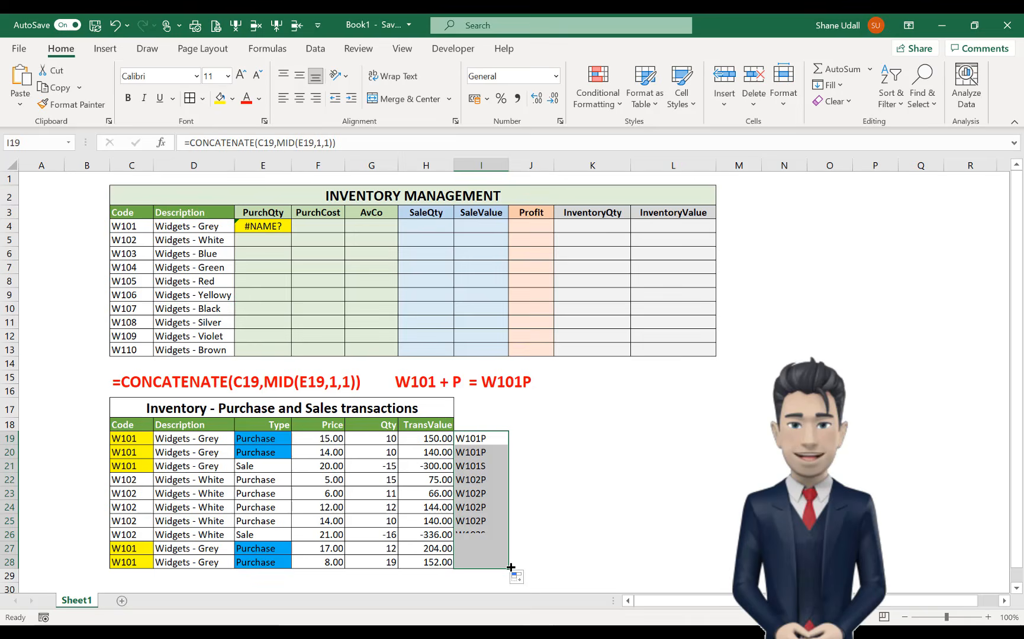
click(478, 467)
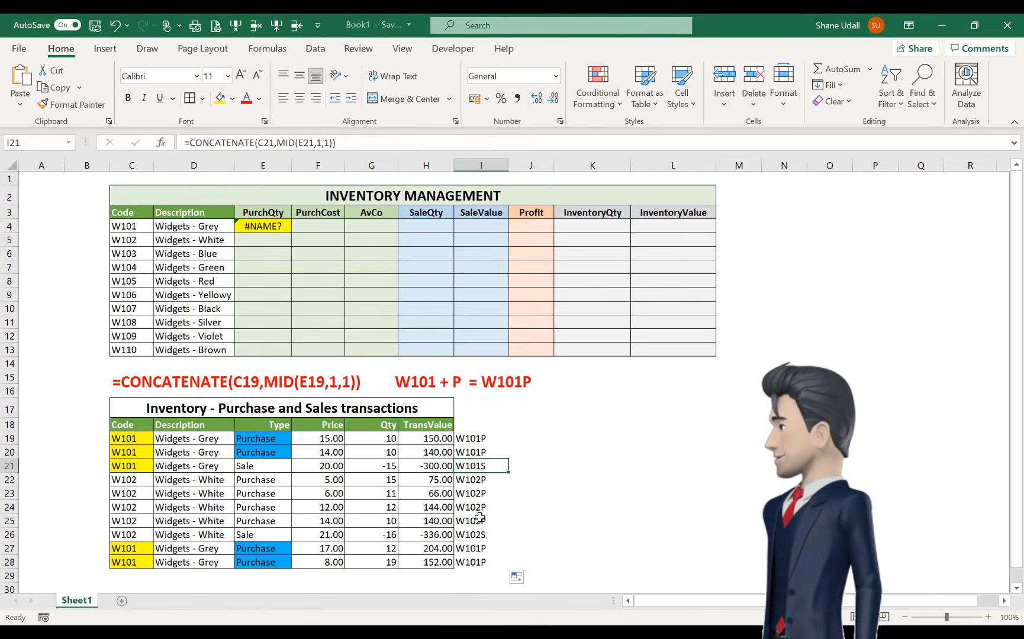
click(479, 509)
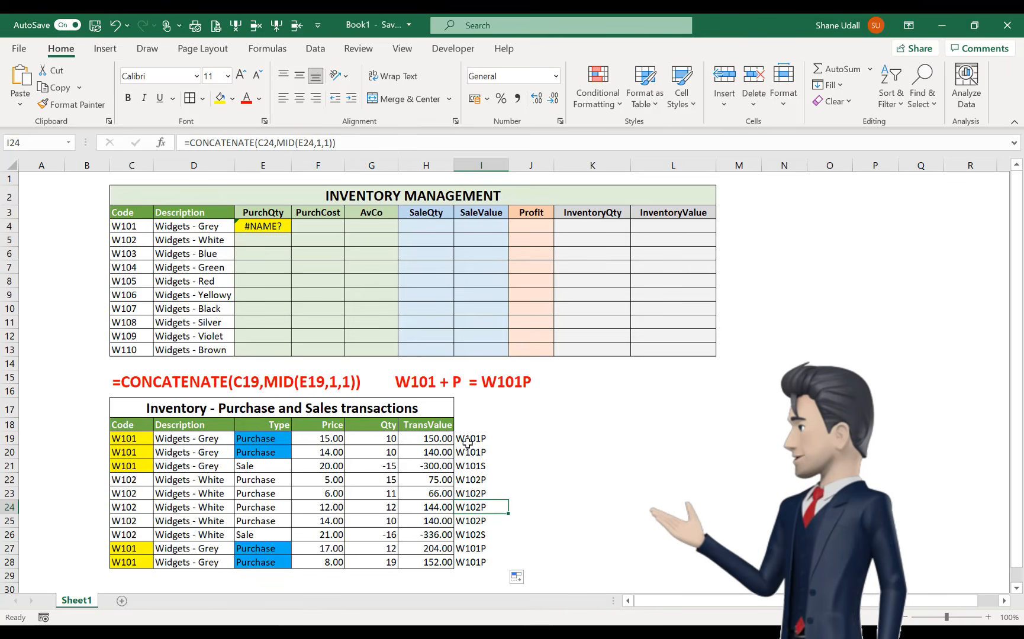
Select the combined code-and-type cells I19:I28 beside the transaction table
click(467, 442)
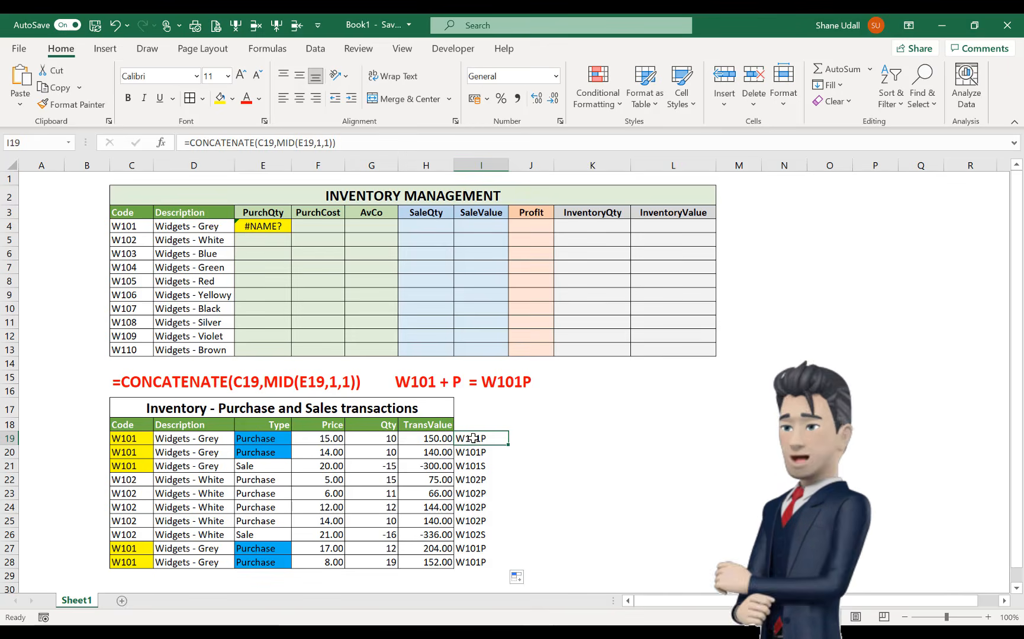
drag(474, 439, 479, 561)
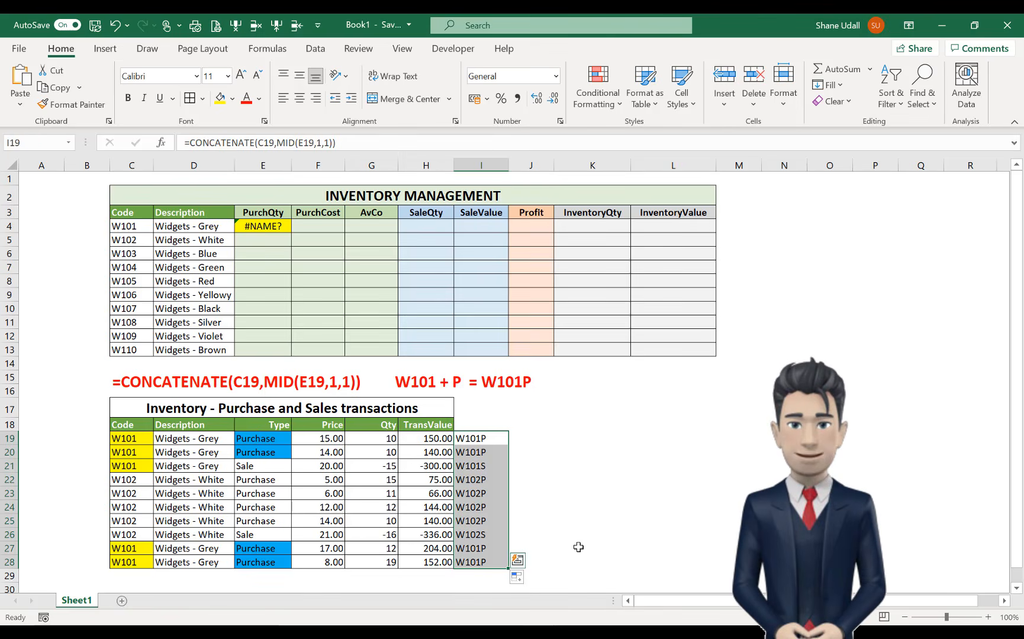
click(480, 439)
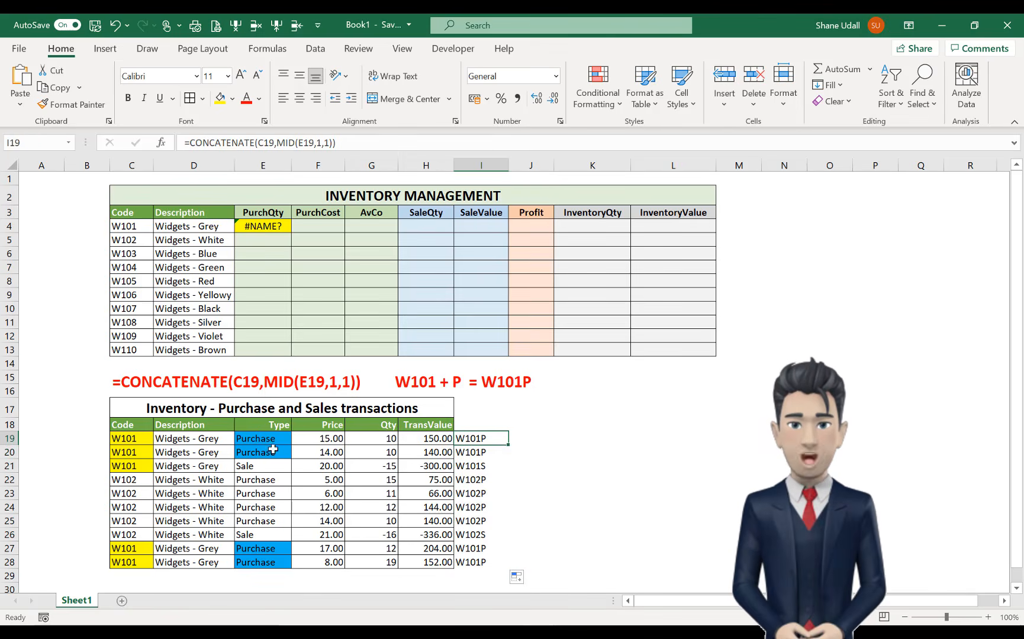
drag(467, 439, 482, 560)
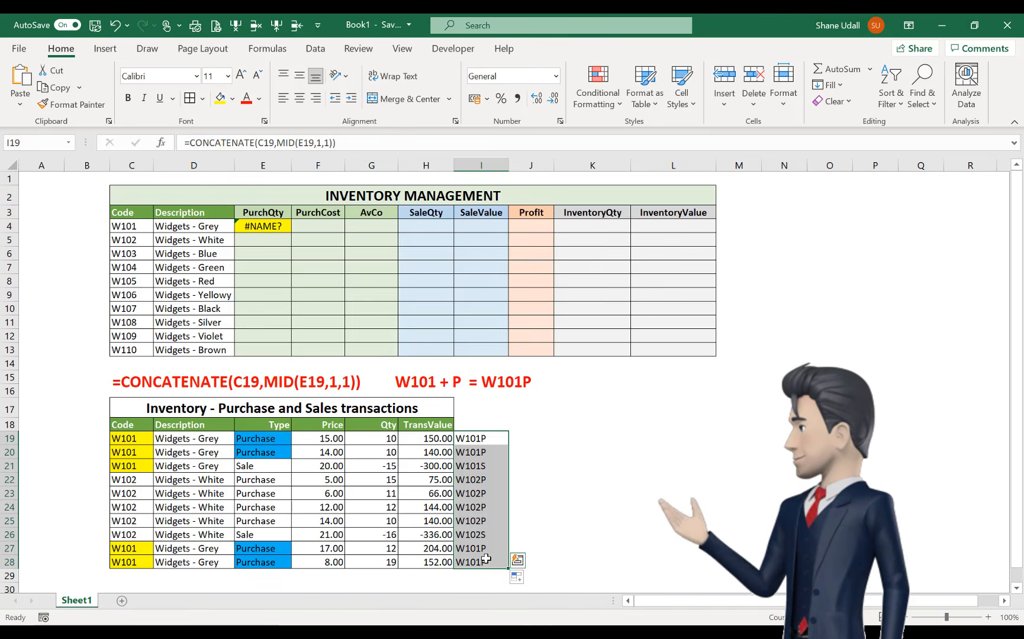
Define the workbook name Purchases for the combined code-and-type cells I19:I28
click(266, 49)
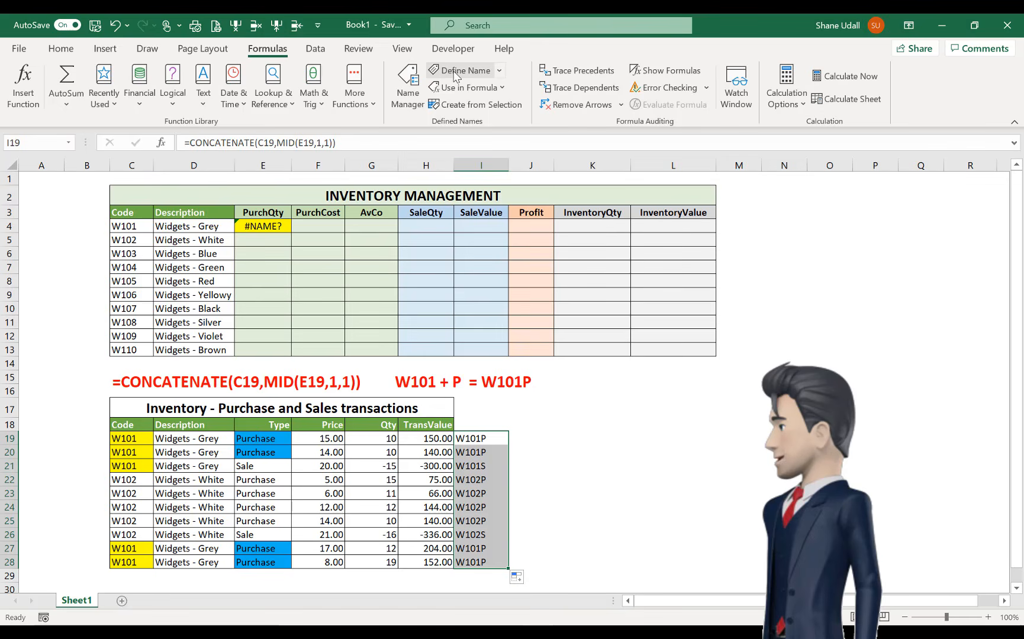
click(454, 71)
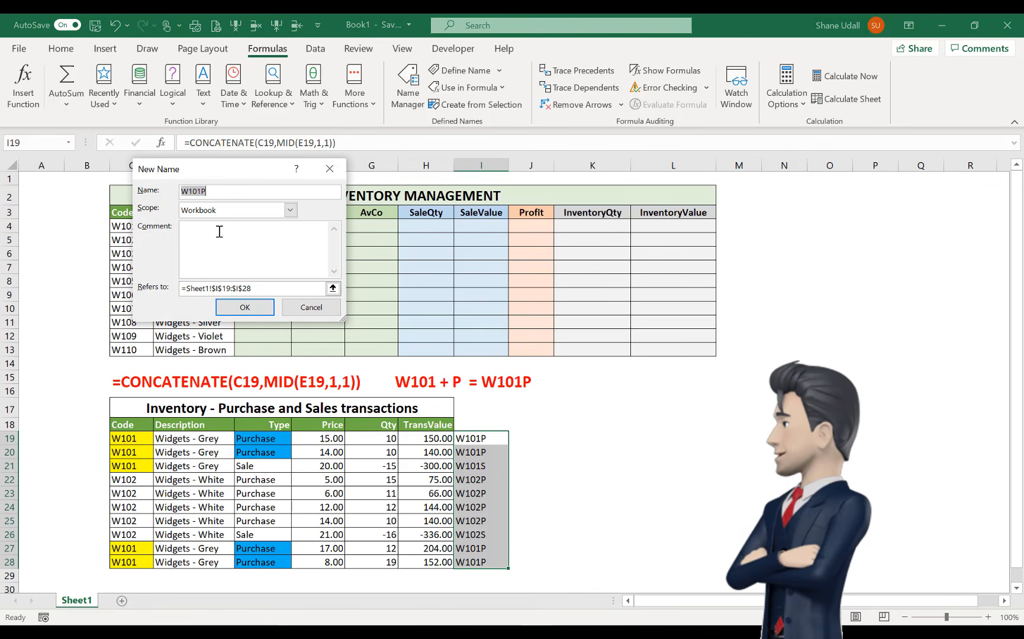
text(Pur)
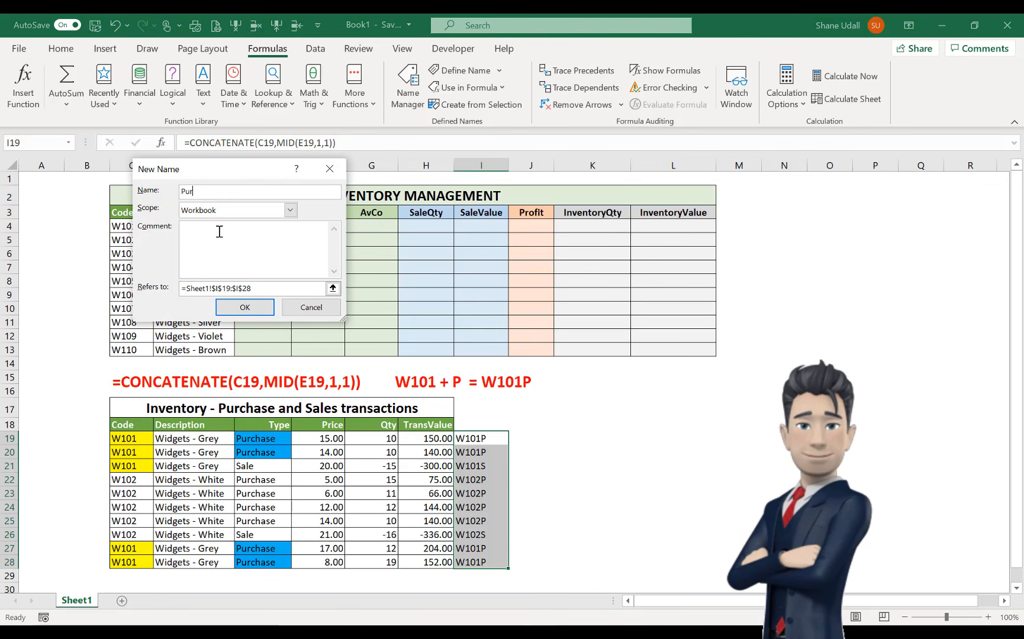
text(chase)
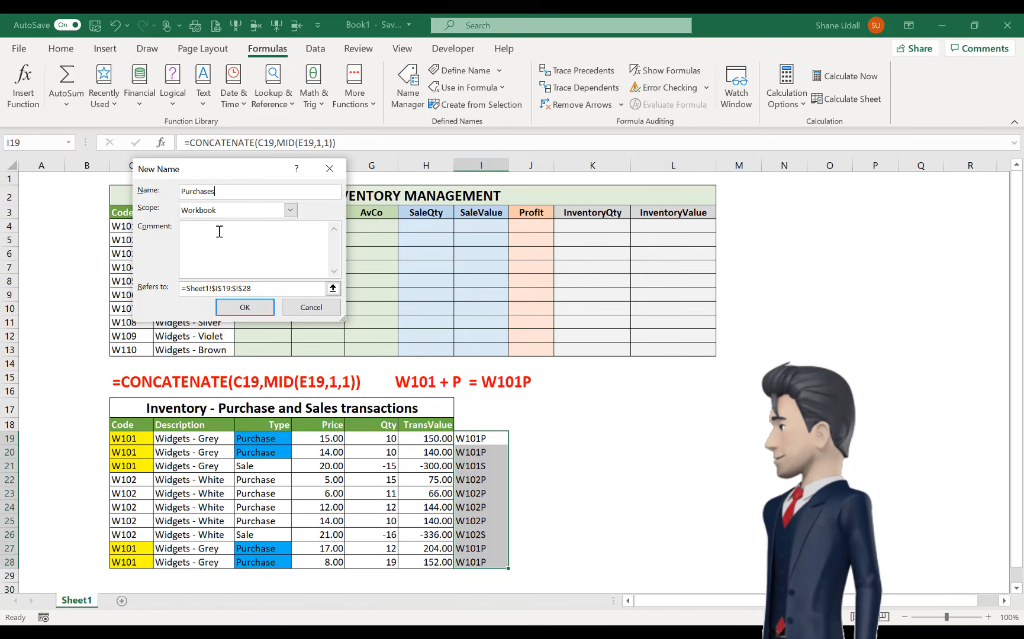
text(s)
click(245, 307)
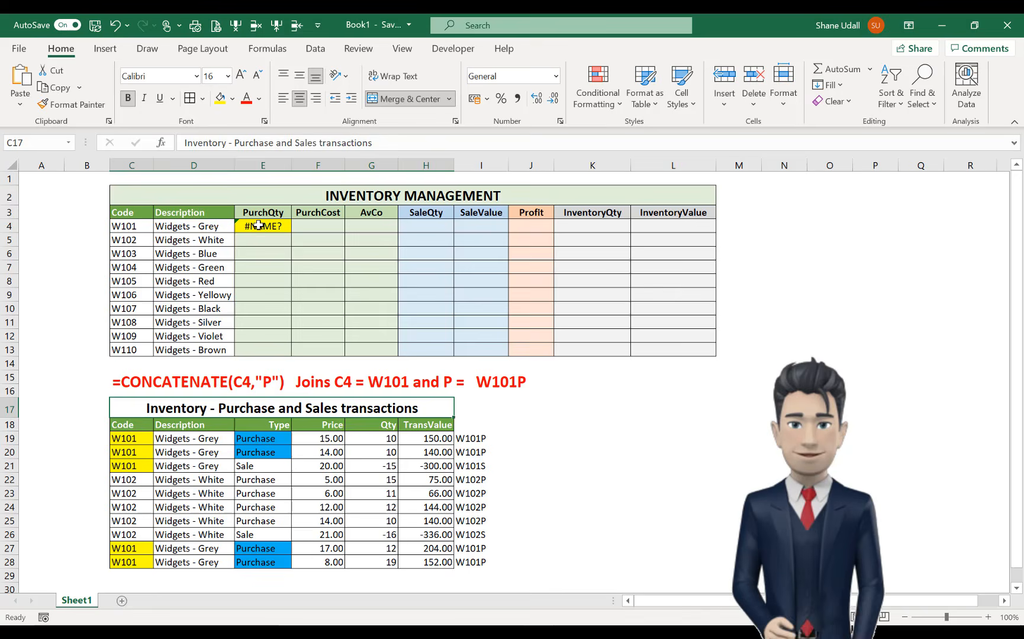
Compare the SUMIF formula in E4 with its code cell C4, the Purchases range I19:I28 and the CONCATENATE note in row 15
click(259, 226)
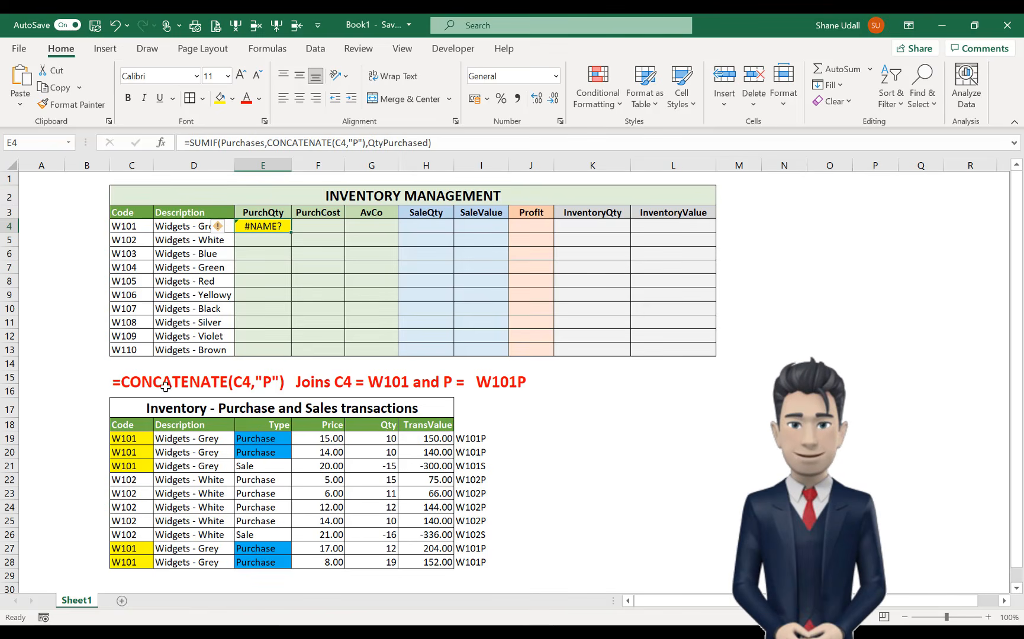
click(125, 230)
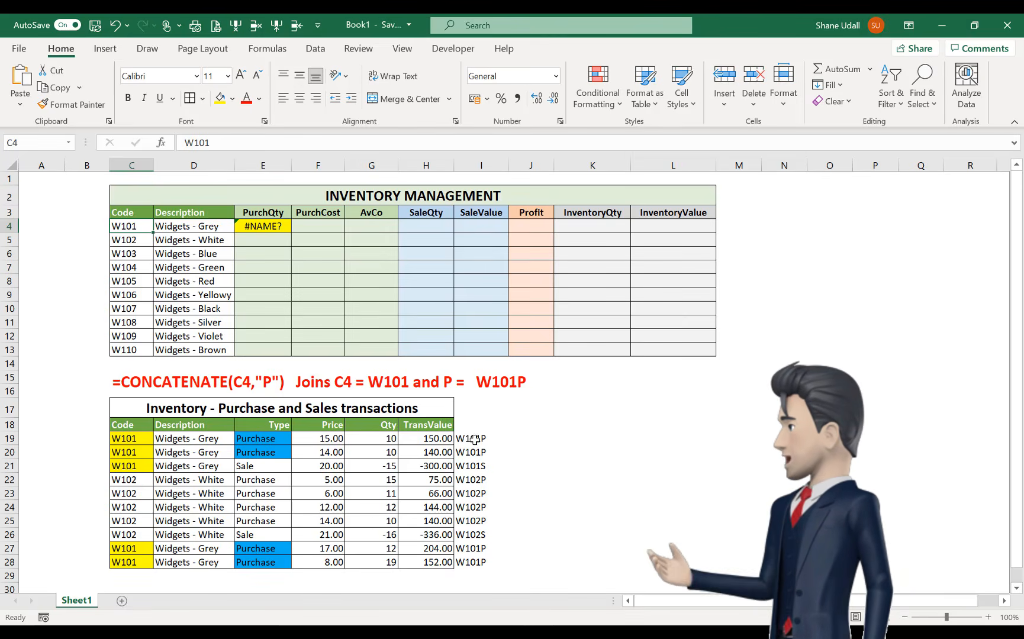
drag(471, 440, 478, 550)
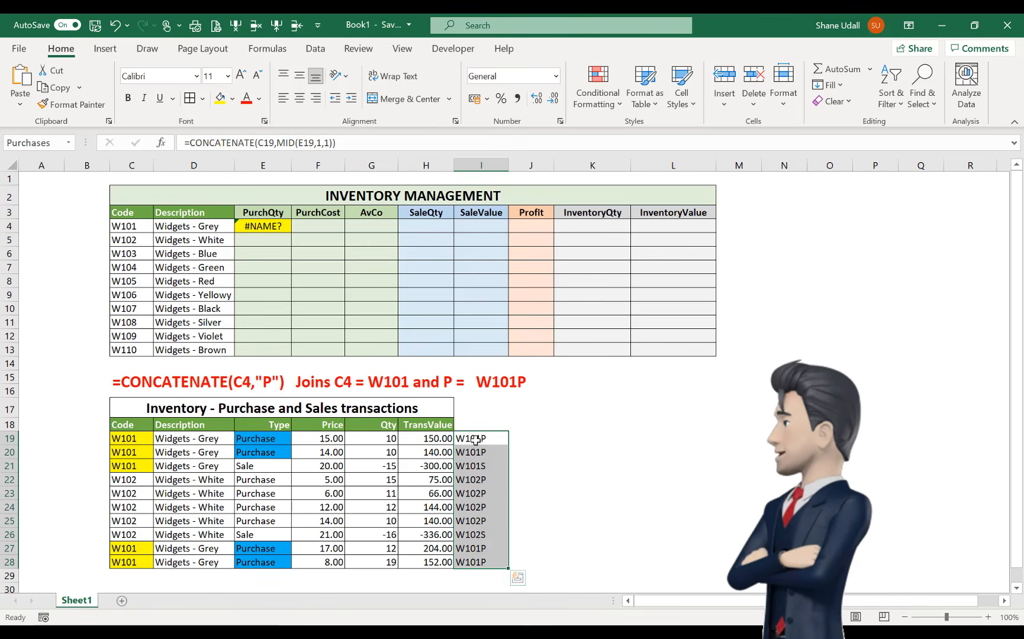
click(127, 224)
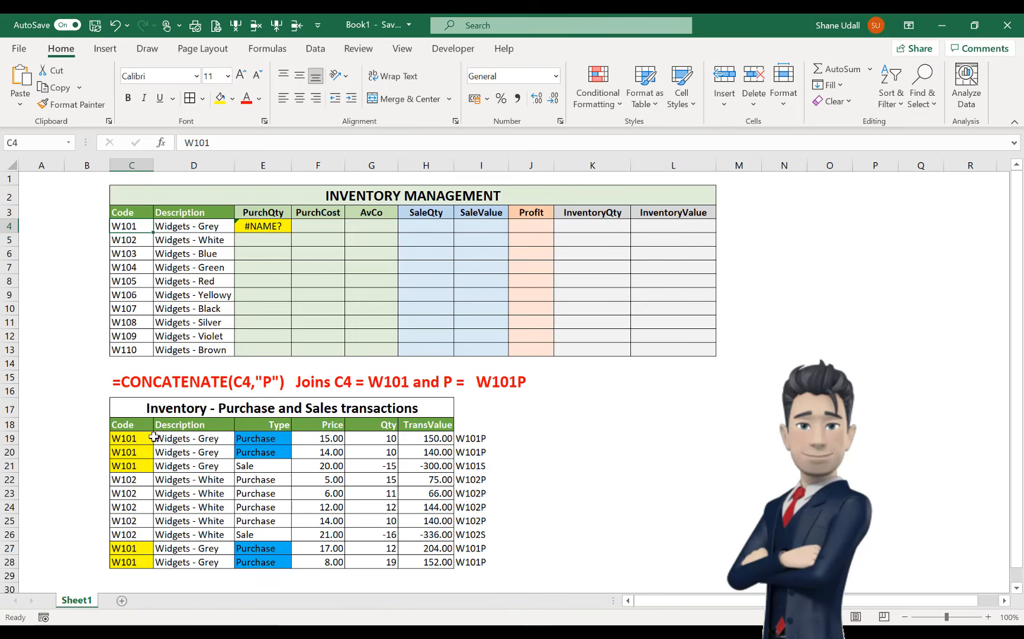
click(264, 224)
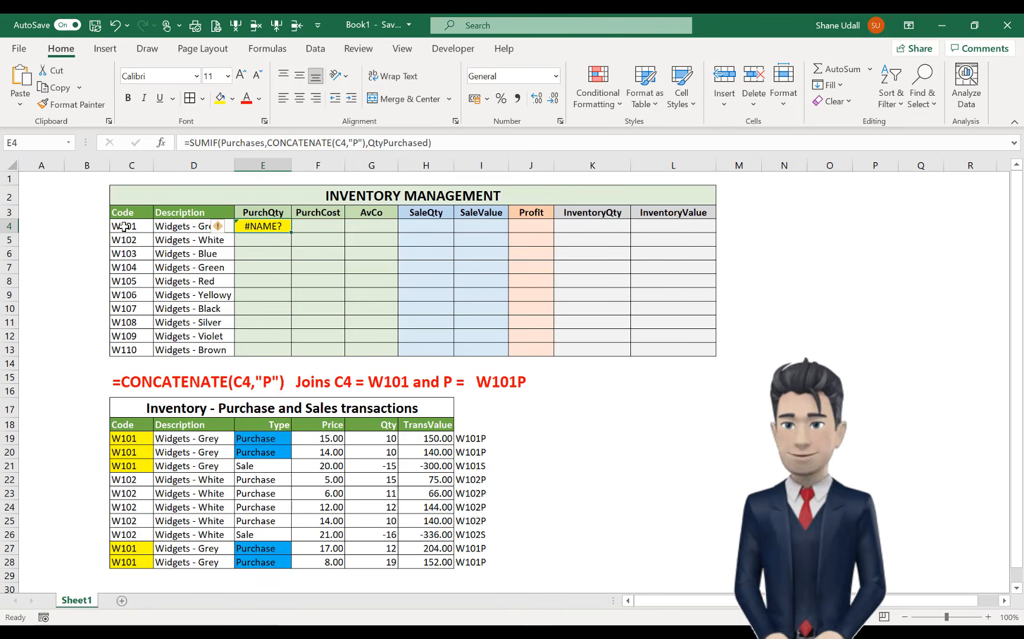
click(178, 384)
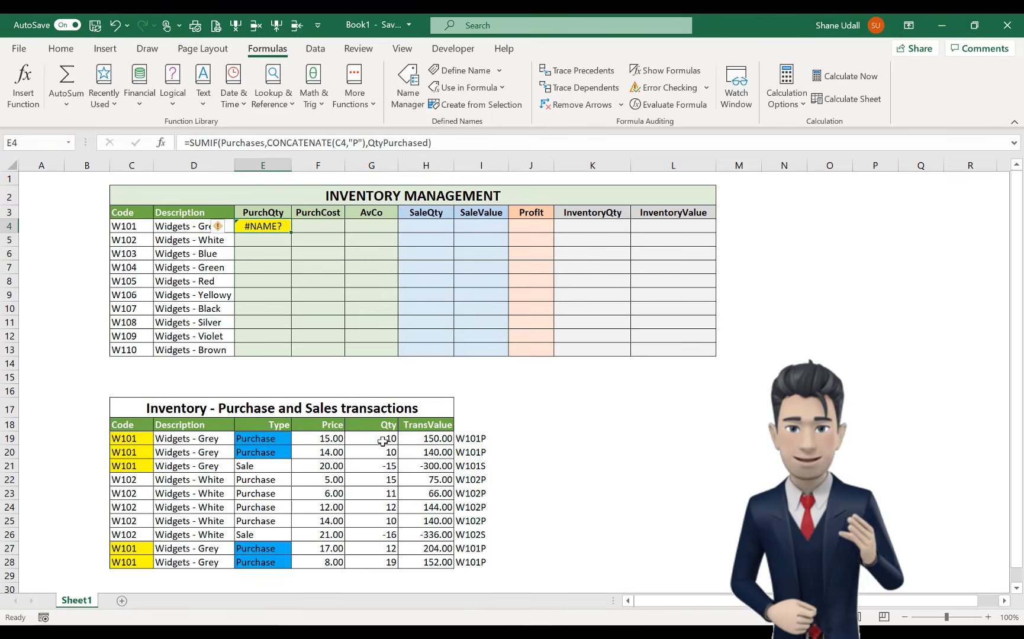
Define the workbook name QtyPurchased for the transaction quantities in G19:G28
drag(382, 436, 382, 562)
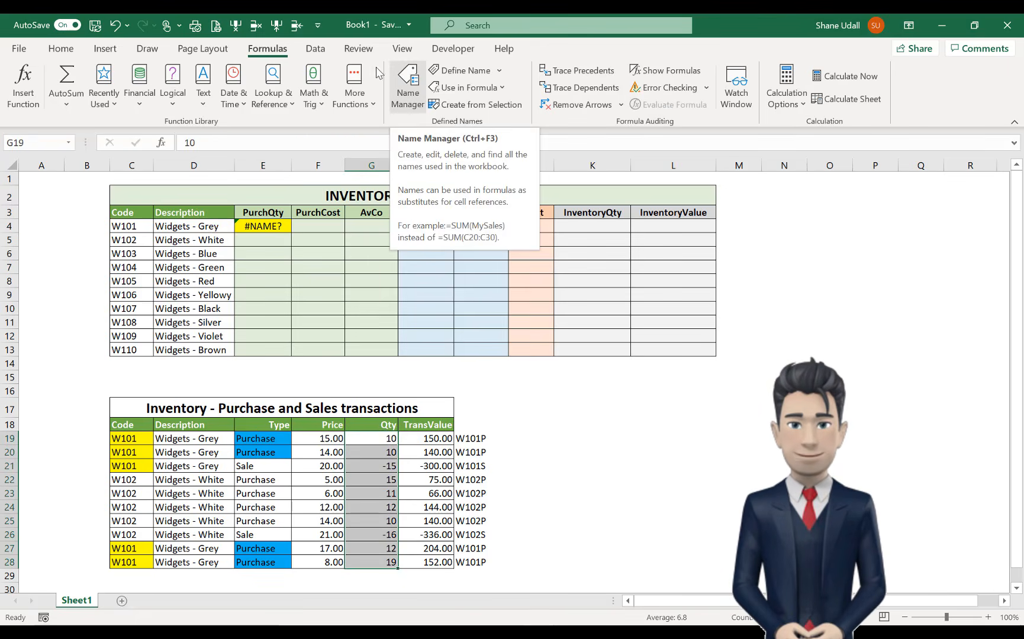
click(453, 70)
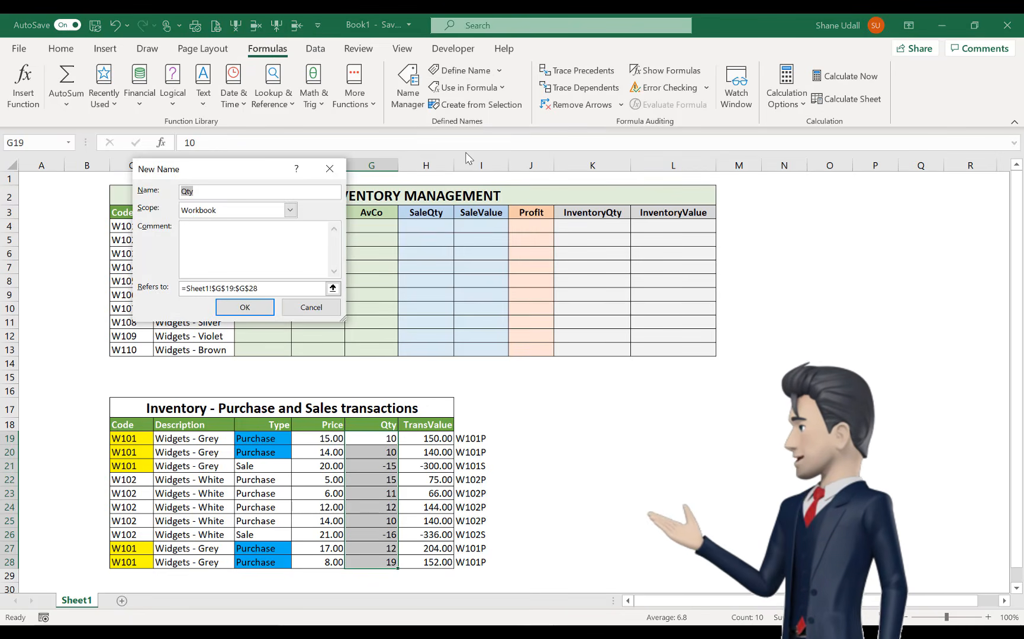
click(207, 192)
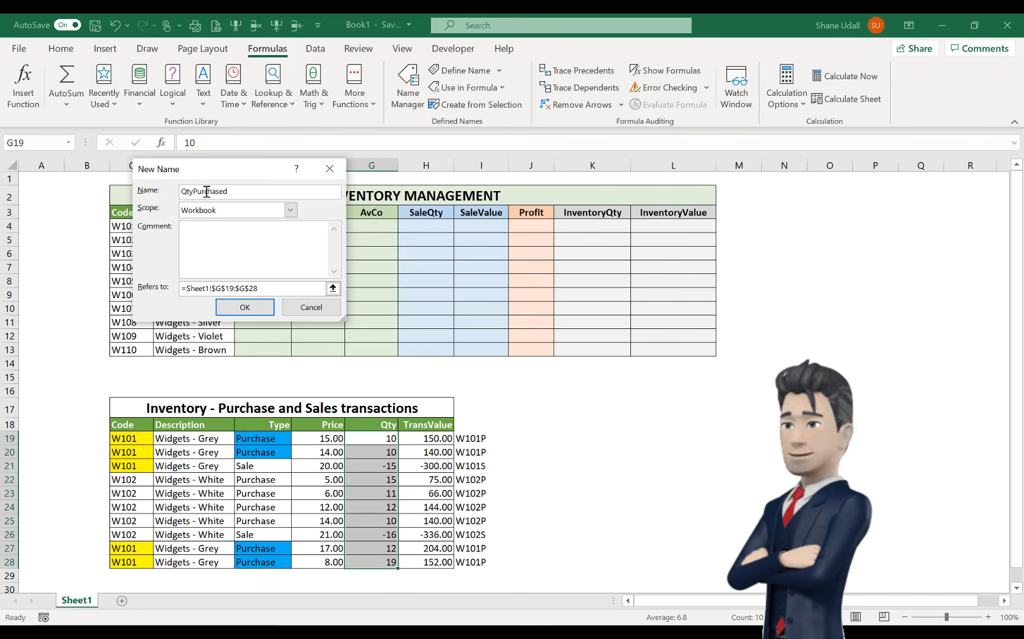
click(248, 307)
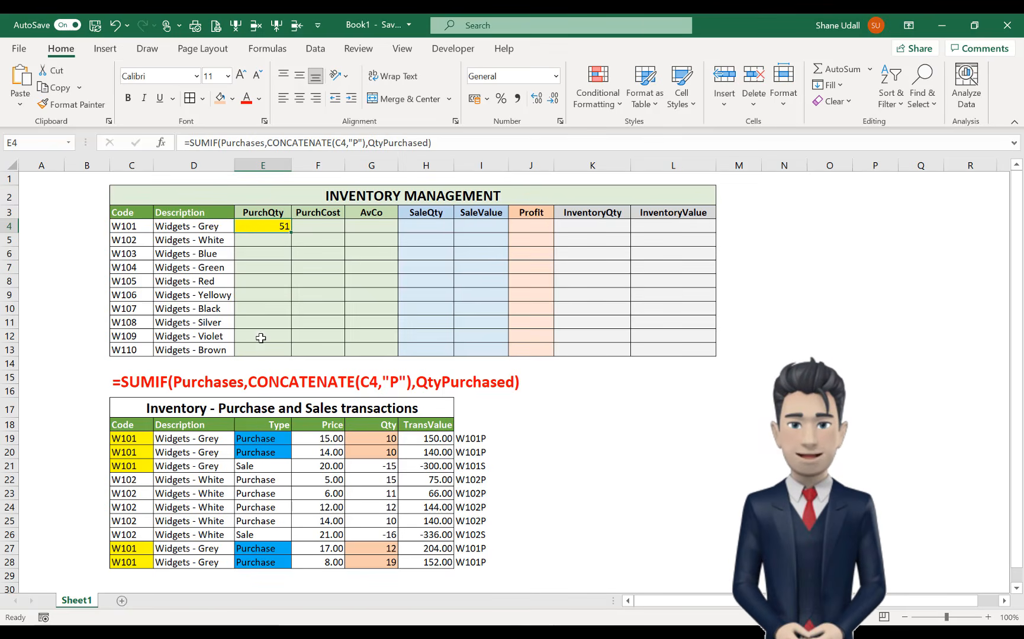
Check the W101 purchase quantities in G19:G20 and G27:G28 against the SUMIF result in E4
click(377, 438)
click(378, 455)
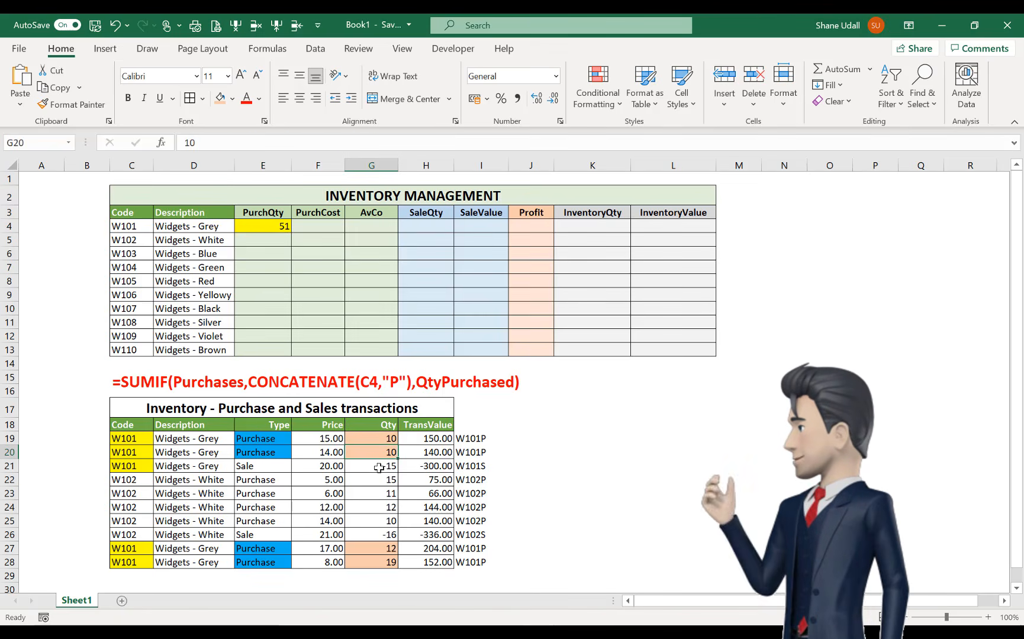
drag(385, 439, 382, 563)
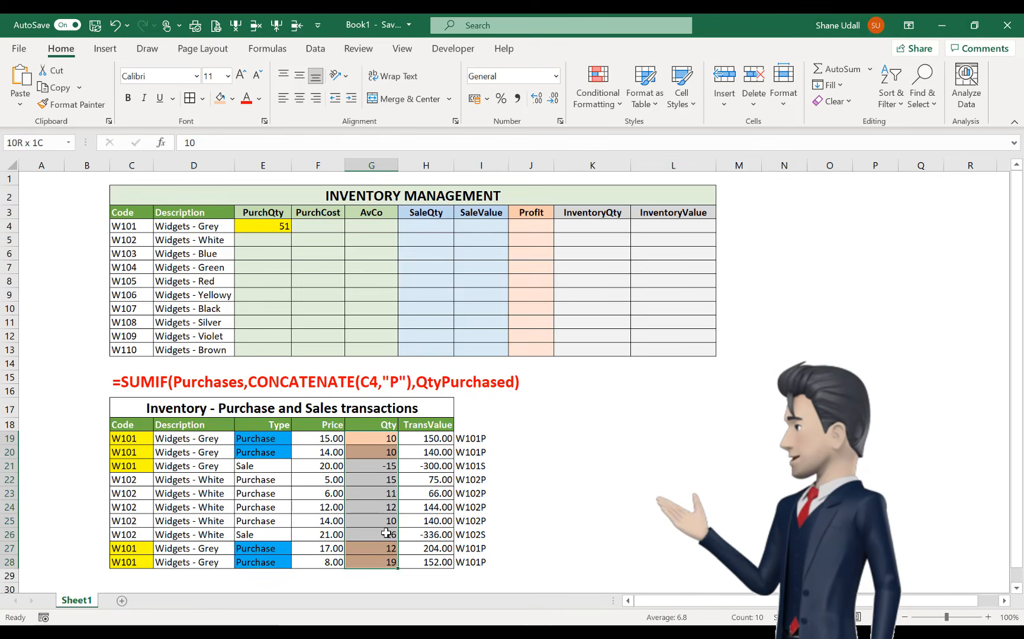
click(381, 494)
drag(379, 437, 378, 452)
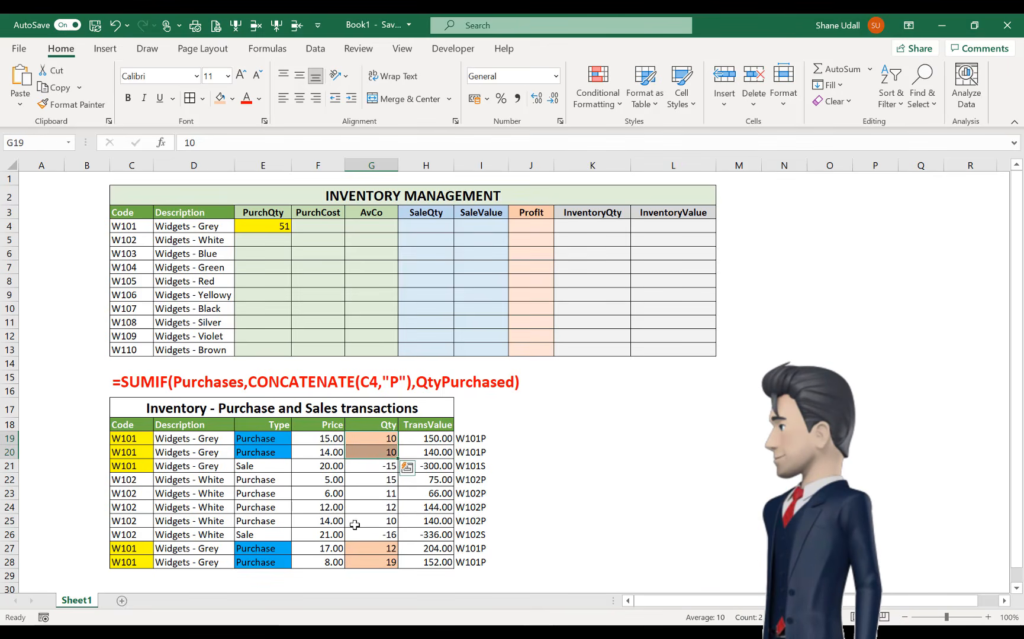
drag(362, 549, 367, 562)
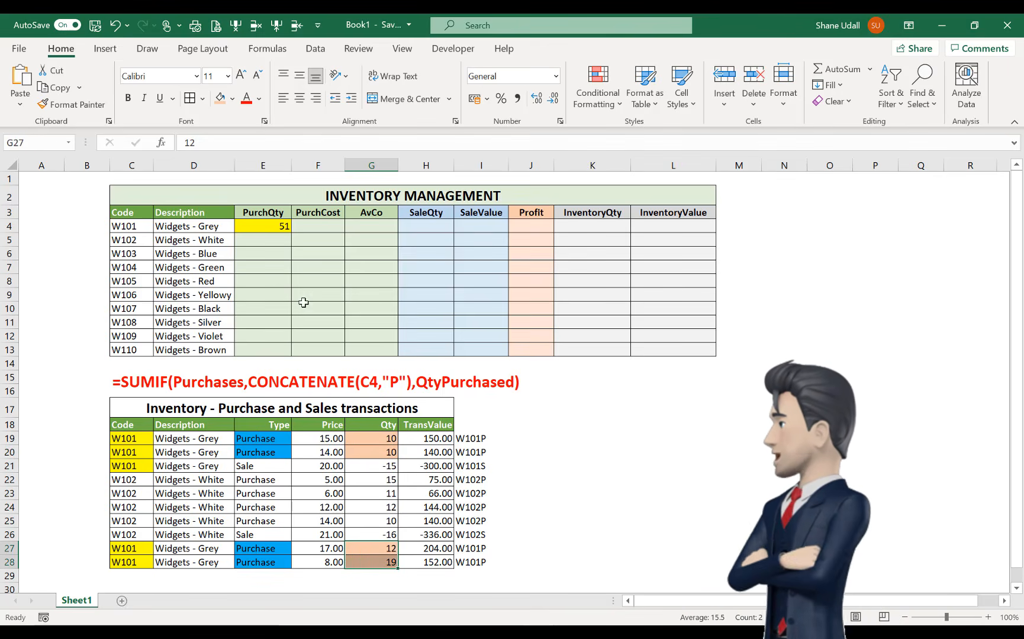
click(257, 225)
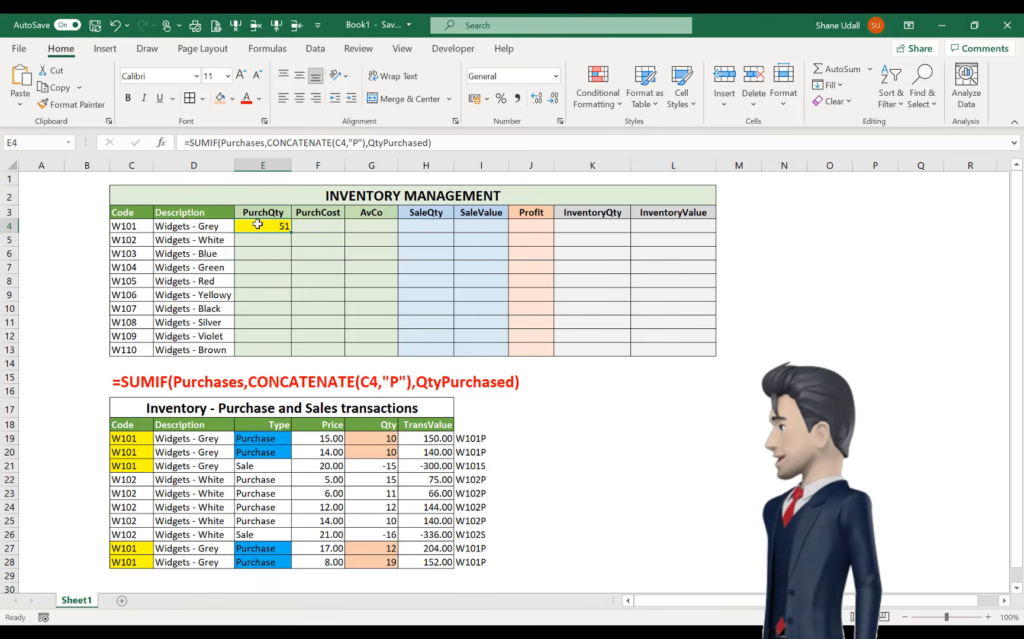
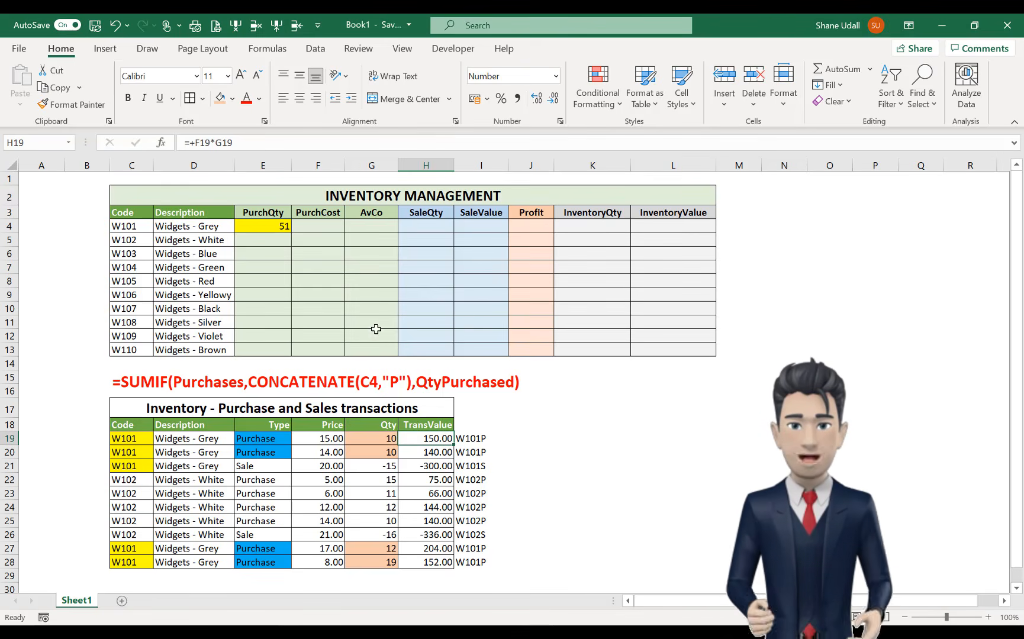
Define the workbook name CostofPurchases for the transaction values in H19:H28
click(309, 223)
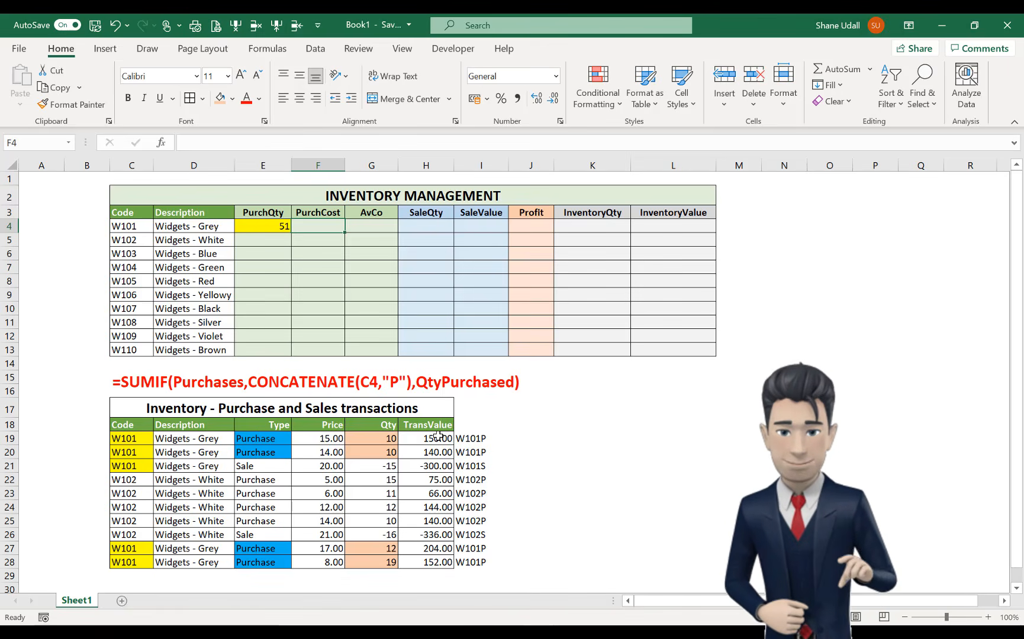
drag(438, 438, 437, 556)
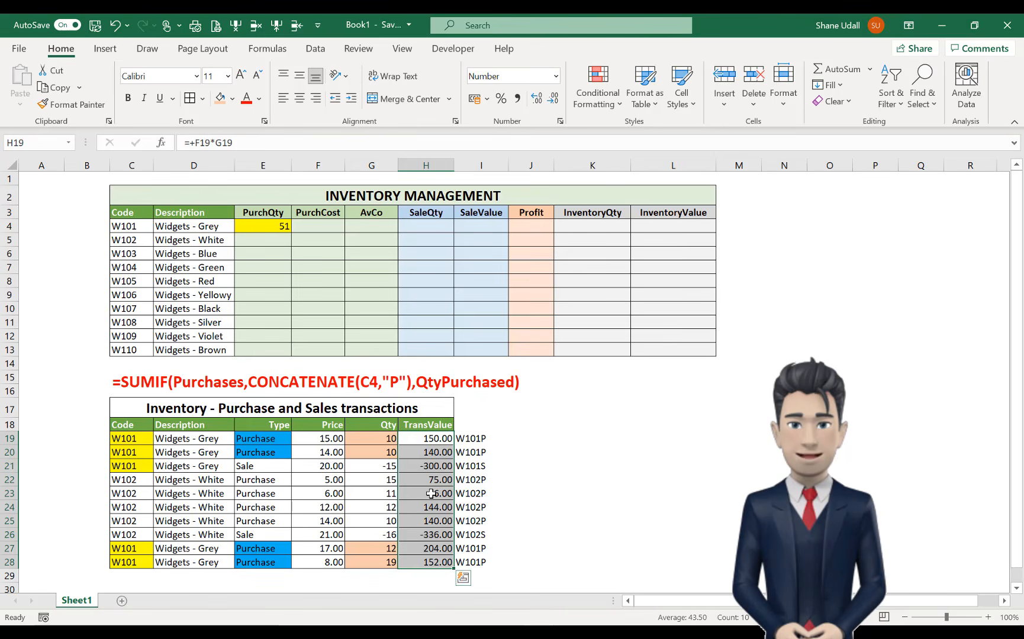
click(267, 53)
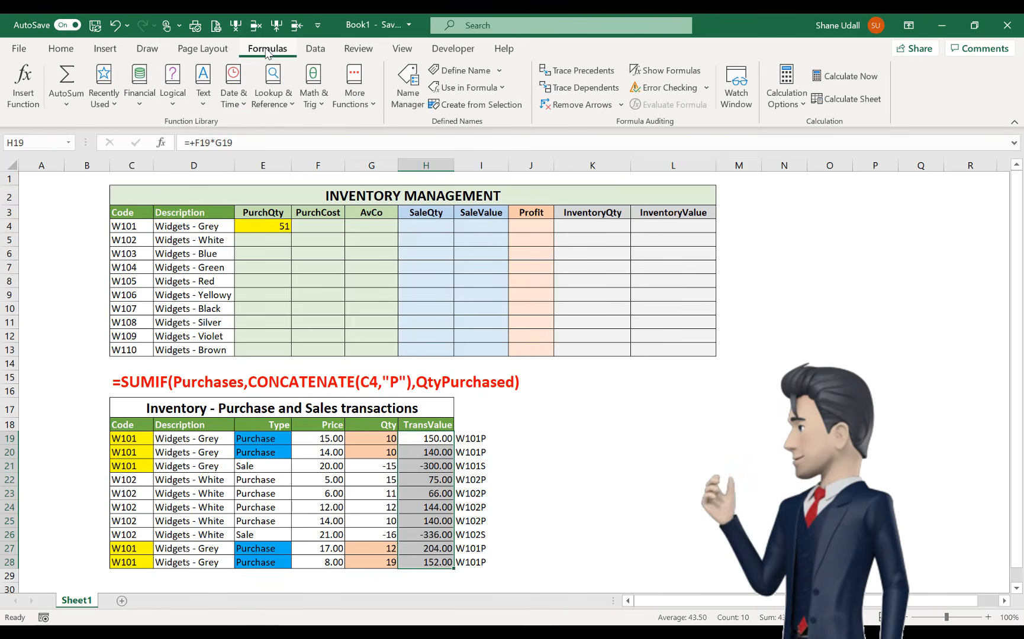
click(471, 71)
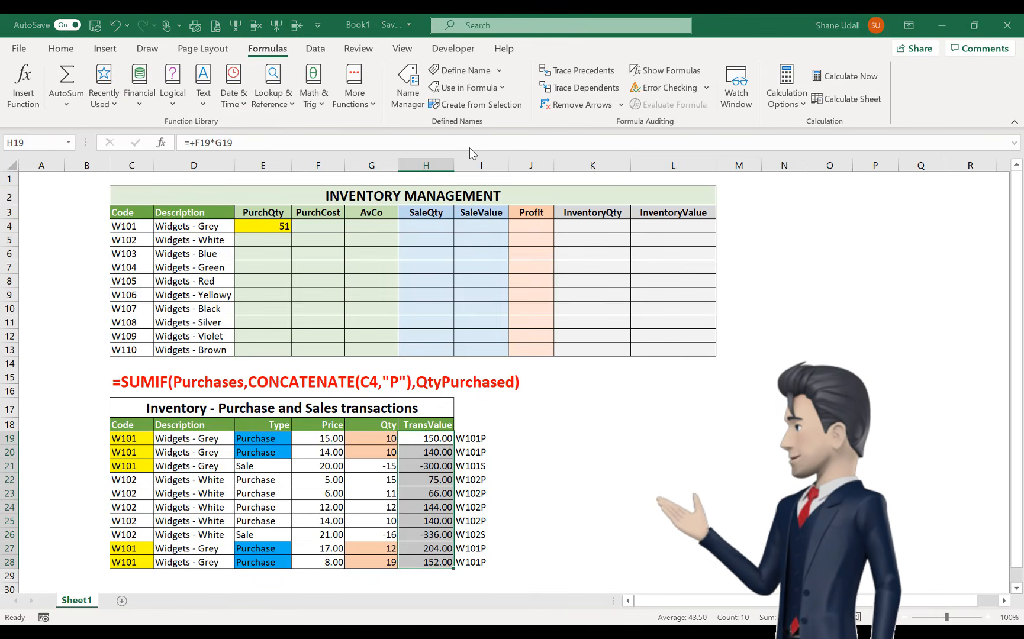
text(C)
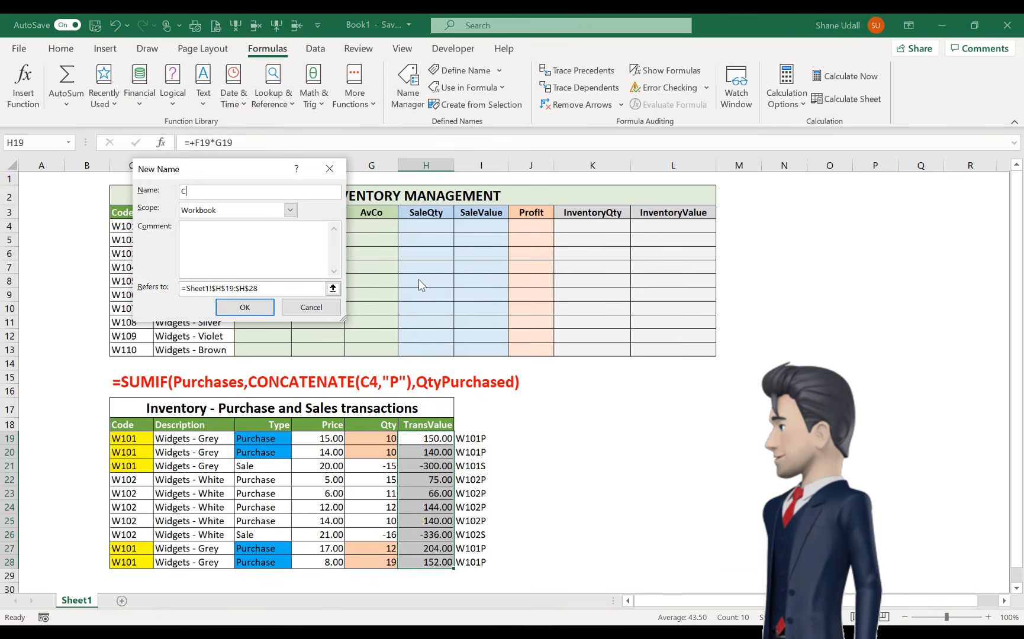
text(osto)
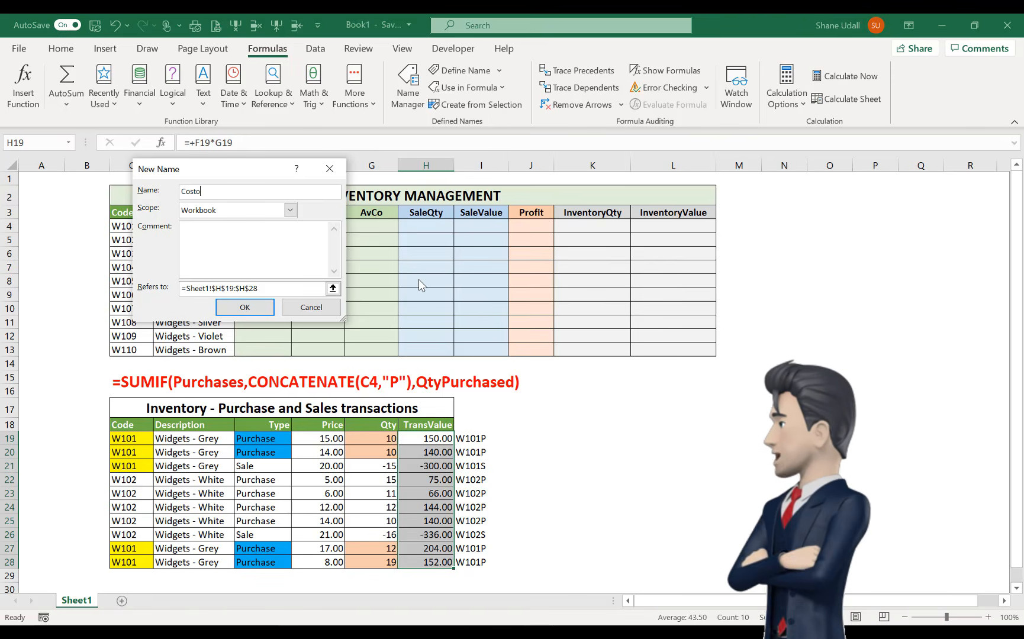
text(fPurc)
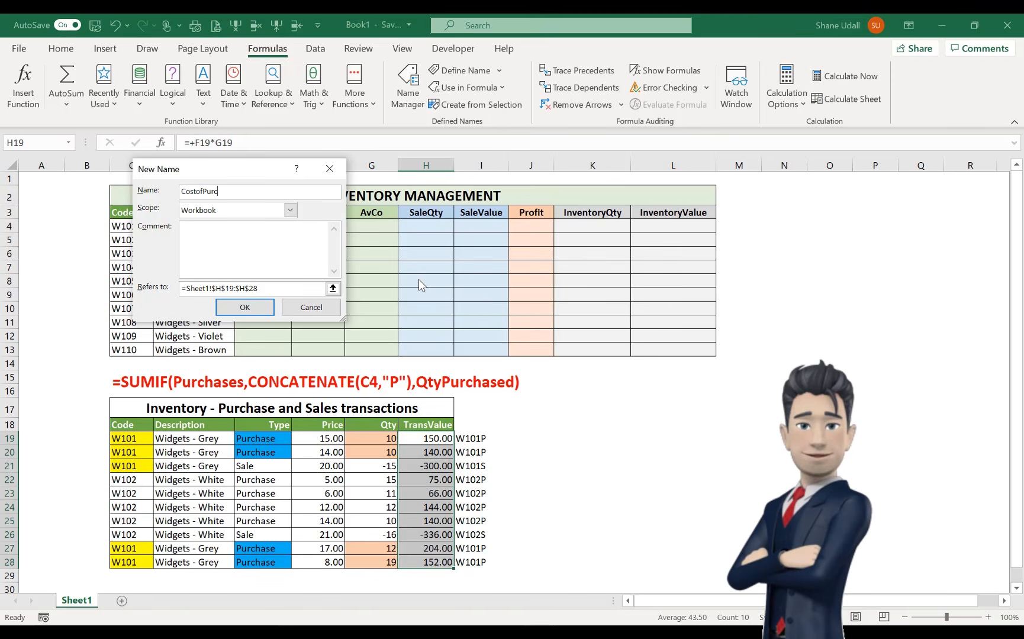
text(has)
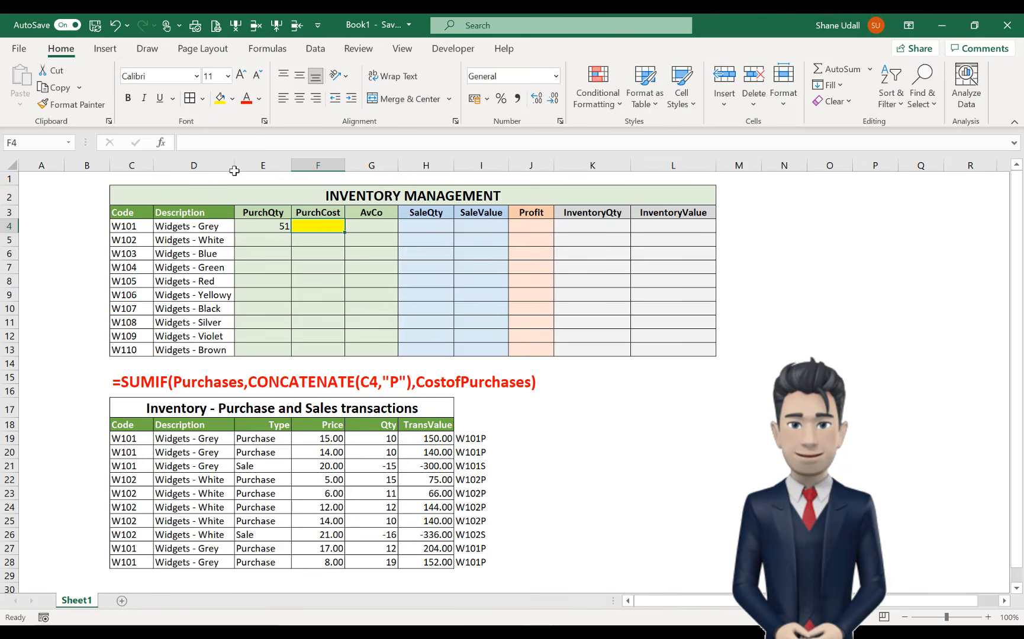
Enter =SUMIF(Purchases,CONCATENATE(C4,"P"),CostofPurchases) in F4 to total the purchase cost for W101
click(197, 142)
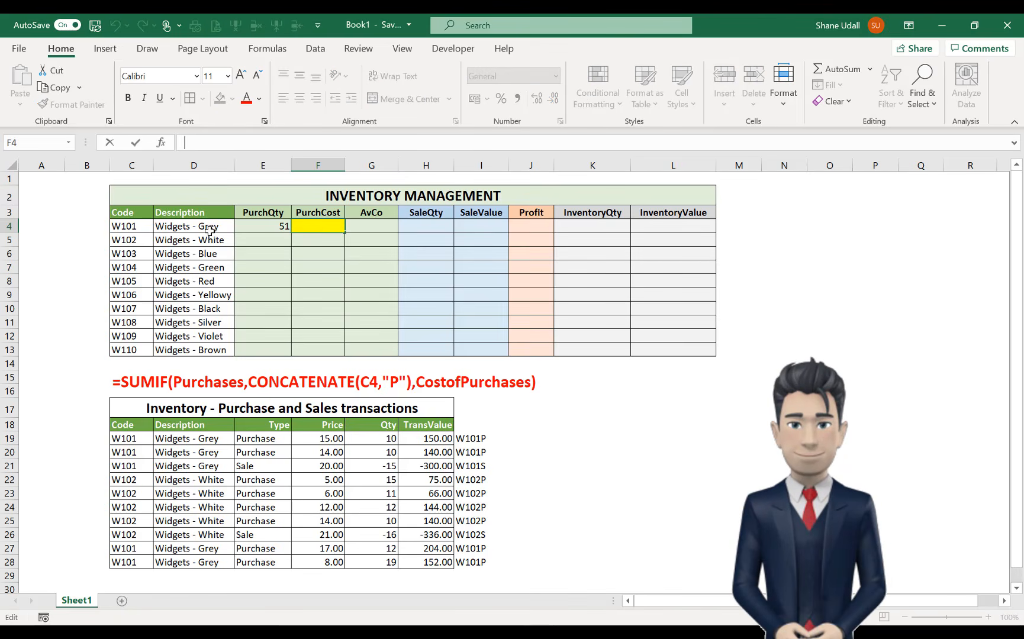
text(=)
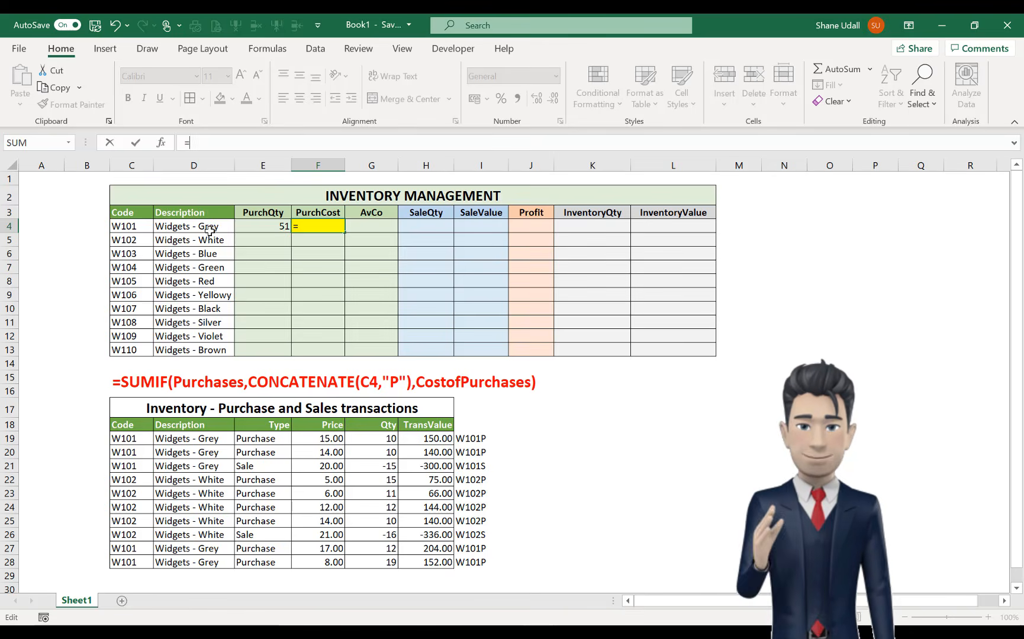
text(SUMIF)
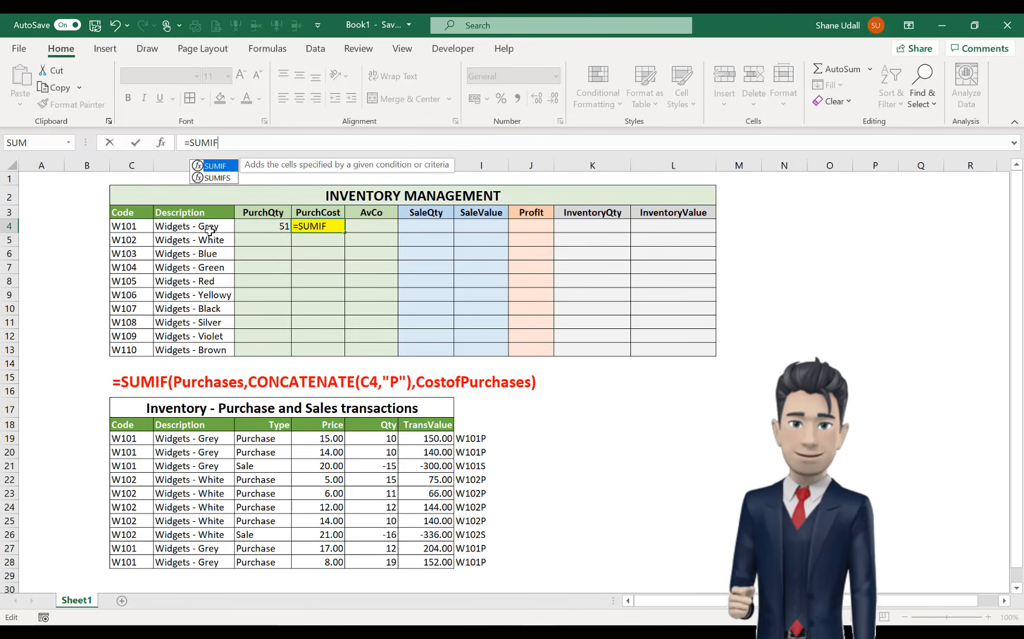
text((P)
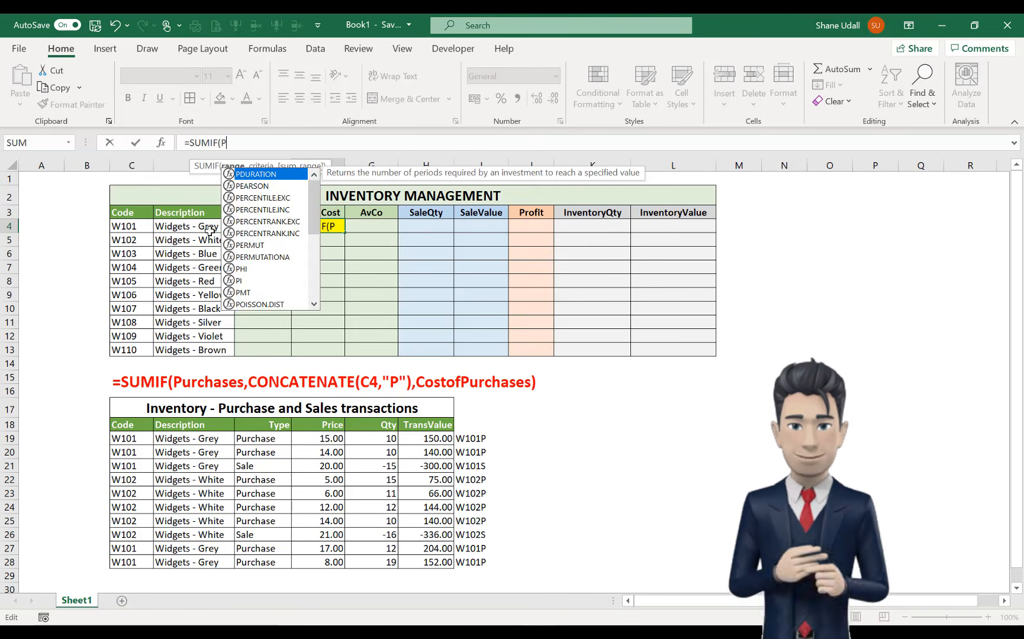
text(urcha)
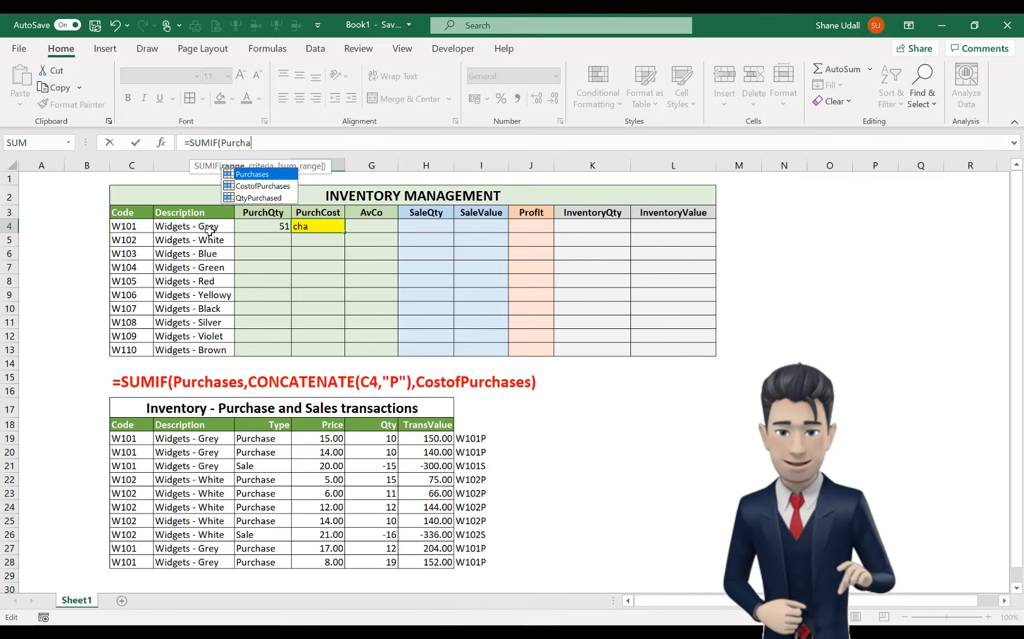
text(ses,C)
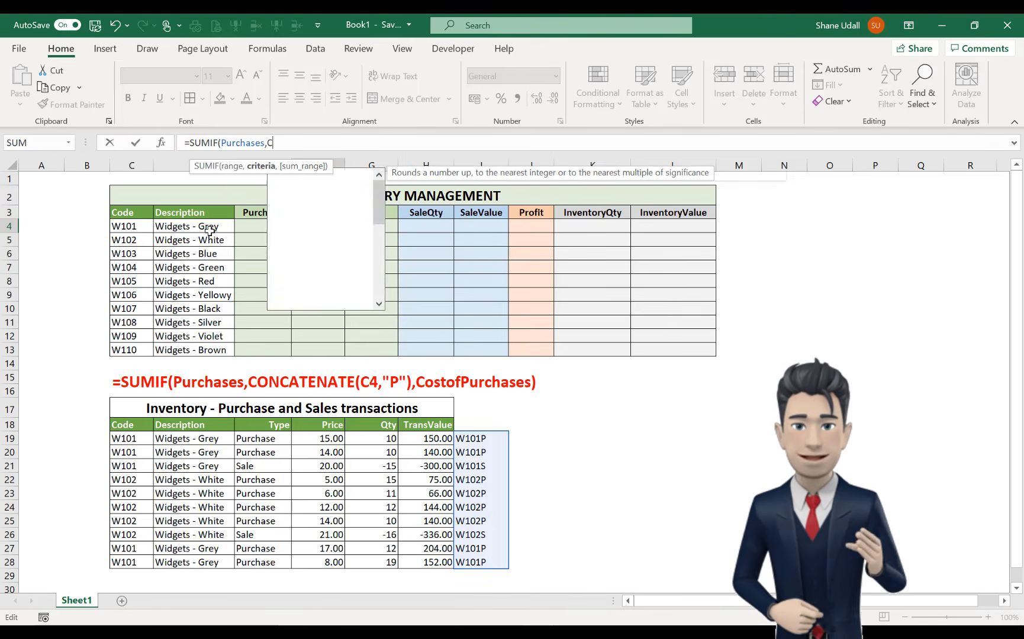
text(ONCATE)
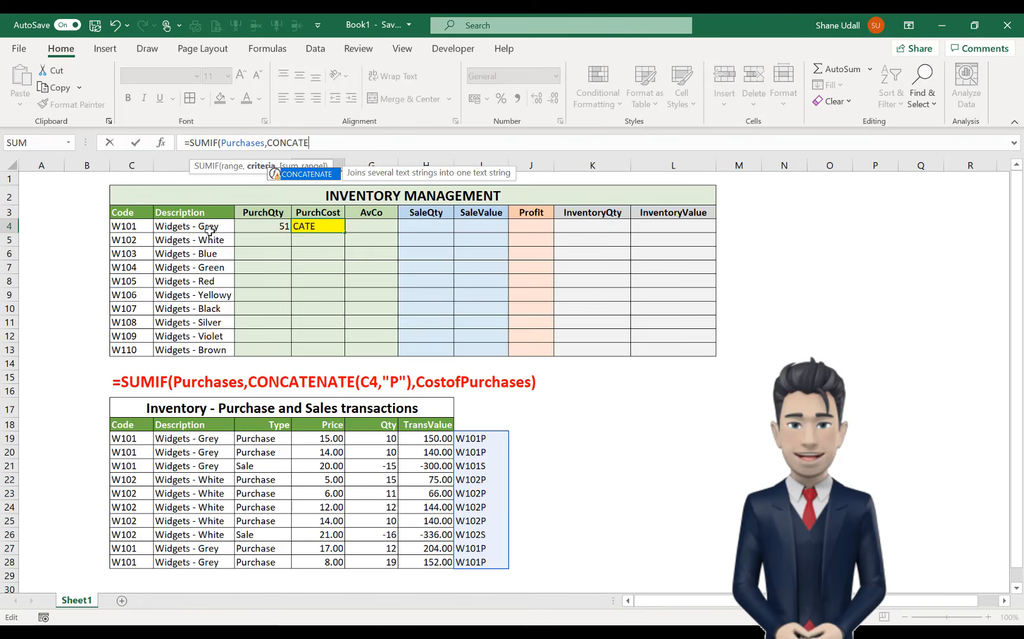
text(NATE)
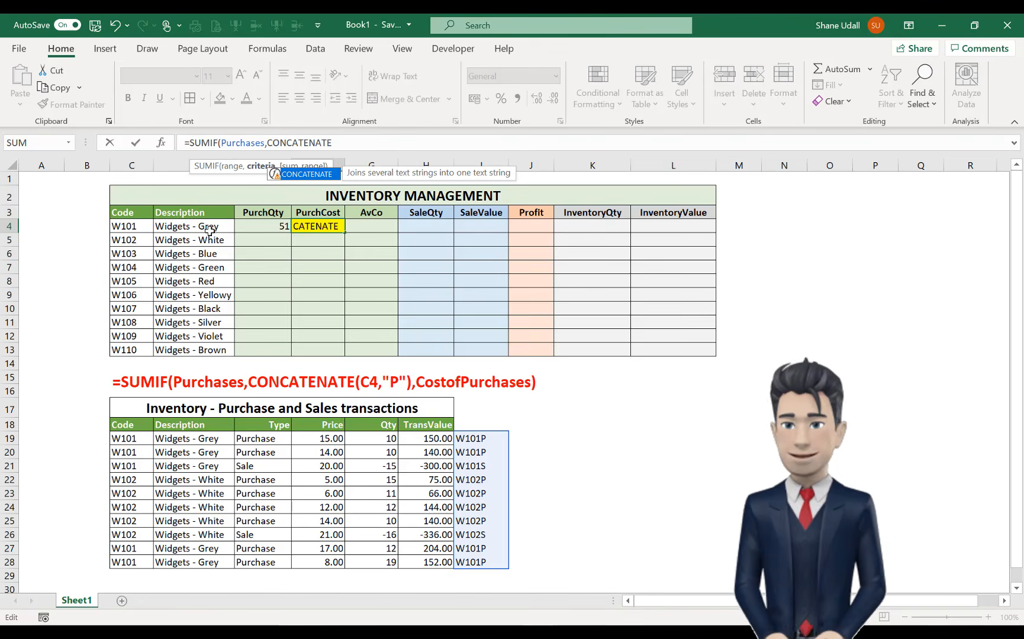
text(()
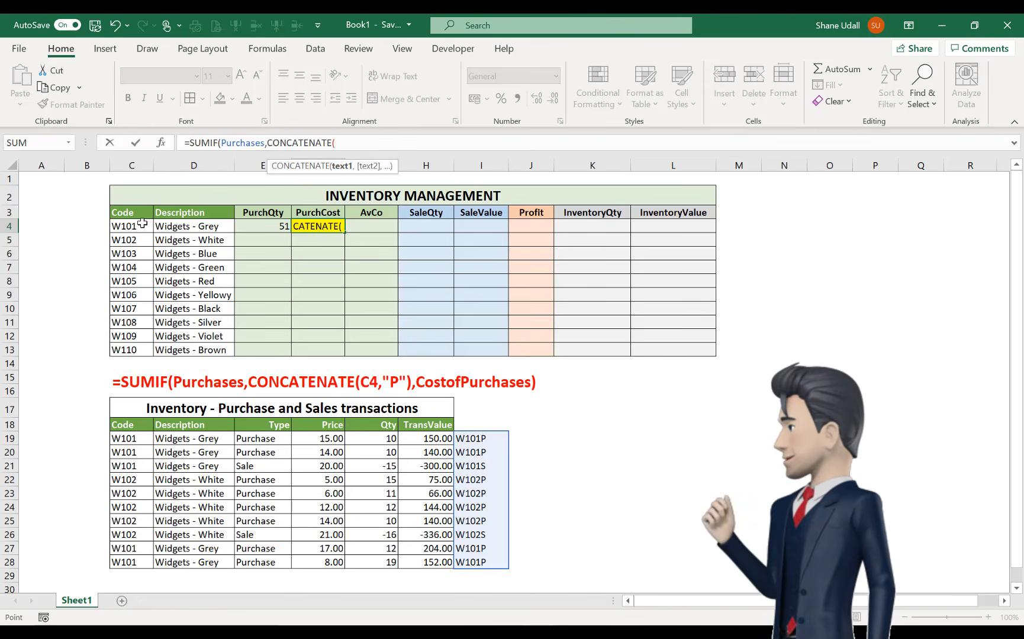
click(141, 225)
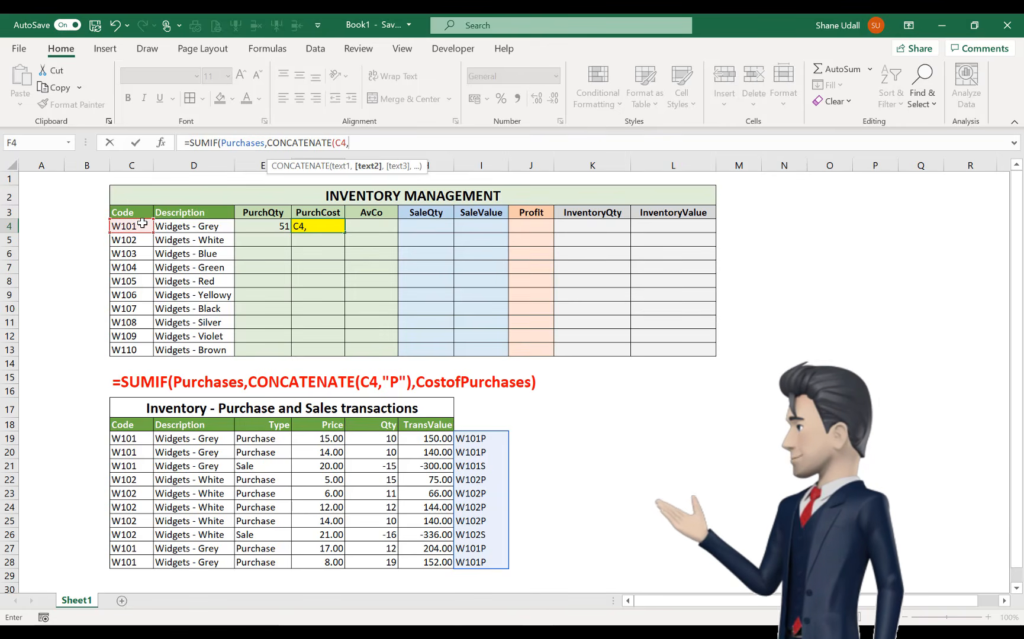
text(,")
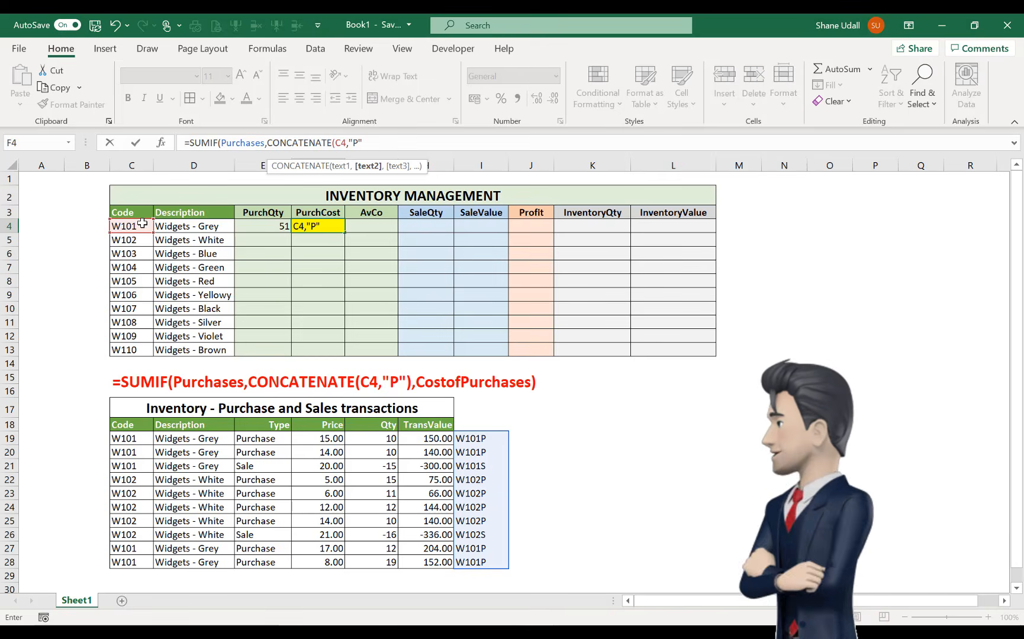
text(P"),)
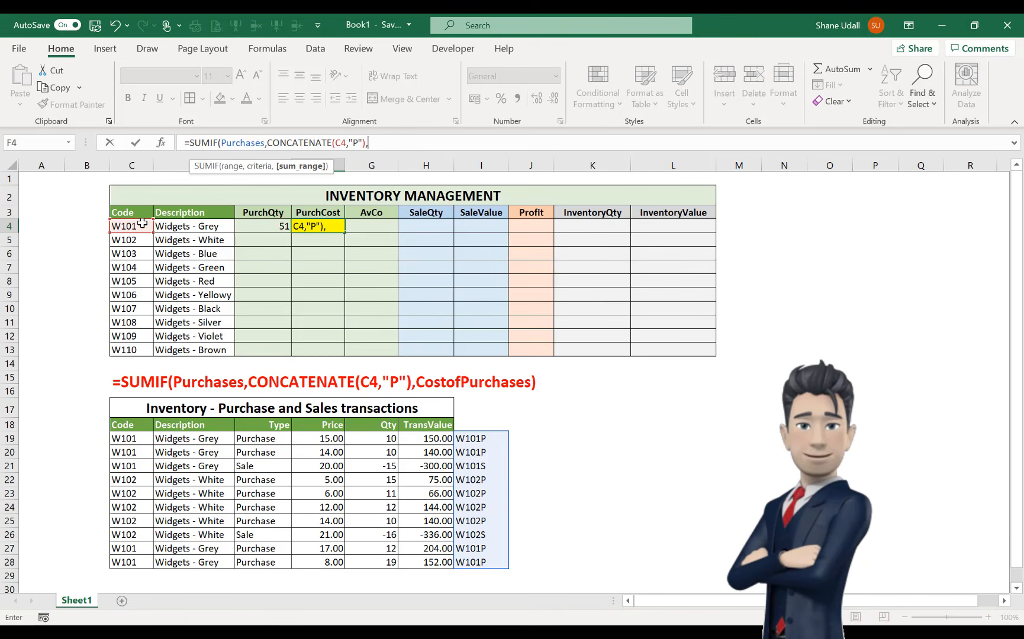
text(Co)
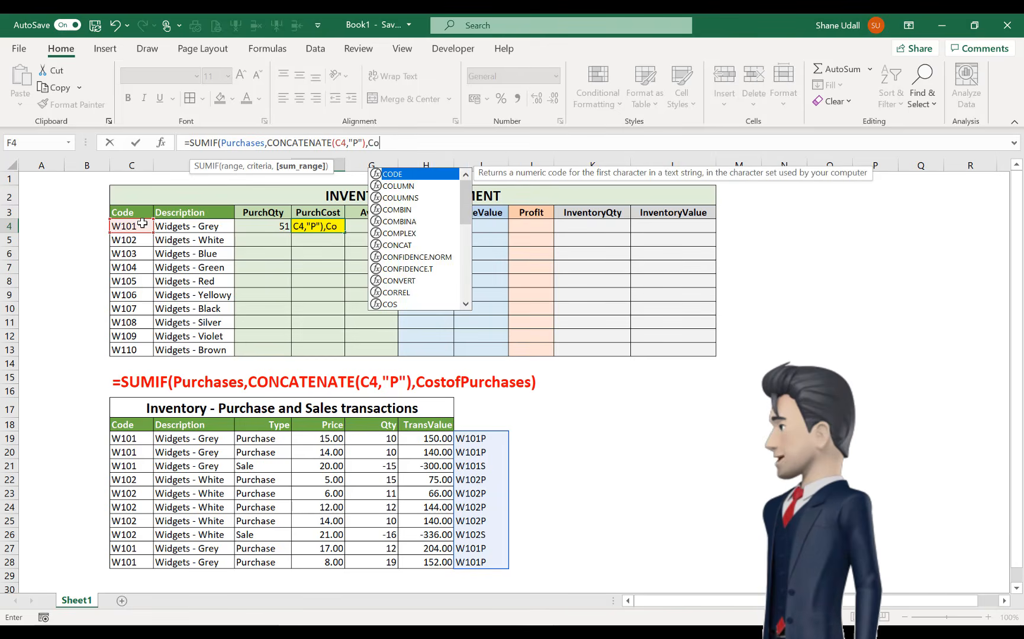
text(stofP)
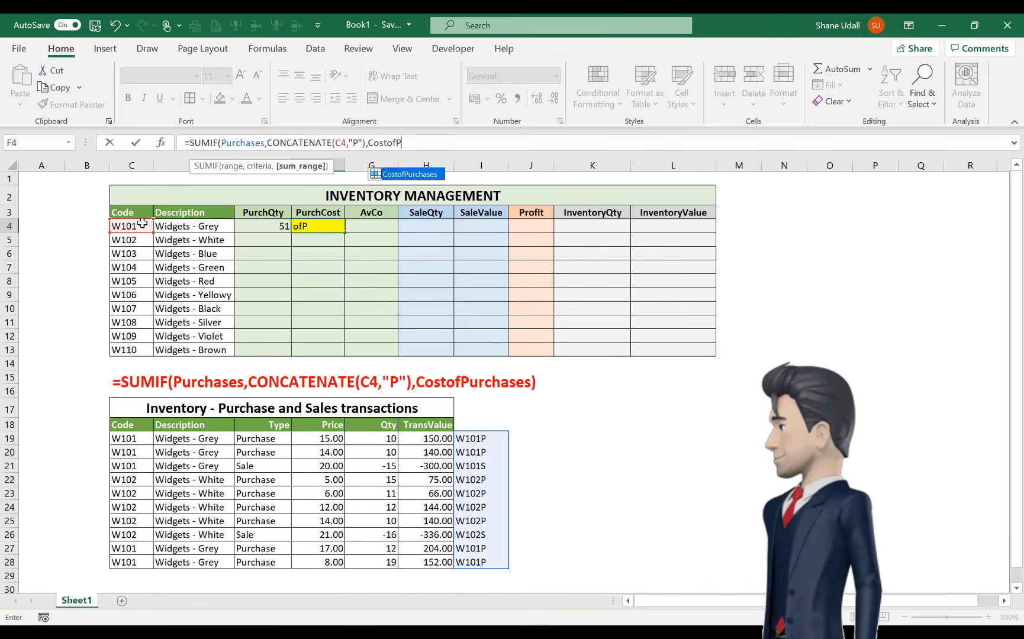
text(urchase)
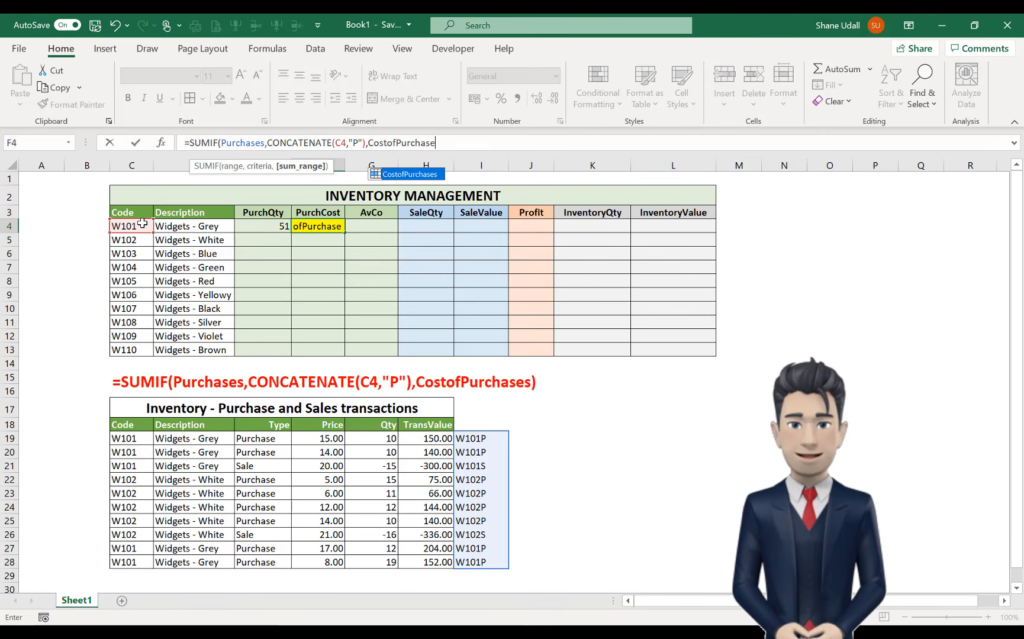
text(s))
key(Return)
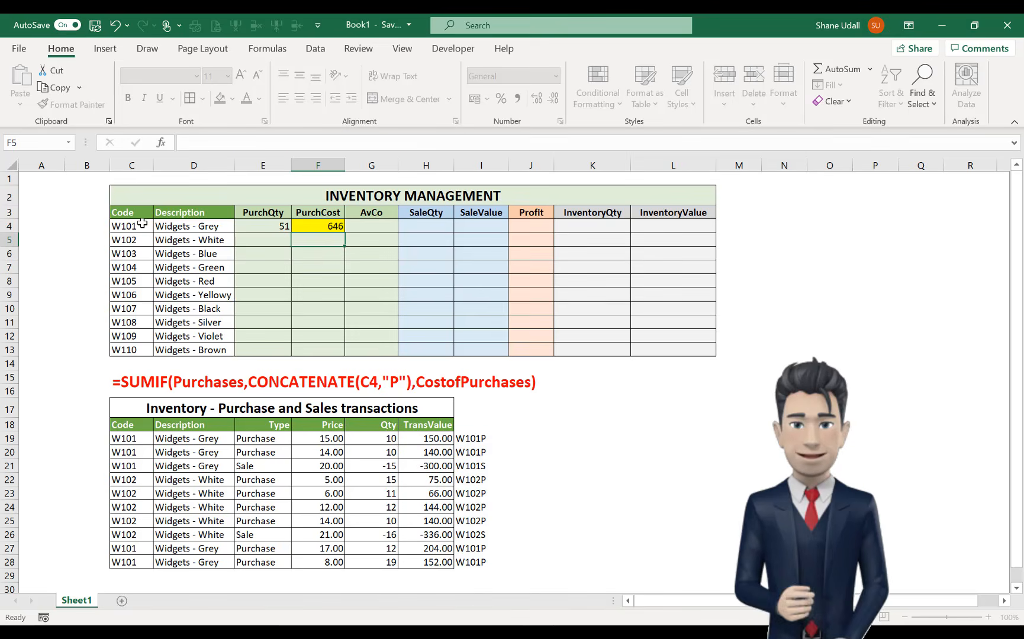
click(321, 227)
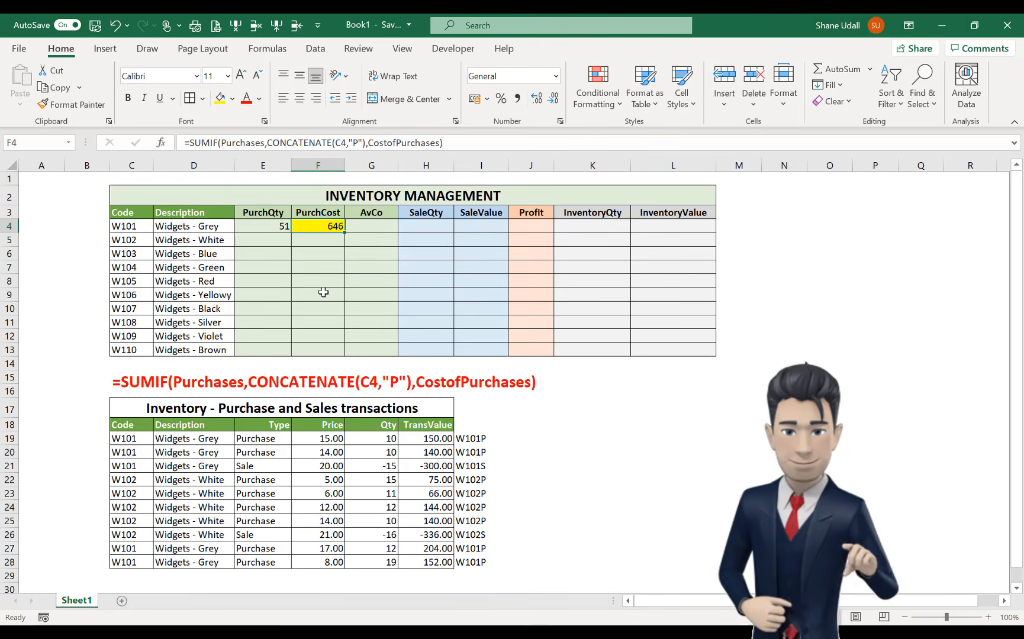
Calculate the average cost for W101 in G4 with the formula +F4/E4
key(Right)
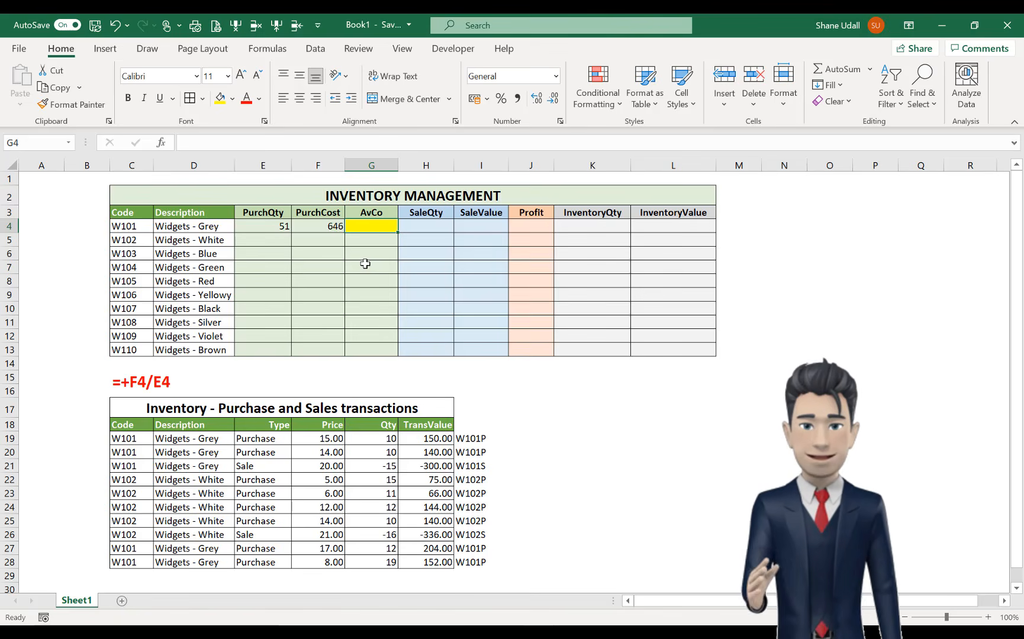
text(+)
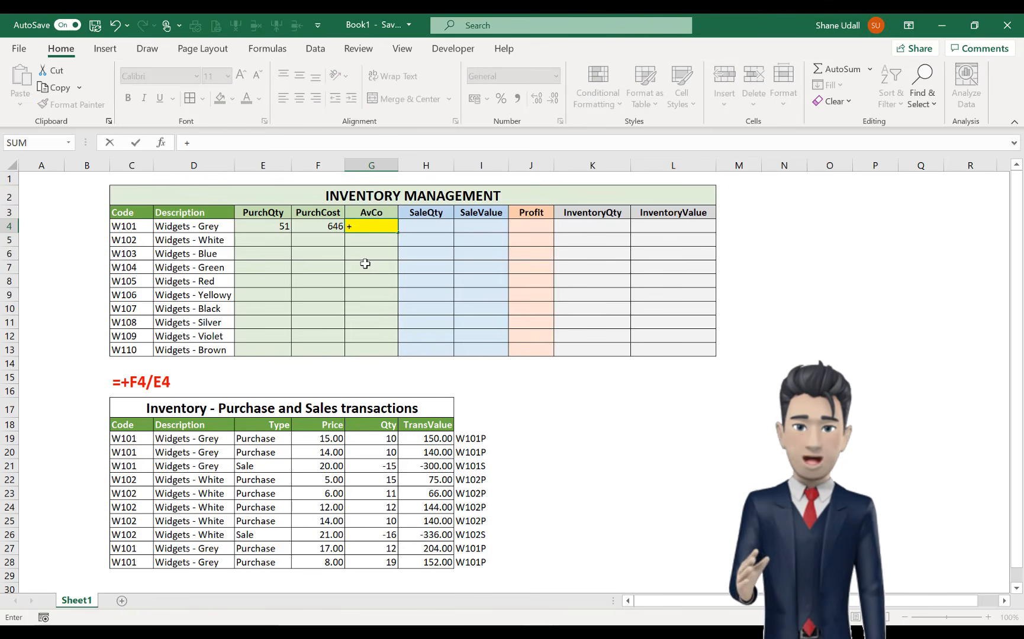
click(338, 222)
text(/)
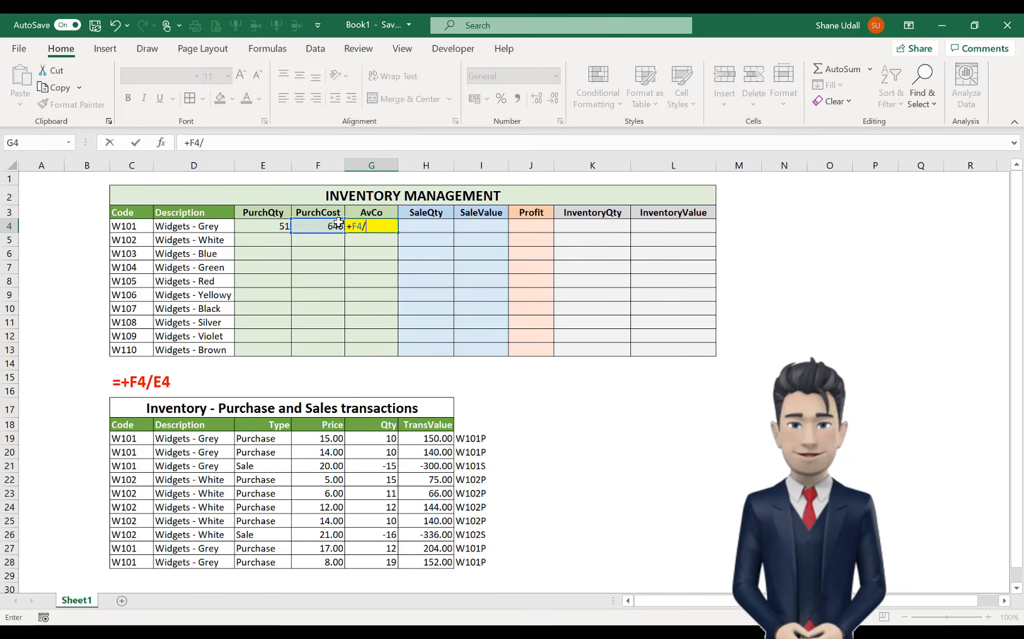
click(263, 226)
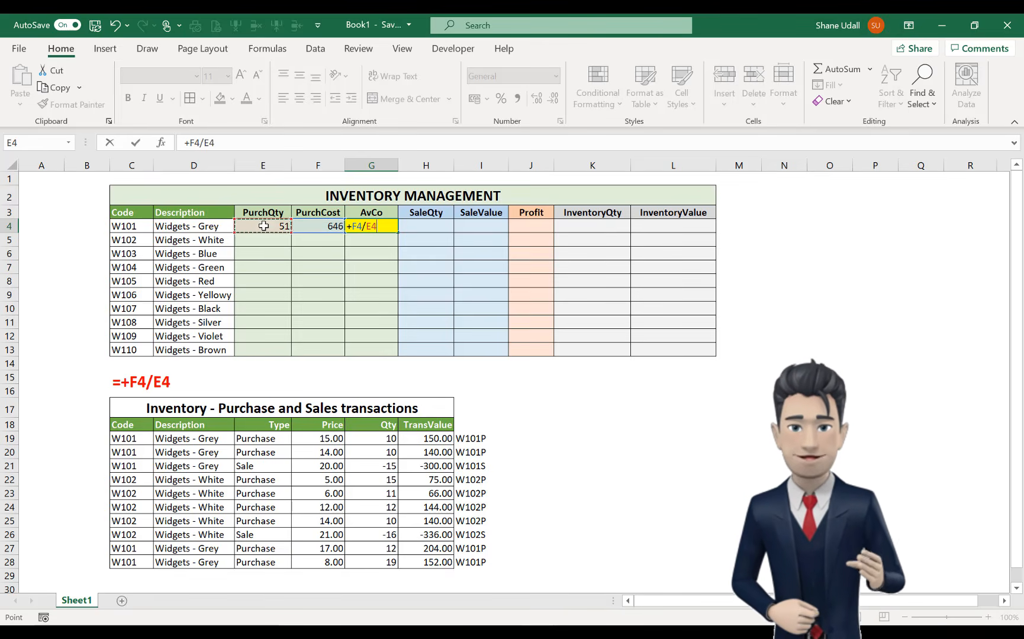
key(Return)
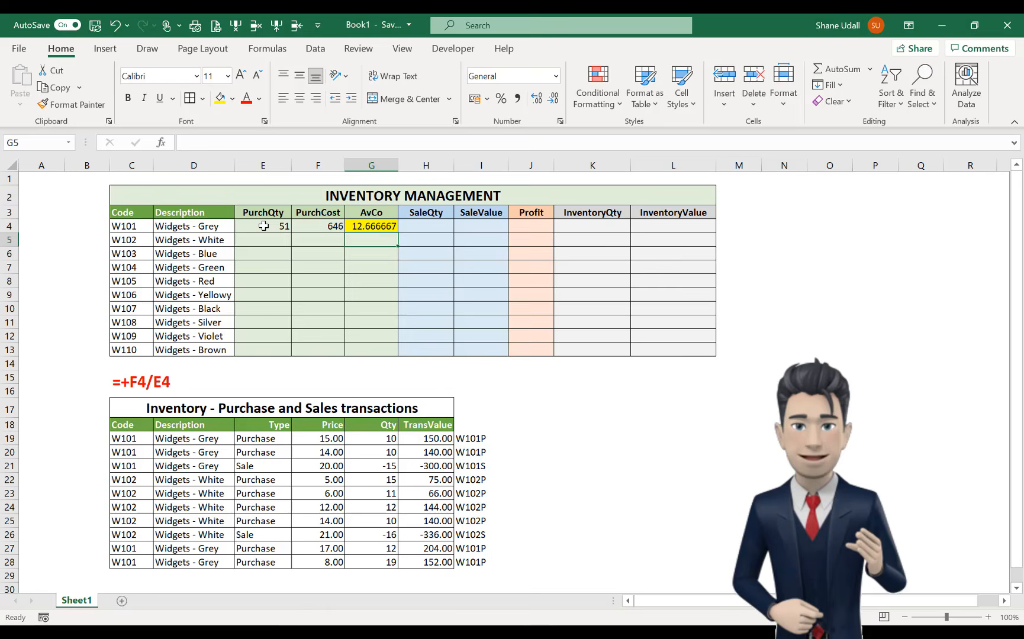
click(381, 225)
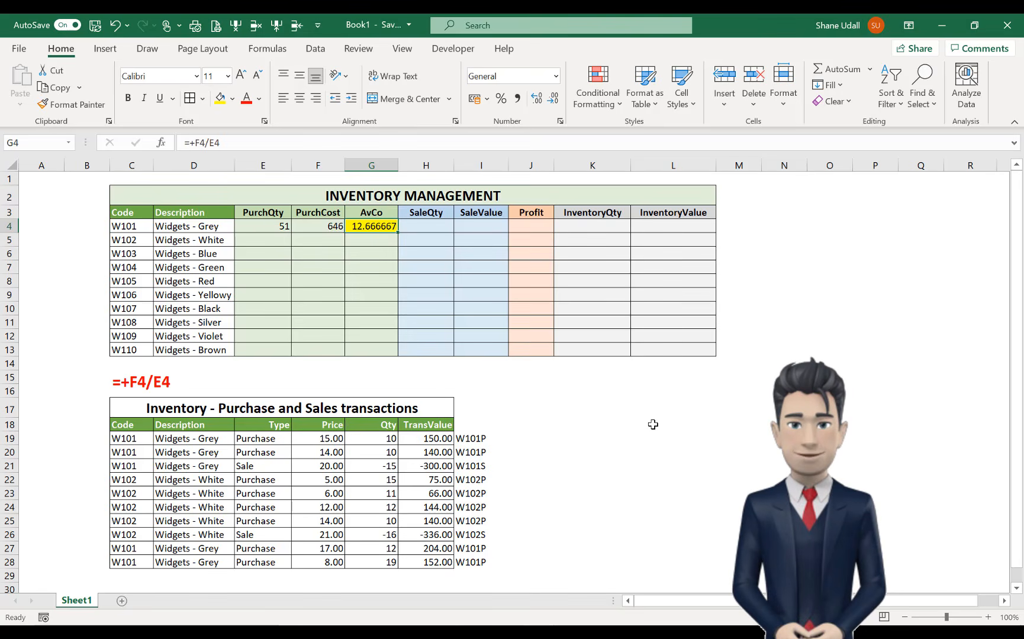
Test the average cost formula with a purchase quantity of 0 in E4 and undo the entry
click(275, 225)
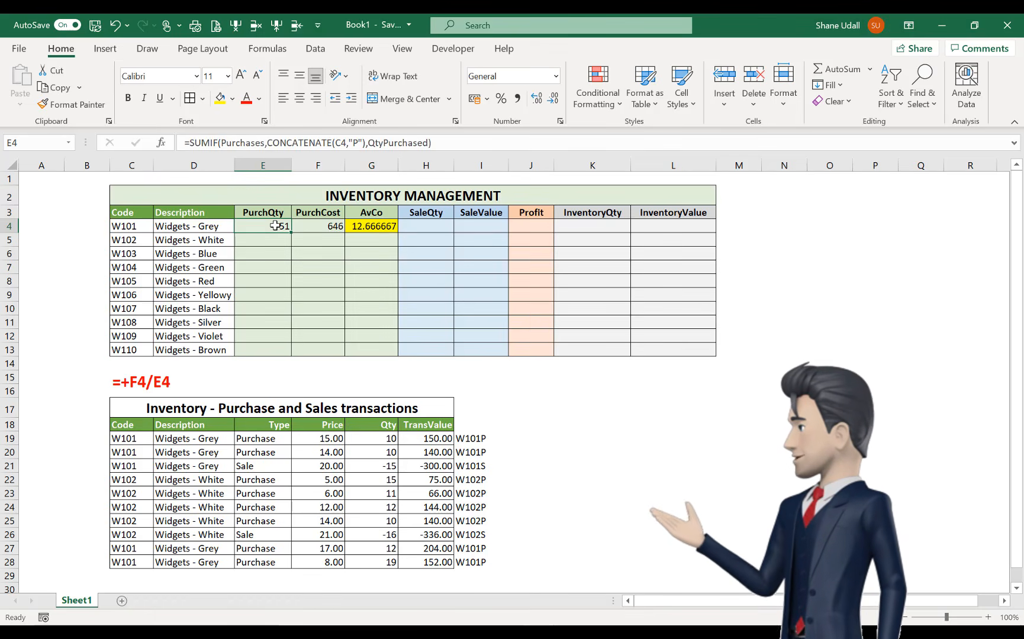
text(0)
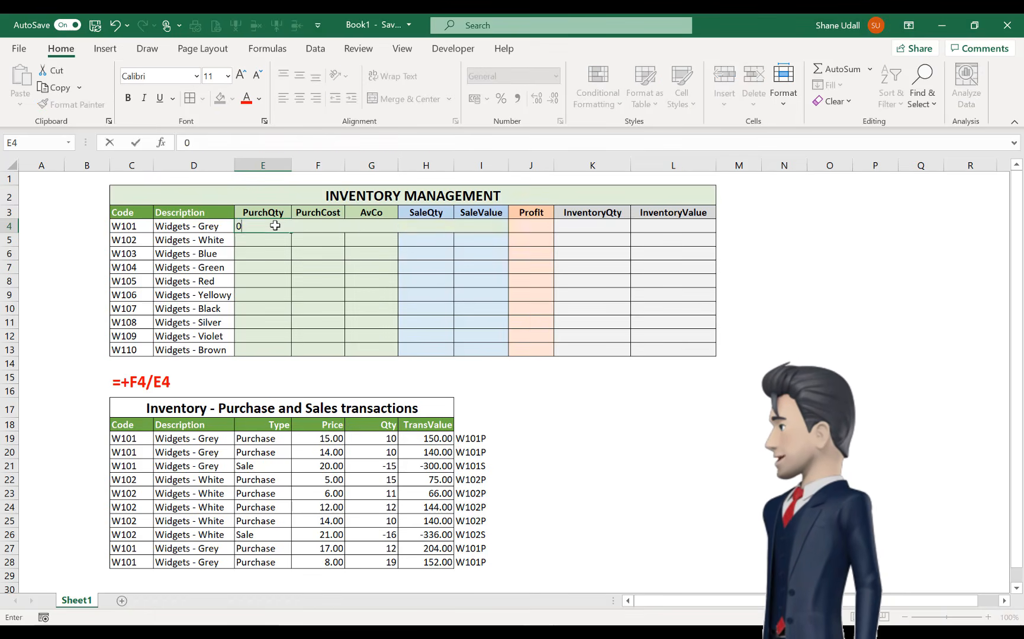
key(Return)
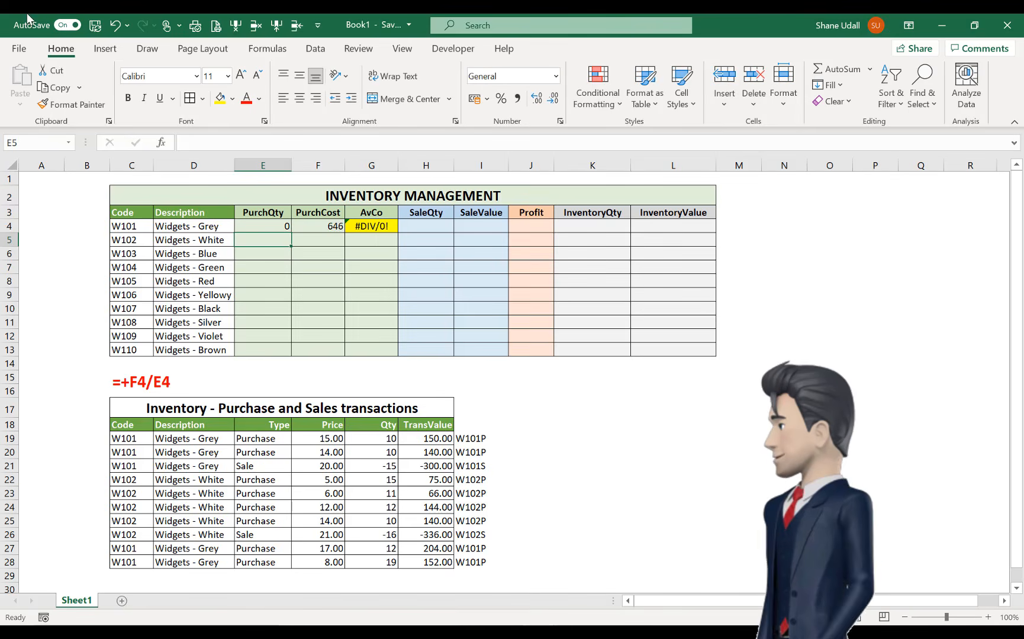
click(116, 27)
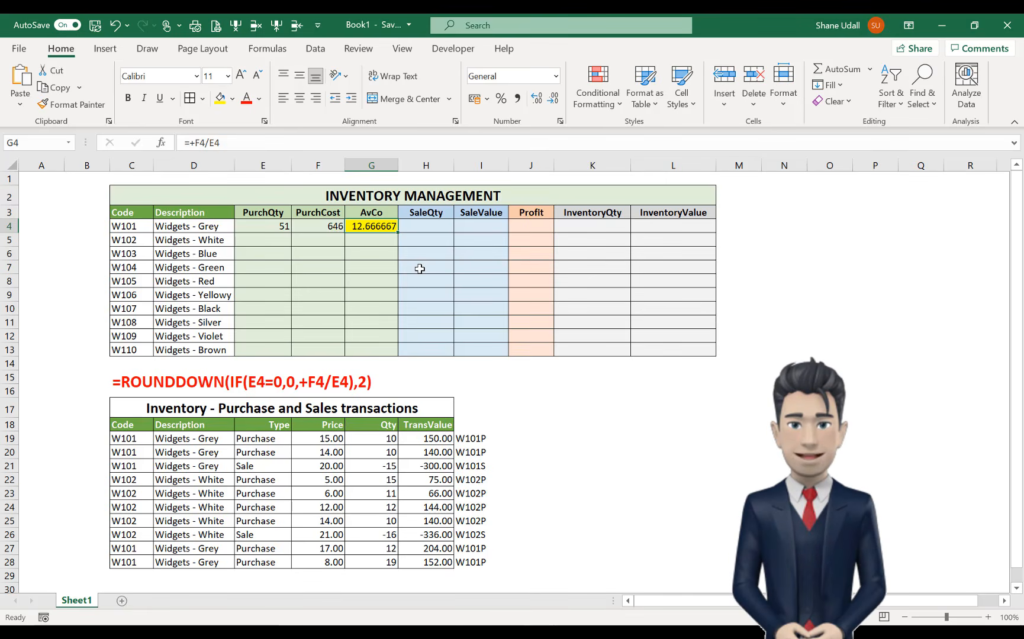
Wrap the average cost formula in G4 in a zero-quantity check so it reads =IF(E4=0,0,+F4/E4)
click(189, 140)
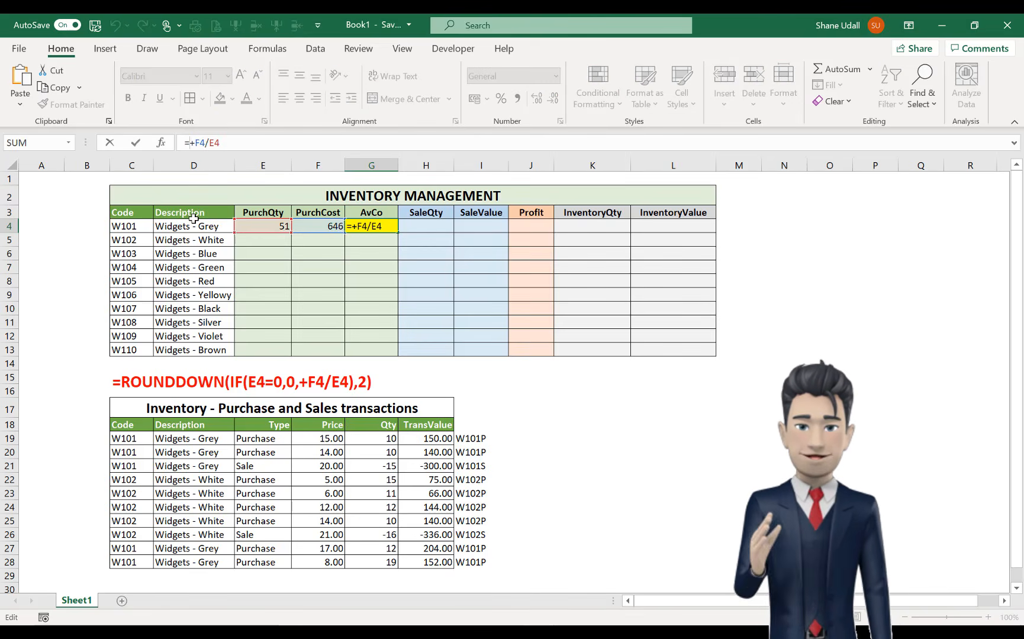
text(IF)
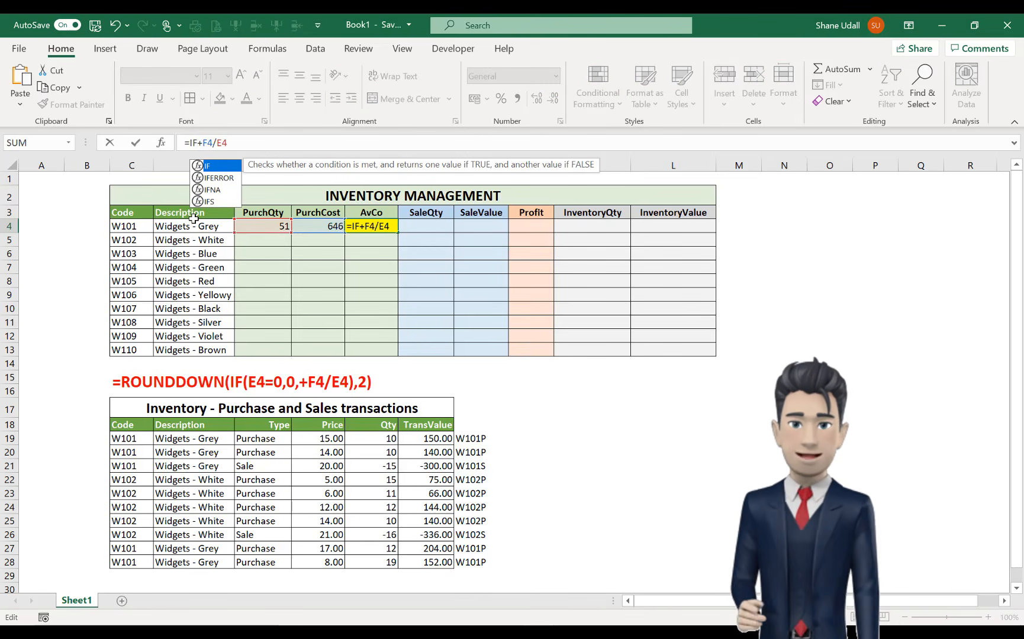
text(()
text(E4)
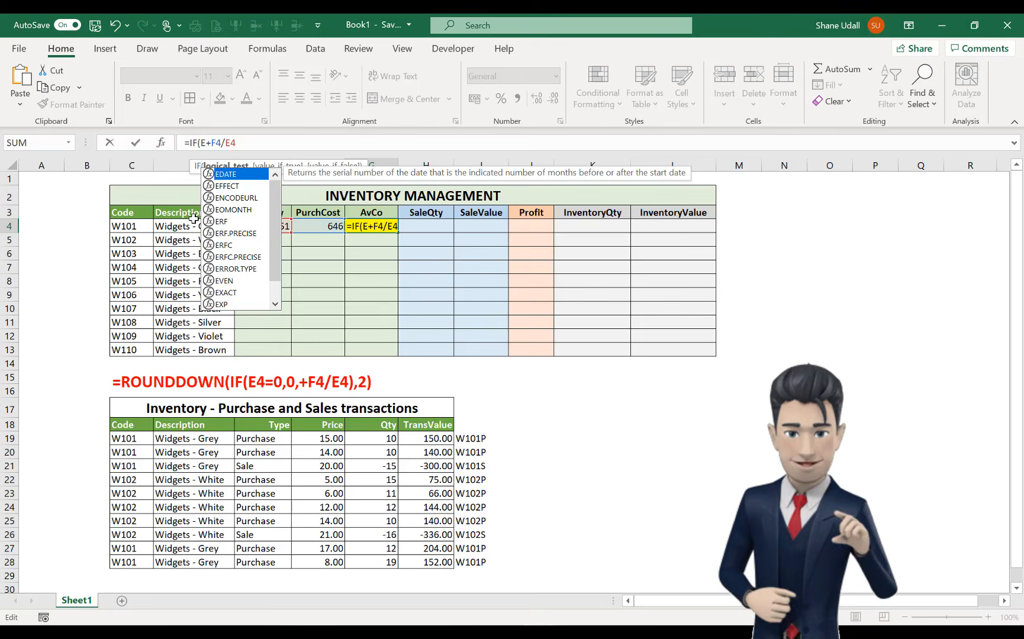
text(=0,)
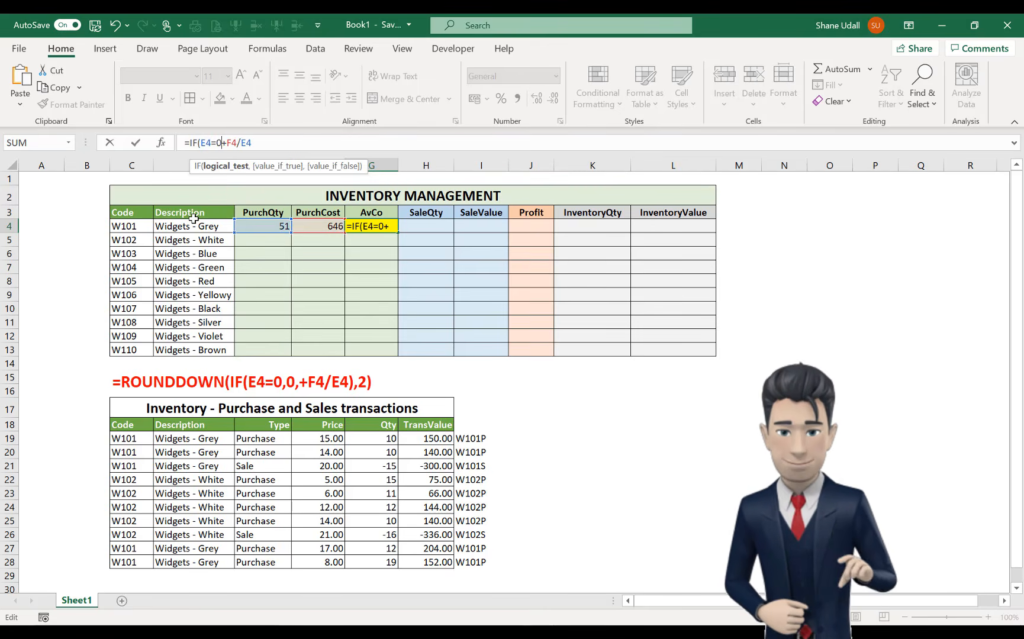
text(0,)
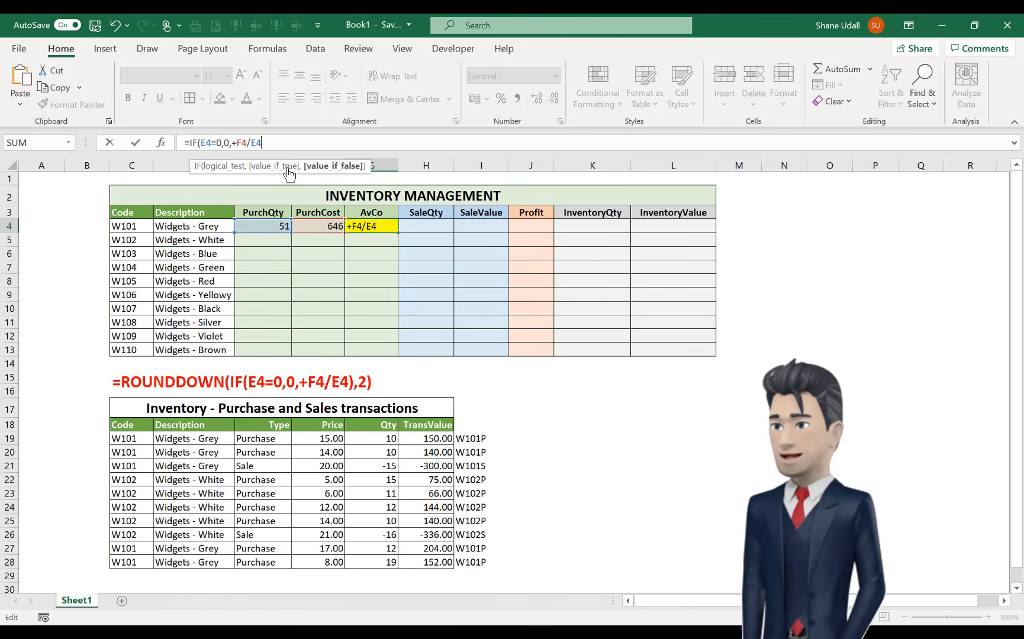
text())
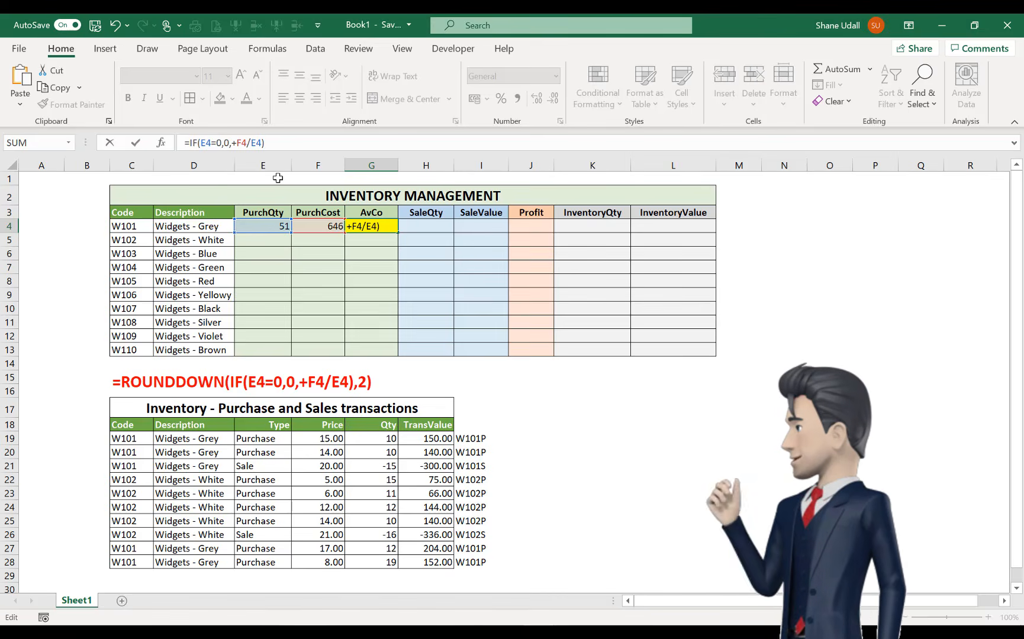
key(Return)
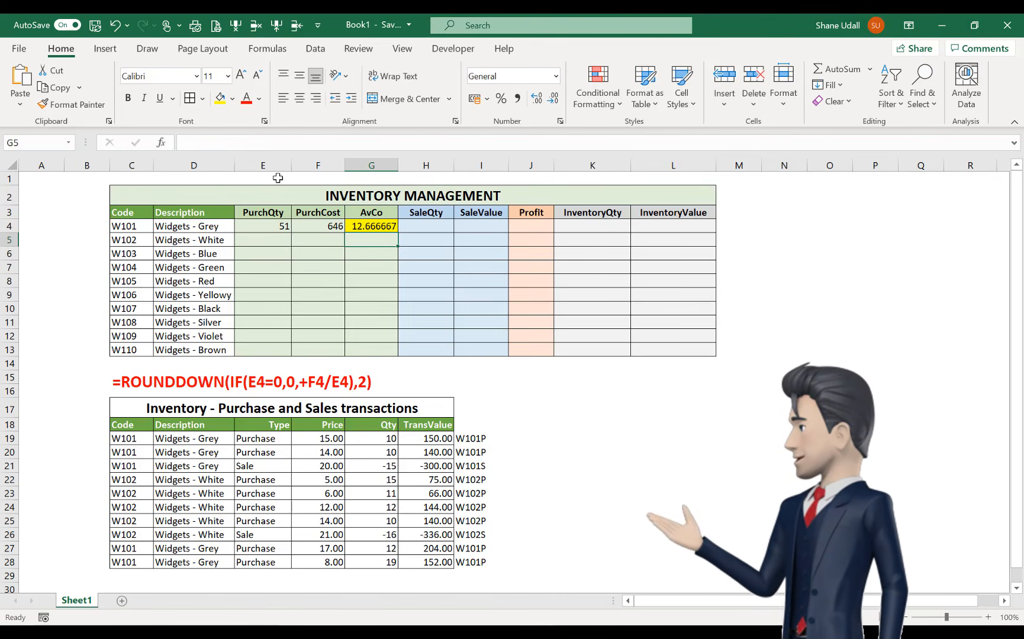
Test the zero-quantity check in the average cost formula by entering 0 in E4, and undo the entry
click(266, 225)
text(0)
key(Return)
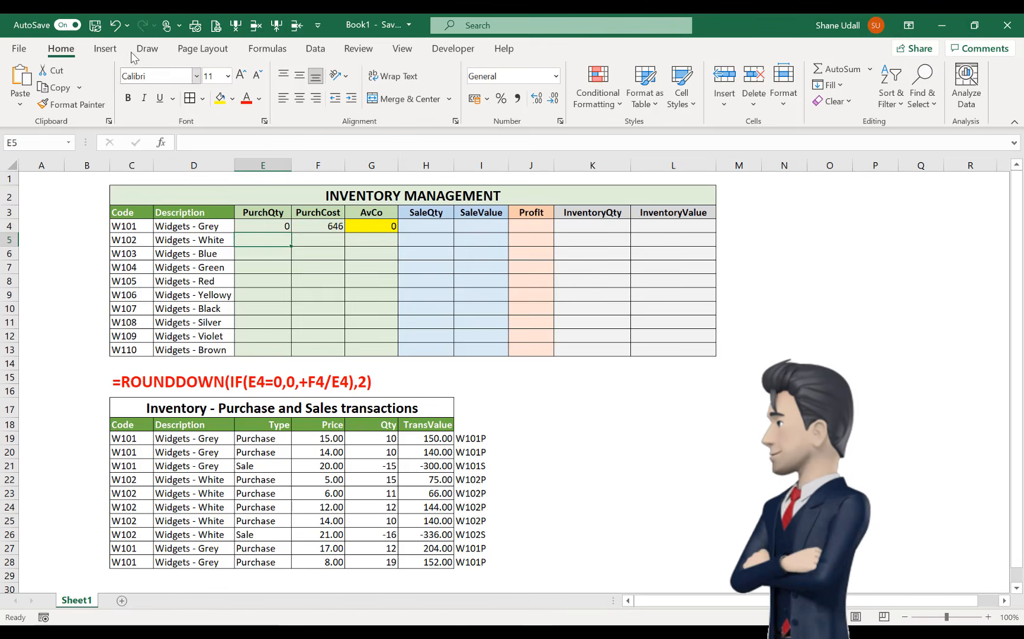
click(116, 25)
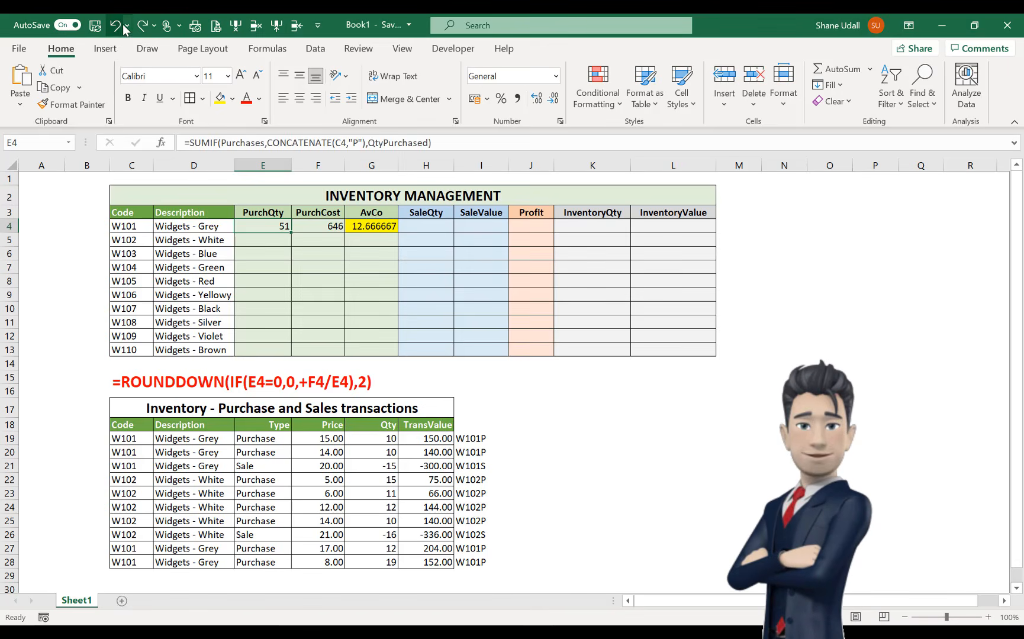
Round the average cost in G4 down to two decimals with the formula =ROUNDDOWN(IF(E4=0,0,+F4/E4),2)
click(365, 227)
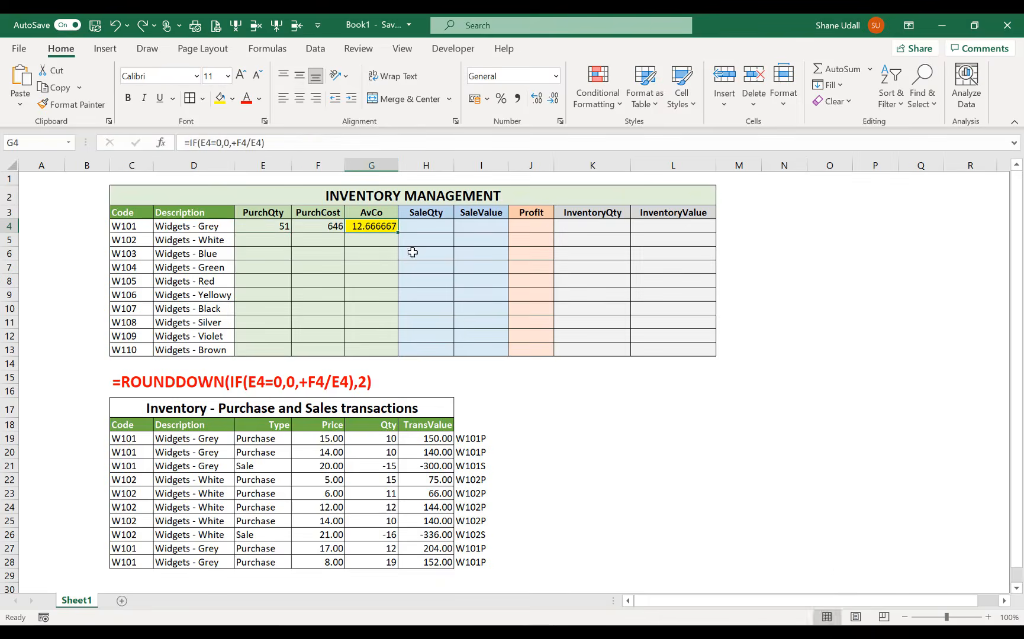
click(188, 144)
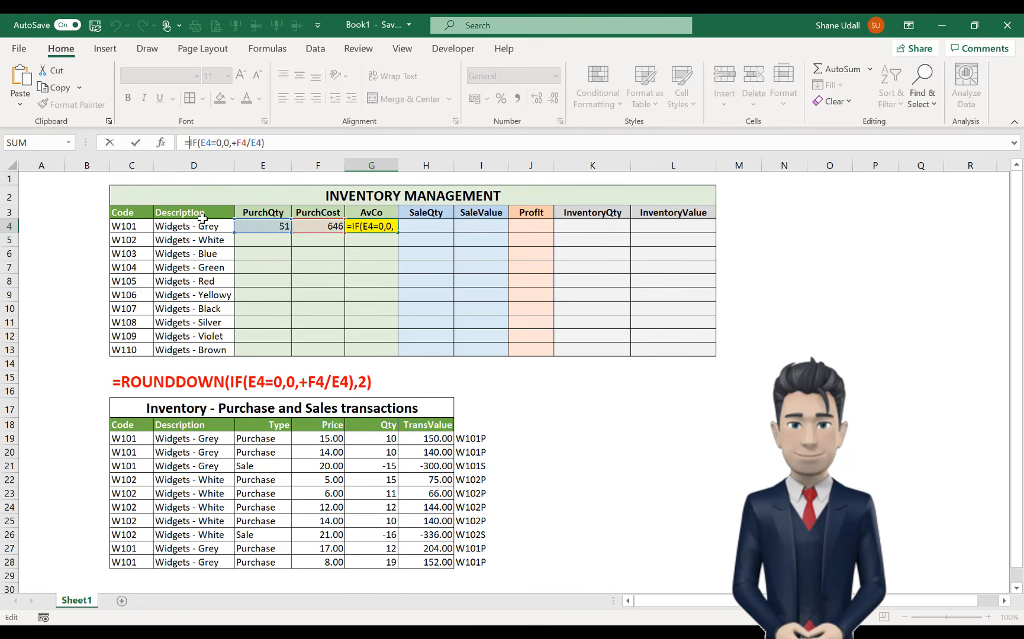
text(ROUN)
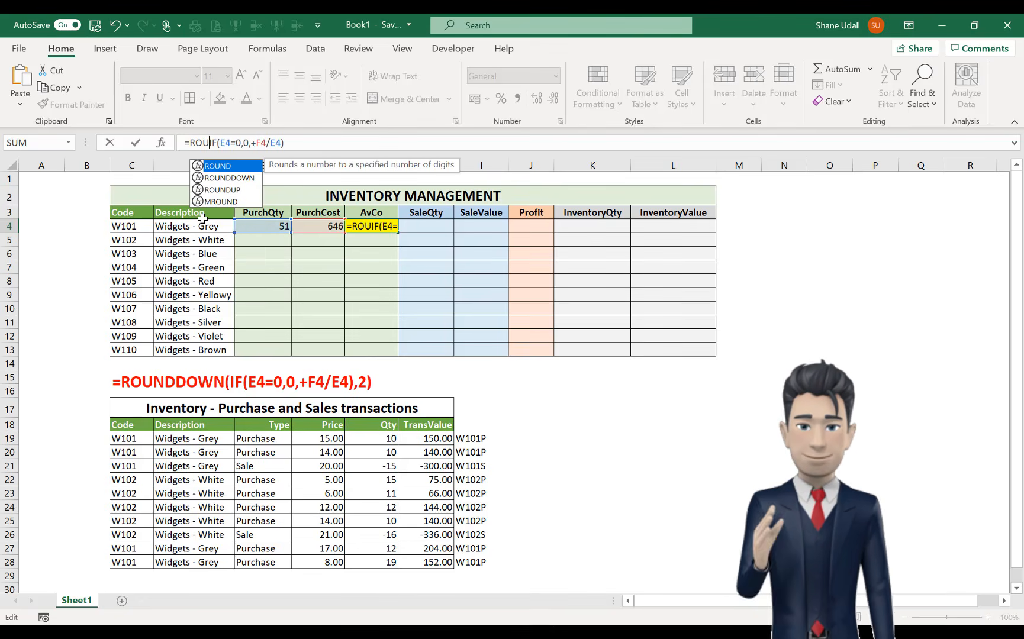
text(DDOW)
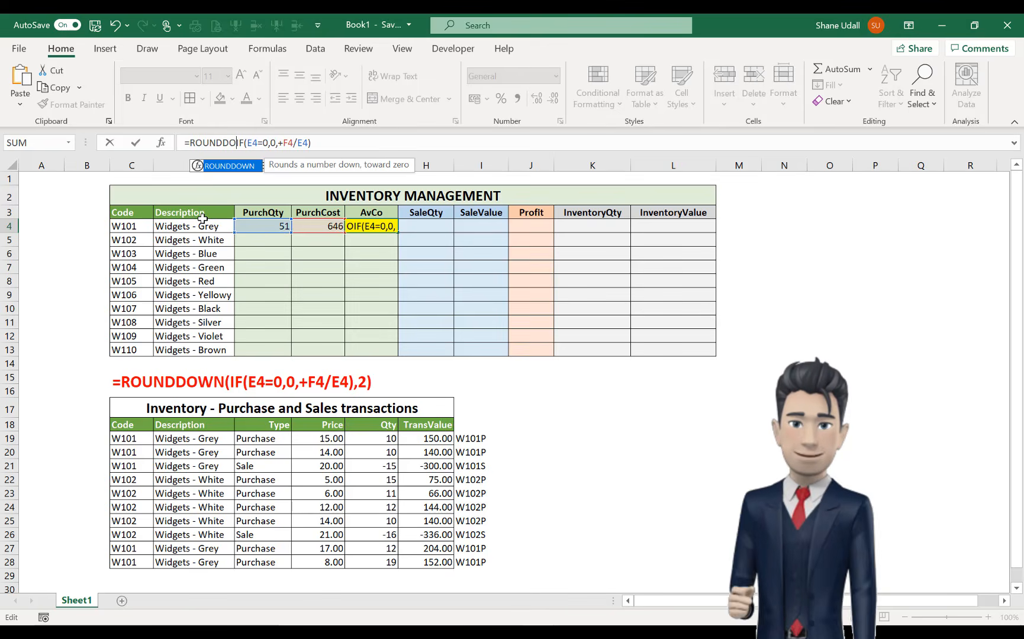
text(N)
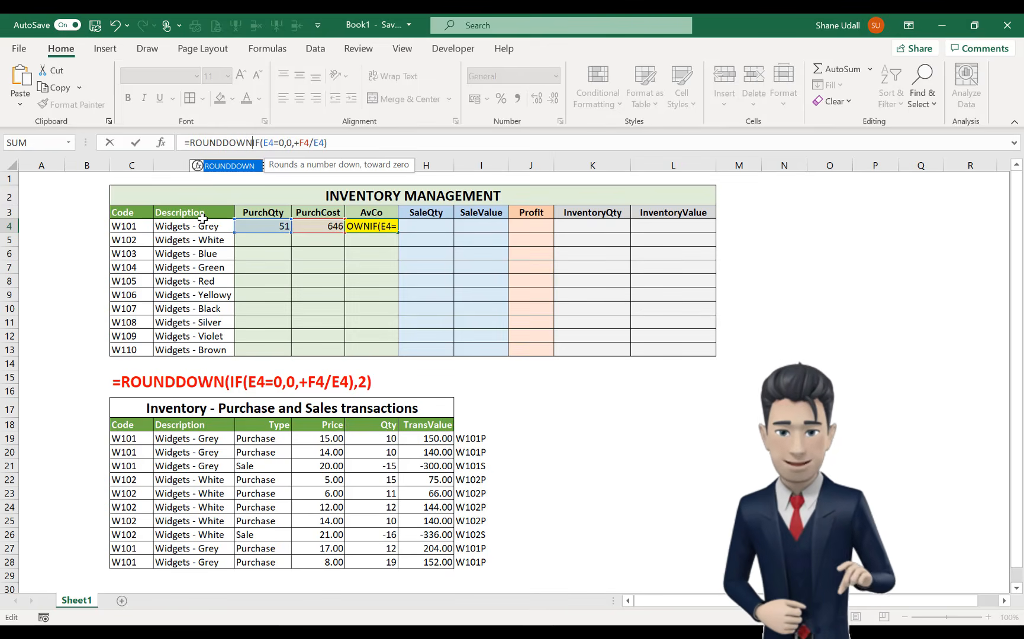
text(()
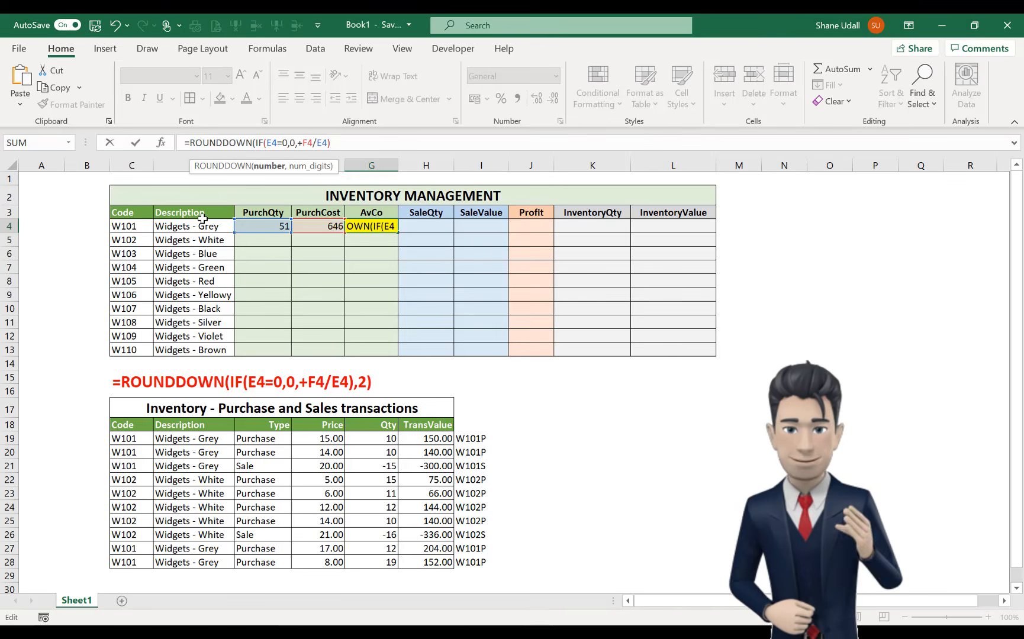
click(341, 142)
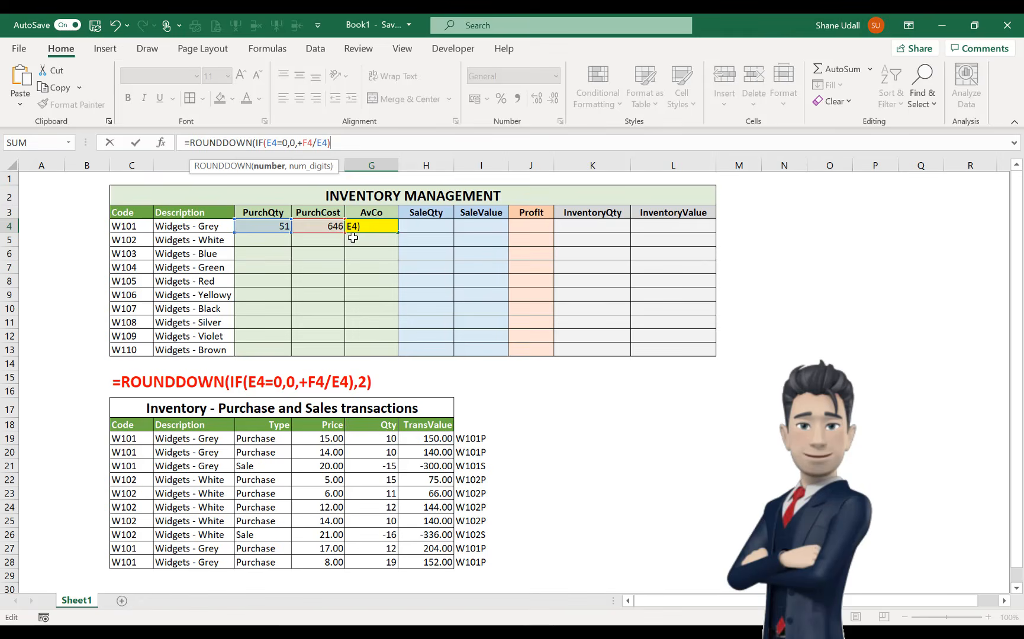
text(,)
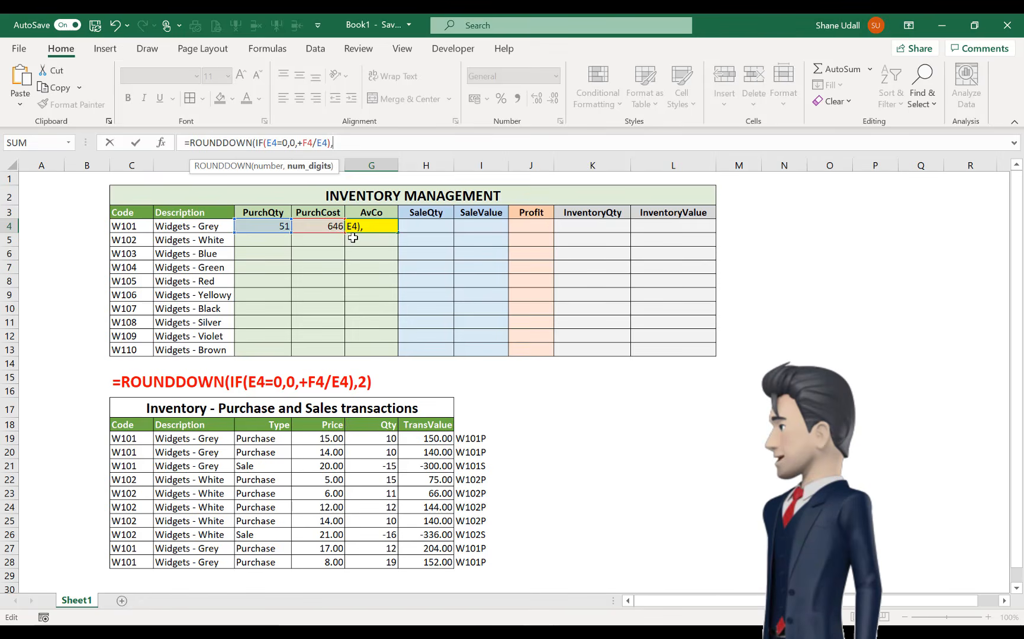
text(2))
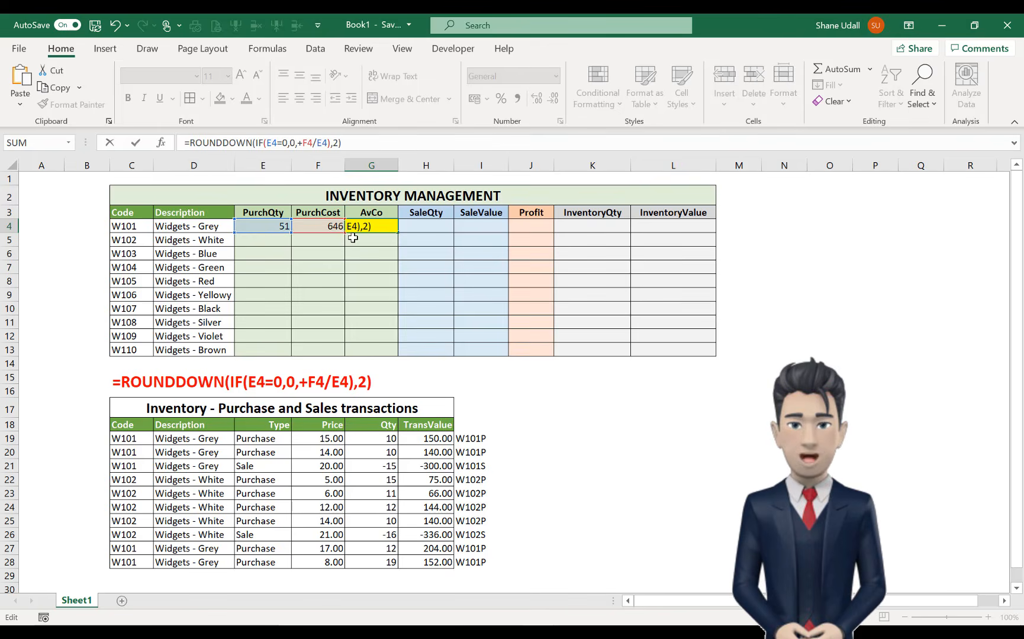
Enter =-SUMIF(Purchases,CONCATENATE(C4,"S"),QtyPurchased) in H4 to total the quantity sold for W101 as a positive number
click(429, 226)
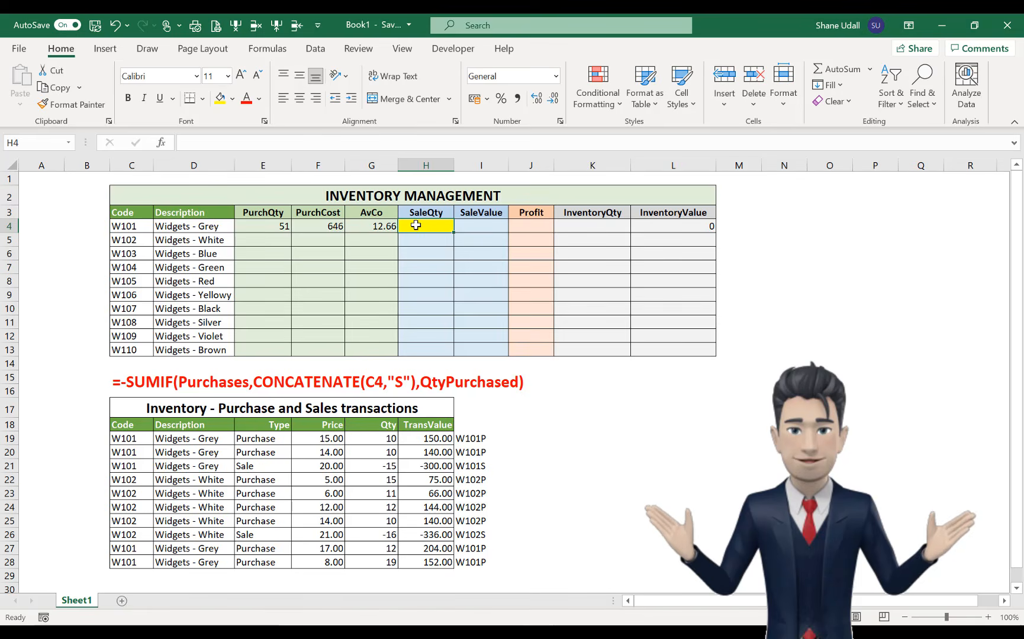
click(252, 227)
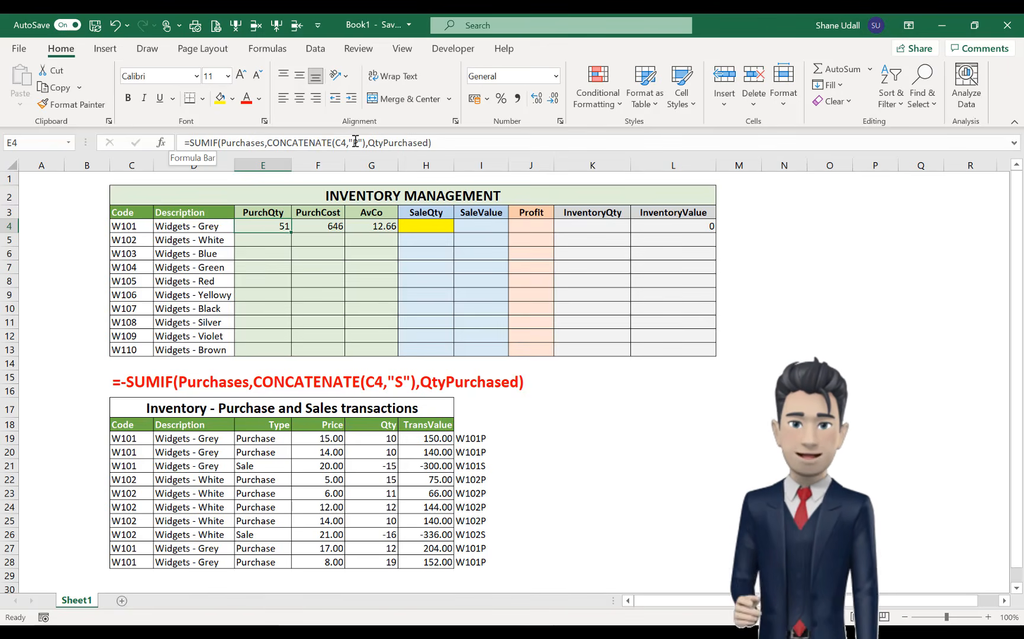
click(415, 226)
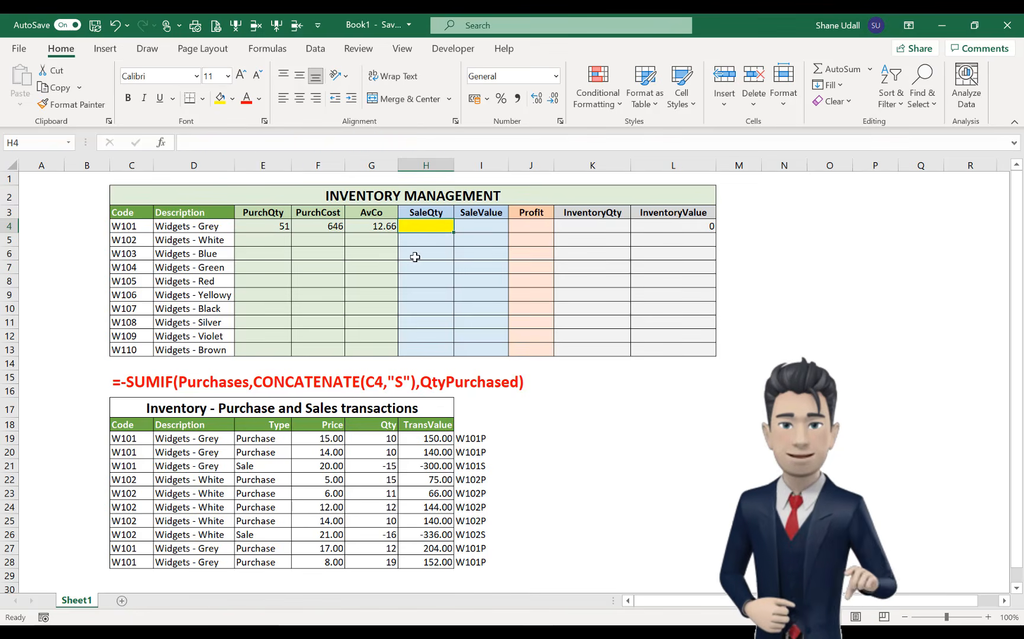
click(200, 146)
text(=)
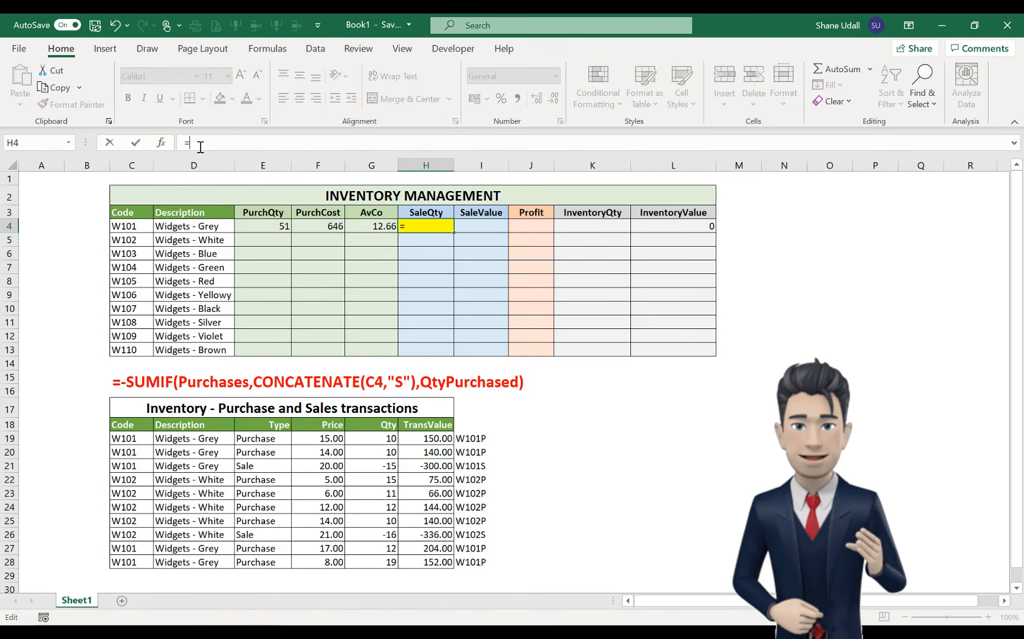
text(-)
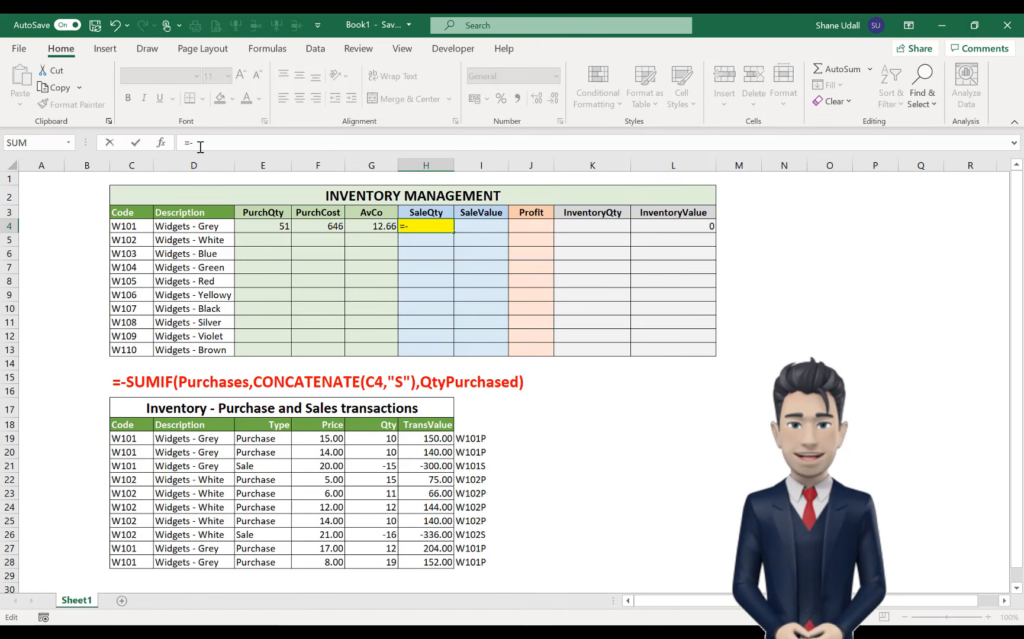
text(SUMIF)
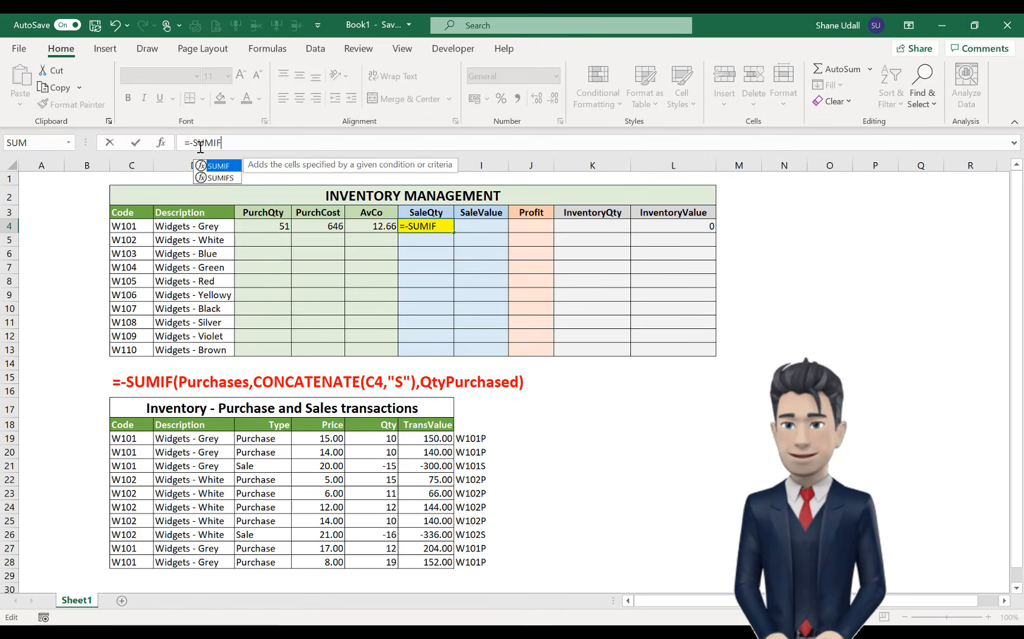
text((Pur)
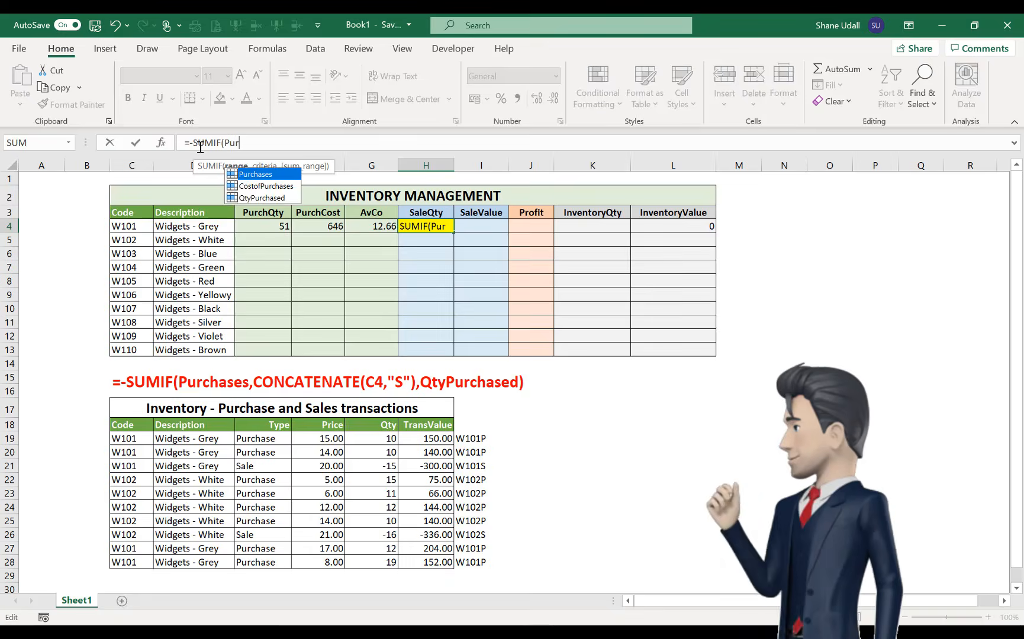
text(chases)
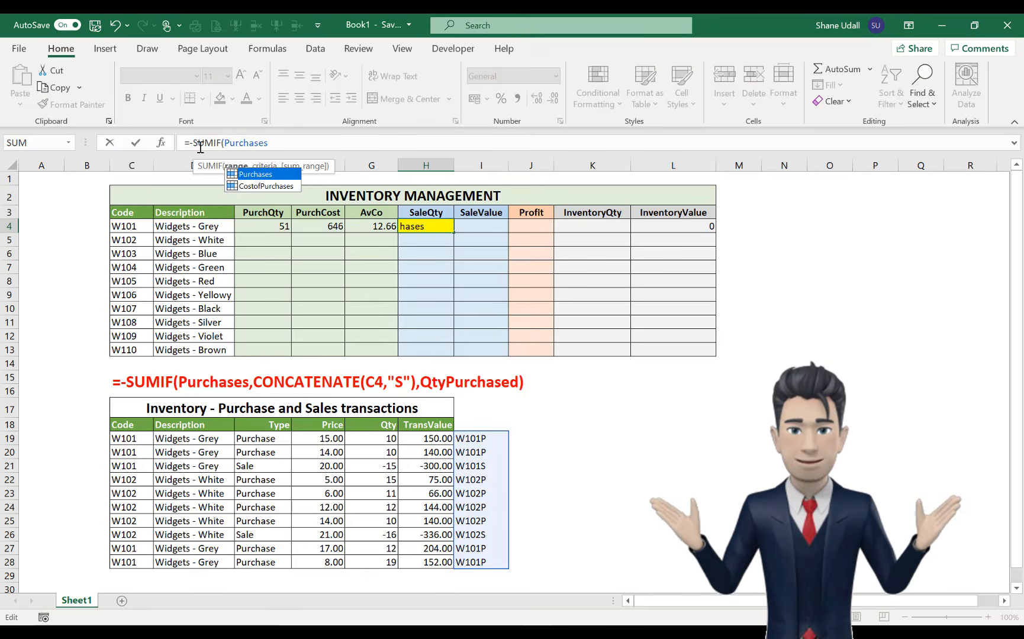
text(,CONC)
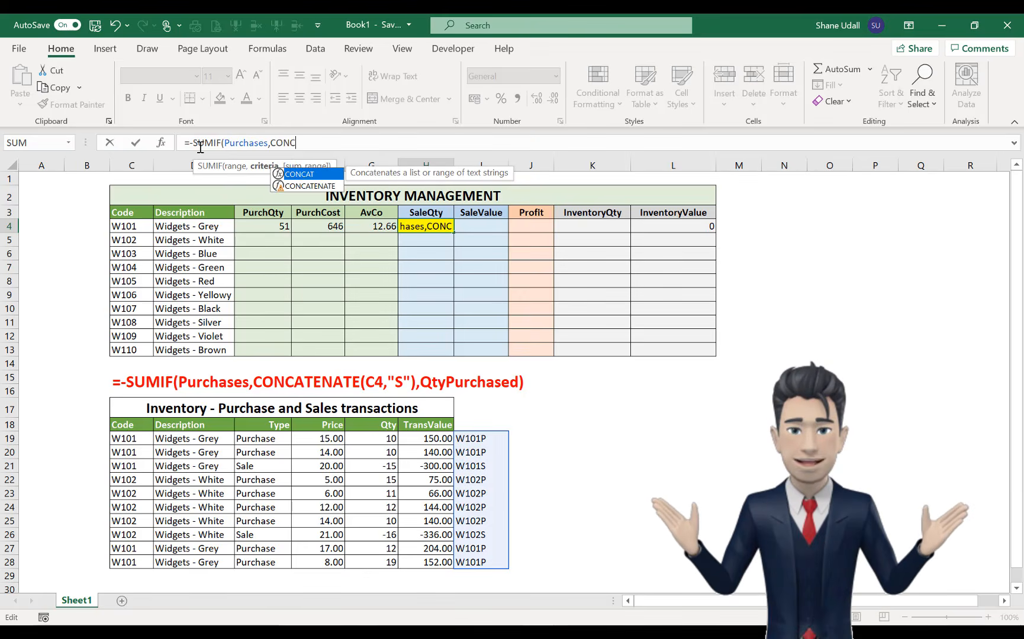
text(ATENA)
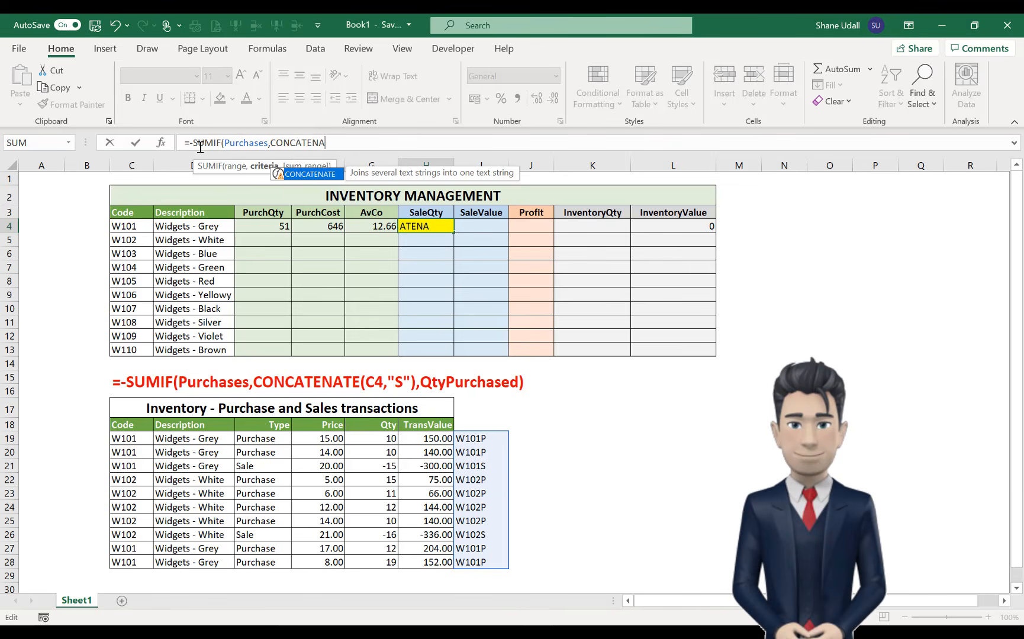
text(TE()
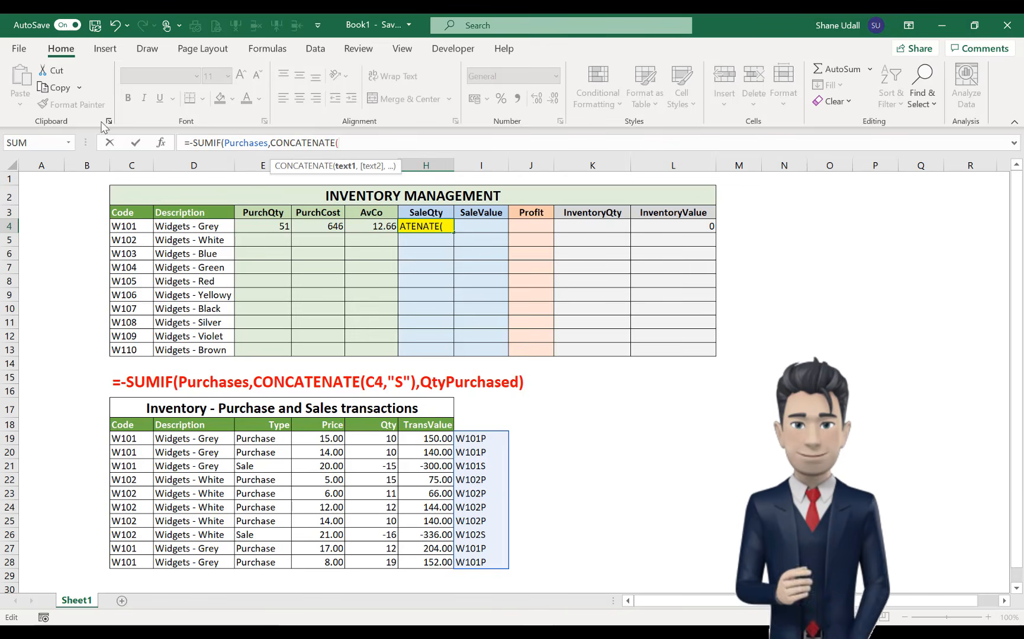
click(131, 225)
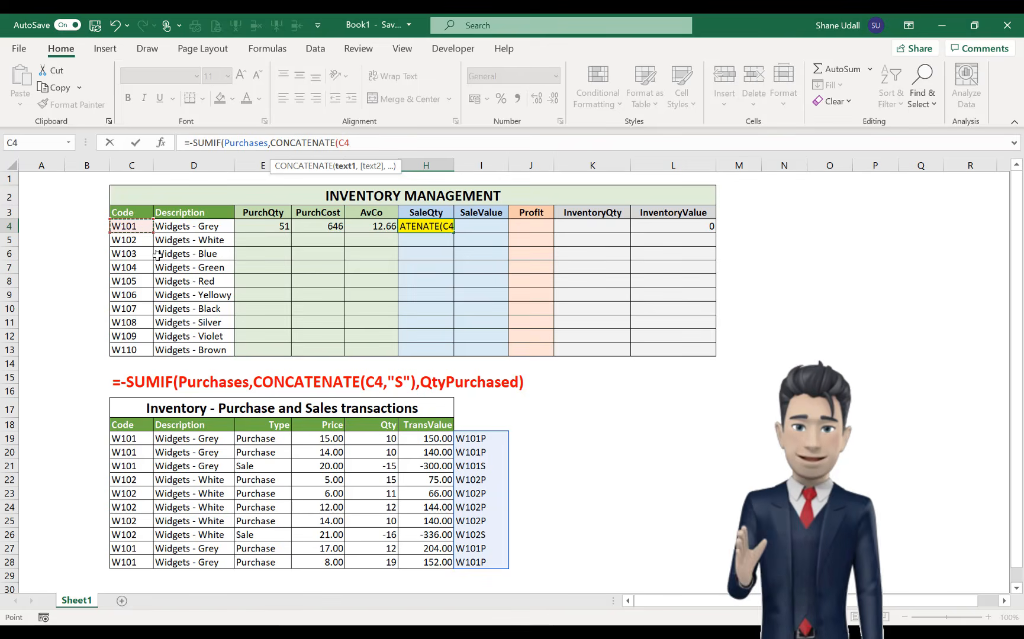
text(,")
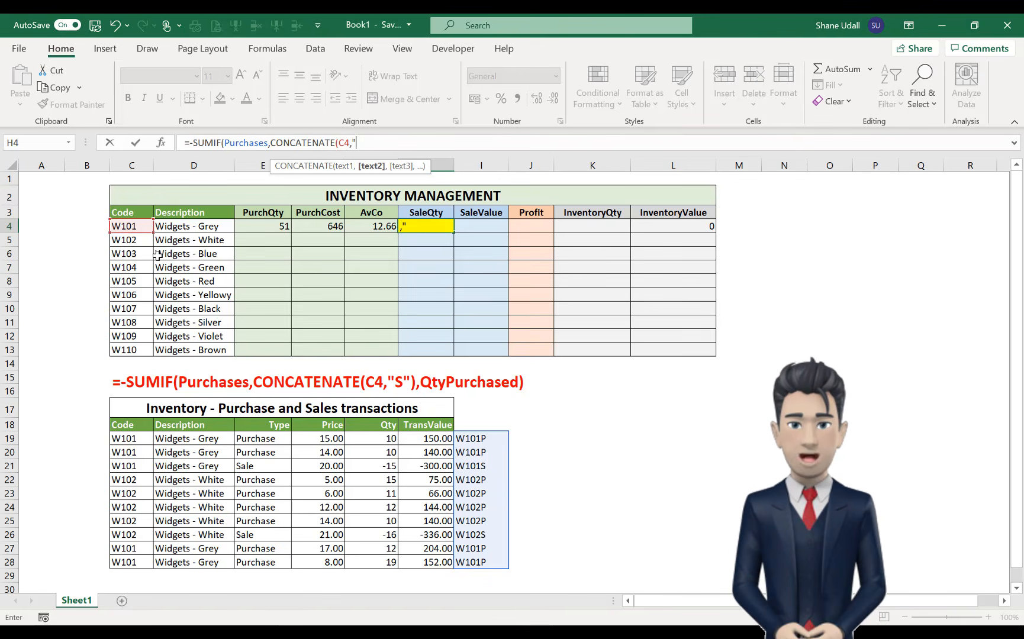
text(S")
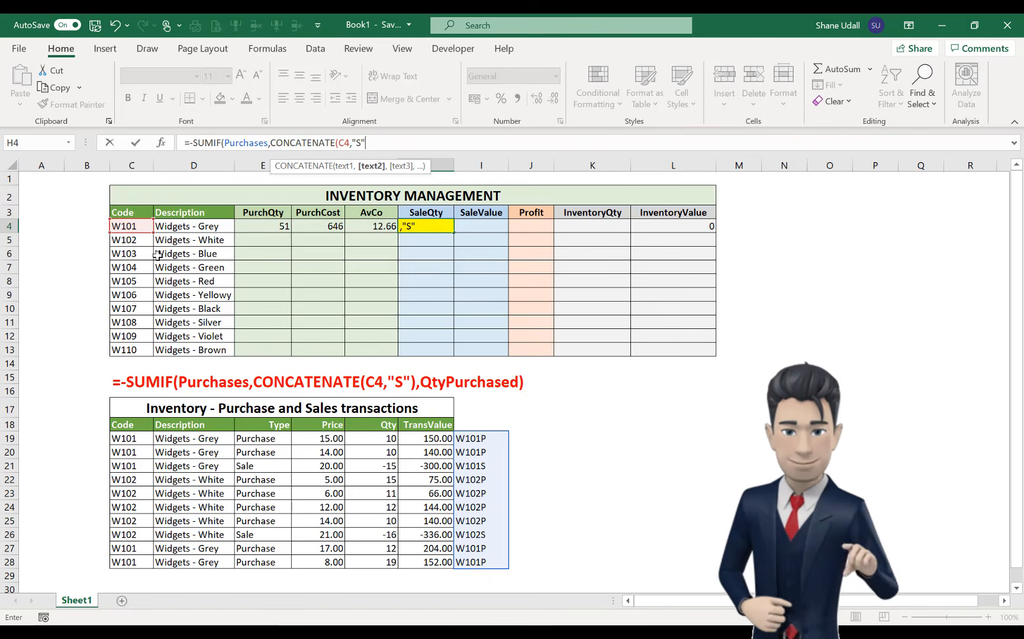
text(),)
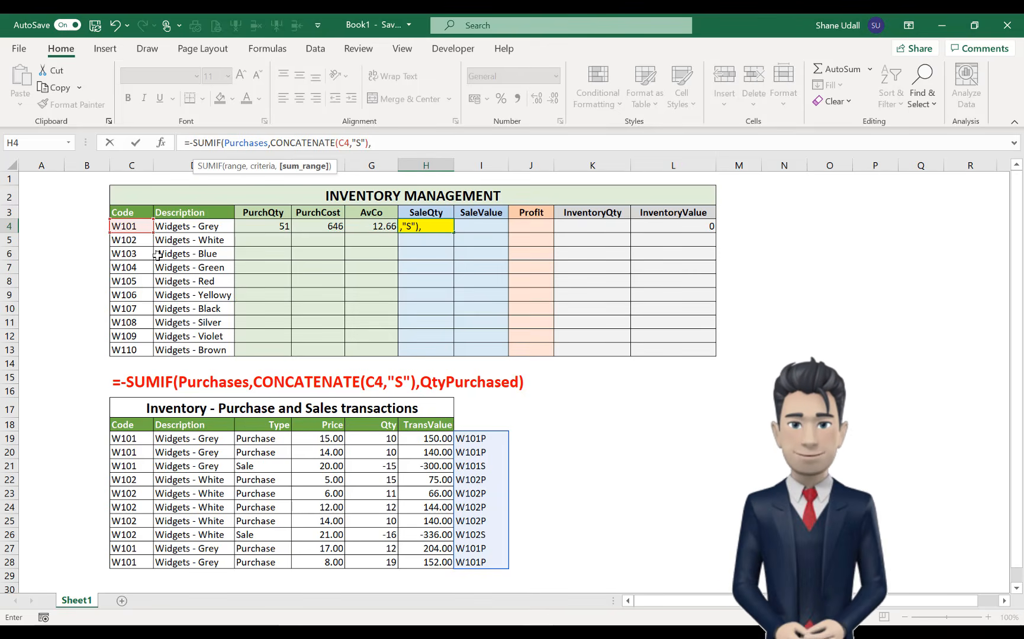
text(Qt)
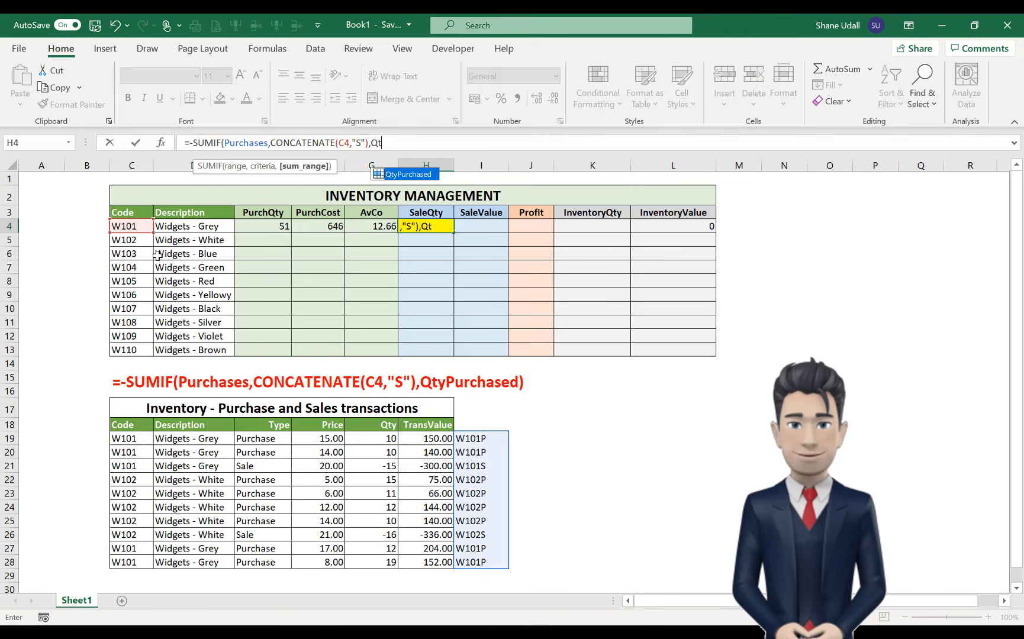
text(yPurchased))
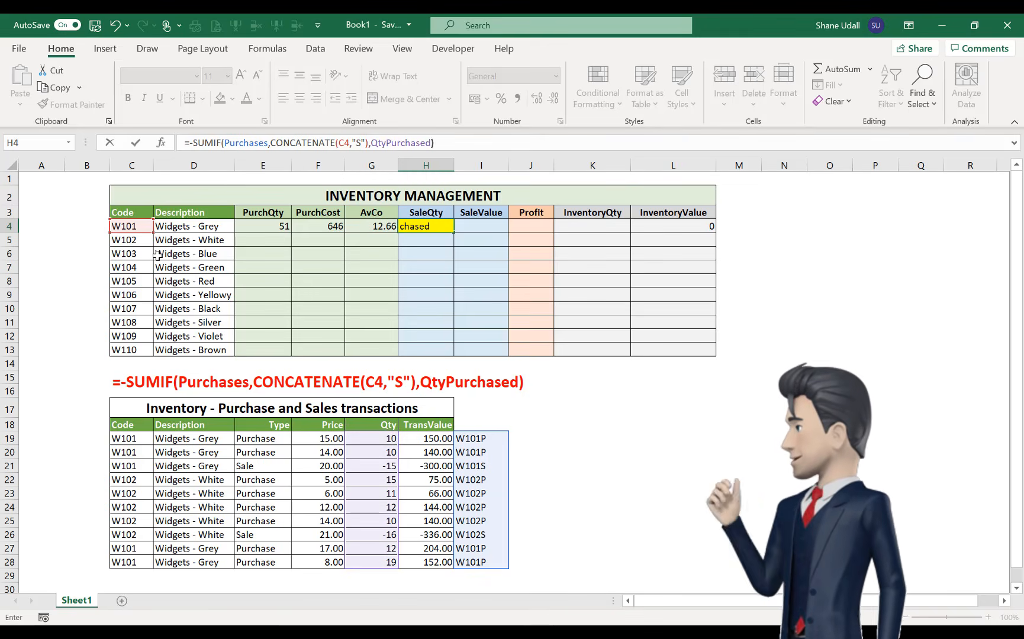
key(Return)
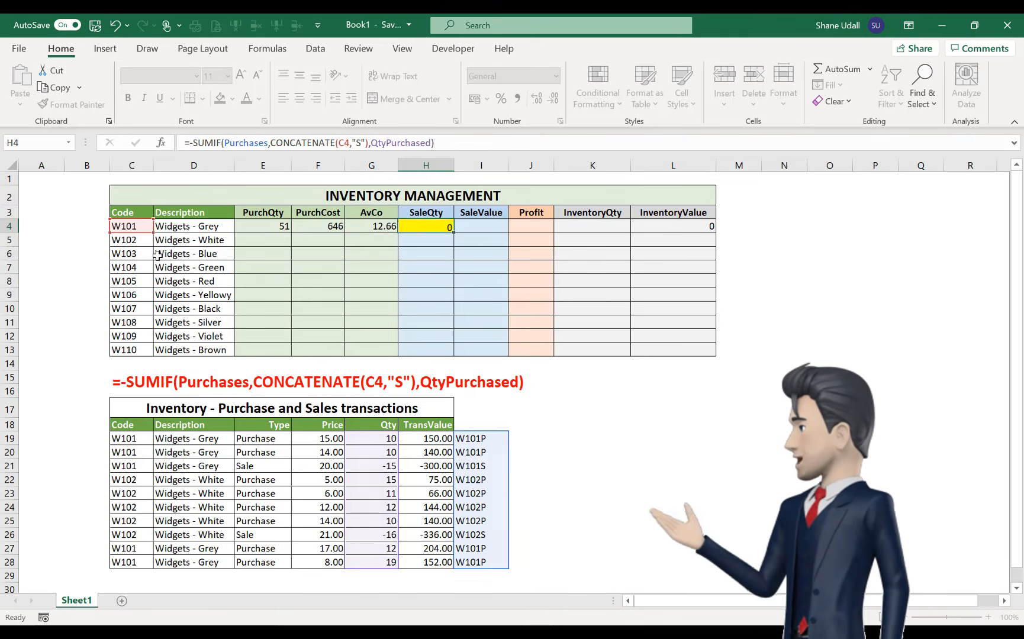
click(413, 227)
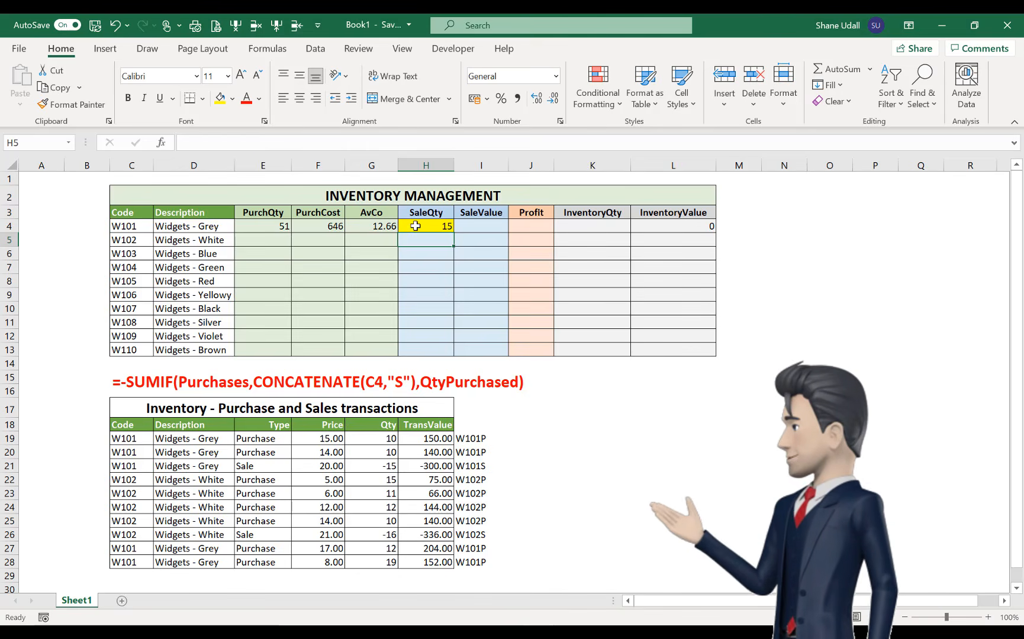
Enter =-SUMIF(Purchases,CONCATENATE(C4,"S"),CostofPurchases) in I4 to total the sale value for W101 as a positive number
click(496, 225)
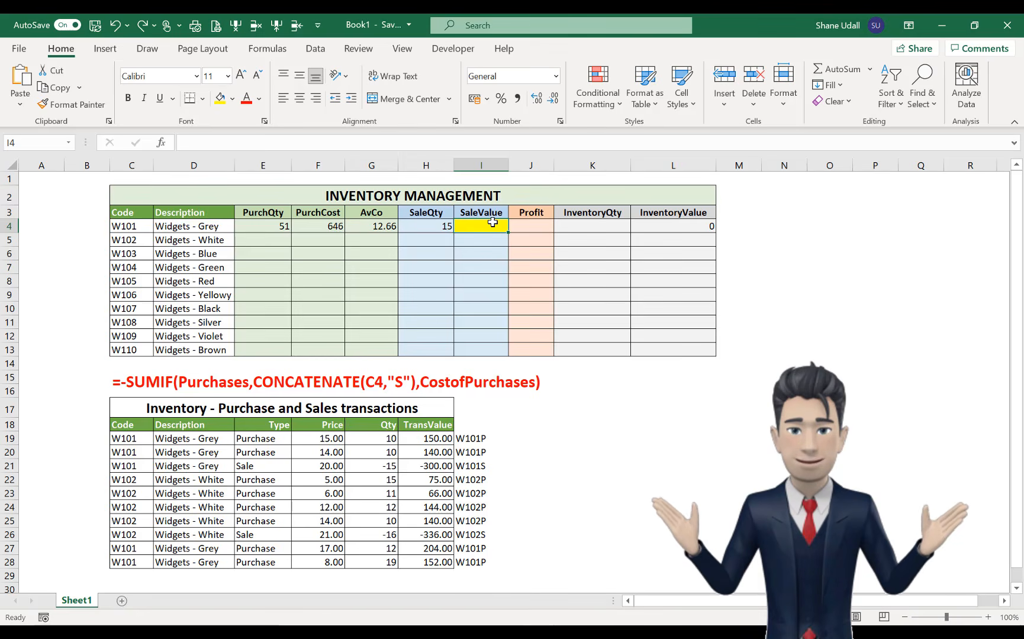
click(191, 143)
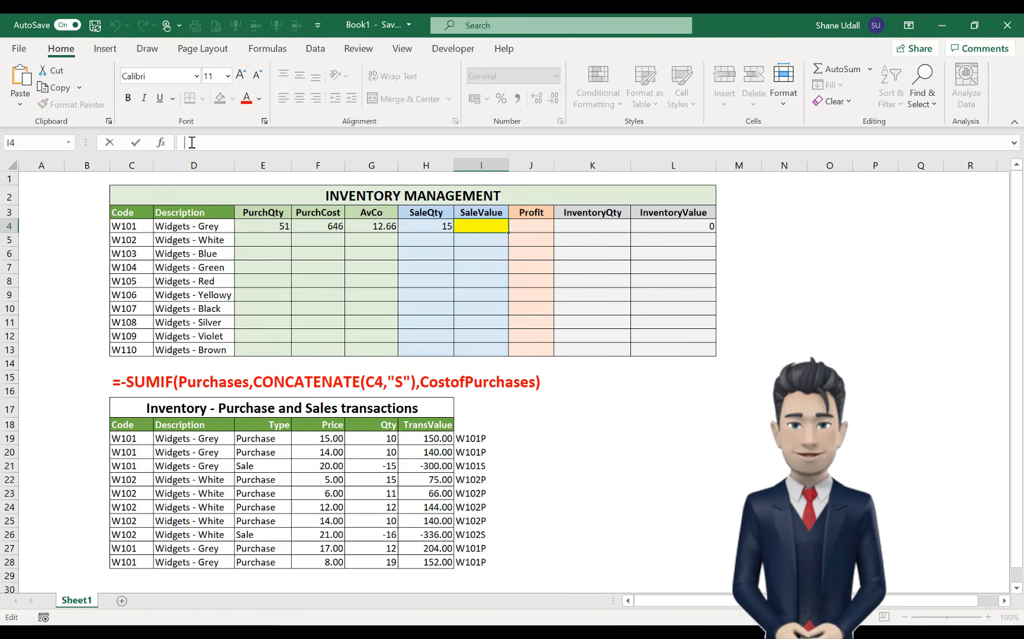
text(=-)
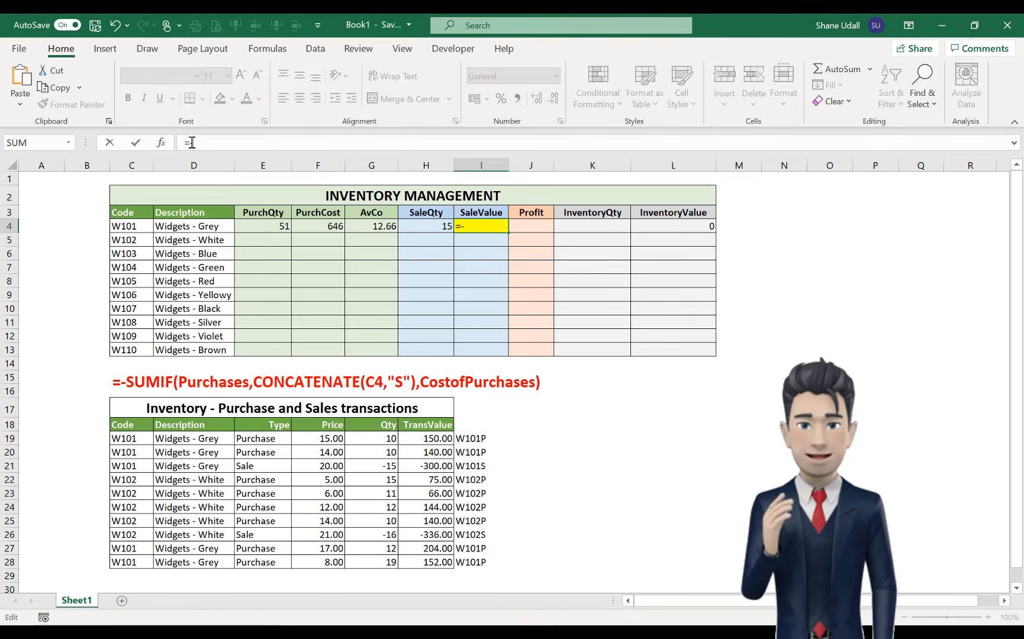
text(SUMIF)
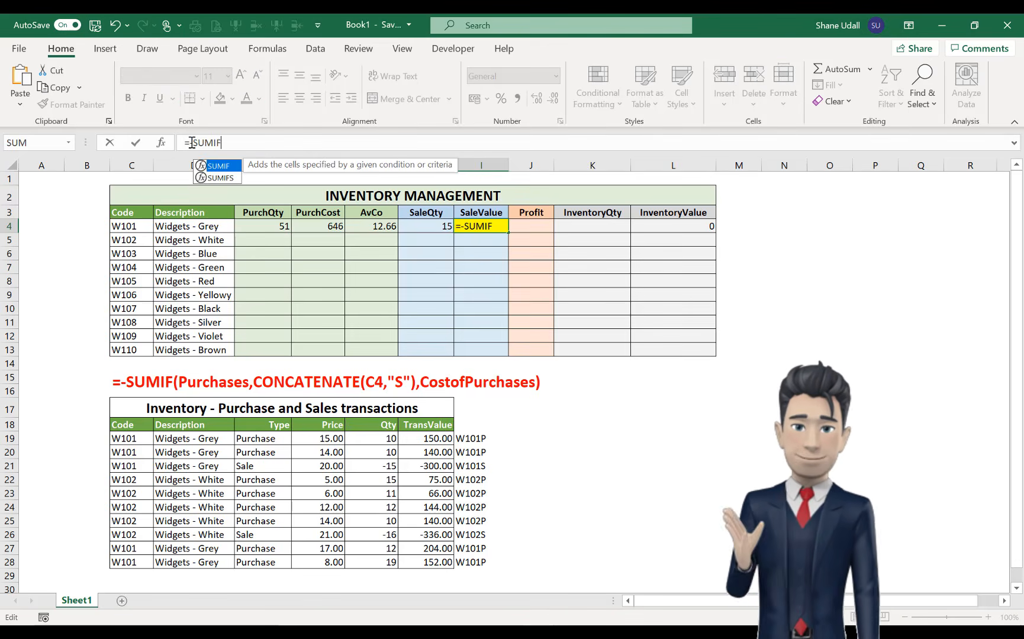
text(()
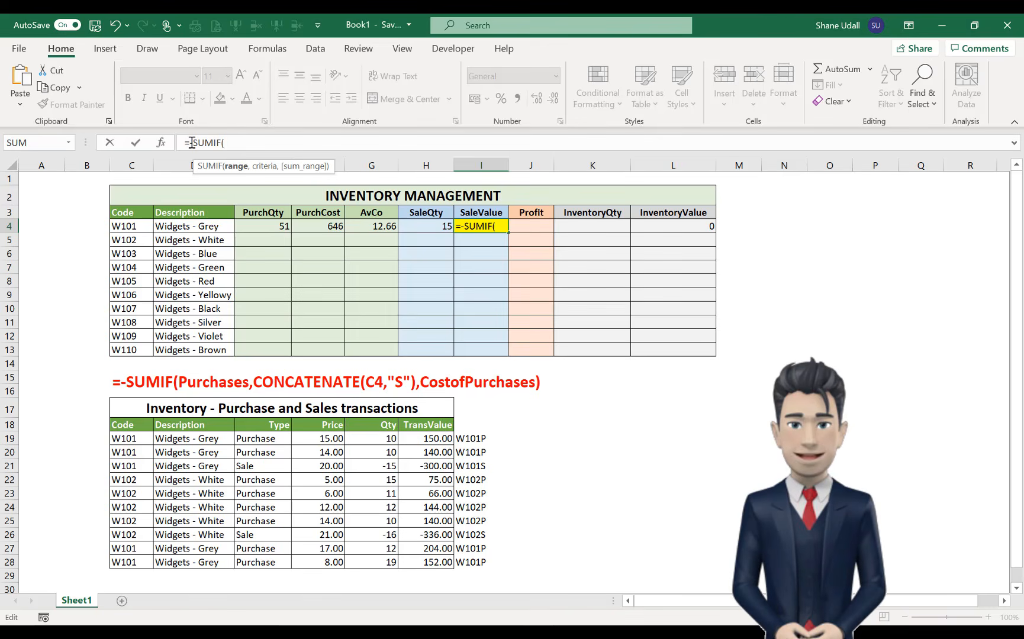
text(Purc)
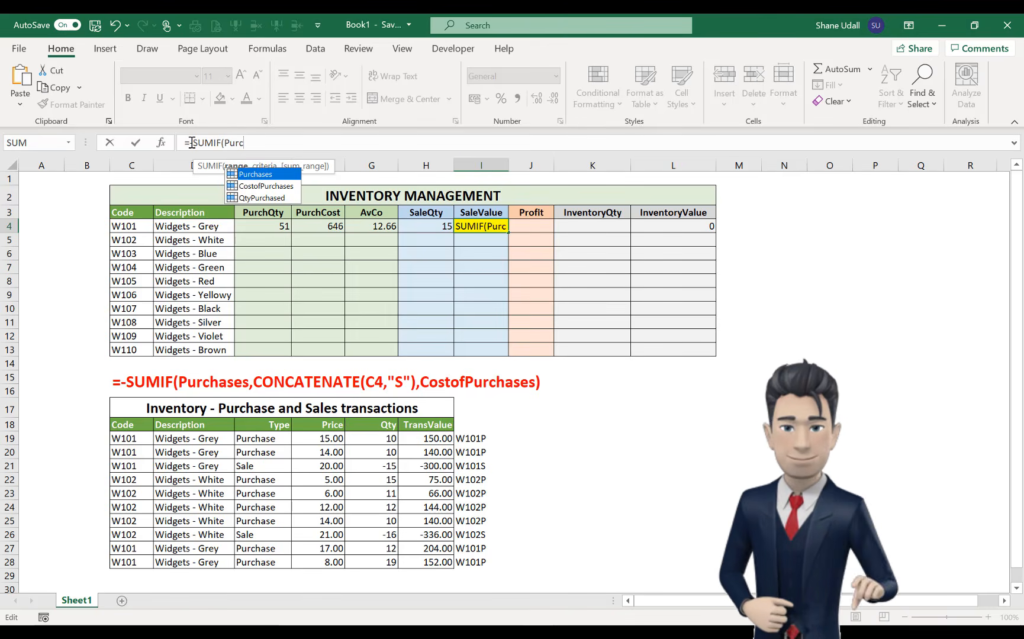
text(hases,)
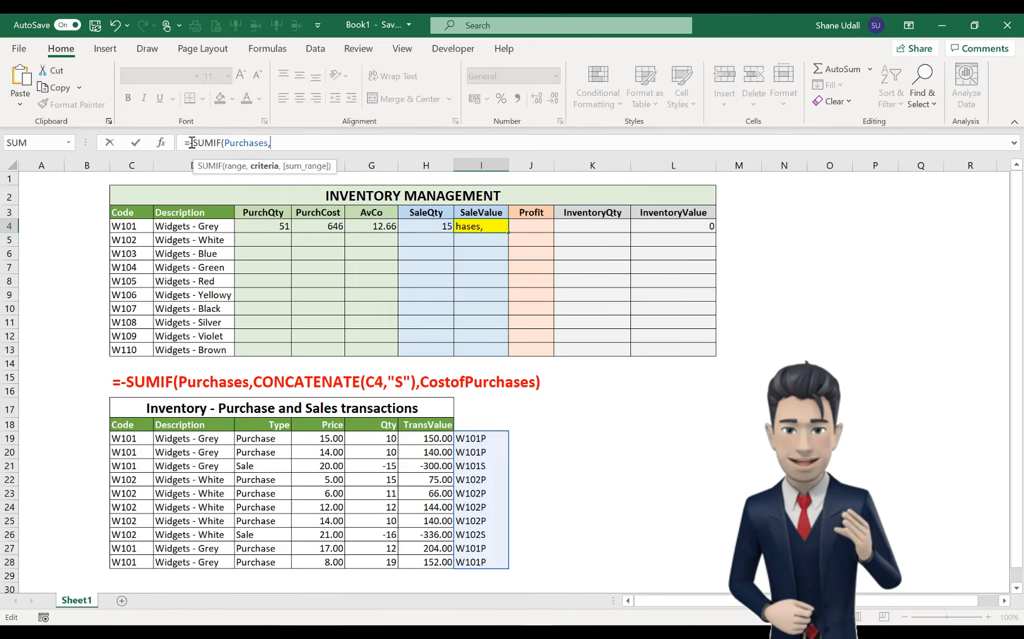
text(CONCATENAT)
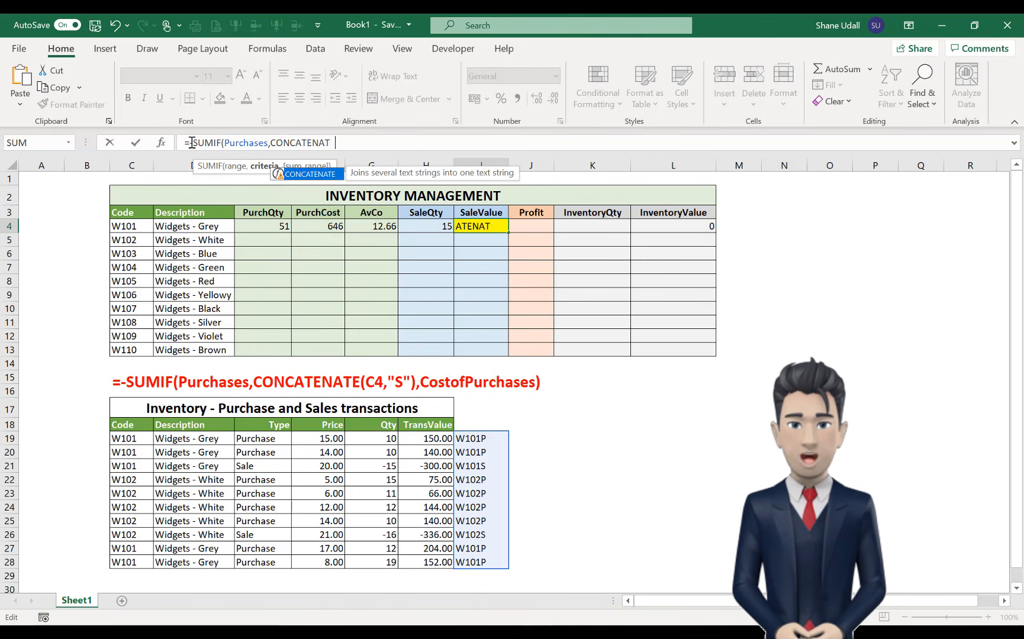
text(E()
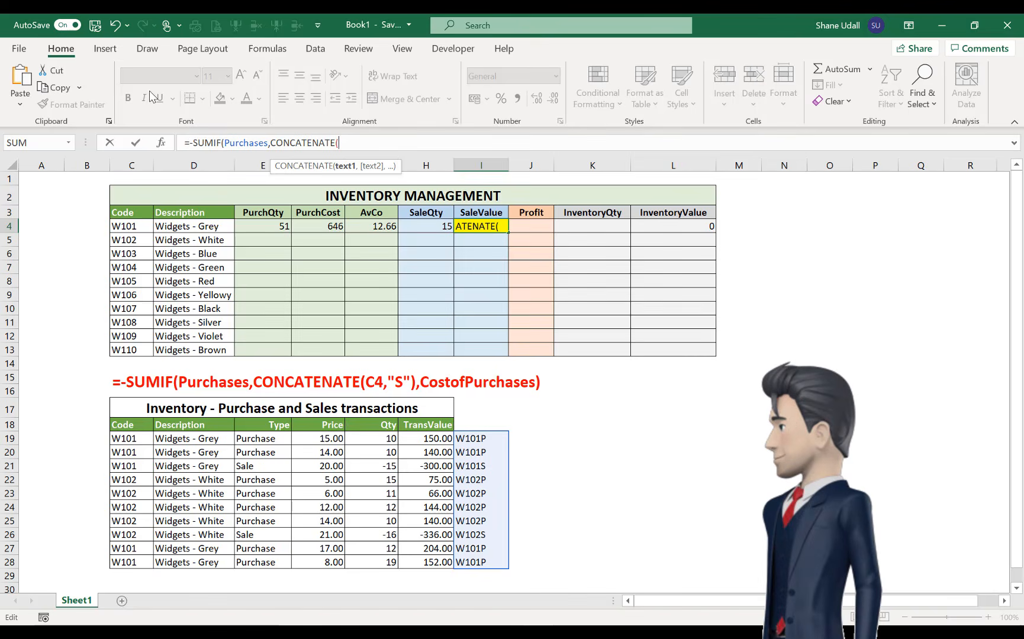
click(126, 228)
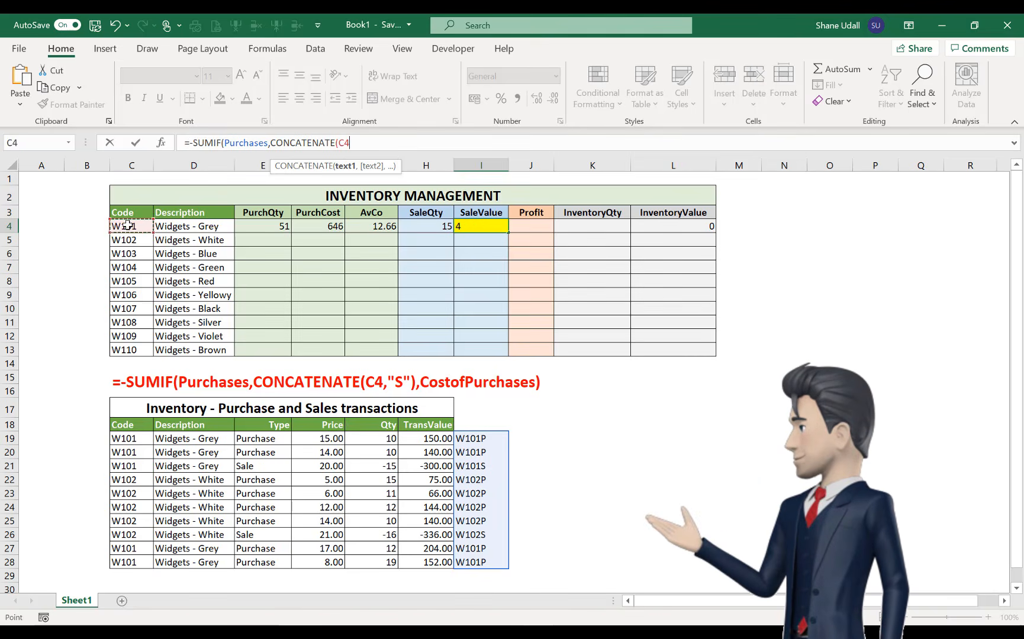
text(,)
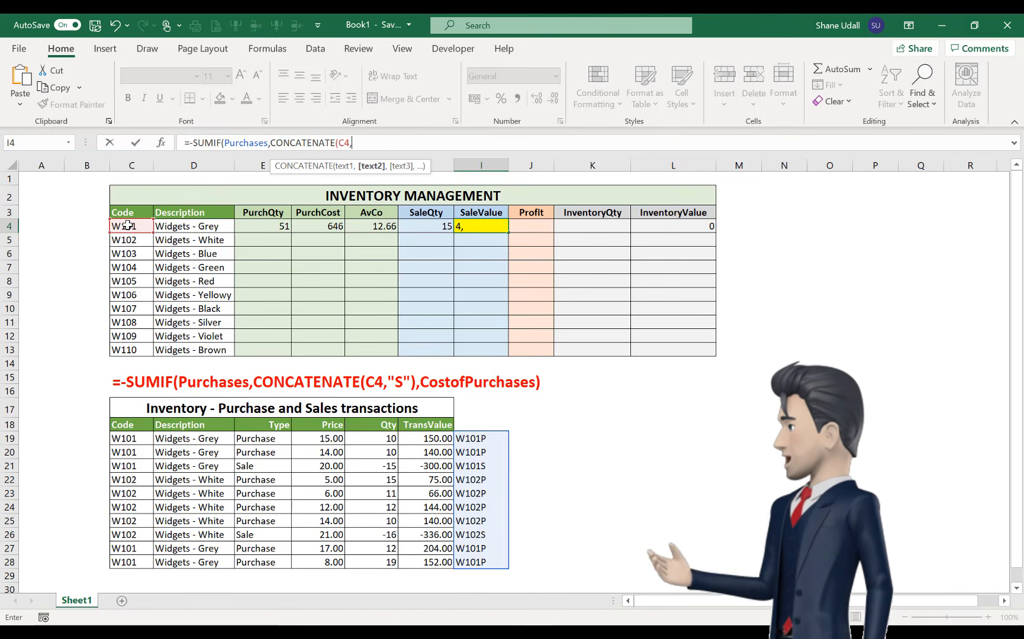
text(")
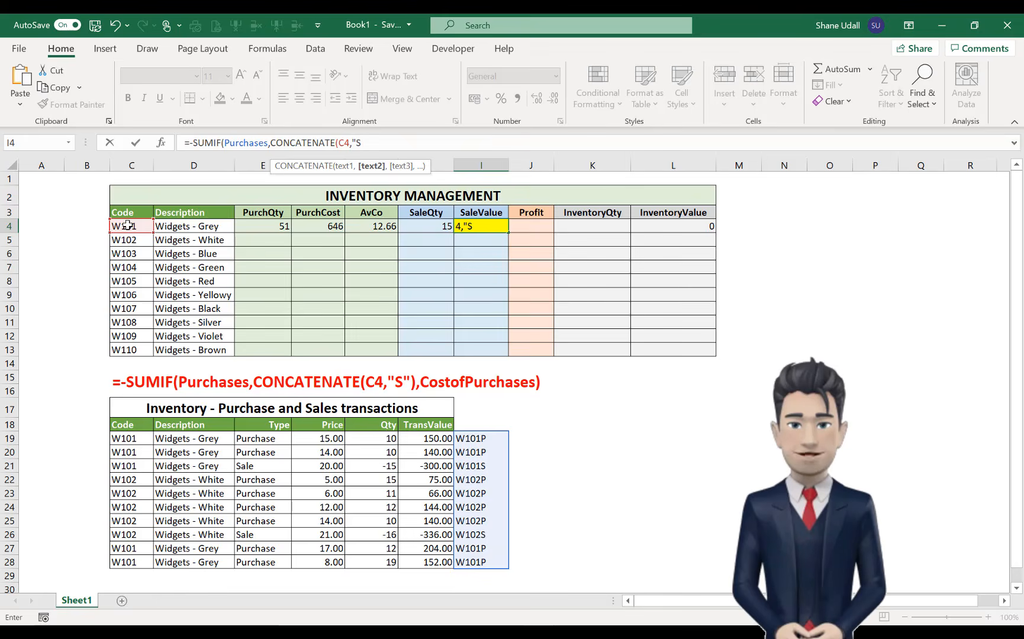
text(S")
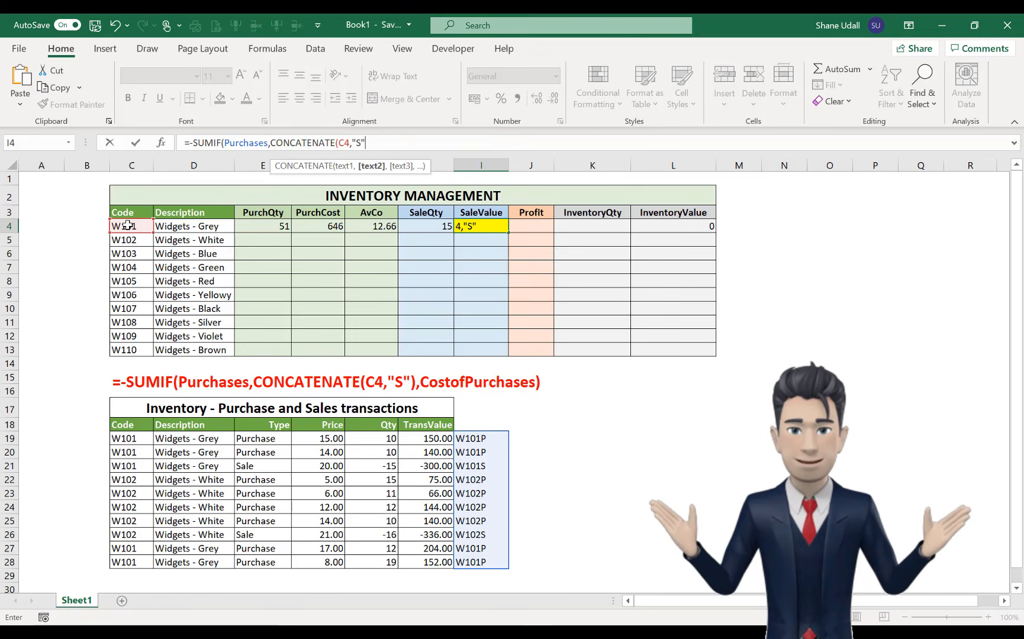
text(),)
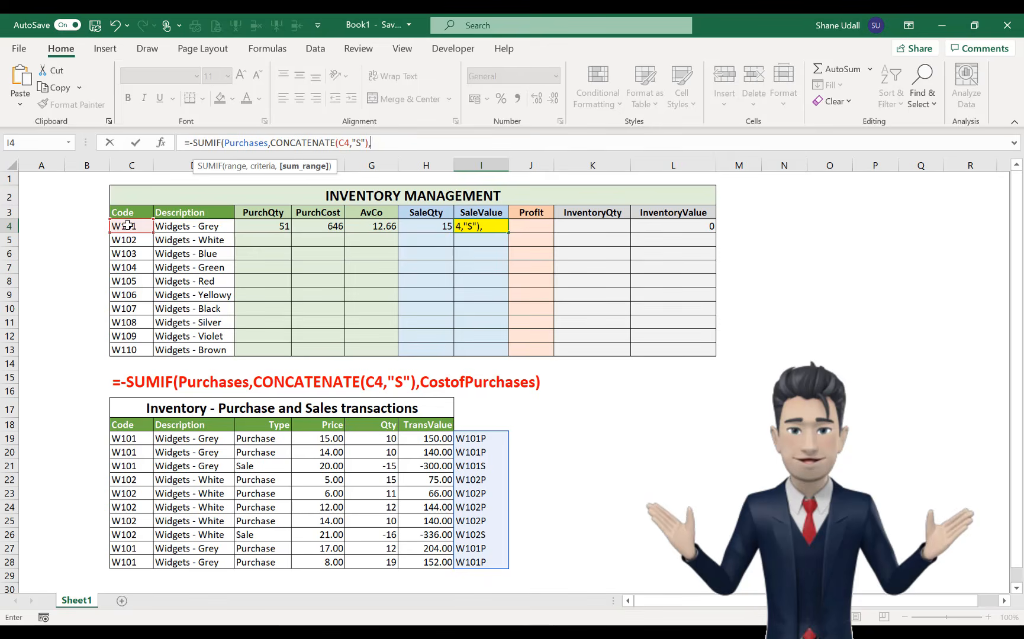
text(Costo)
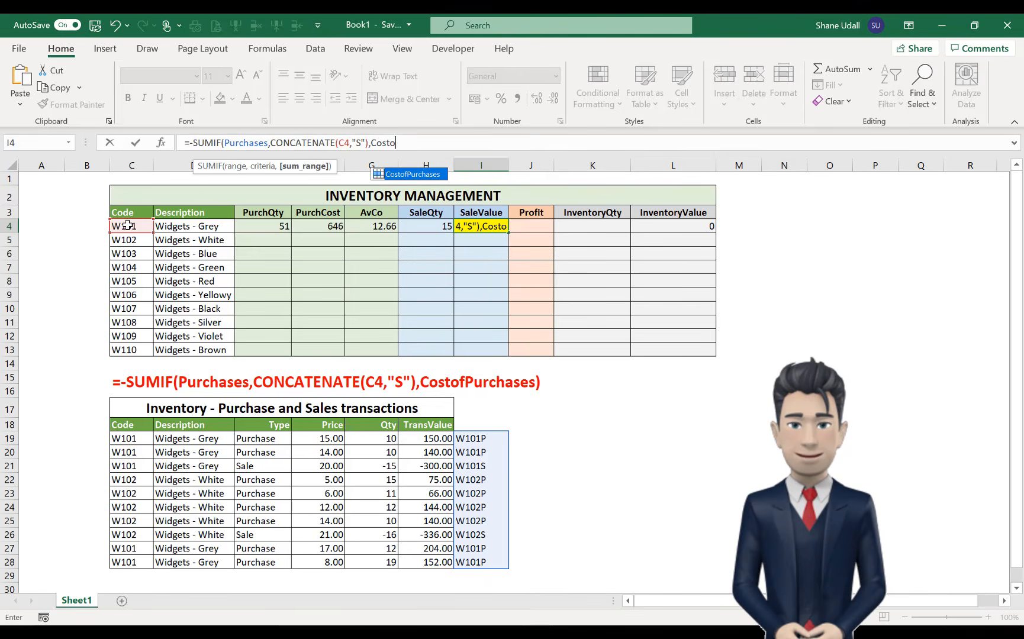
text(fPurc)
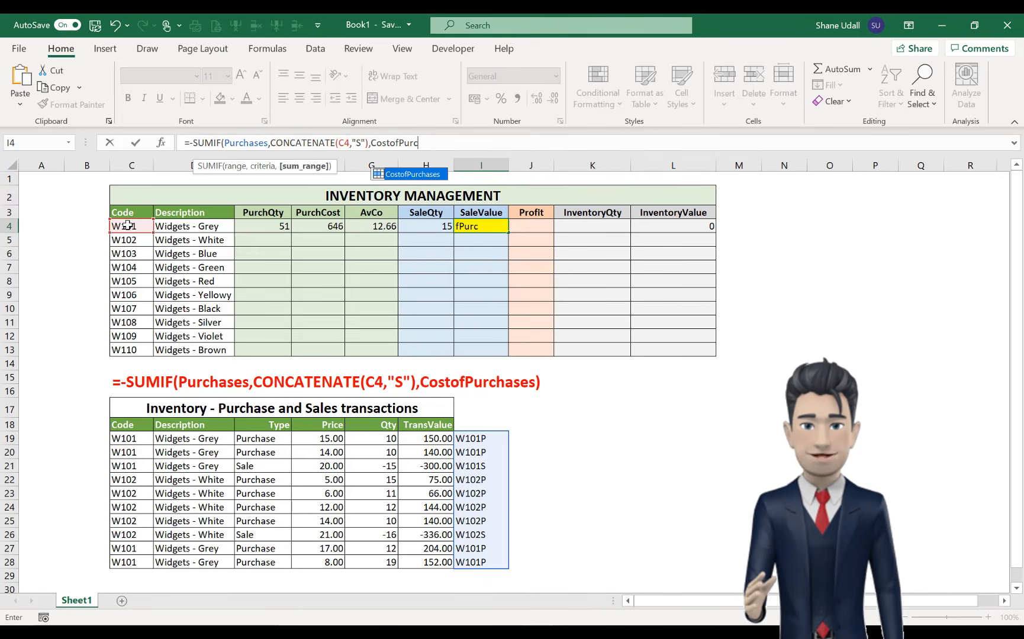
text(hases))
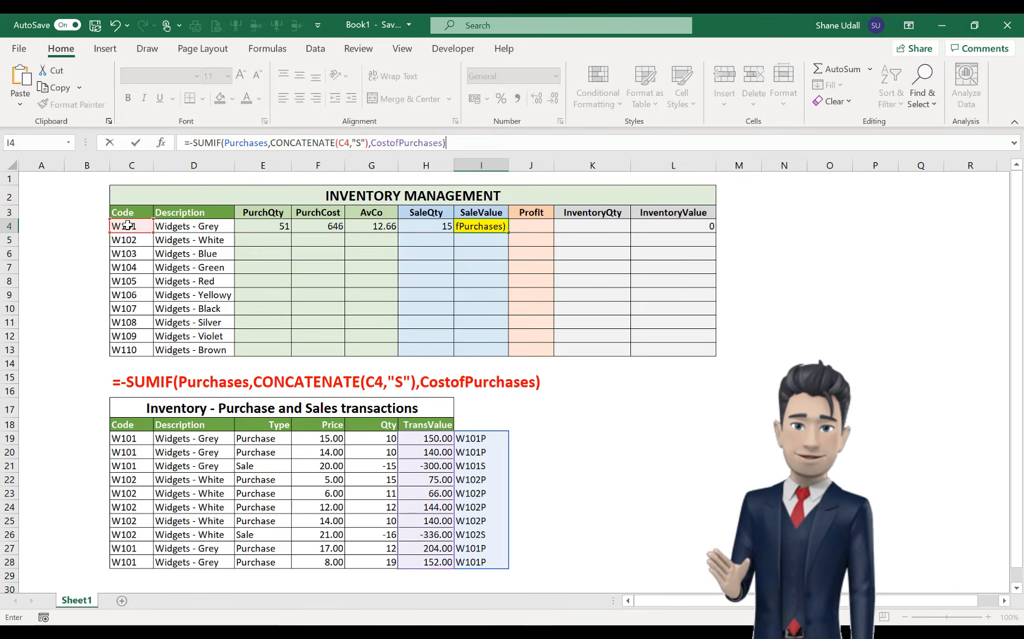
key(Return)
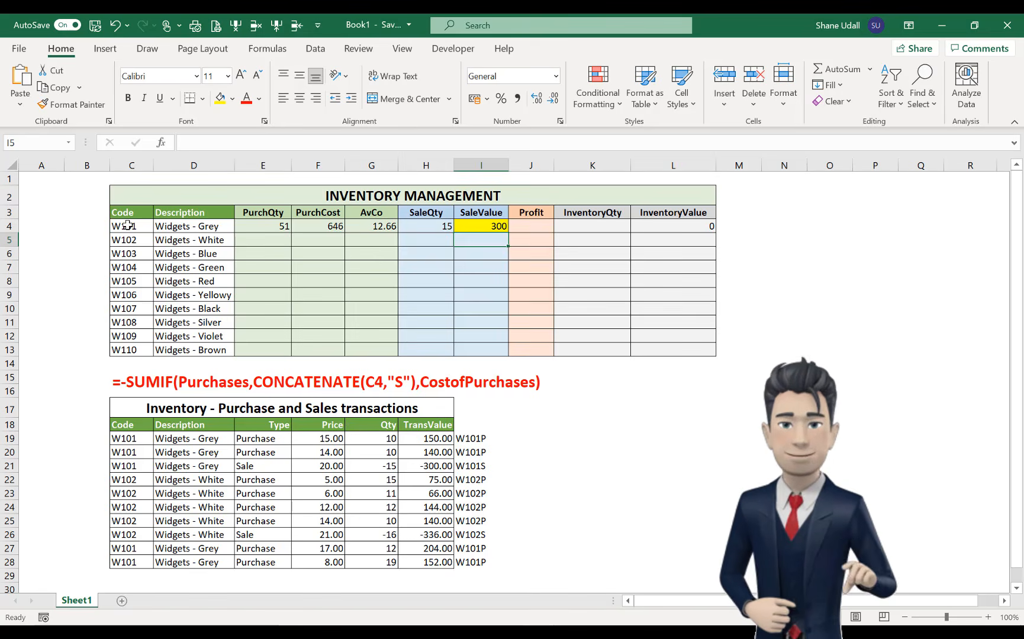
Enter =+I4-(G4*H4) in J4 to calculate the W101 profit as sale value less the average cost of the quantity sold
click(529, 227)
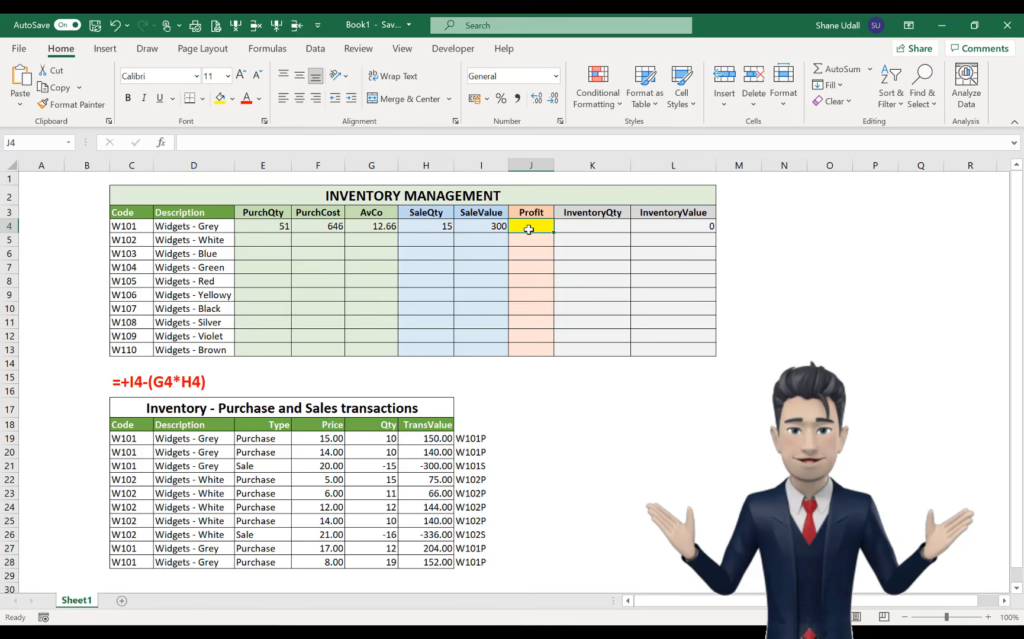
click(481, 225)
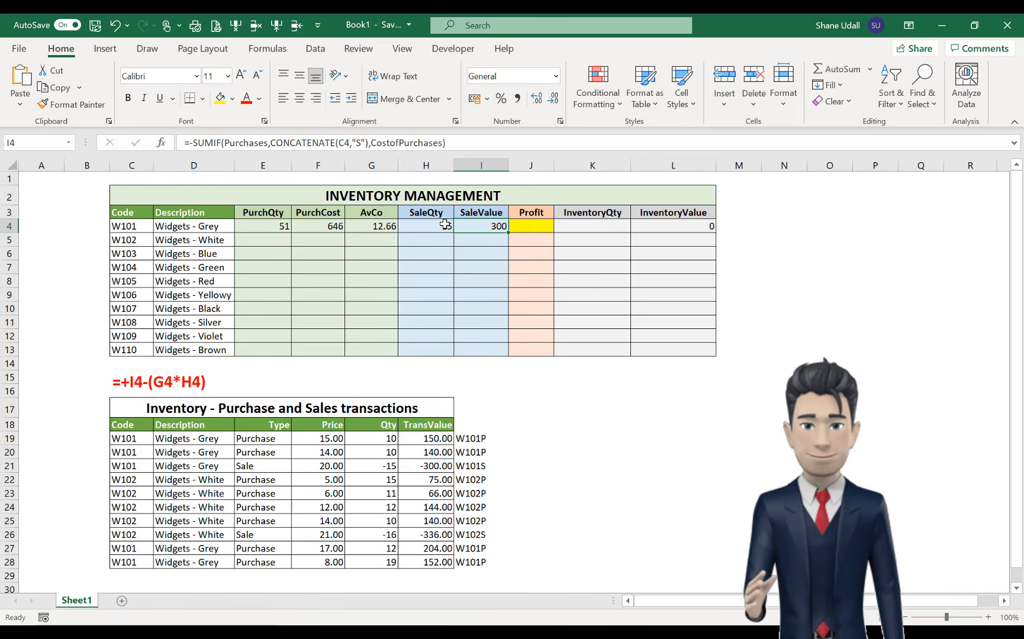
click(422, 226)
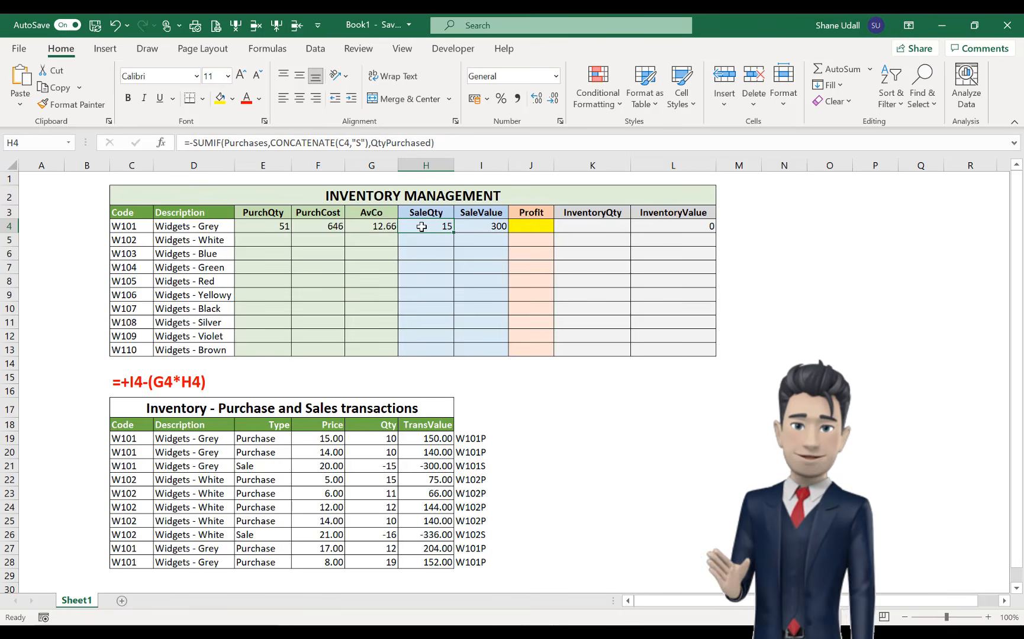
click(385, 226)
click(412, 226)
click(373, 228)
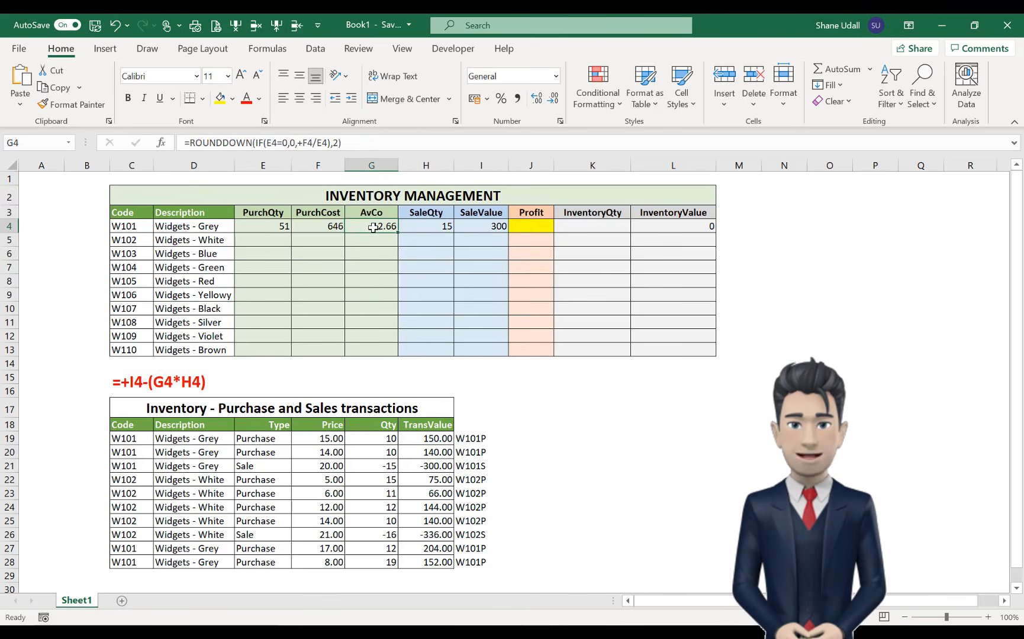
click(523, 227)
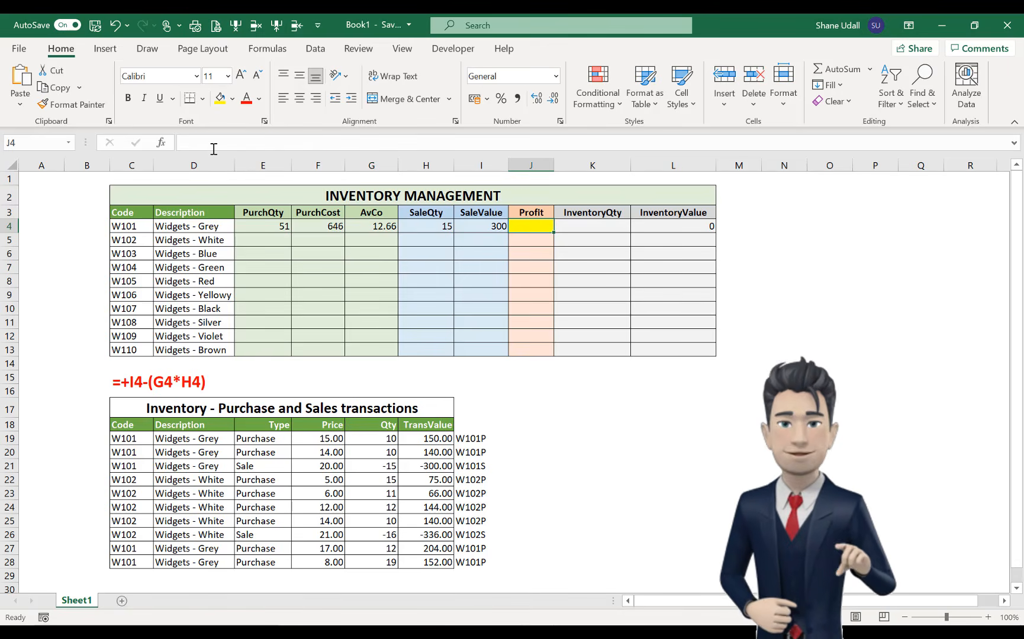
click(187, 142)
text(=)
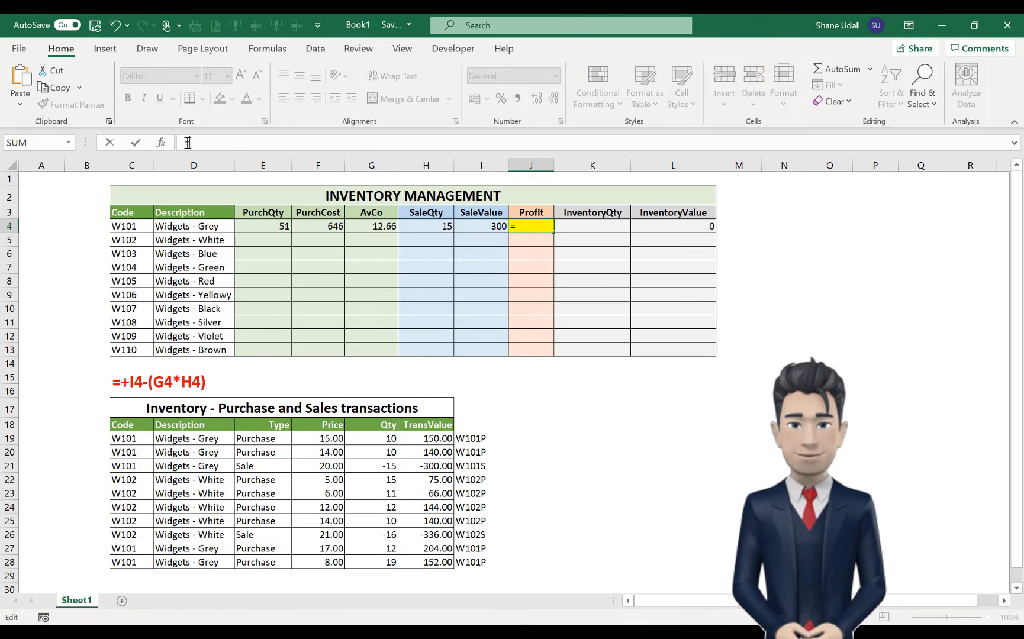
text(+I4)
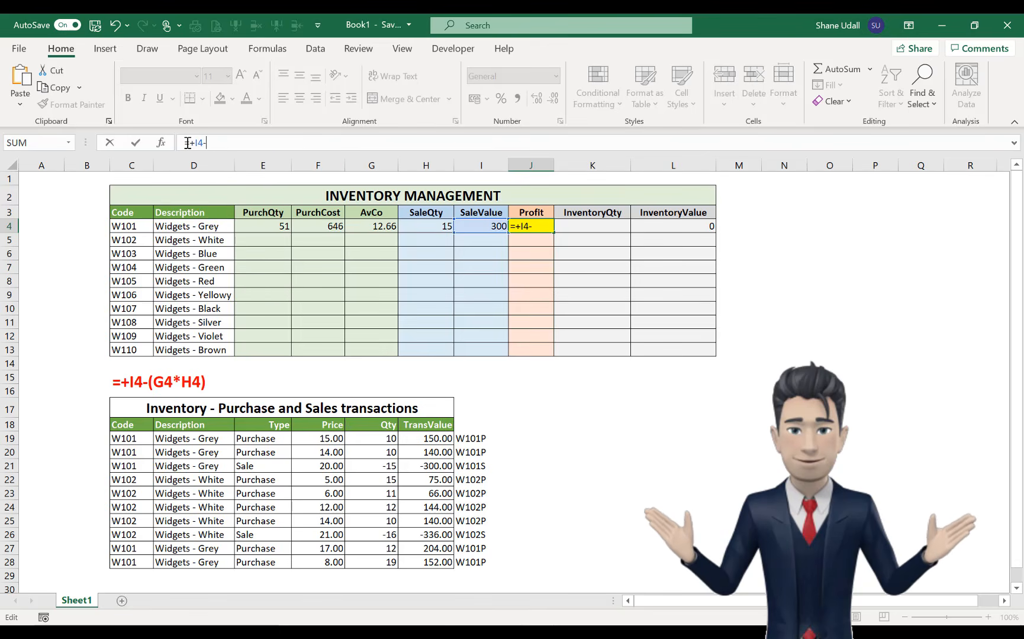
text(-)
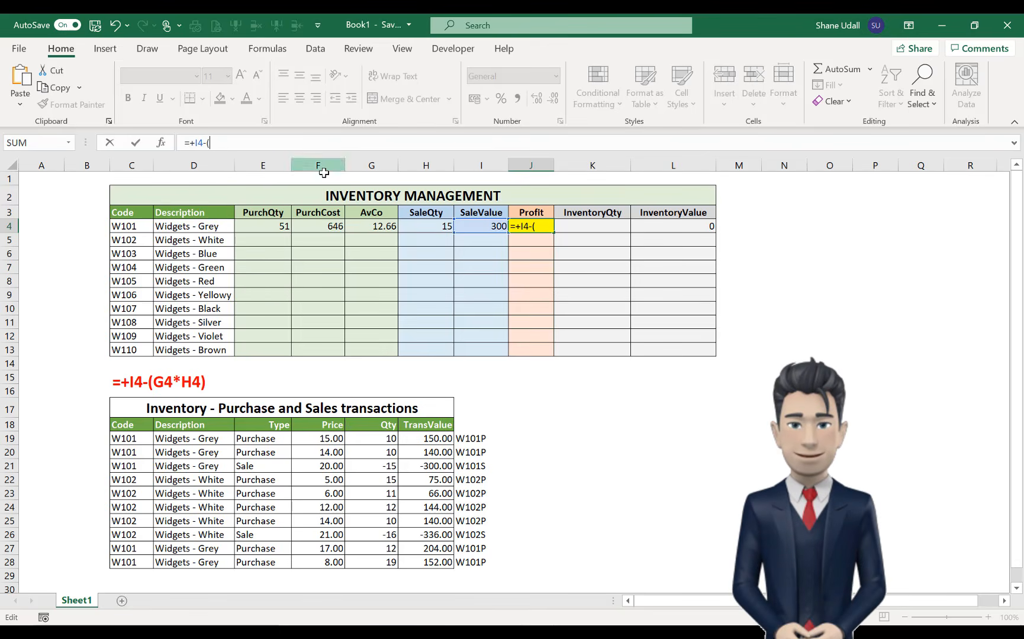
click(366, 226)
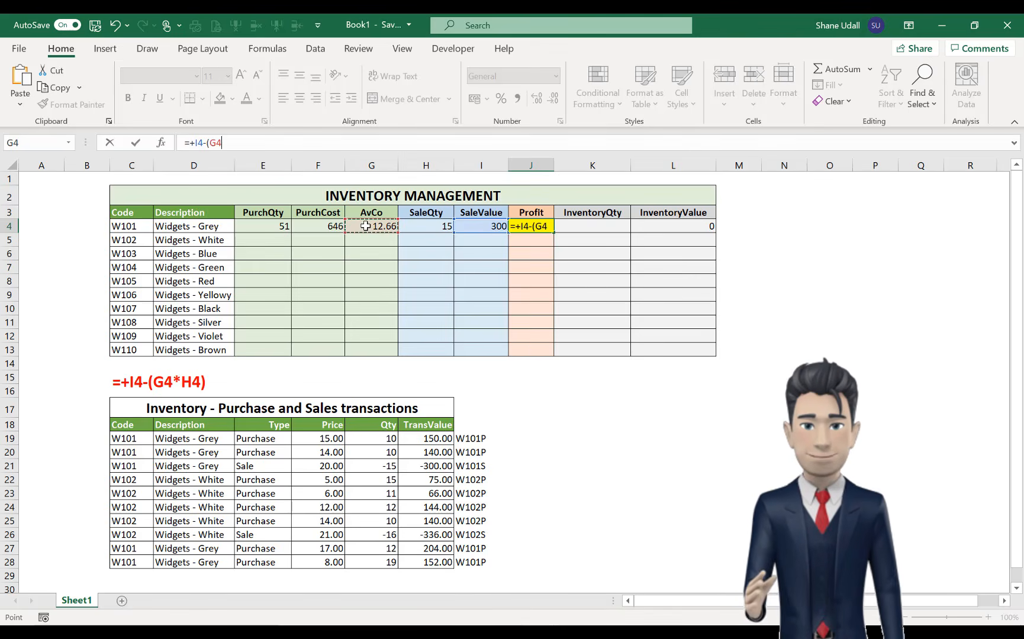
text(*)
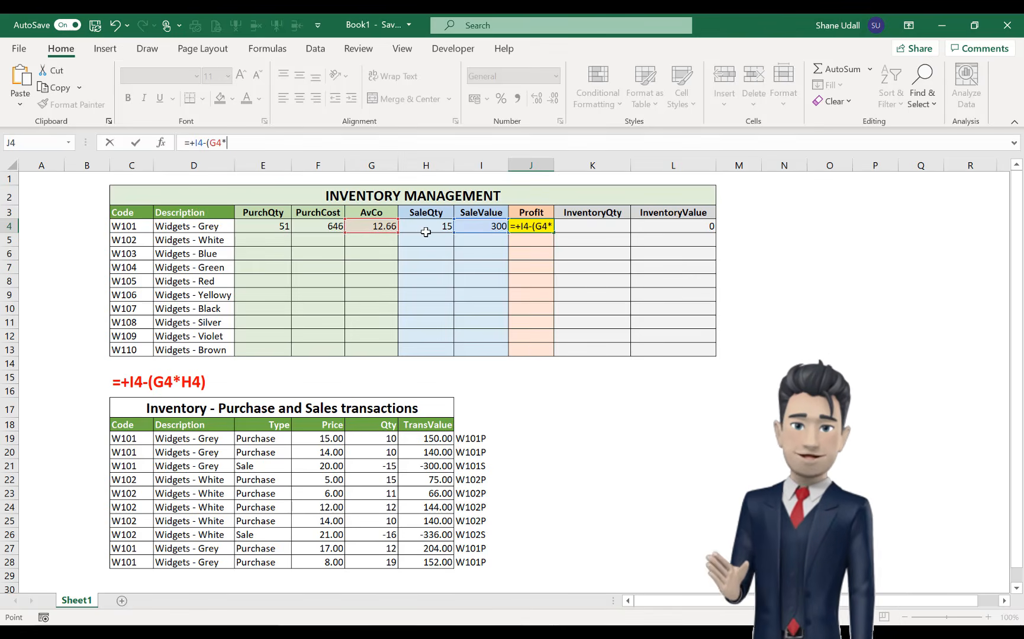
click(427, 228)
text())
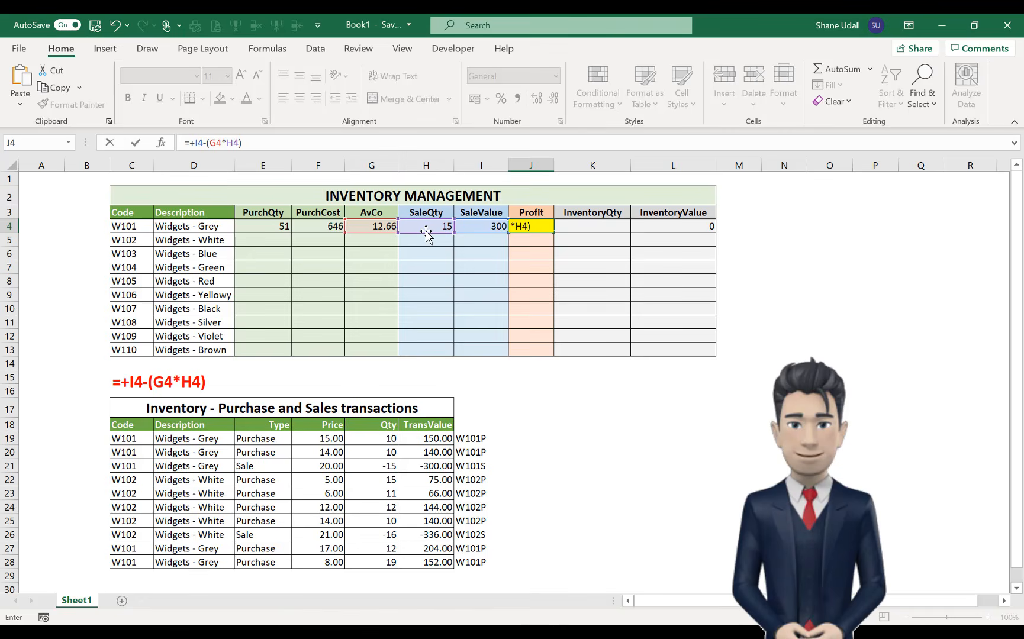
key(Return)
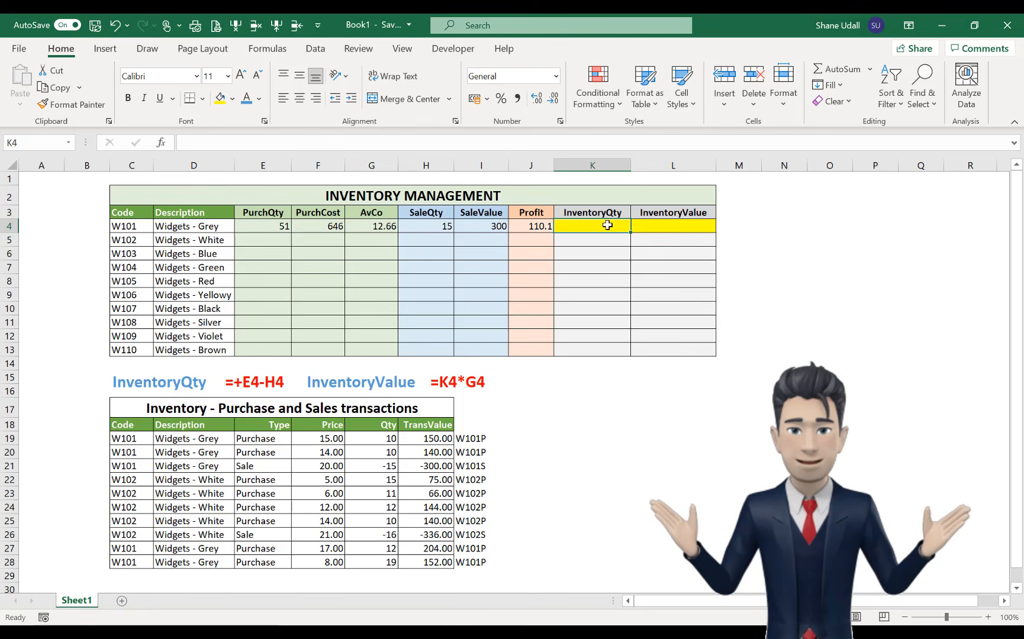
Enter =+E4-H4 in K4 to calculate the W101 inventory quantity as purchases less sales
click(282, 226)
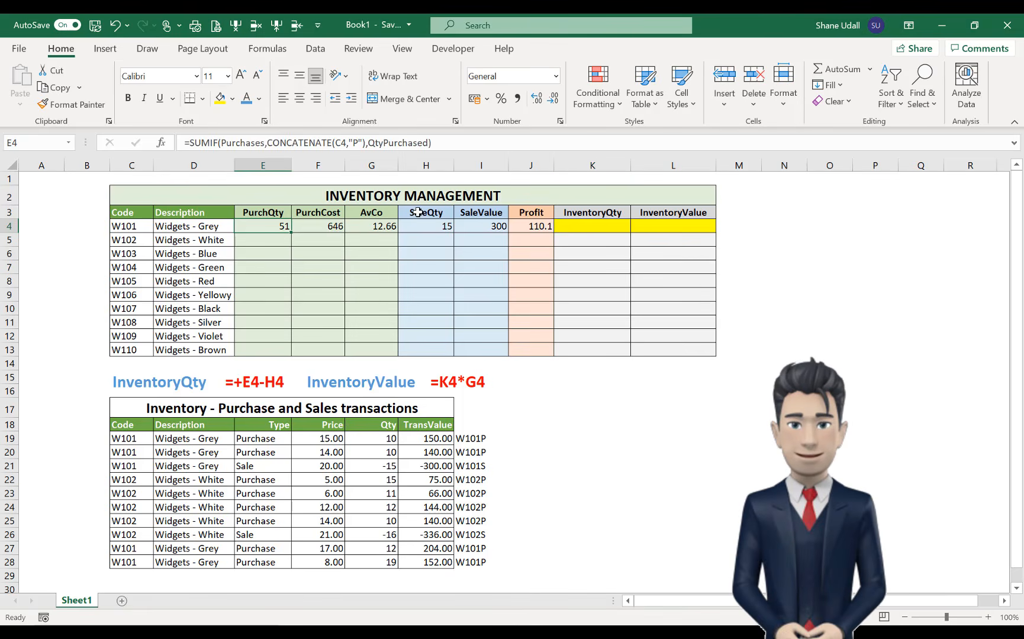
click(442, 228)
click(588, 228)
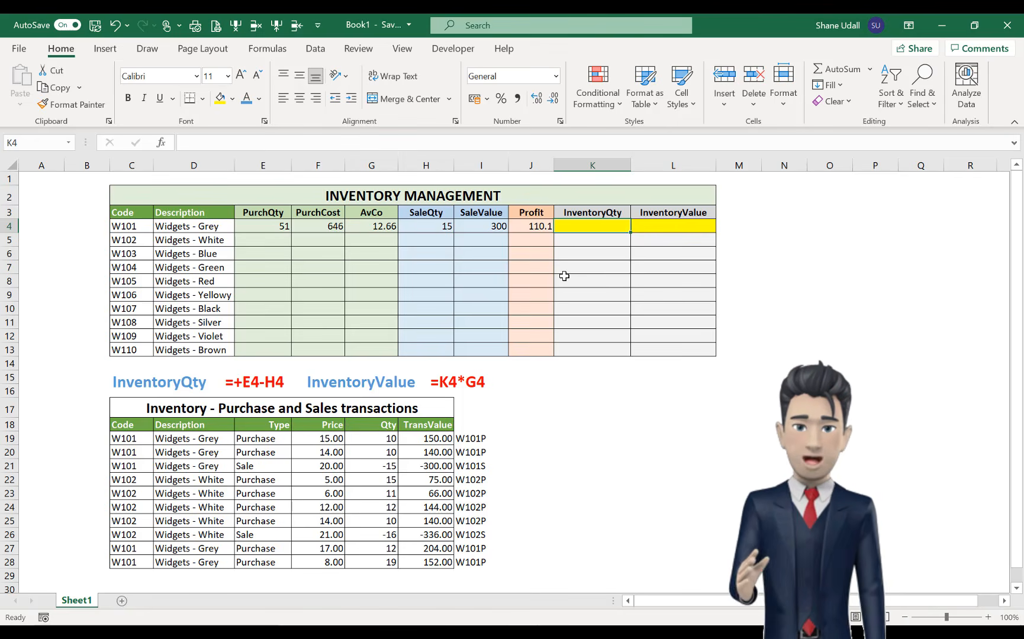
text(=)
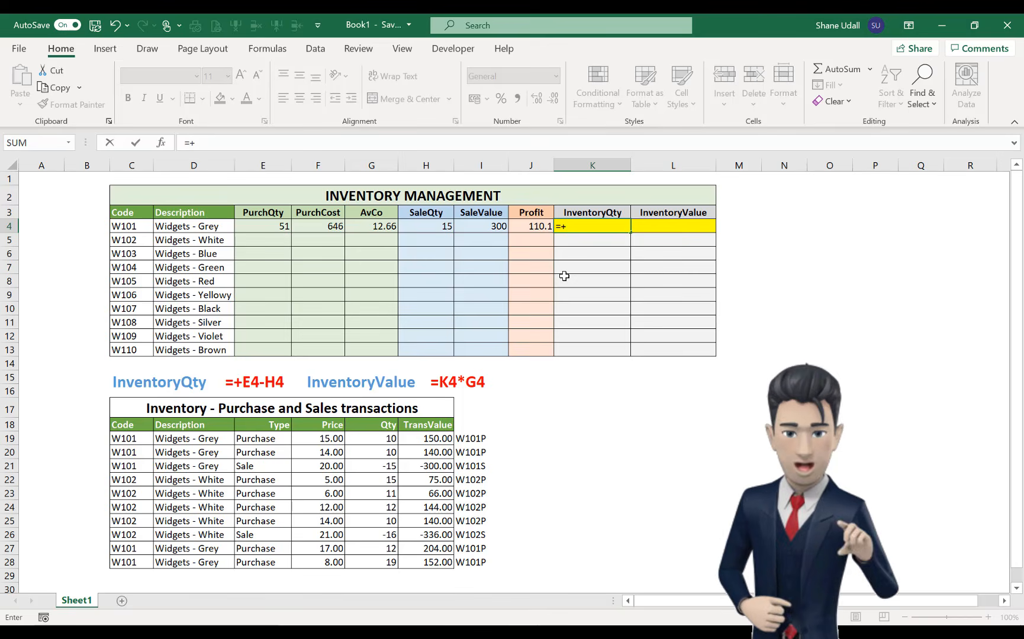
text(+E)
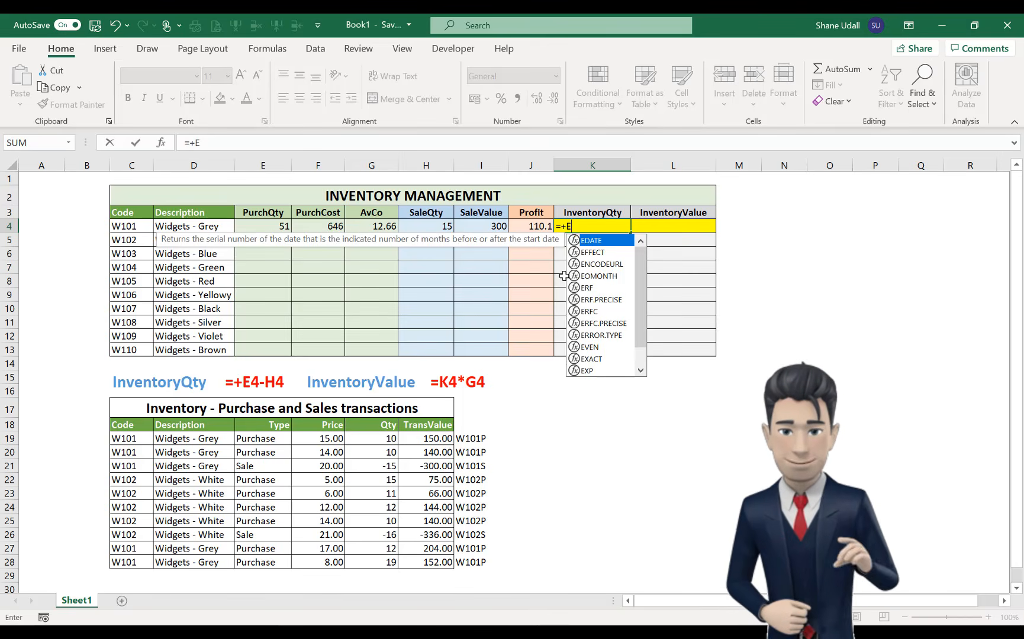
text(4)
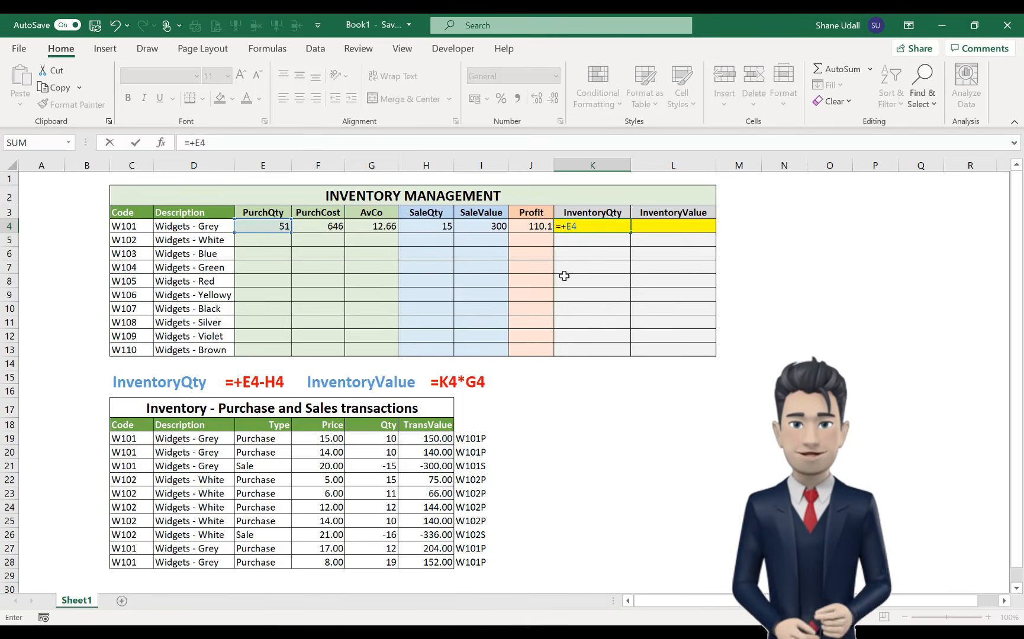
text(-)
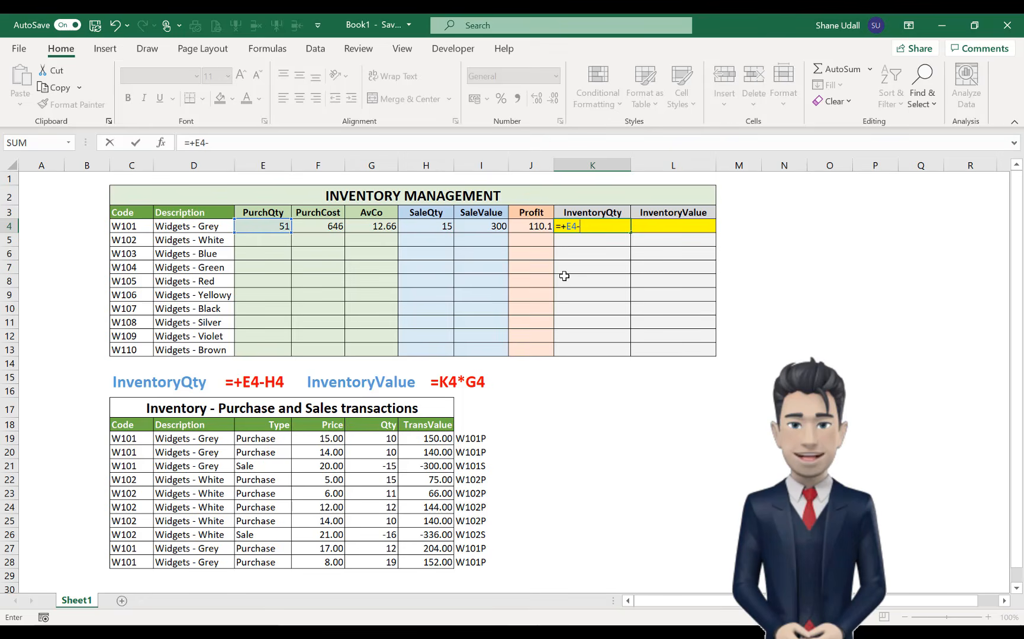
text(H)
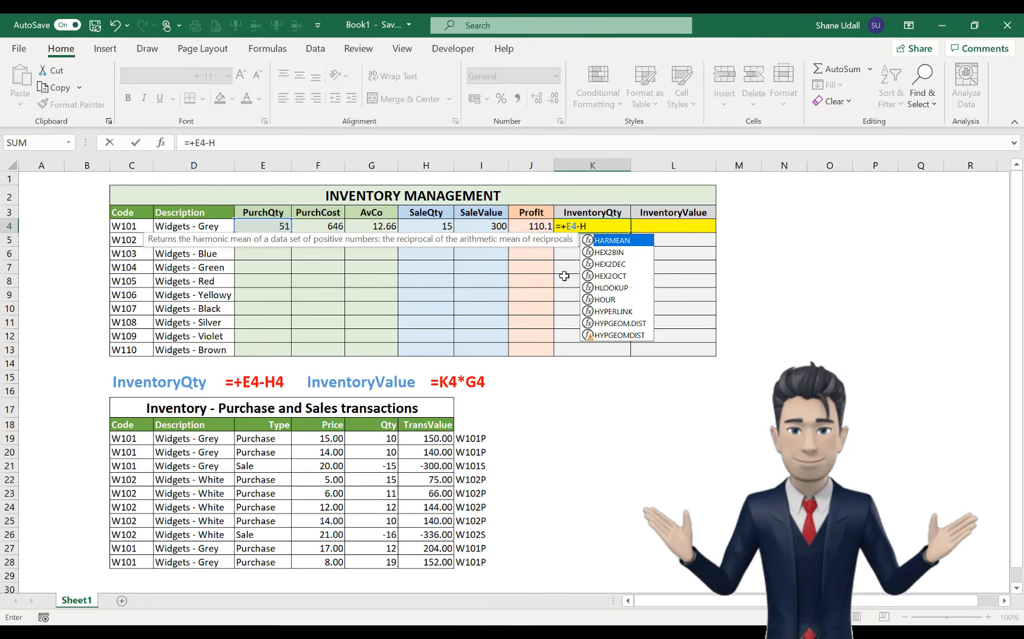
text(4)
key(Return)
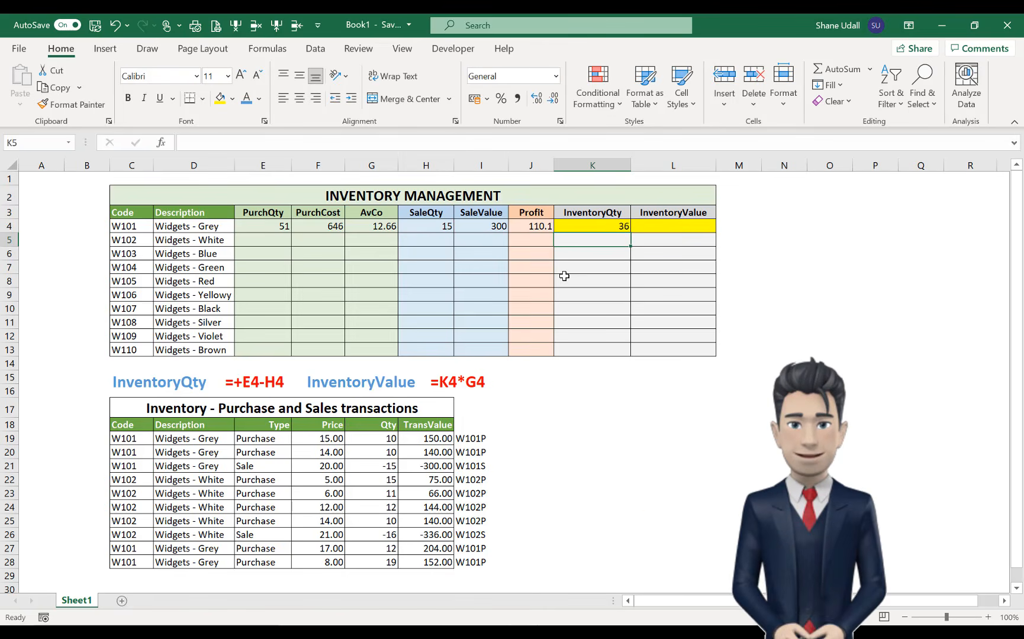
Enter =K4*G4 in L4 to value the W101 inventory at average cost
click(653, 224)
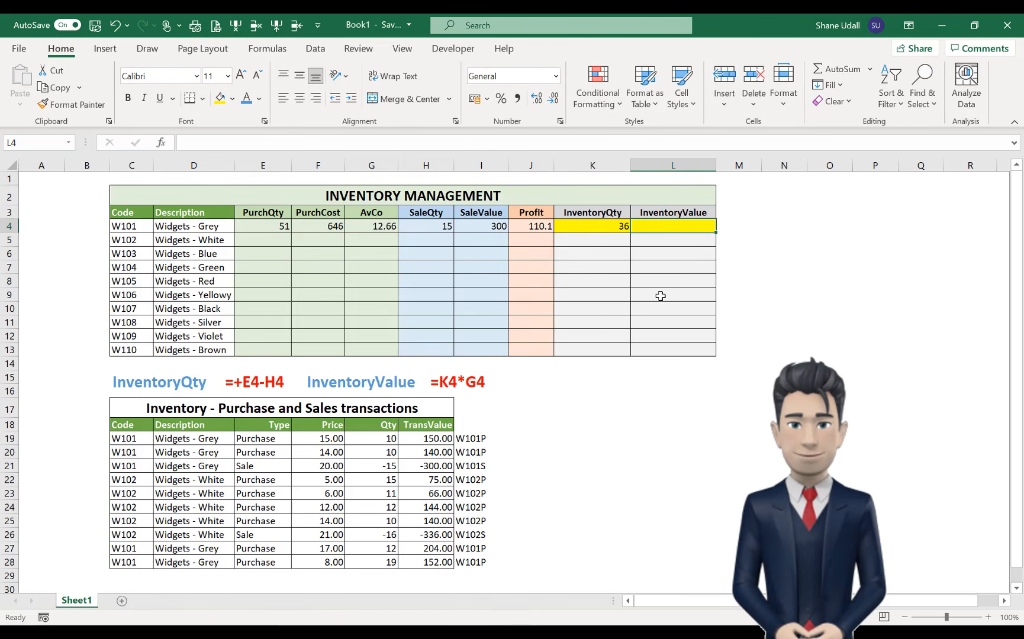
text(=)
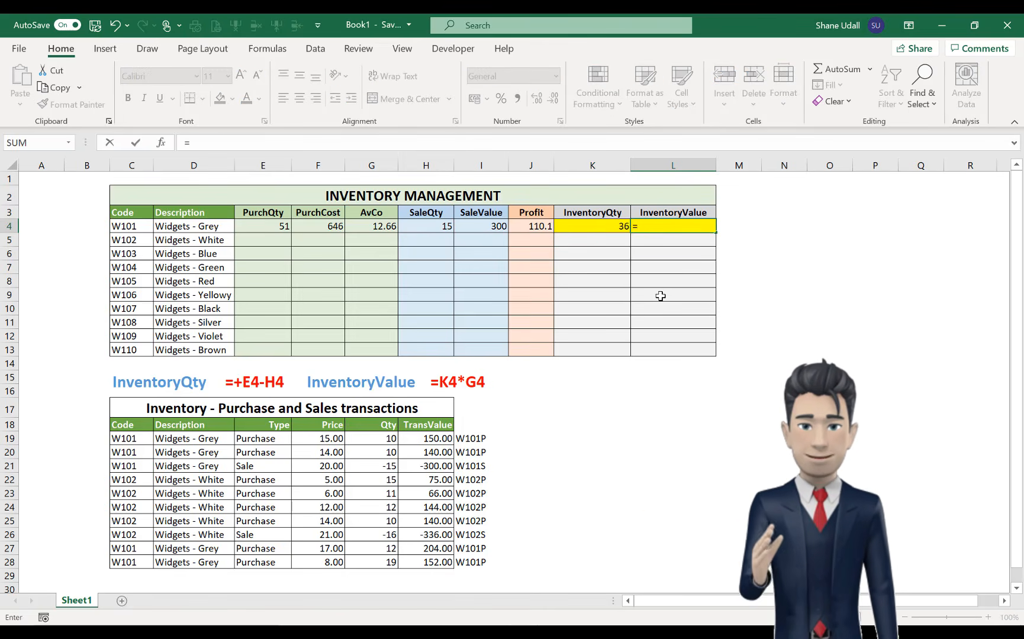
text(K)
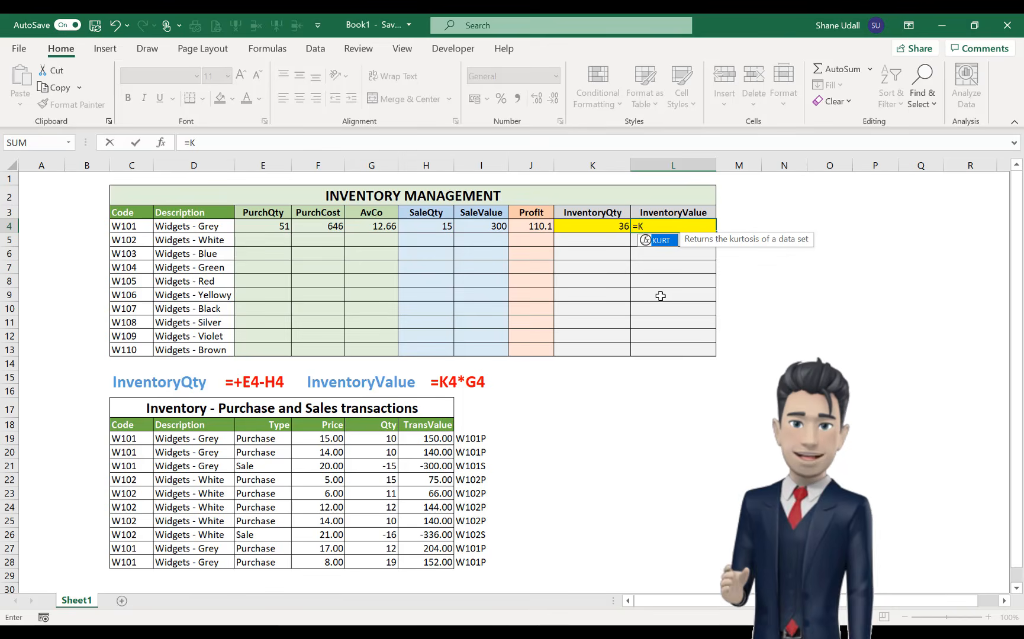
text(4*)
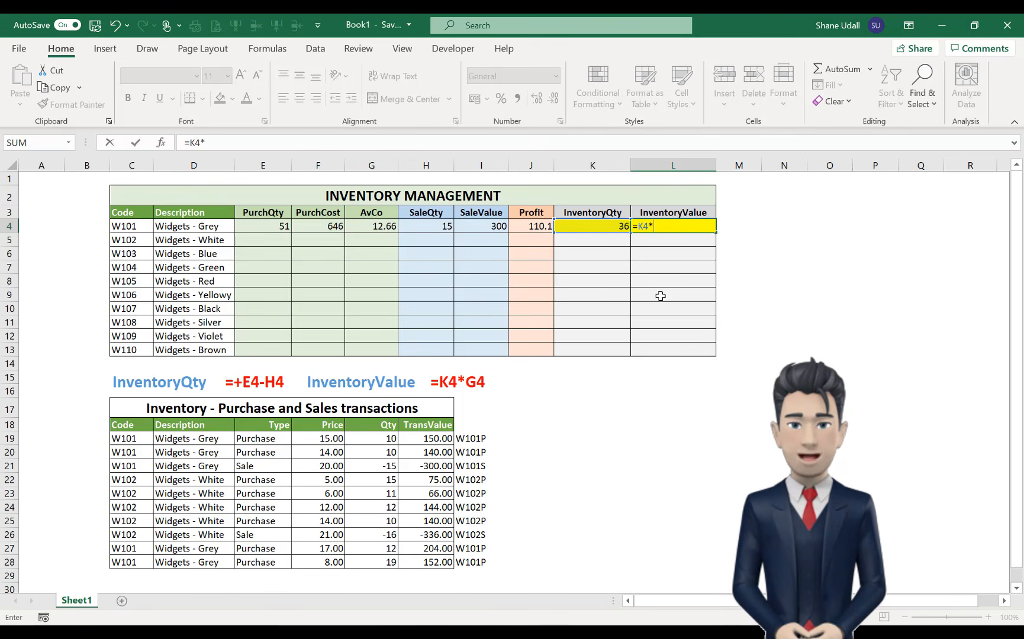
text(G4)
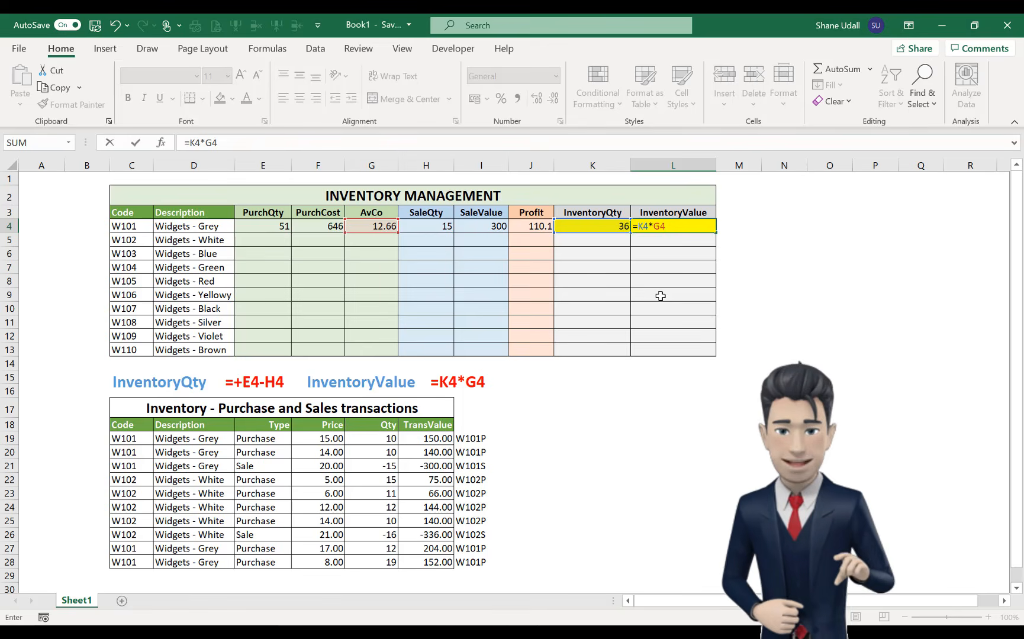
key(Return)
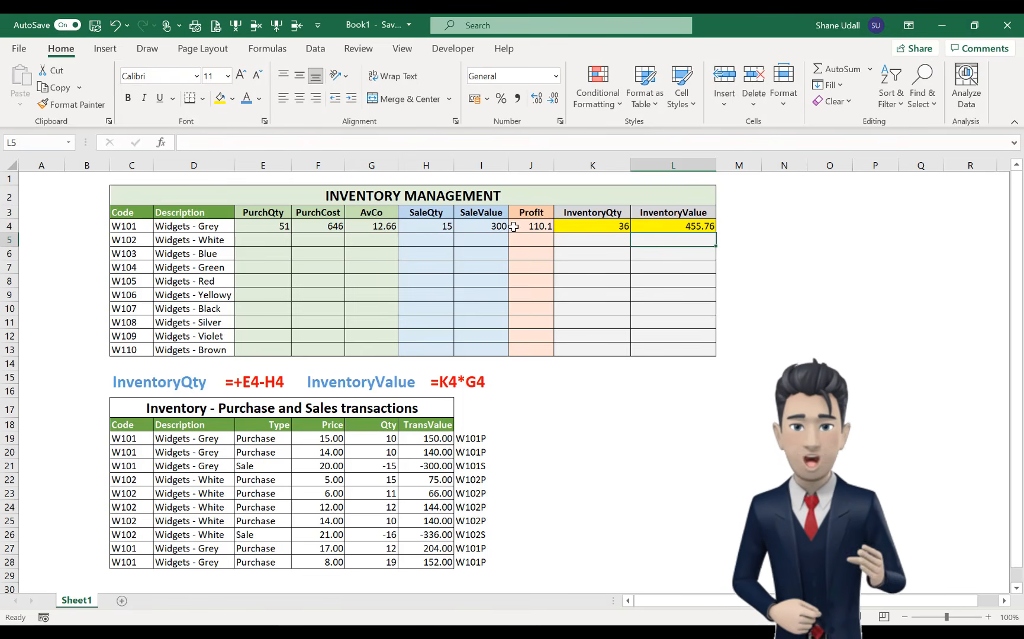
Copy the W101 formulas in E4:L4 down to row 13 so every product code is calculated
drag(592, 226, 669, 228)
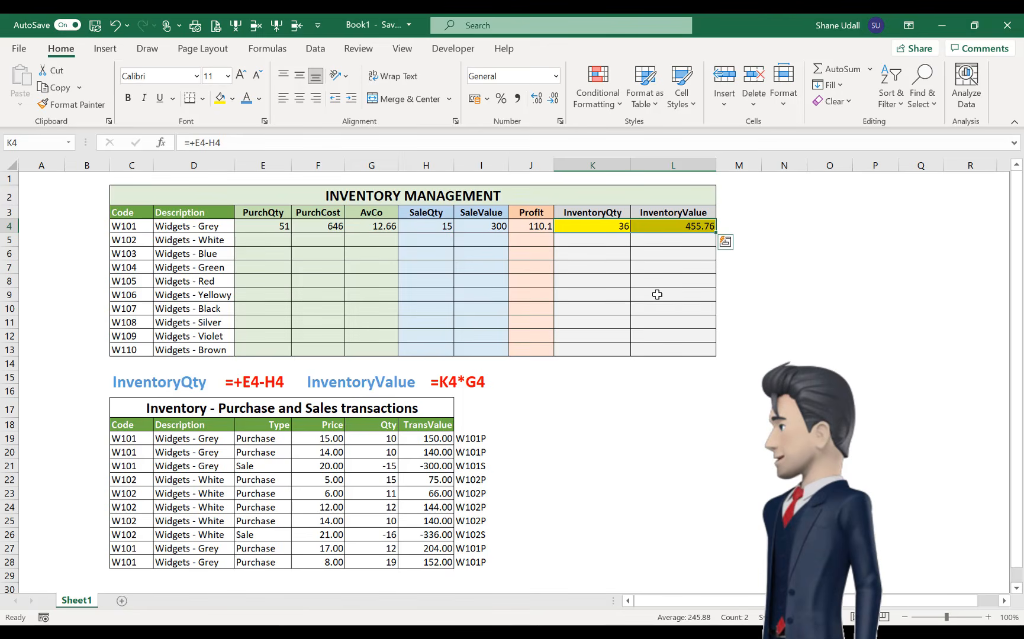
drag(263, 227, 663, 213)
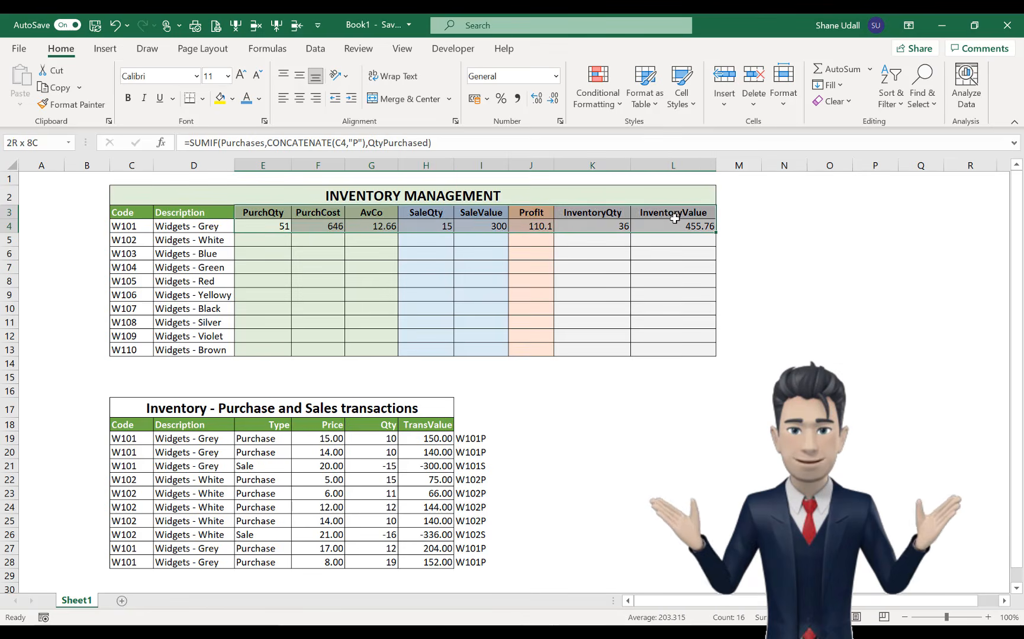
click(677, 268)
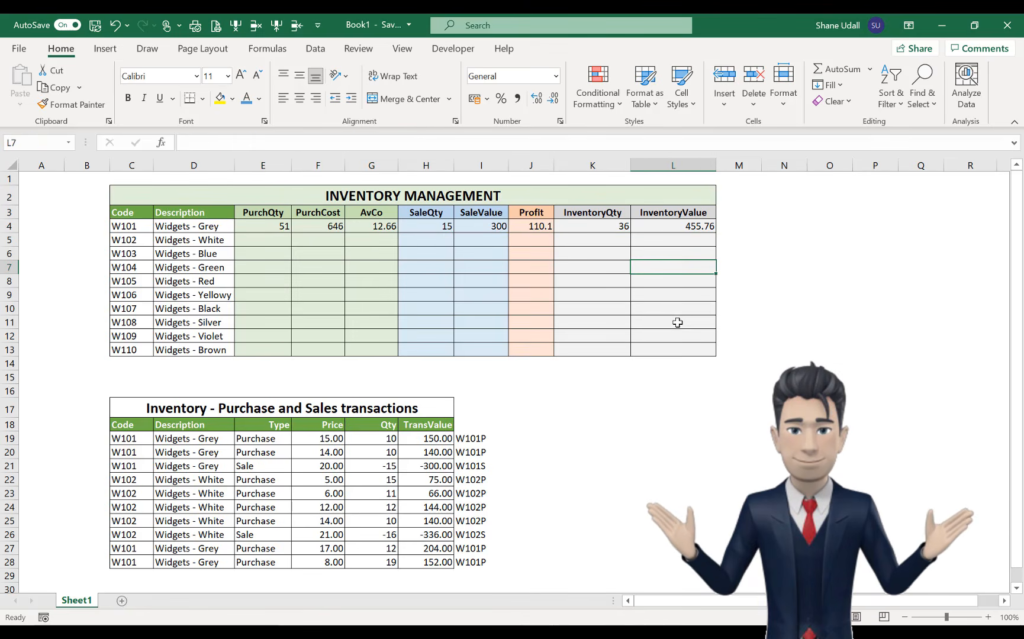
drag(187, 236, 184, 349)
click(252, 240)
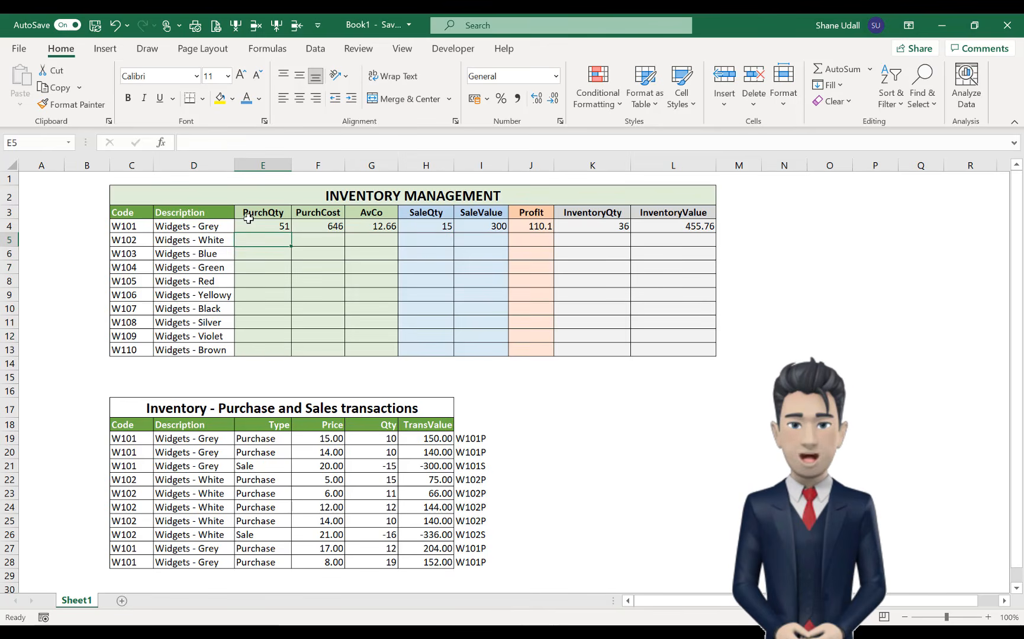
drag(247, 225, 716, 351)
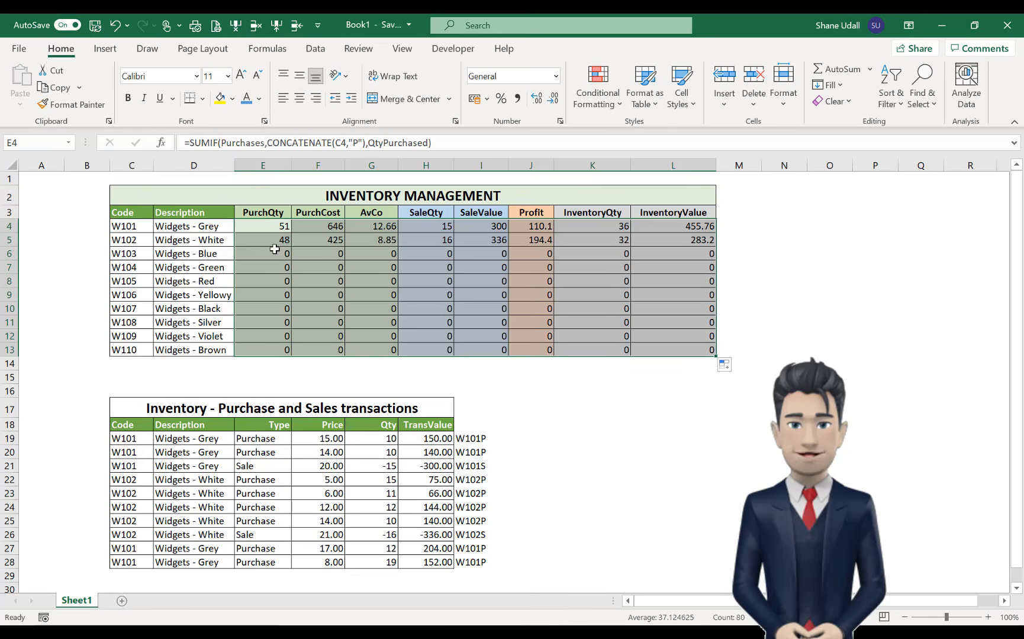
click(263, 227)
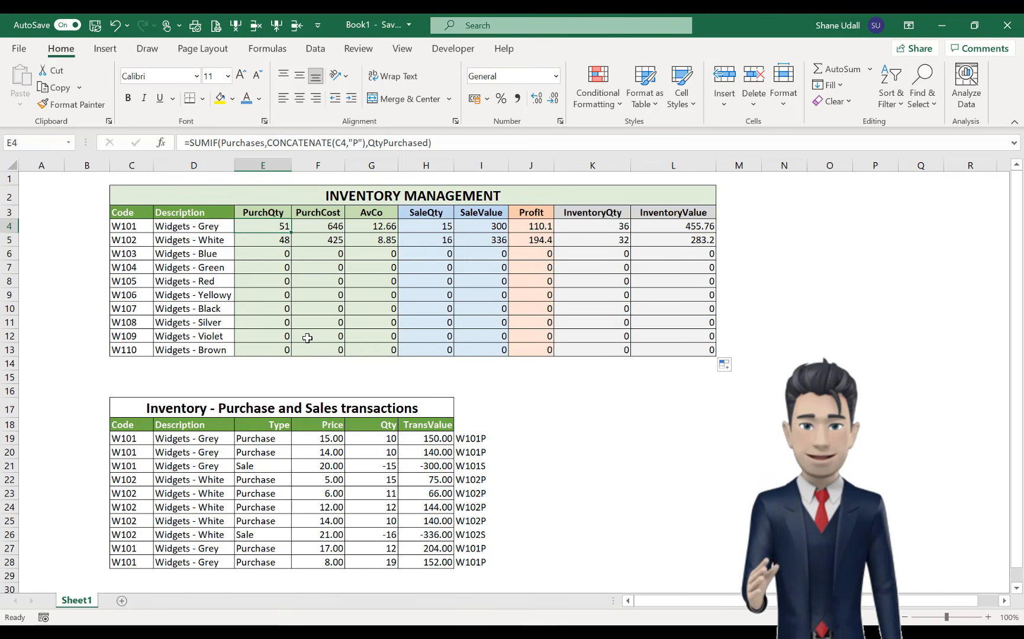
Total the PurchCost column in F15 with AutoSum, using =SUM(F4:F14)
click(319, 377)
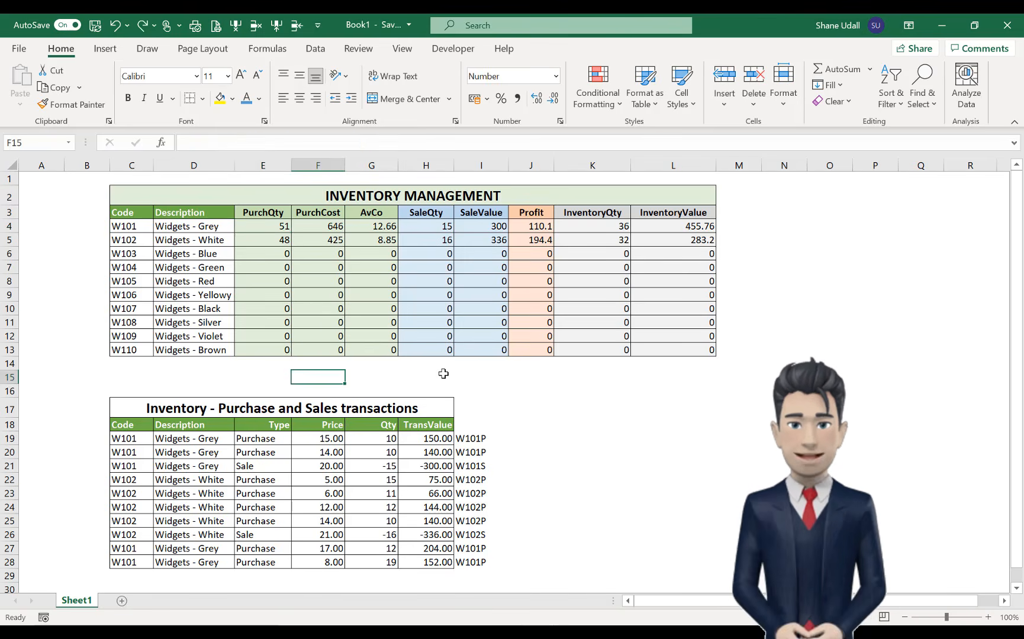
click(480, 376)
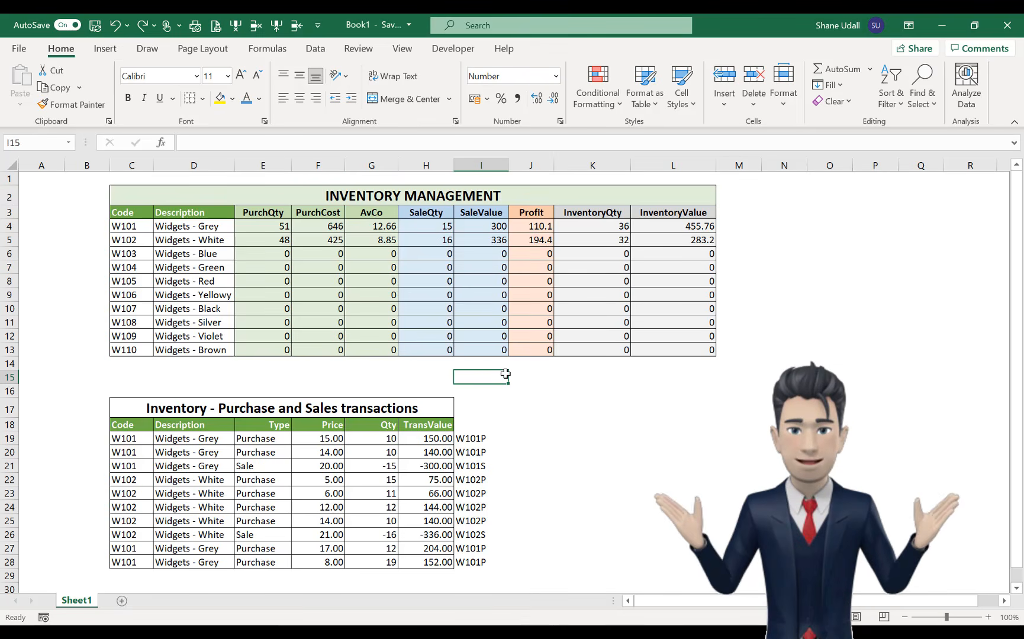
click(533, 376)
click(686, 377)
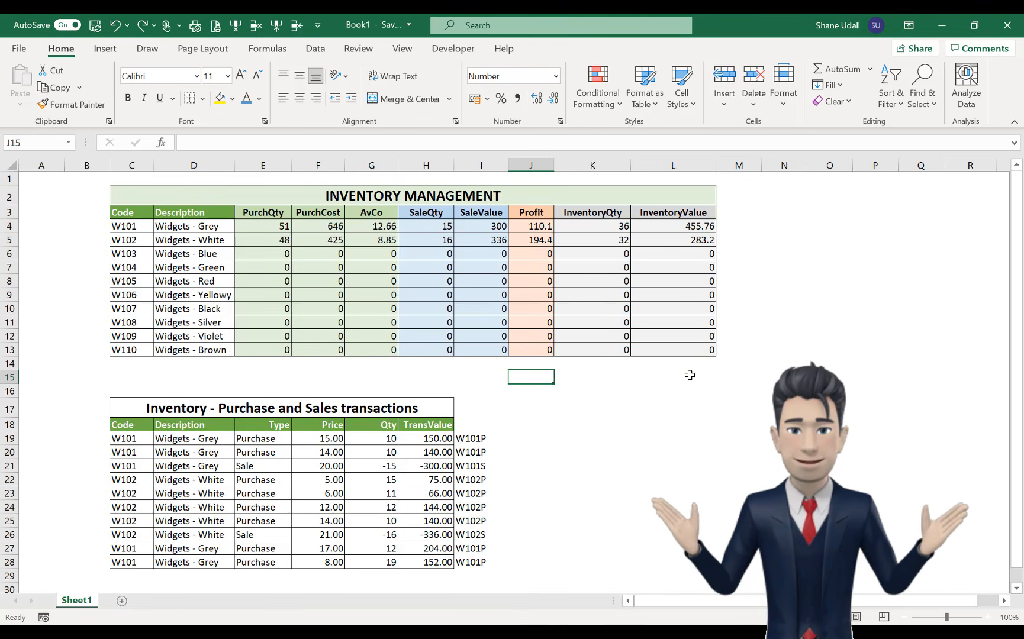
click(317, 378)
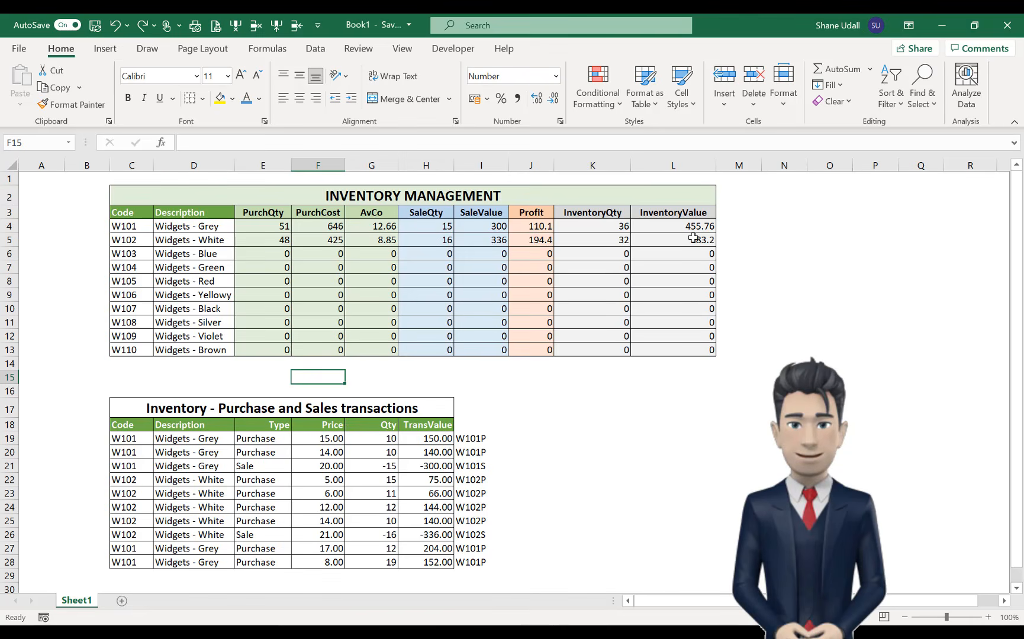
click(842, 70)
click(837, 68)
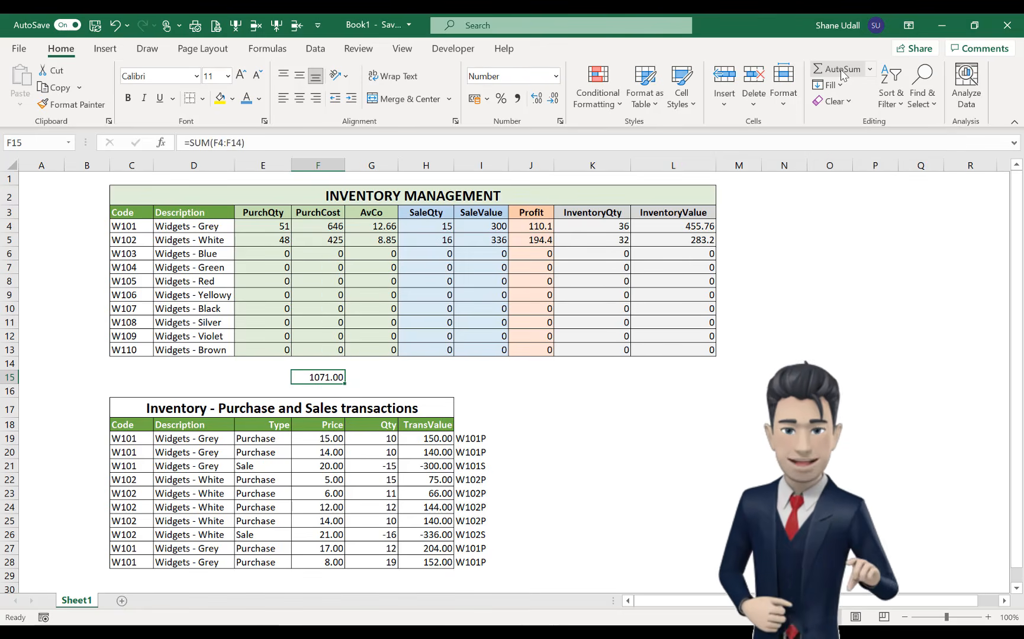
Total the SaleValue column in I15 and the Profit column in J15 with AutoSum over rows 4 to 14
click(476, 374)
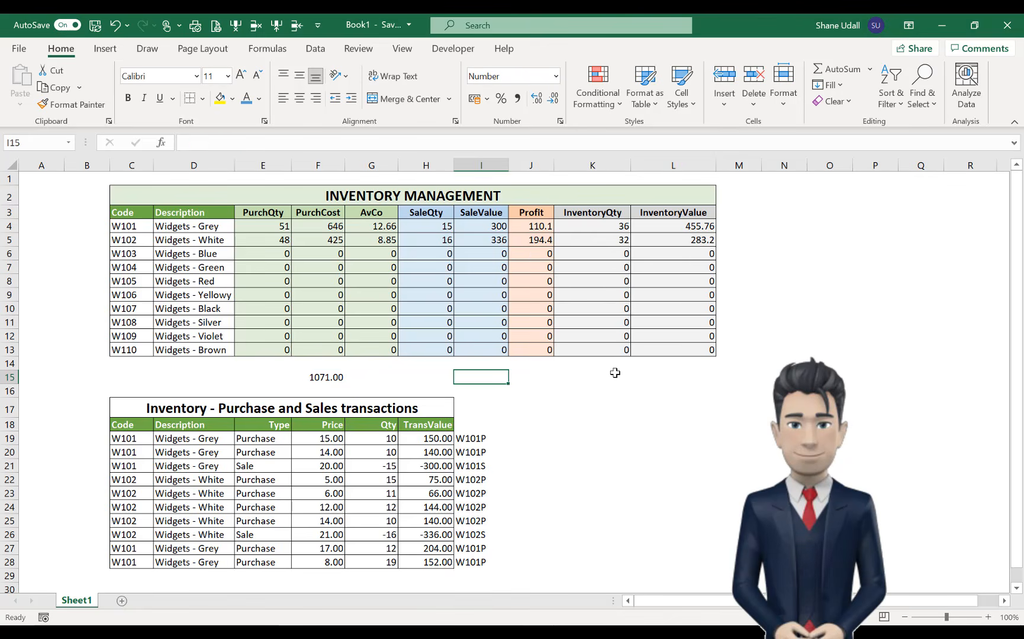
click(842, 69)
click(837, 69)
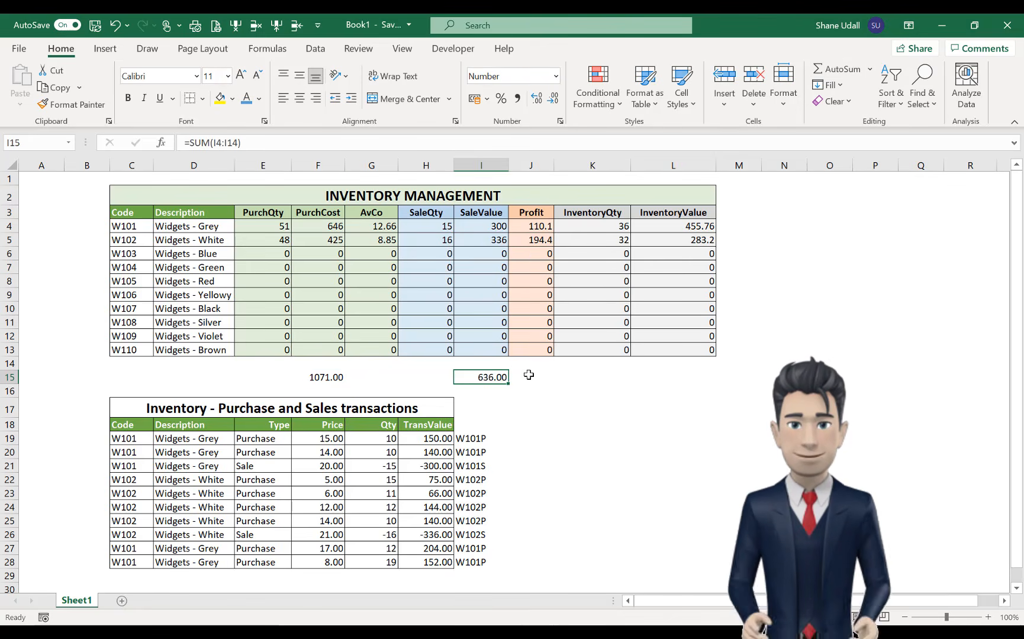
click(529, 375)
click(843, 73)
click(843, 73)
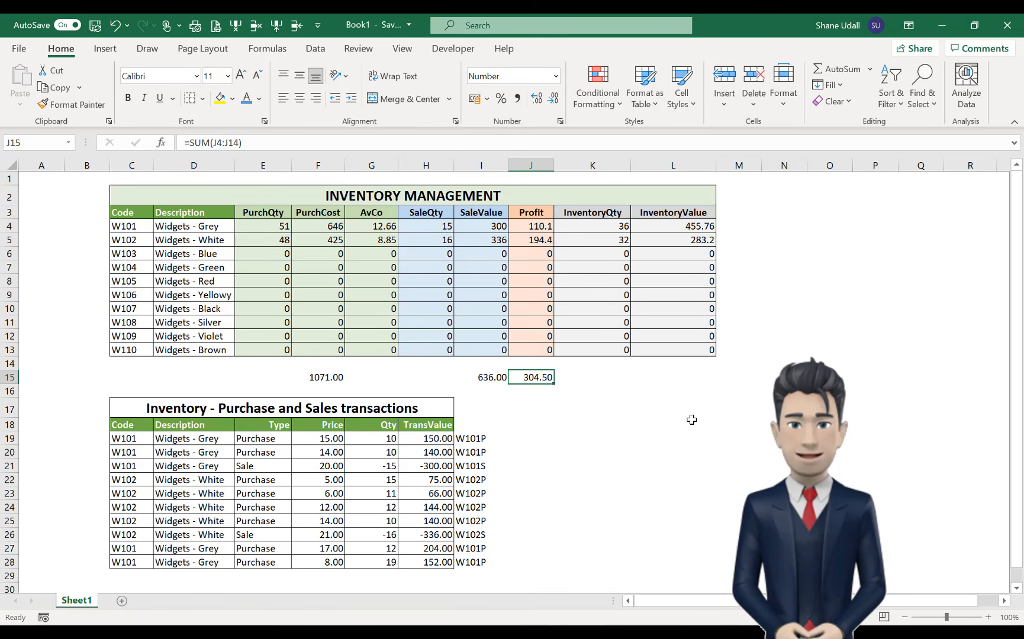
Total the InventoryValue column in L15 with AutoSum, using =SUM(L4:L14)
click(675, 379)
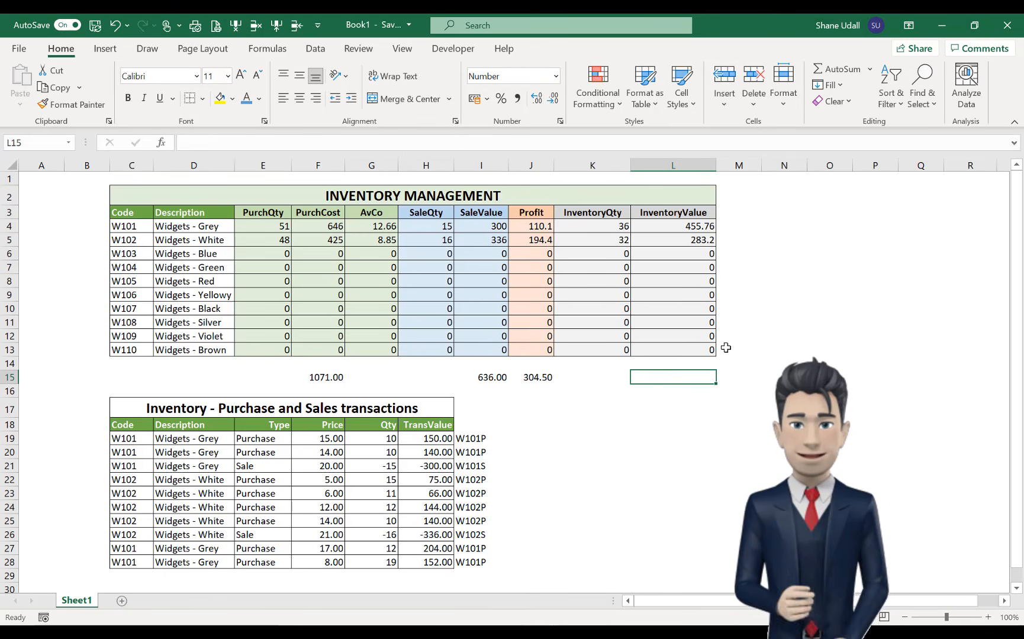
click(832, 71)
click(829, 69)
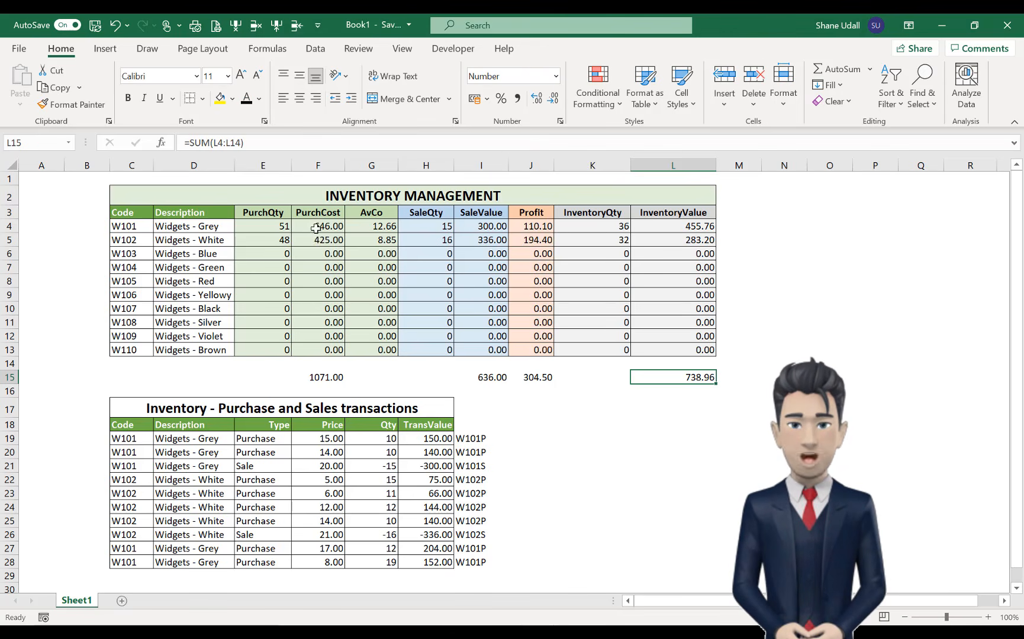
Format F4:G13, I4:J13, L4:L13 and the PurchCost total in F15 as Number with two decimals and a 1000 separator
drag(316, 229, 374, 347)
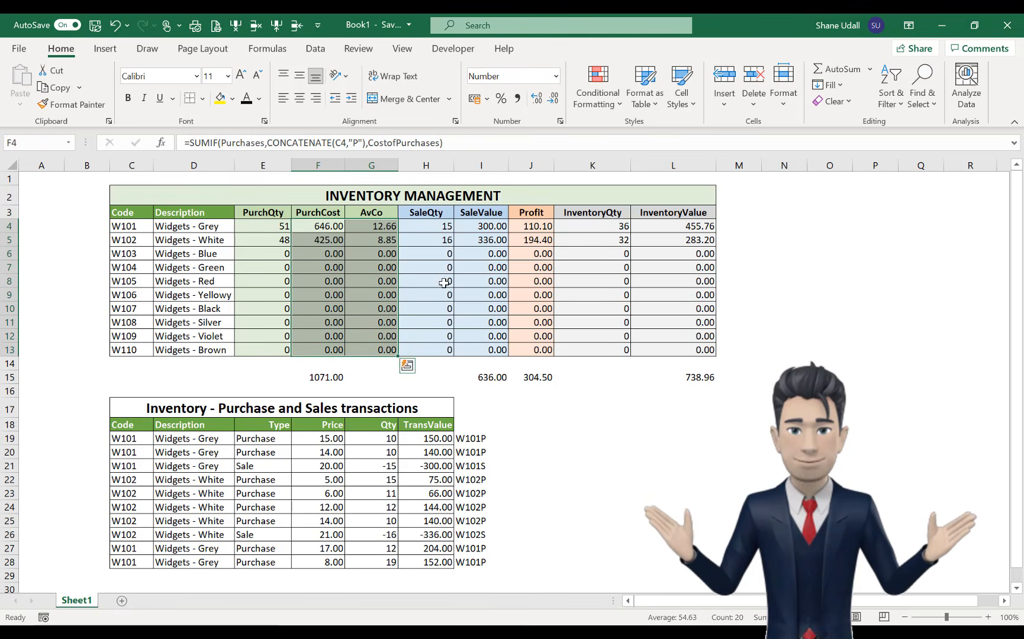
ctrl+click(472, 227)
drag(506, 243, 551, 350)
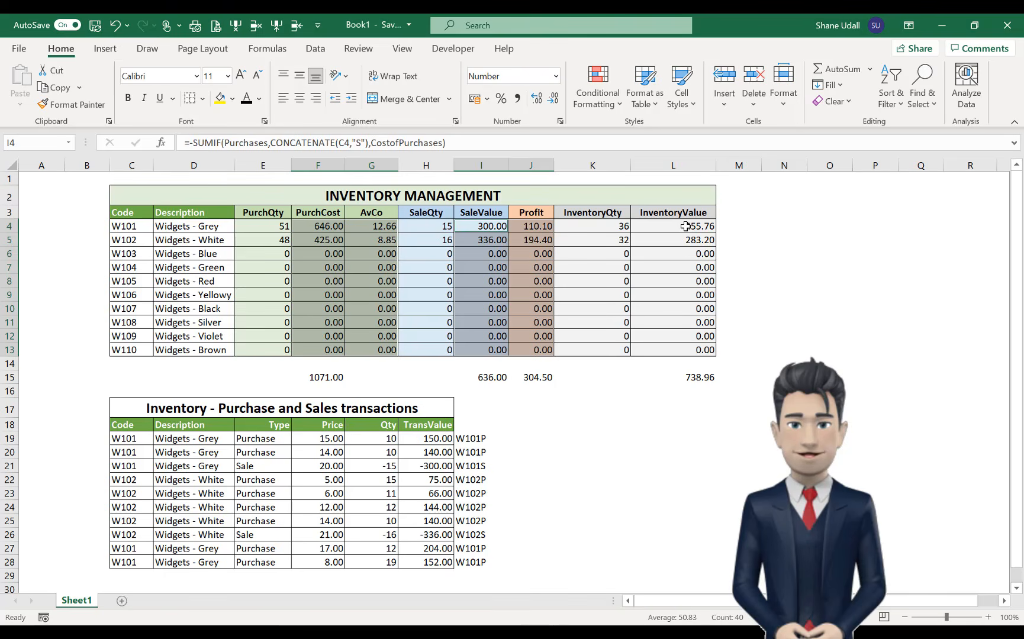
drag(685, 226, 688, 355)
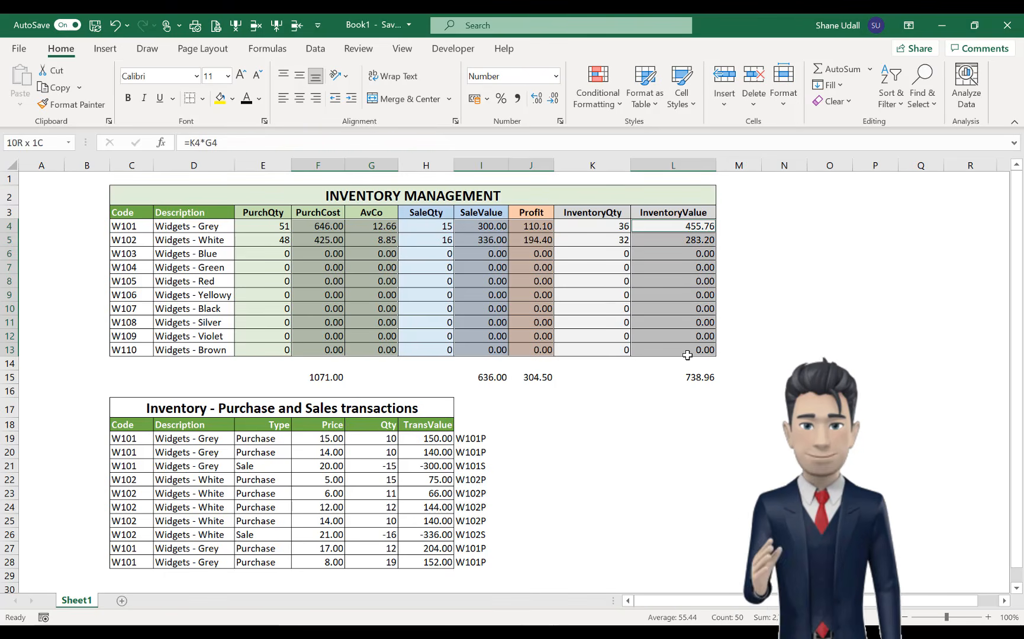
click(337, 379)
right_click(336, 379)
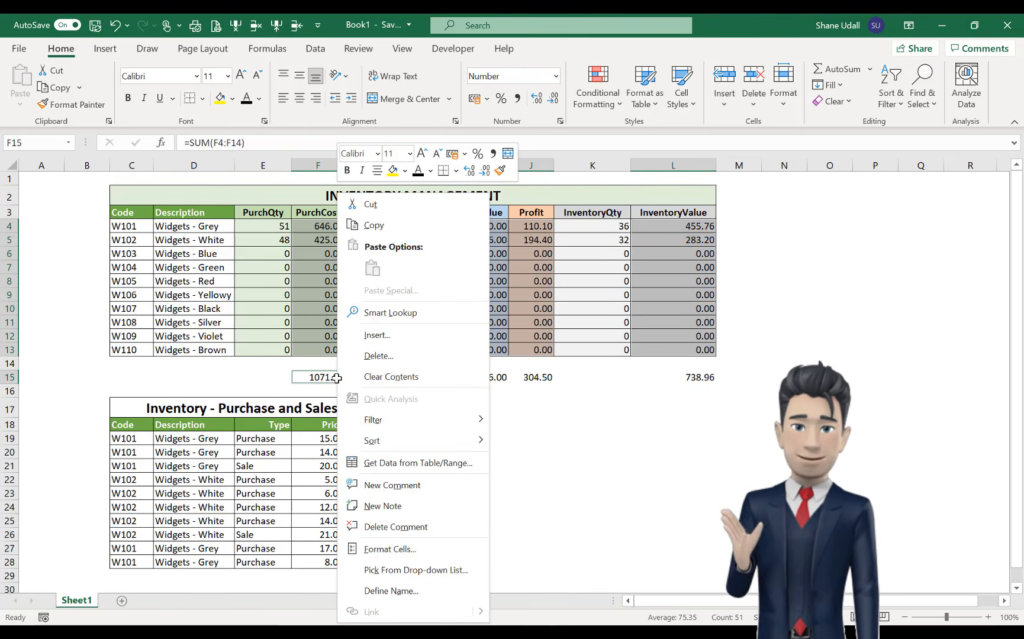
click(374, 549)
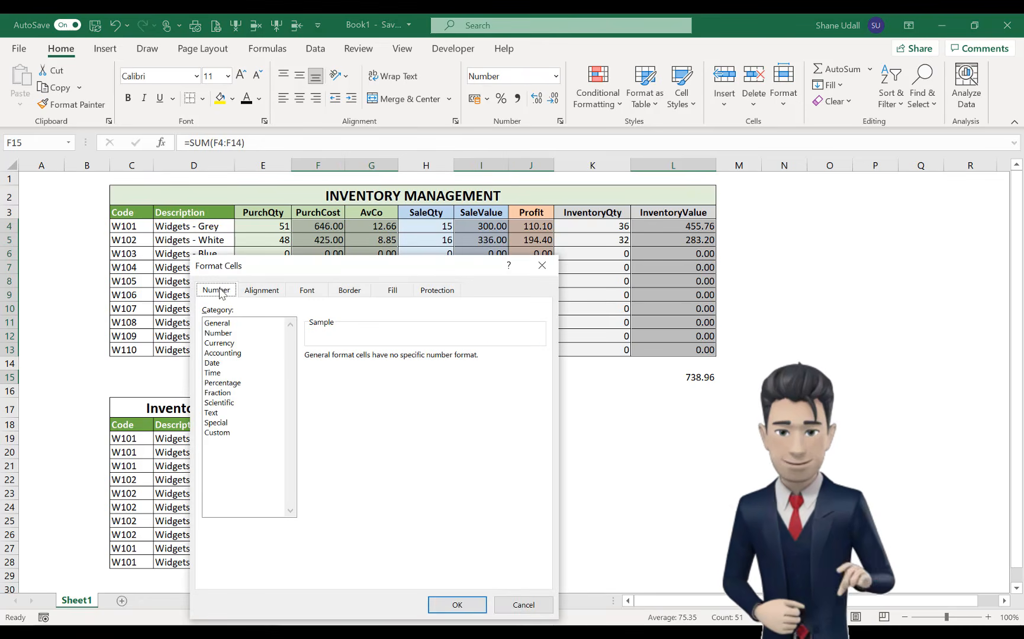
click(218, 333)
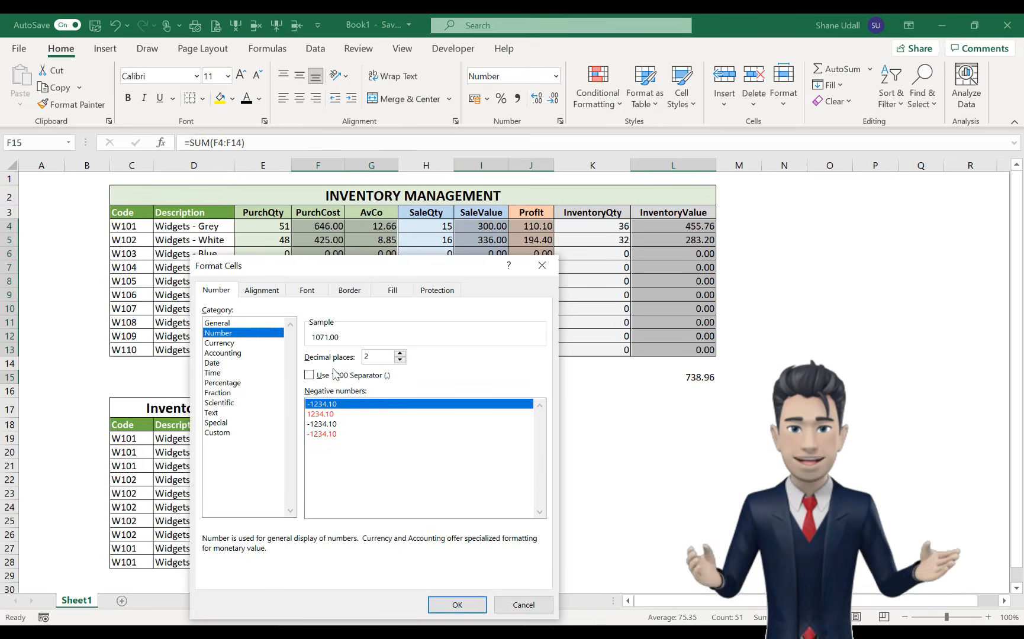
click(309, 375)
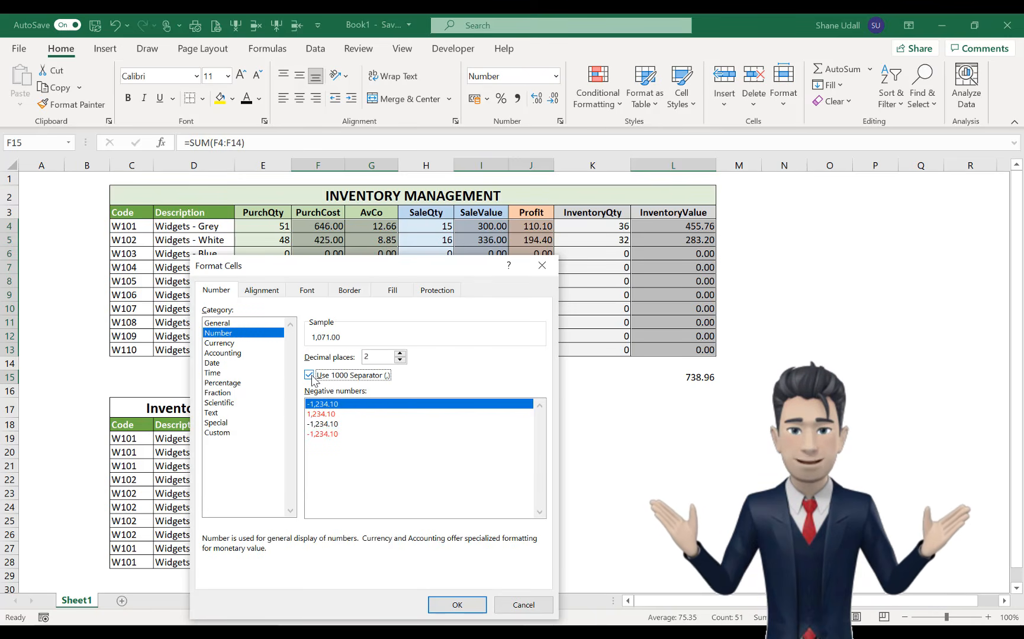
click(458, 605)
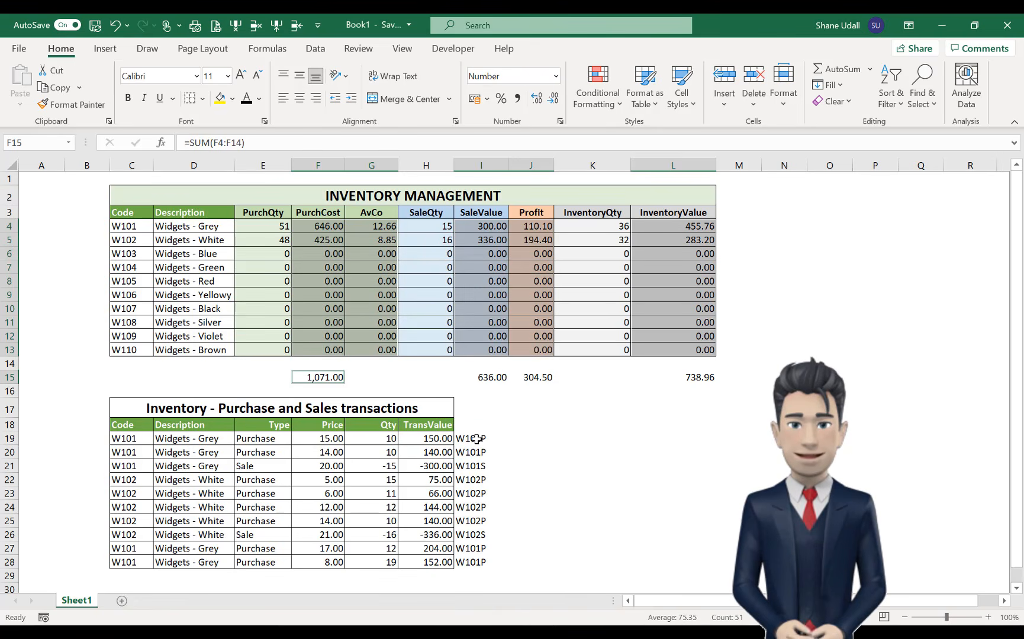
Hide the helper codes in I19:I28 beside the transactions table by setting their font colour to white
drag(477, 439, 477, 557)
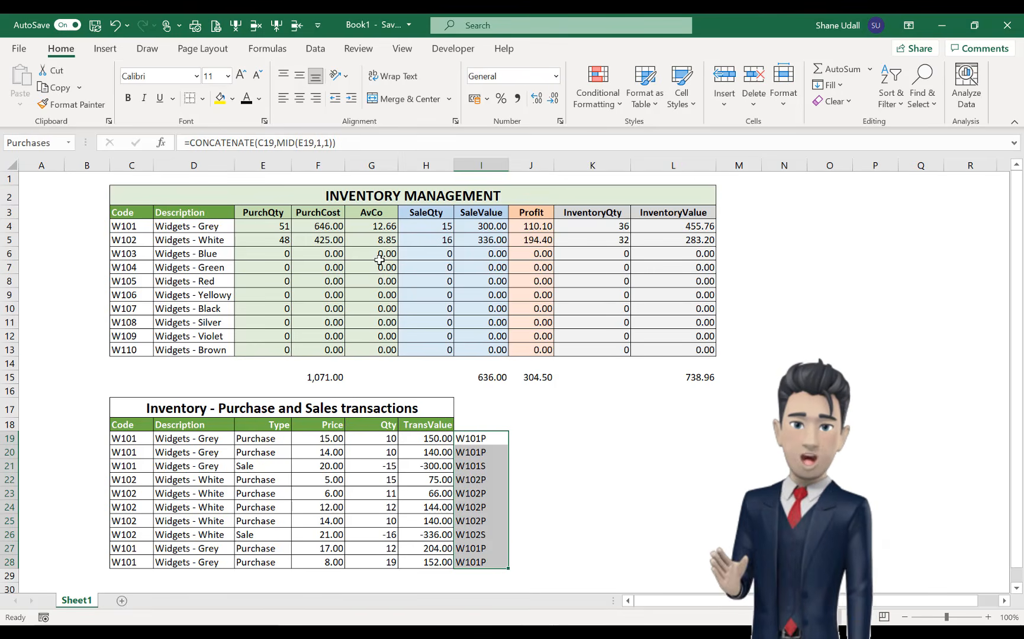
click(259, 104)
click(246, 156)
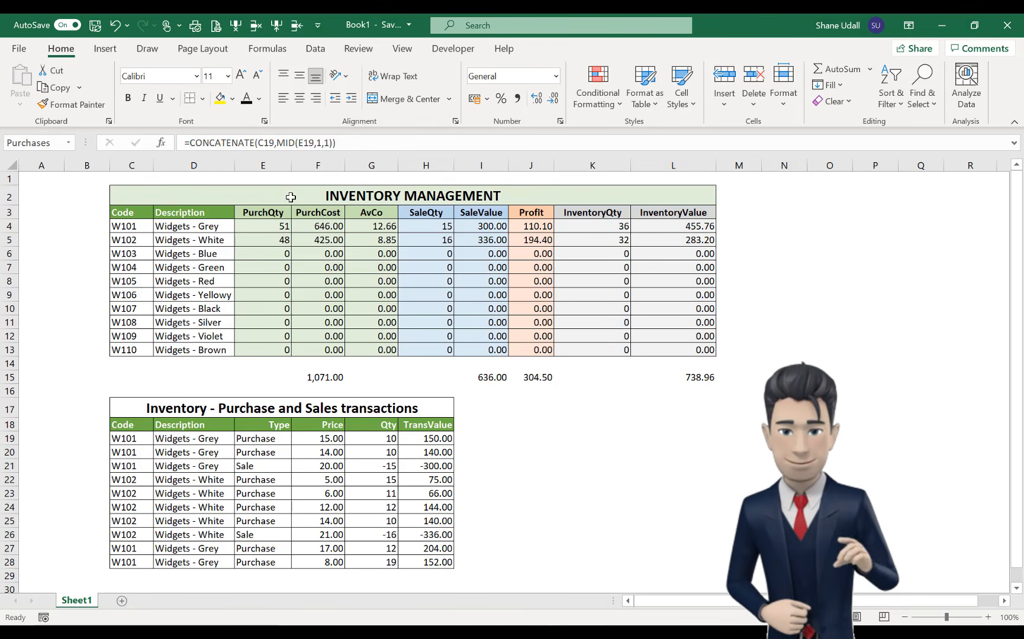
click(688, 377)
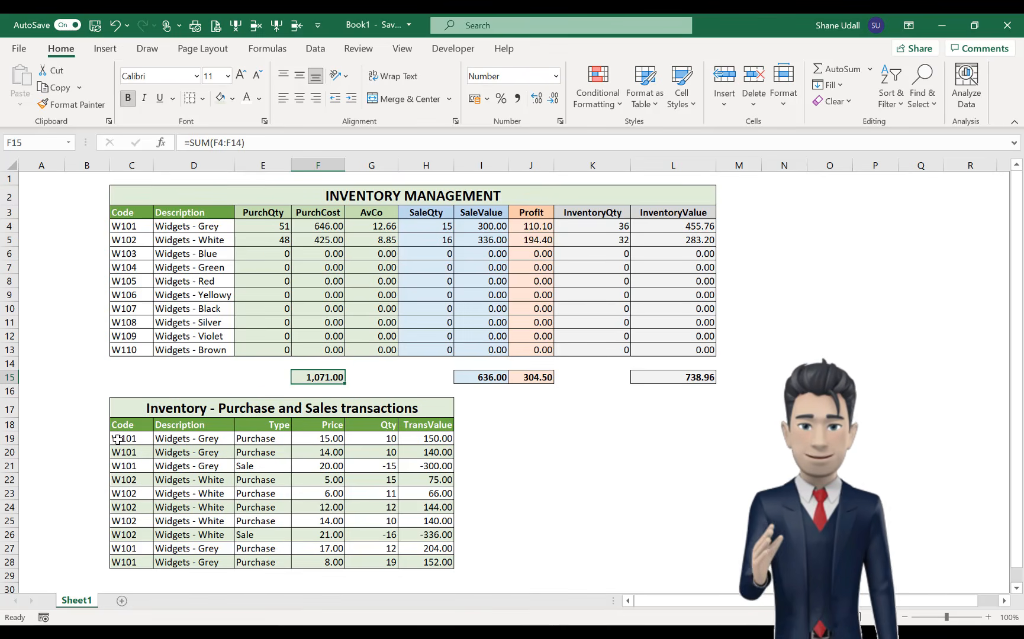
drag(117, 438, 412, 559)
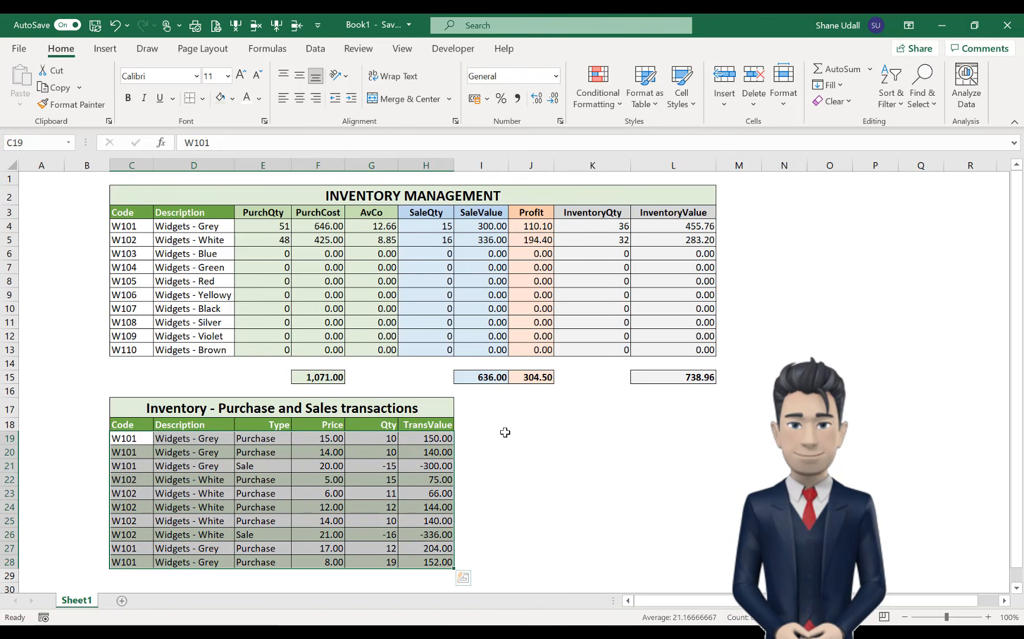
click(499, 414)
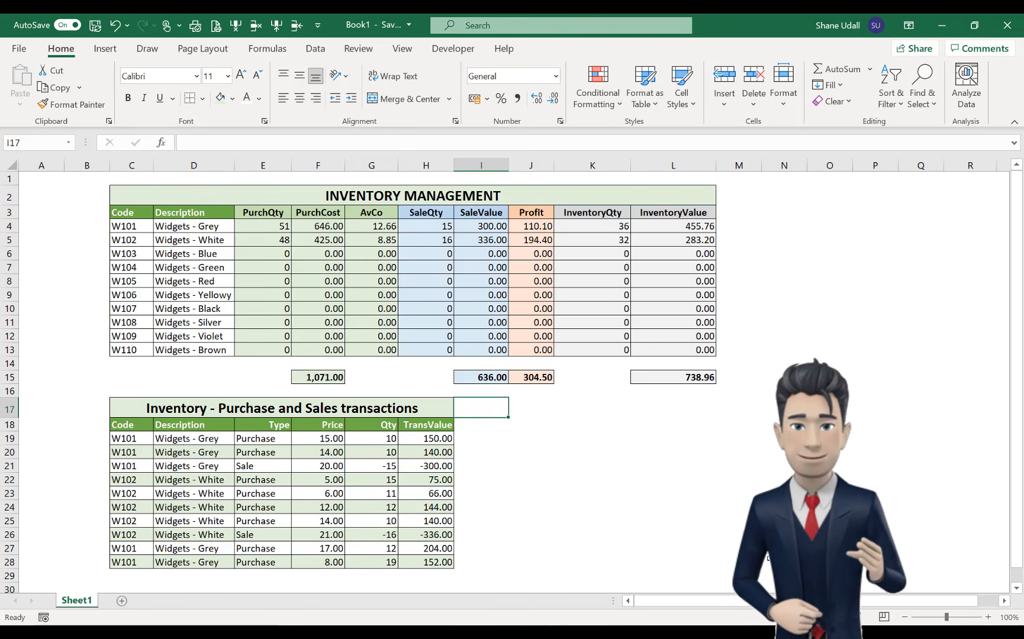
click(697, 377)
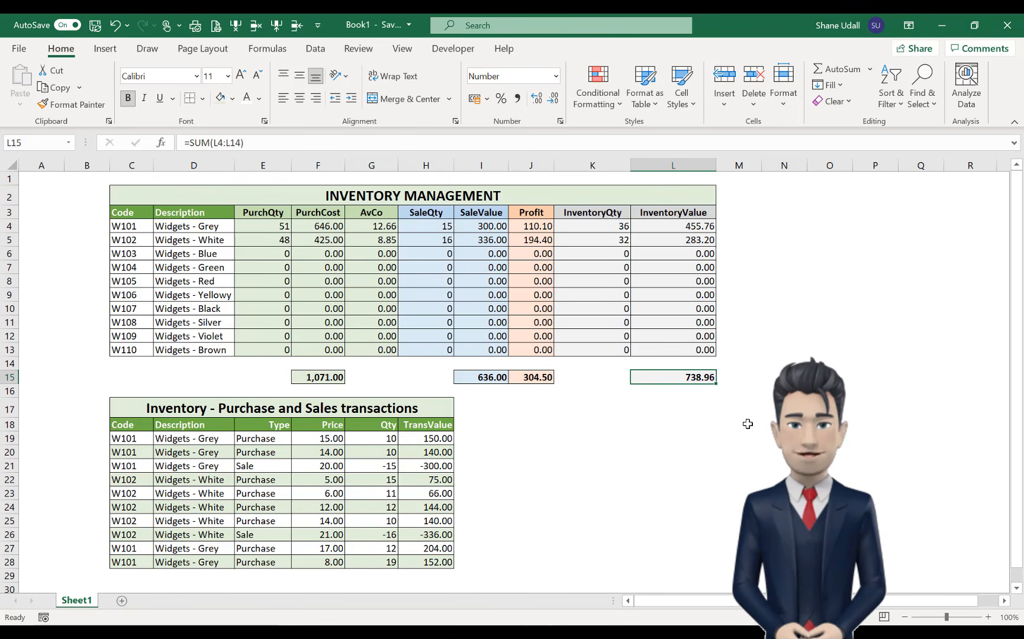